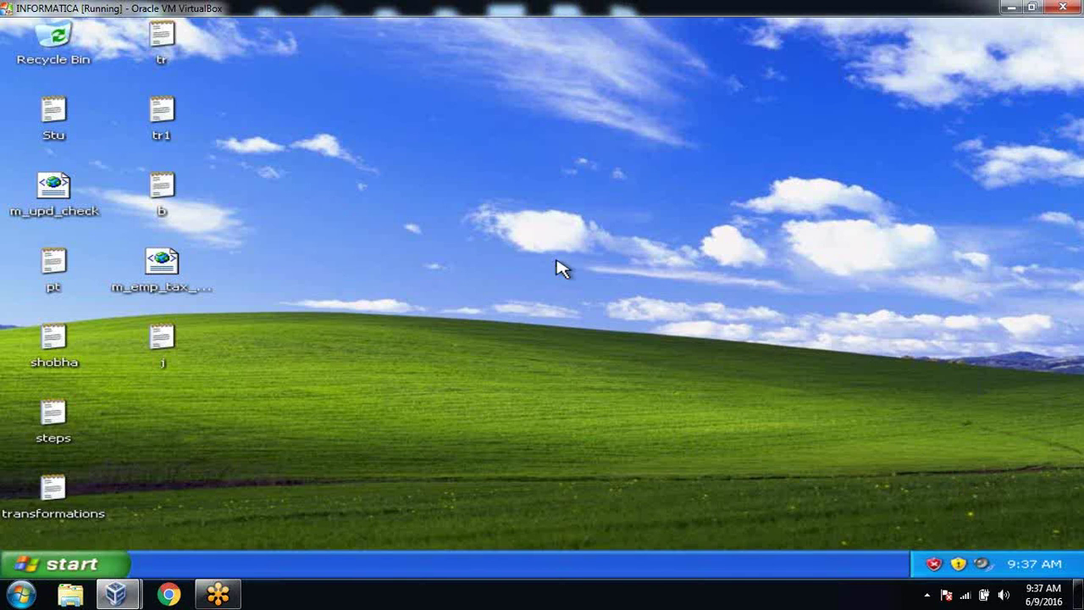
# Step: Refresh the desktop and launch a blank Notepad document
pyautogui.rightClick(423, 103)
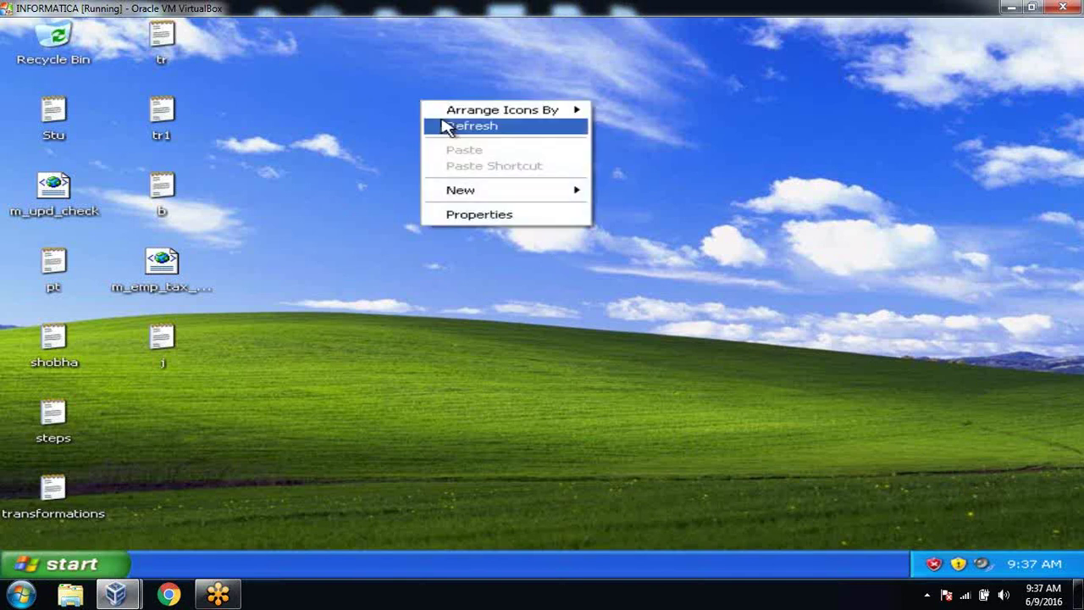
pyautogui.click(447, 125)
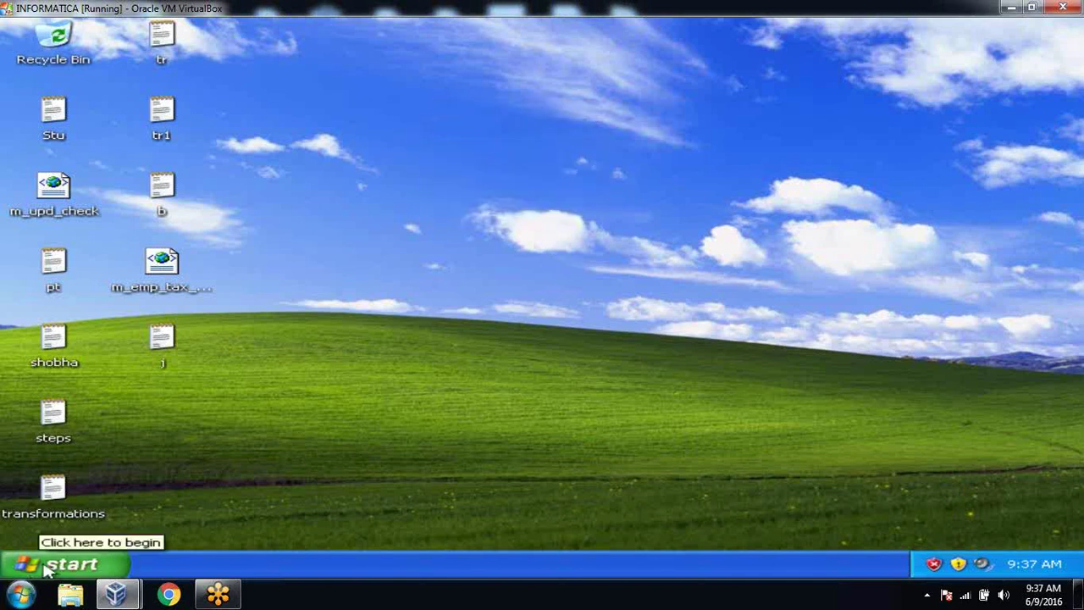
pyautogui.click(47, 569)
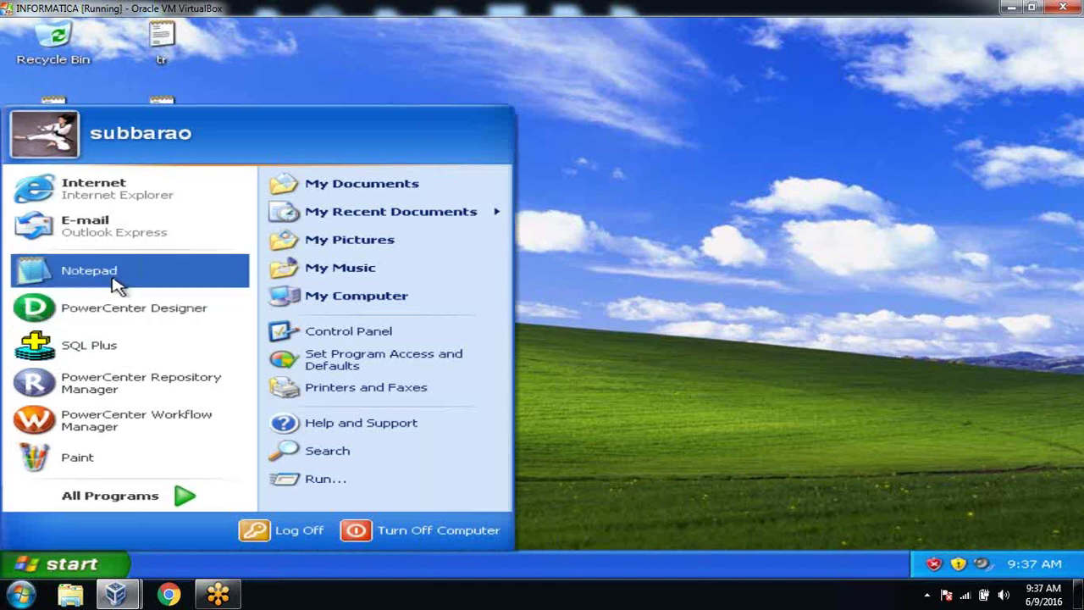
pyautogui.click(127, 285)
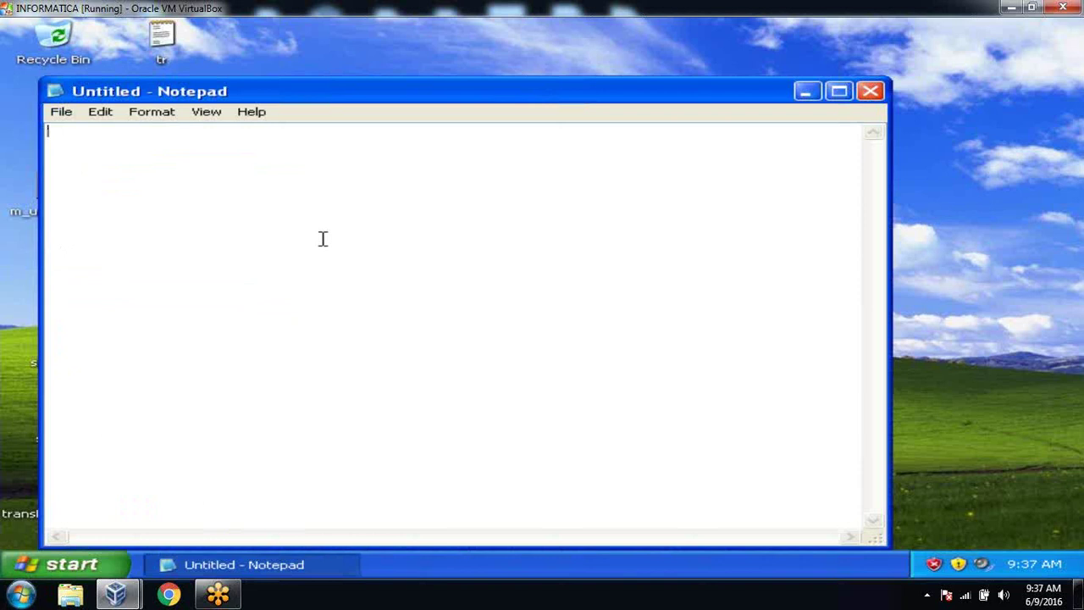
# Step: Type the heading 'Flat Files' with a dashed underline, then 'Fixed width' and 'Delimited' lines
pyautogui.write('Flat Files')
pyautogui.press('Return')
pyautogui.write('----------')
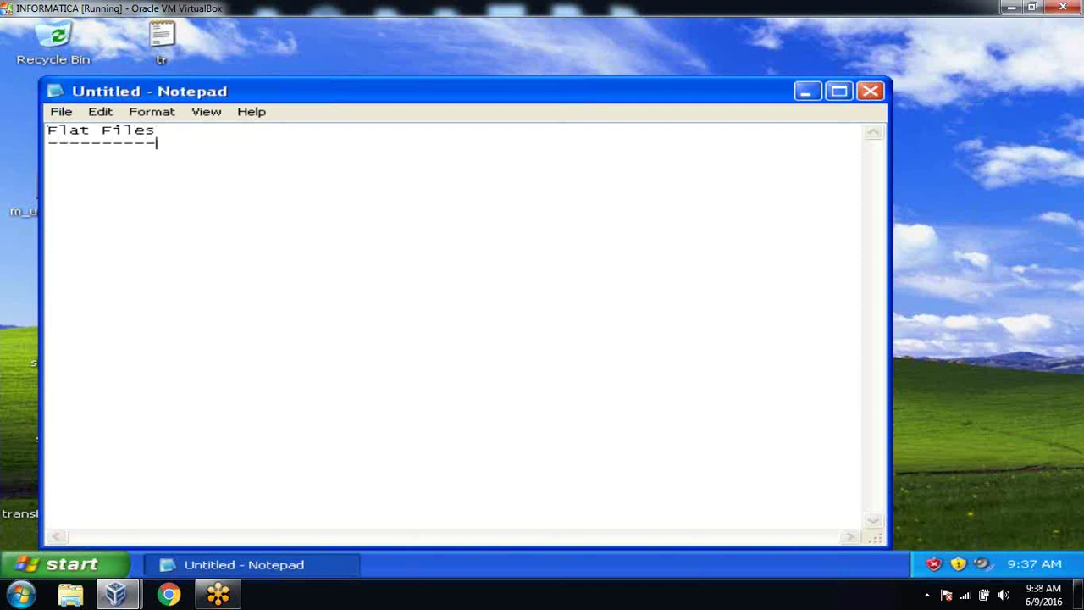
pyautogui.press('Return')
pyautogui.press('Return')
pyautogui.write('Fixed width')
pyautogui.press('Return')
pyautogui.press('Return')
pyautogui.write('Delimited')
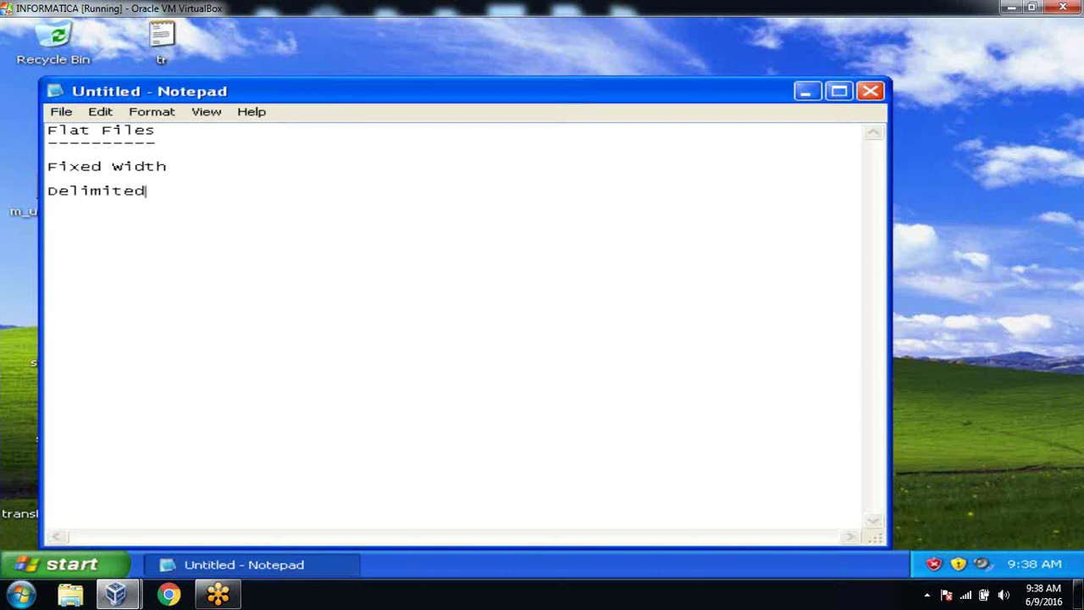
# Step: Add the space-separated sample record '100 ravi 20000' and a '10000' line below it
pyautogui.press('Return')
pyautogui.press('Return')
pyautogui.write('100 ravi 20000')
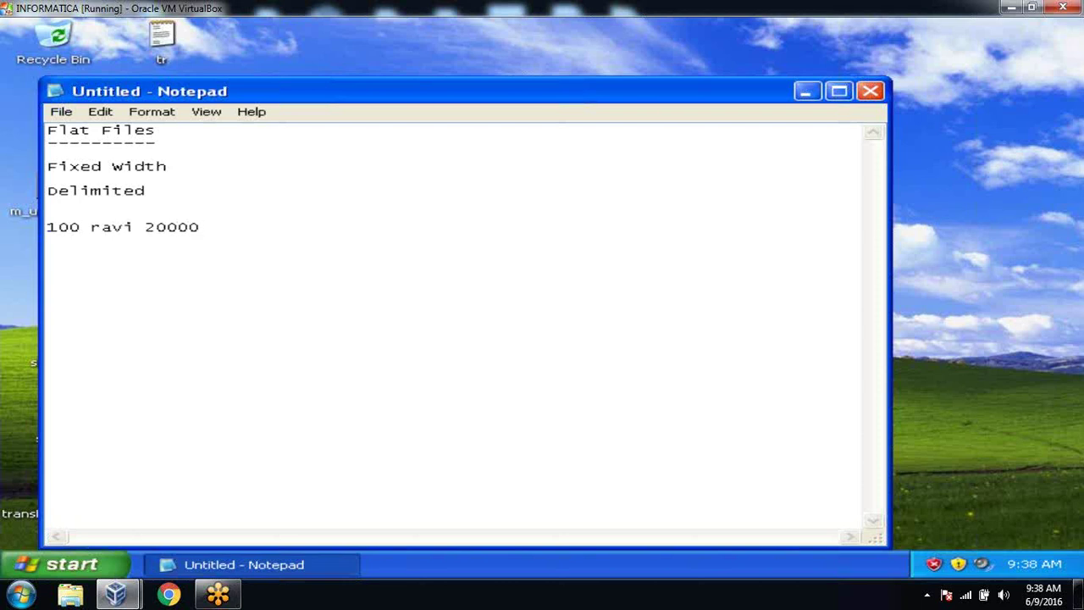
pyautogui.press('Return')
pyautogui.write('10000')
pyautogui.press('Return')
pyautogui.press('Return')
pyautogui.write('100')
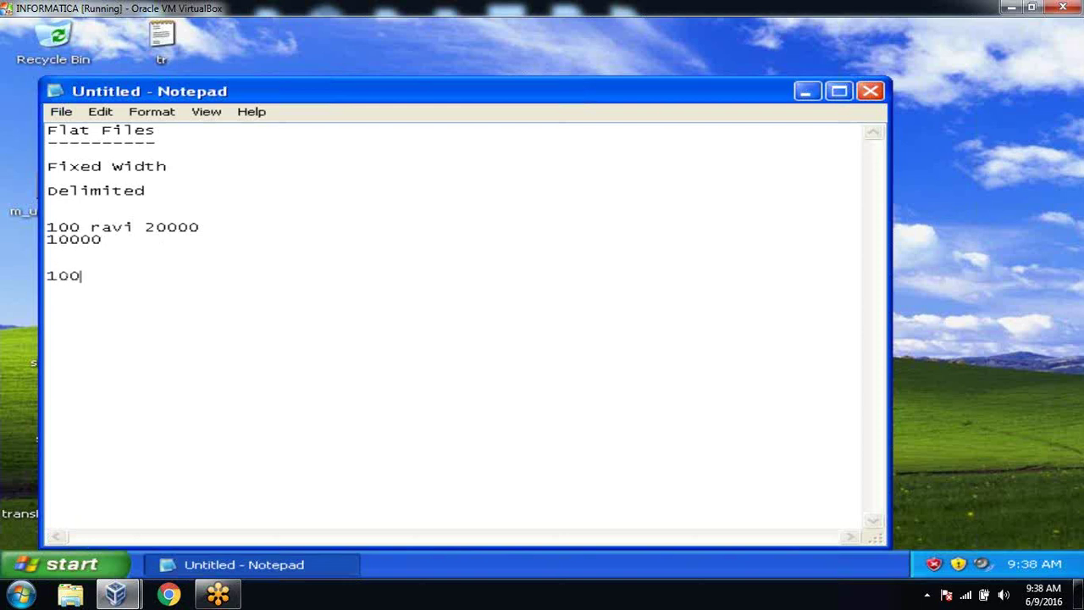
pyautogui.write('|ravi|20000')
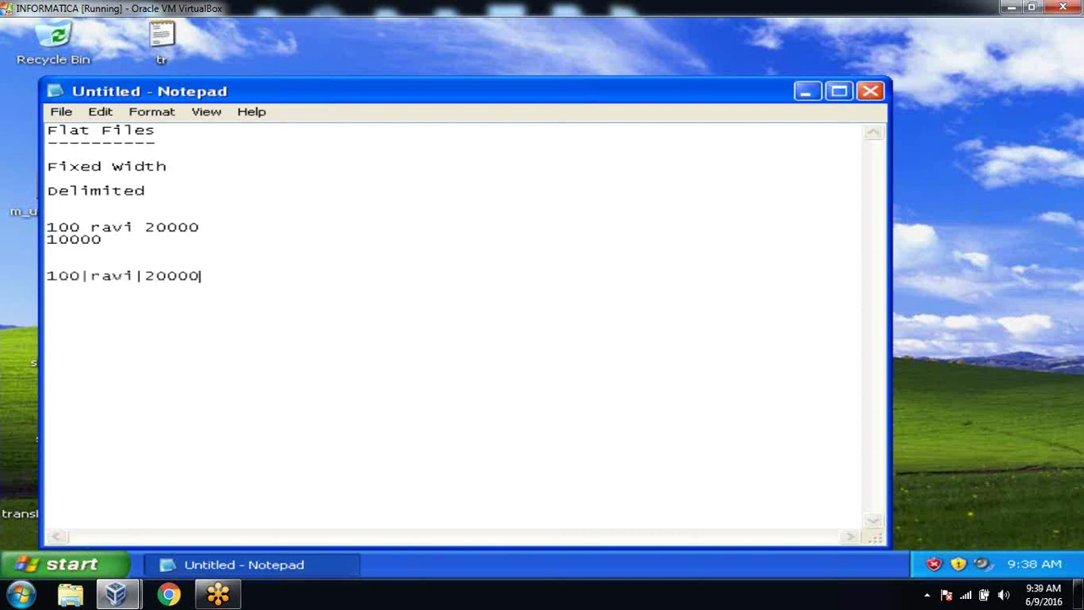
pyautogui.press('BackSpace')
pyautogui.press('Return')
pyautogui.write('100000|')
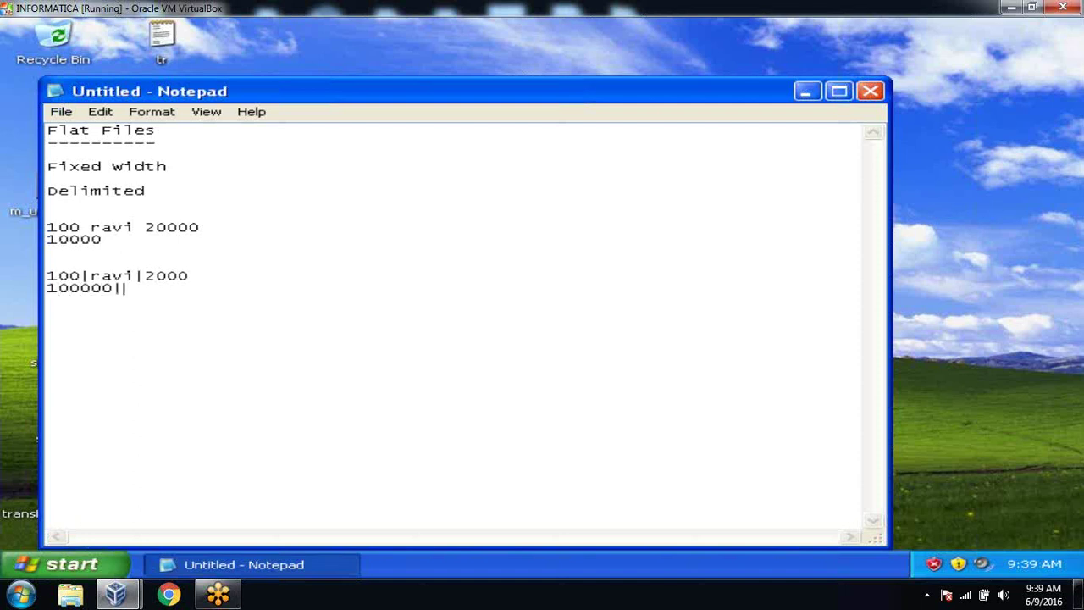
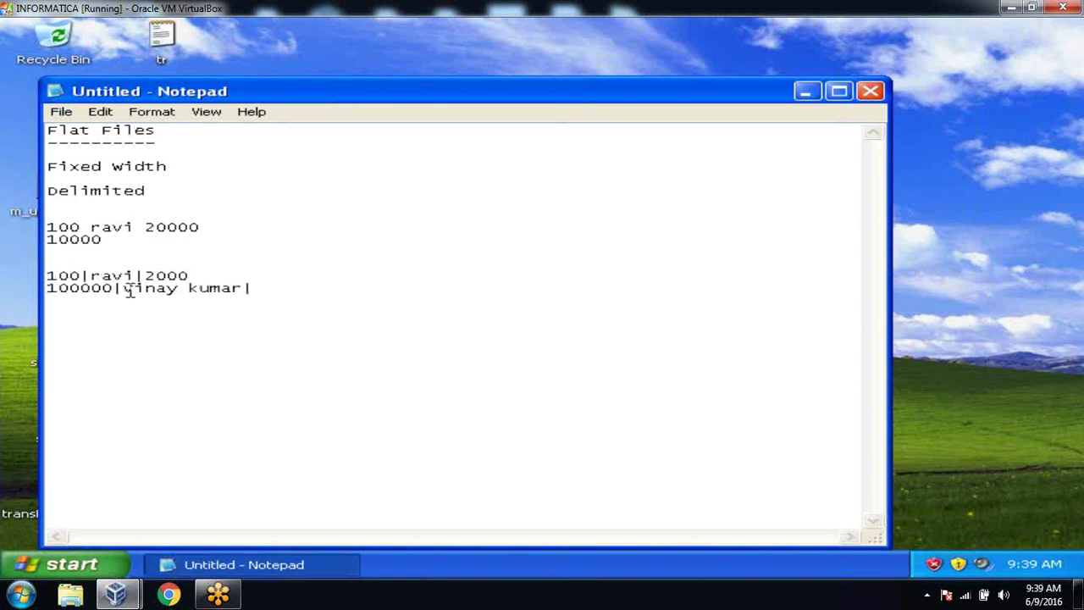
pyautogui.moveTo(115, 288); pyautogui.dragTo(44, 290)
pyautogui.click(276, 290)
pyautogui.press('Left')
# Step: Return the cursor to the end of the last sample record line
pyautogui.press('Right')
# Step: Minimize Notepad, launch SQL*Plus and log on as the system user with its password
pyautogui.click(806, 92)
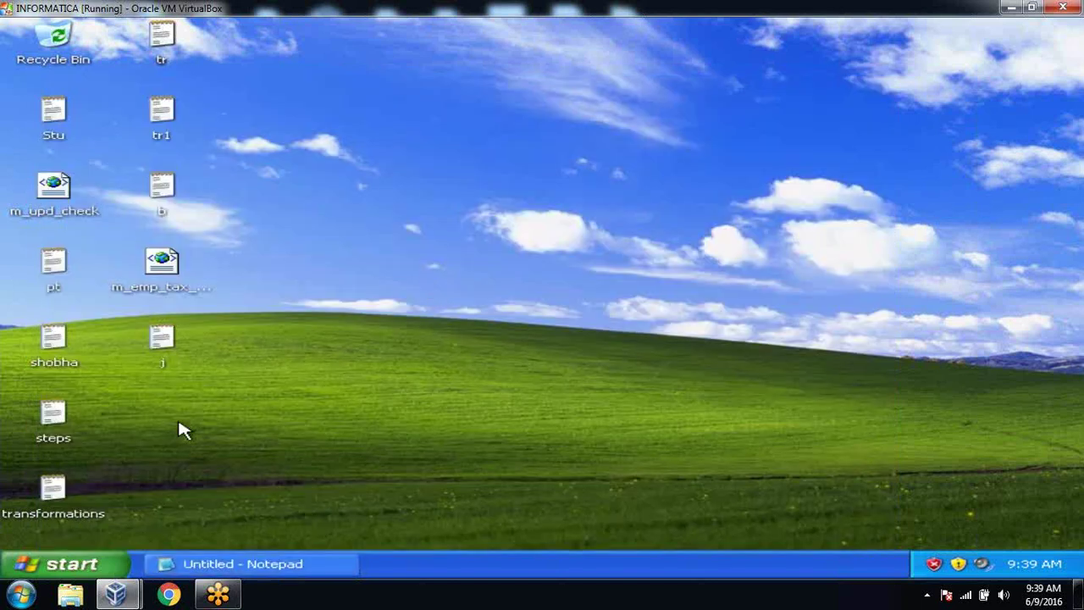
pyautogui.click(96, 566)
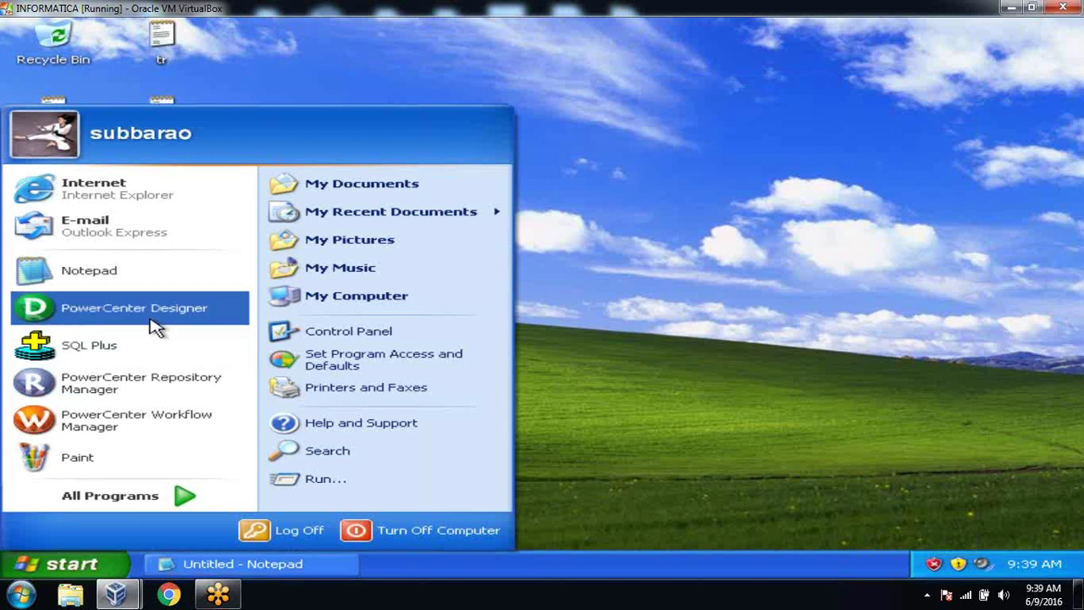
pyautogui.click(153, 346)
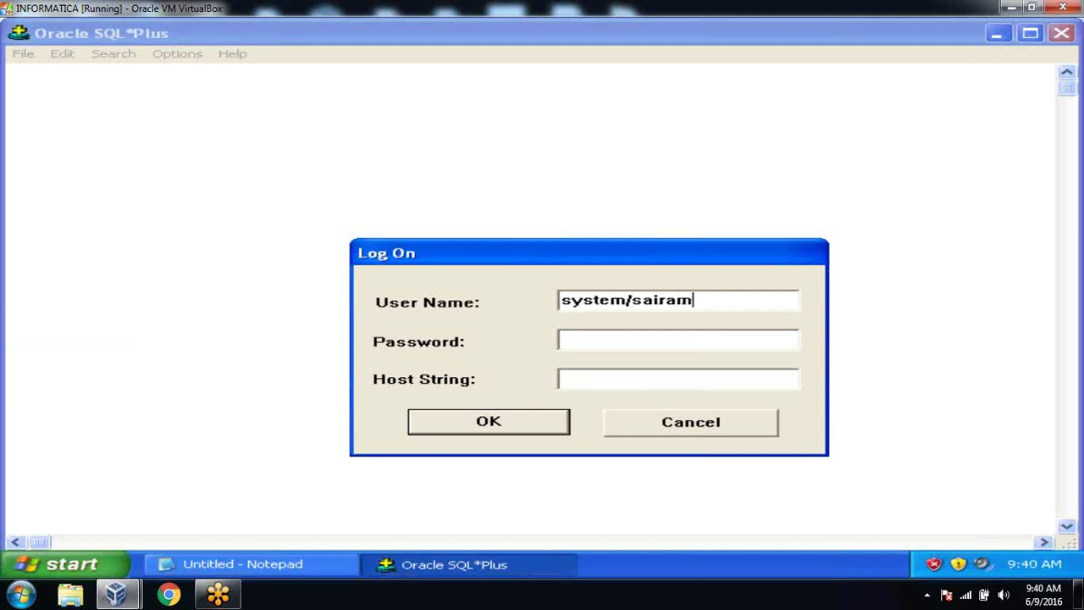
pyautogui.press('Return')
pyautogui.write('con')
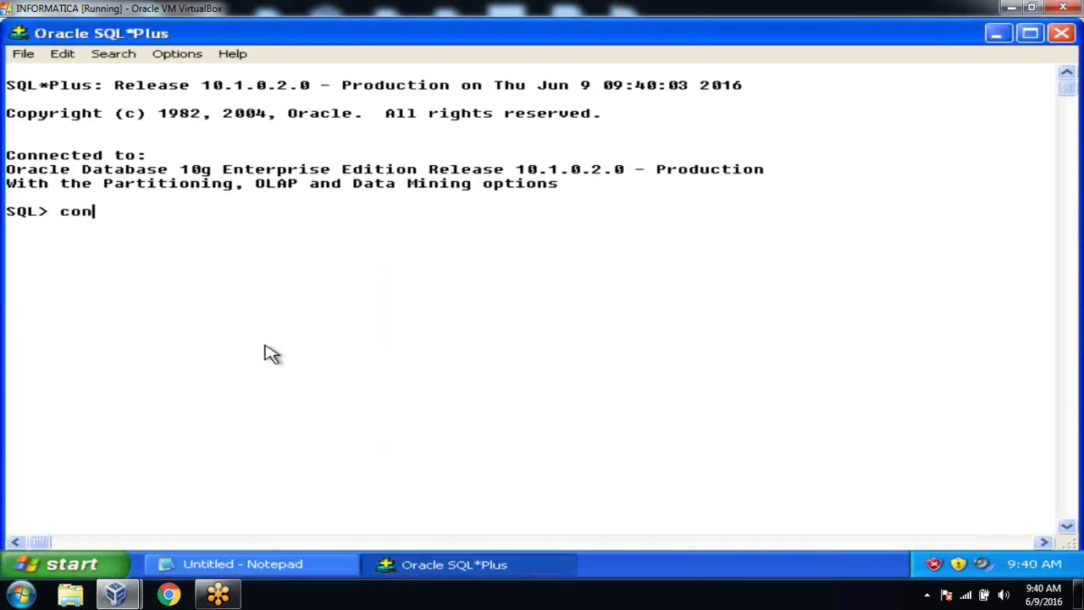
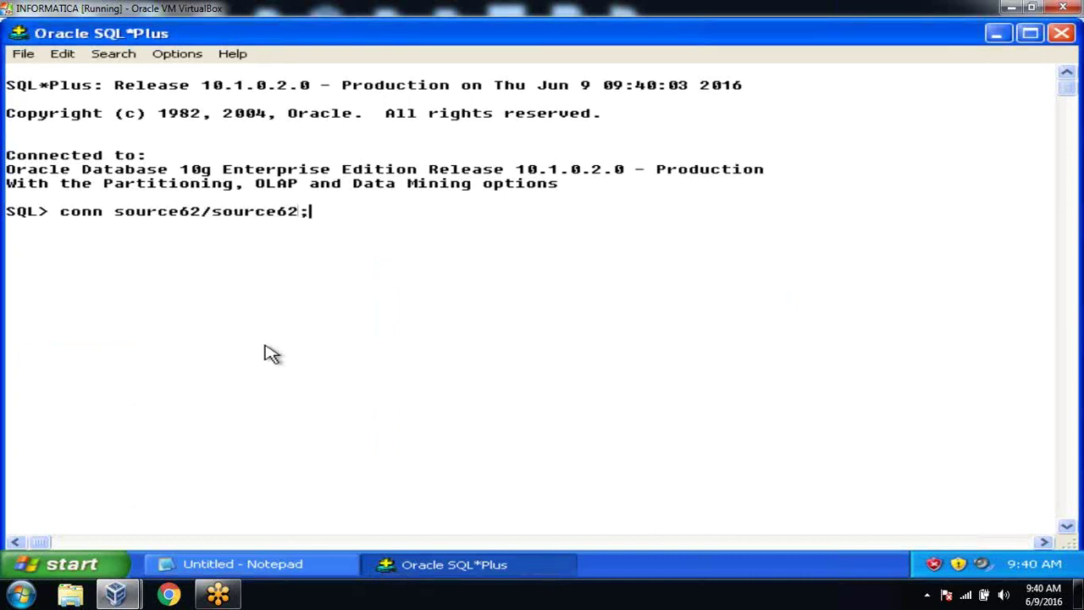
pyautogui.press('Return')
pyautogui.write('s')
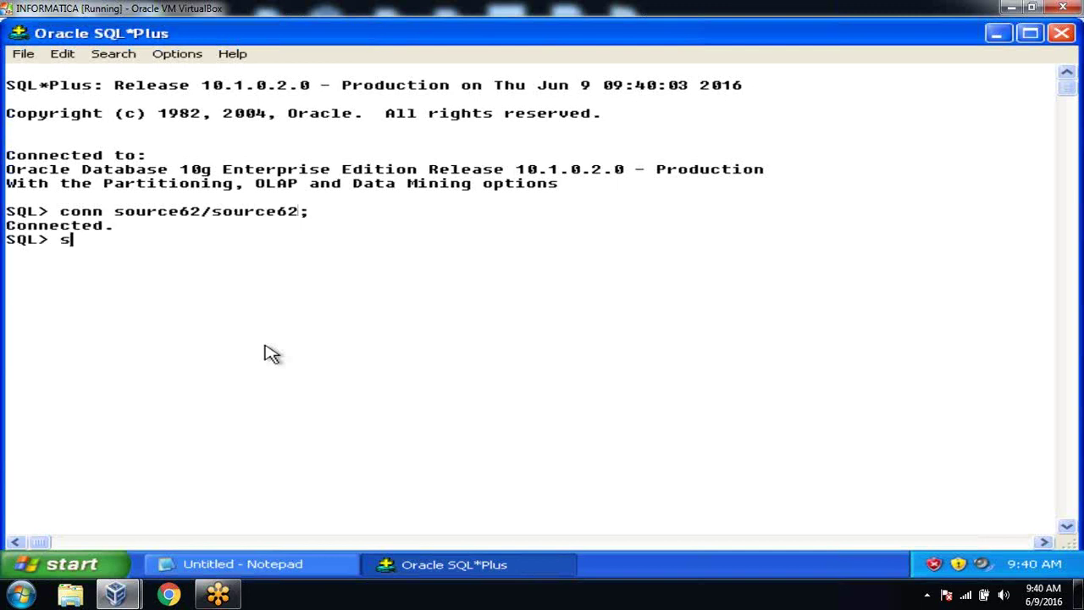
pyautogui.write('elect *from emp')
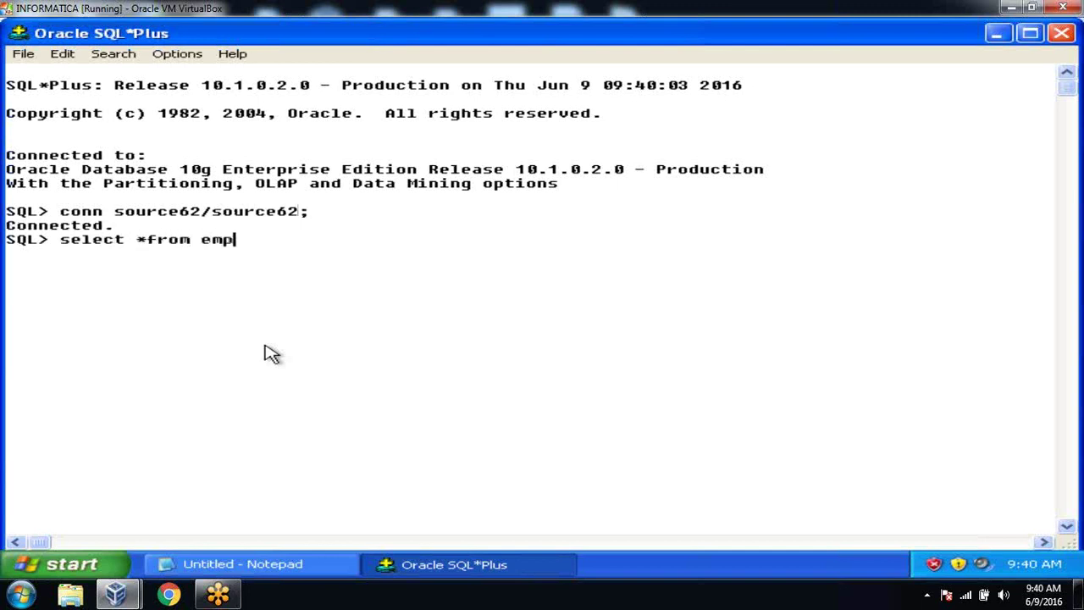
pyautogui.write('loyee;')
pyautogui.press('Return')
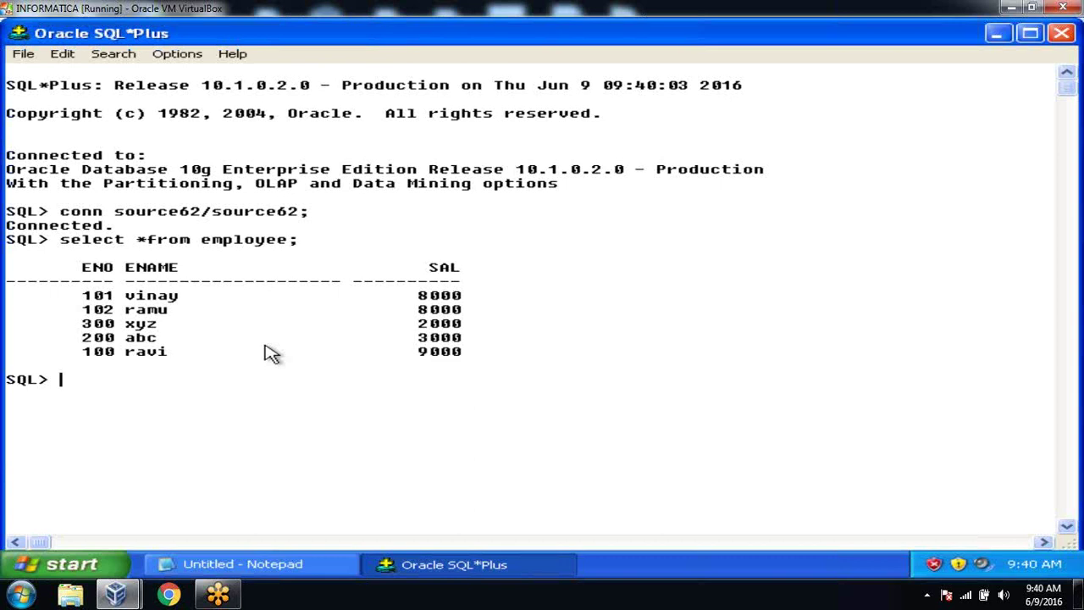
# Step: Launch PowerCenter Designer from All Programs > Informatica PowerCenter 8.6.0 > Client
pyautogui.click(80, 562)
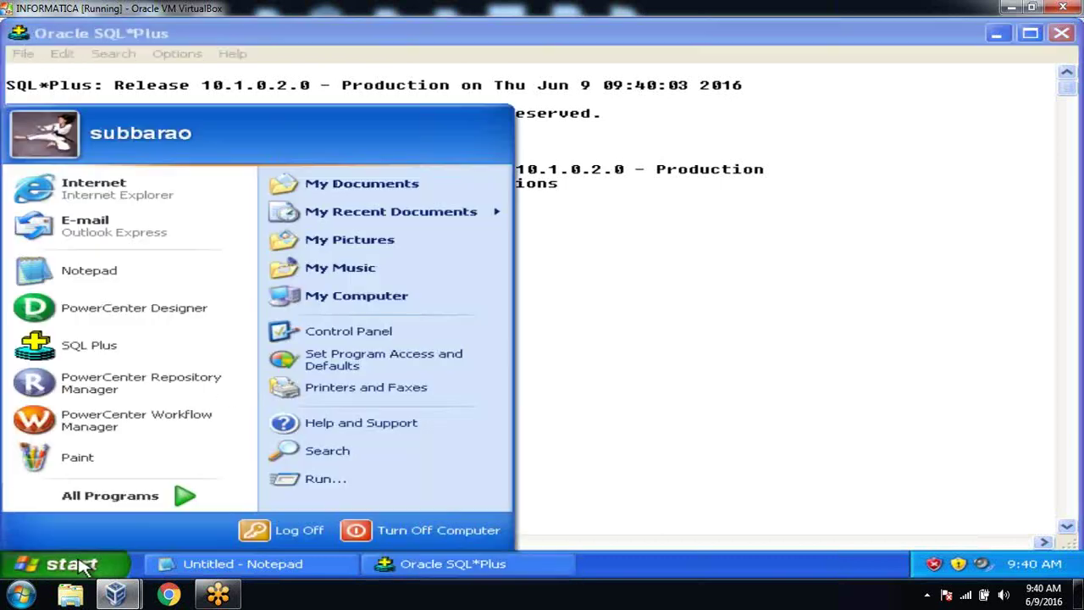
pyautogui.moveTo(131, 506)
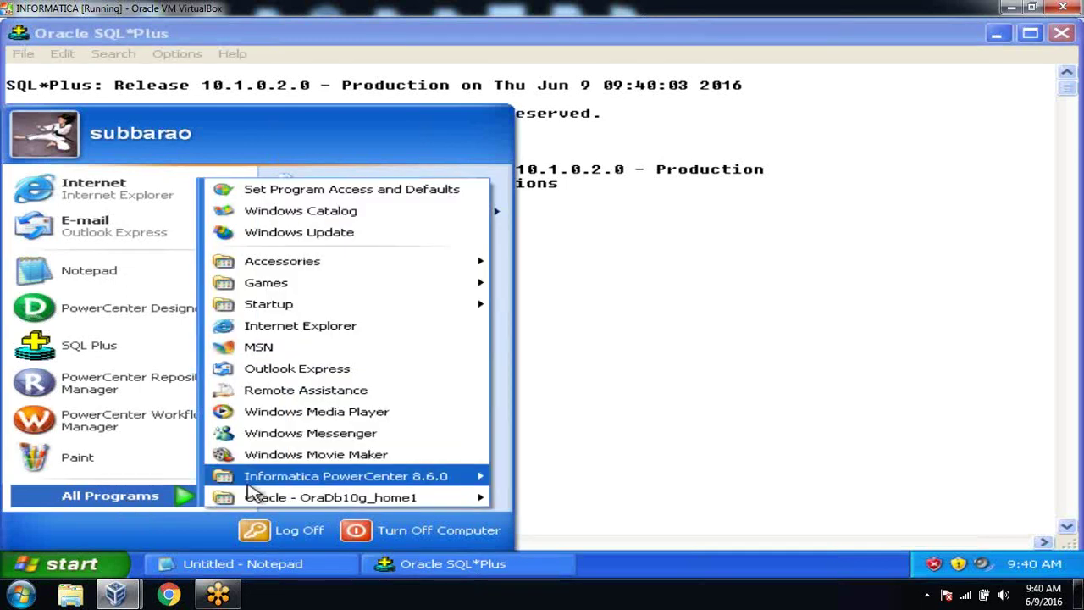
pyautogui.moveTo(406, 476)
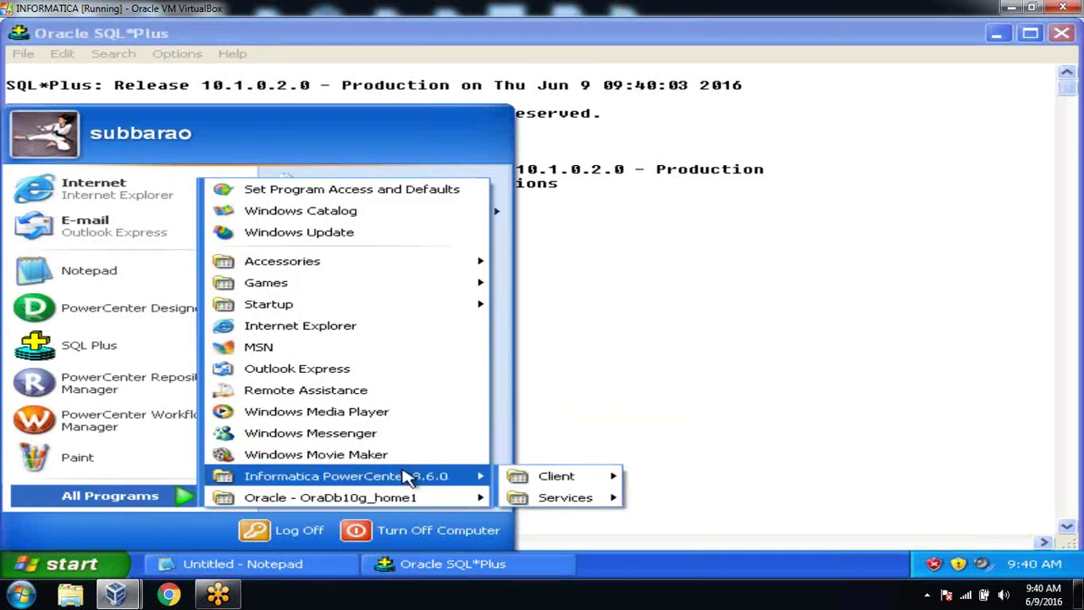
pyautogui.moveTo(580, 477)
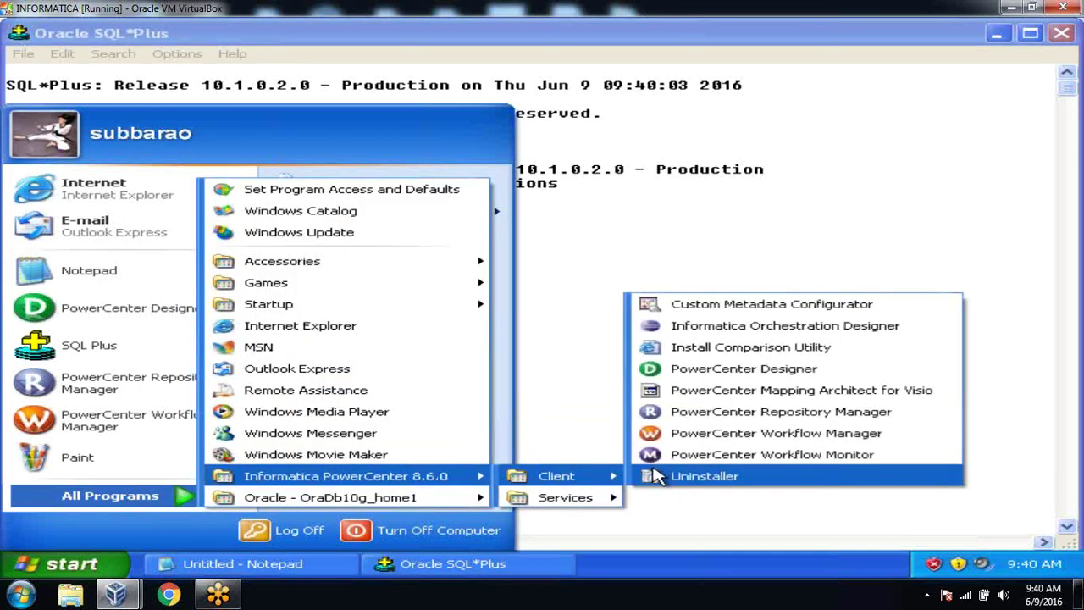
pyautogui.click(726, 370)
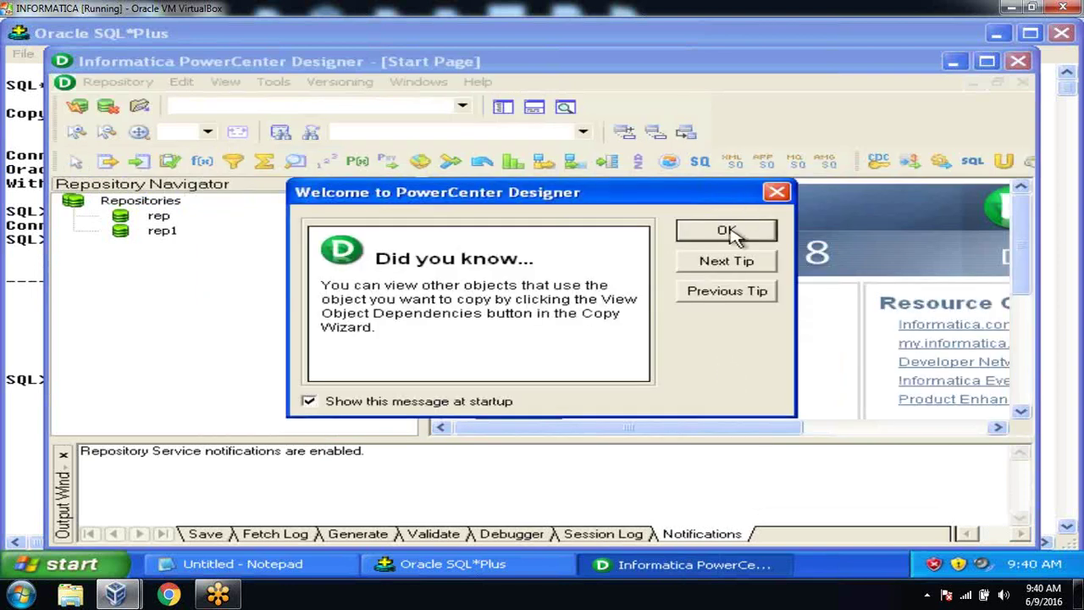
# Step: Dismiss the tip dialog, maximize the Designer window and narrow the navigator pane
pyautogui.click(728, 233)
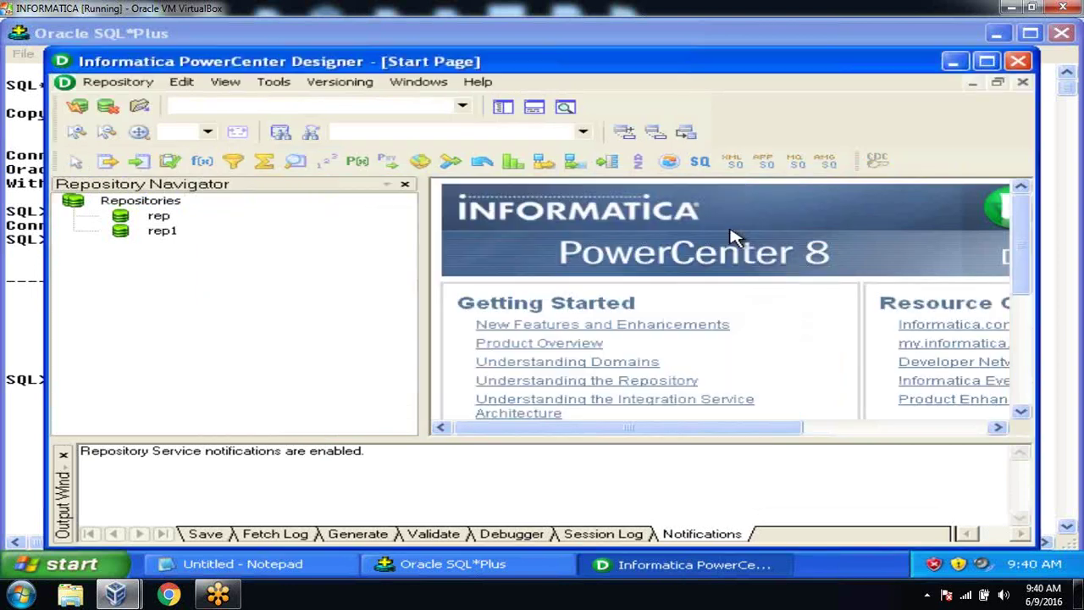
pyautogui.click(989, 64)
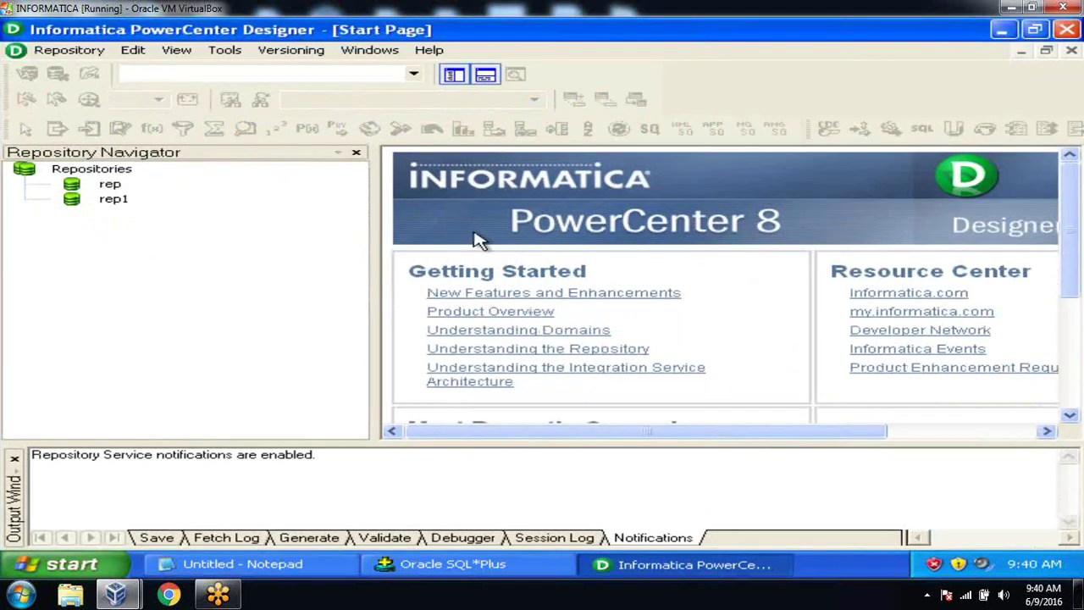
pyautogui.moveTo(378, 248); pyautogui.dragTo(278, 237)
# Step: Connect to the rep repository with its password and open the Morn1 folder
pyautogui.doubleClick(110, 184)
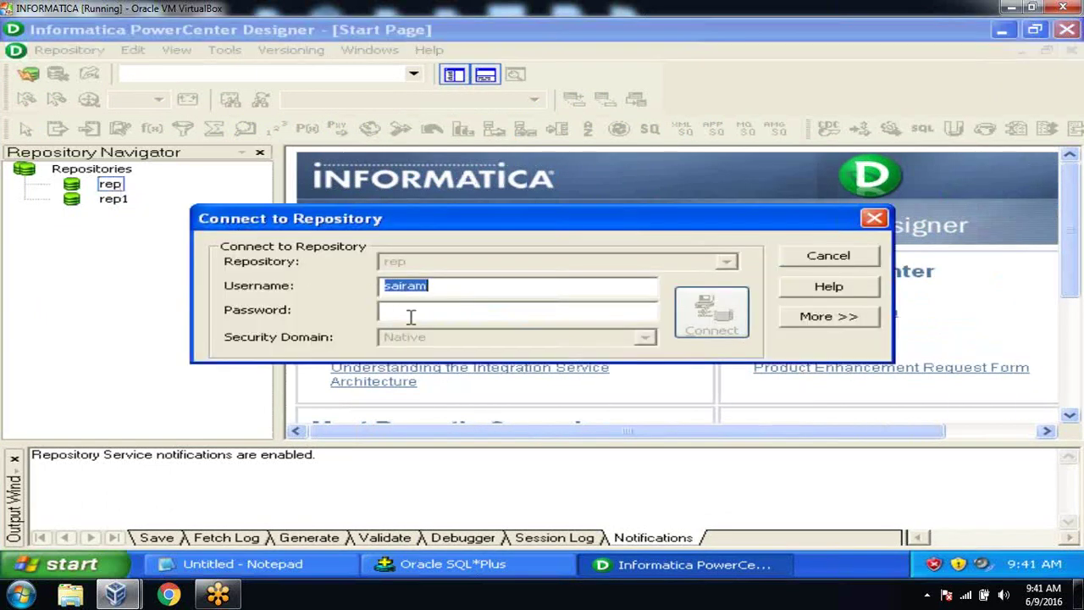
pyautogui.click(411, 316)
pyautogui.write('**')
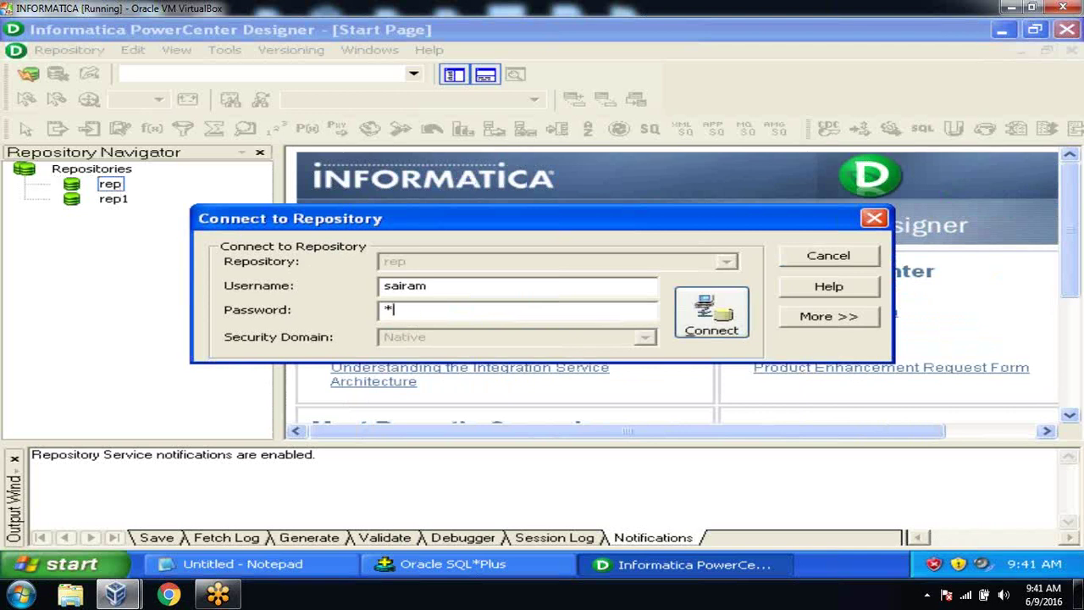
pyautogui.press('Return')
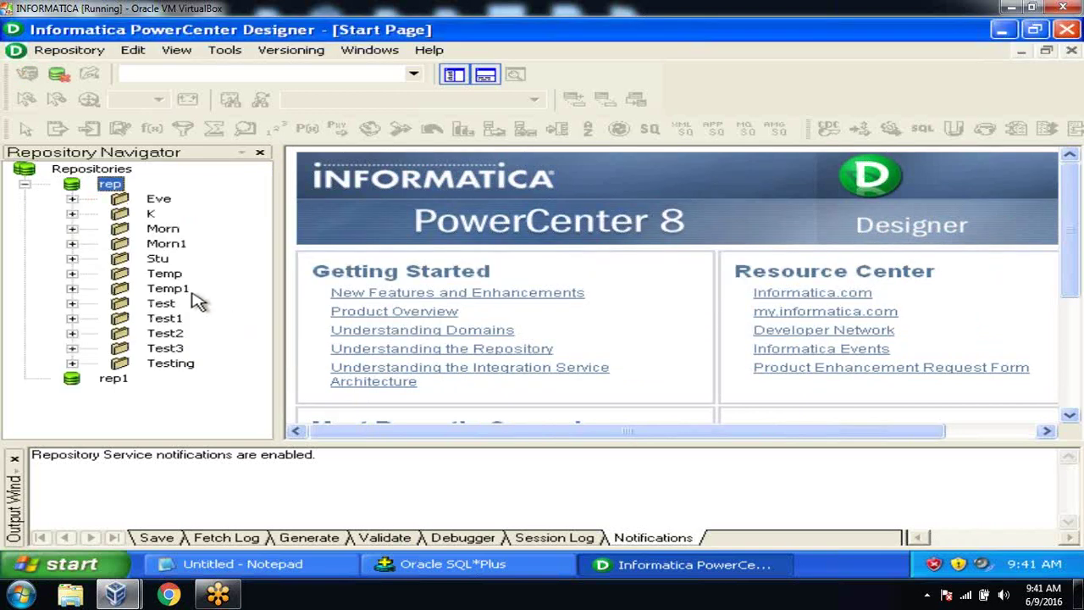
pyautogui.click(166, 244)
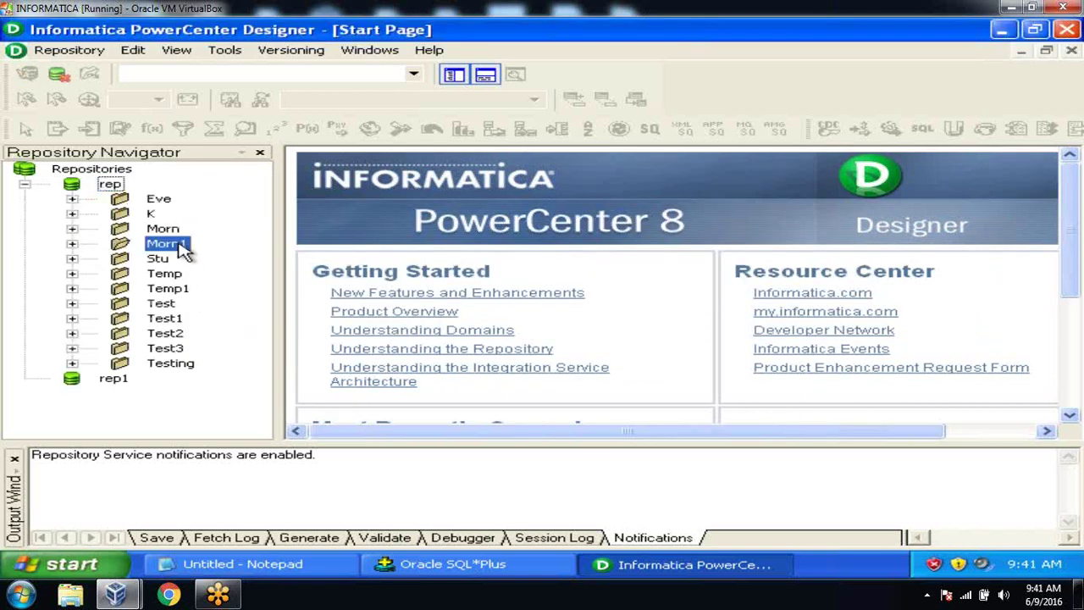
pyautogui.doubleClick(180, 248)
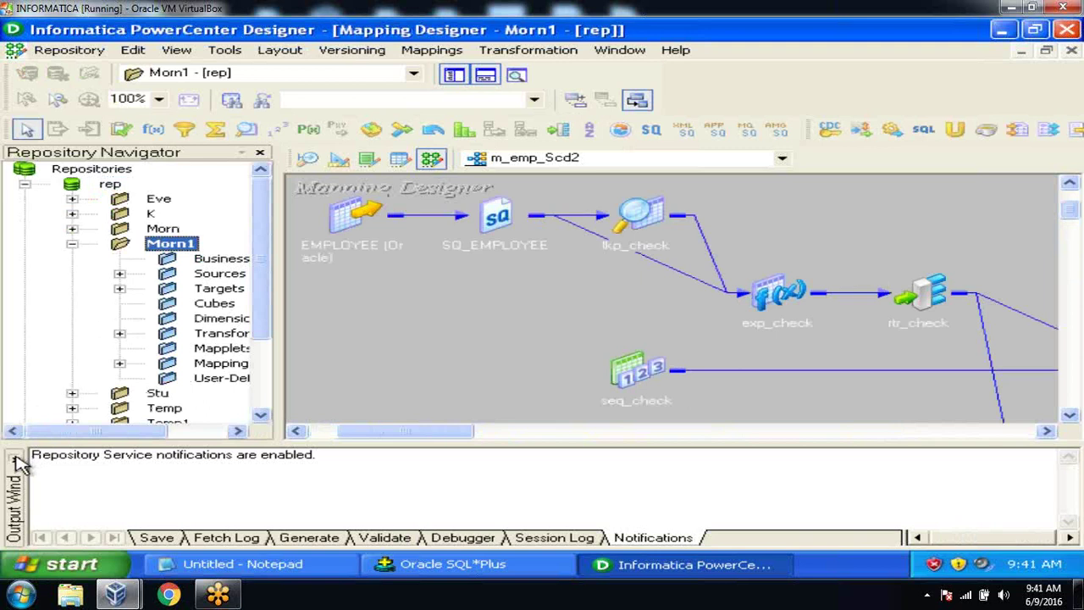
pyautogui.click(15, 457)
pyautogui.moveTo(282, 390); pyautogui.dragTo(364, 387)
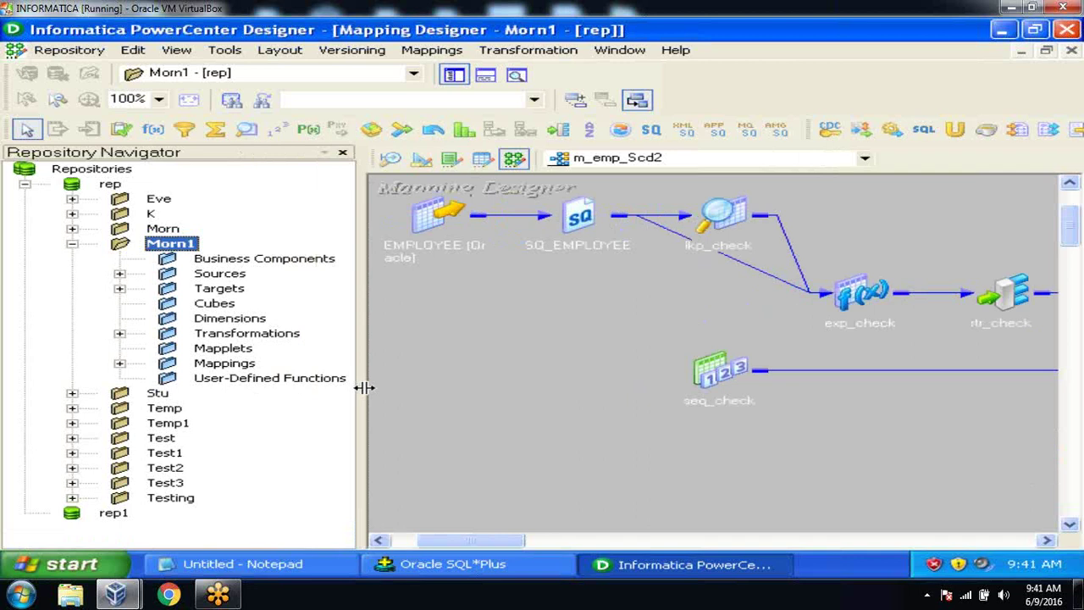
pyautogui.click(119, 274)
pyautogui.click(167, 289)
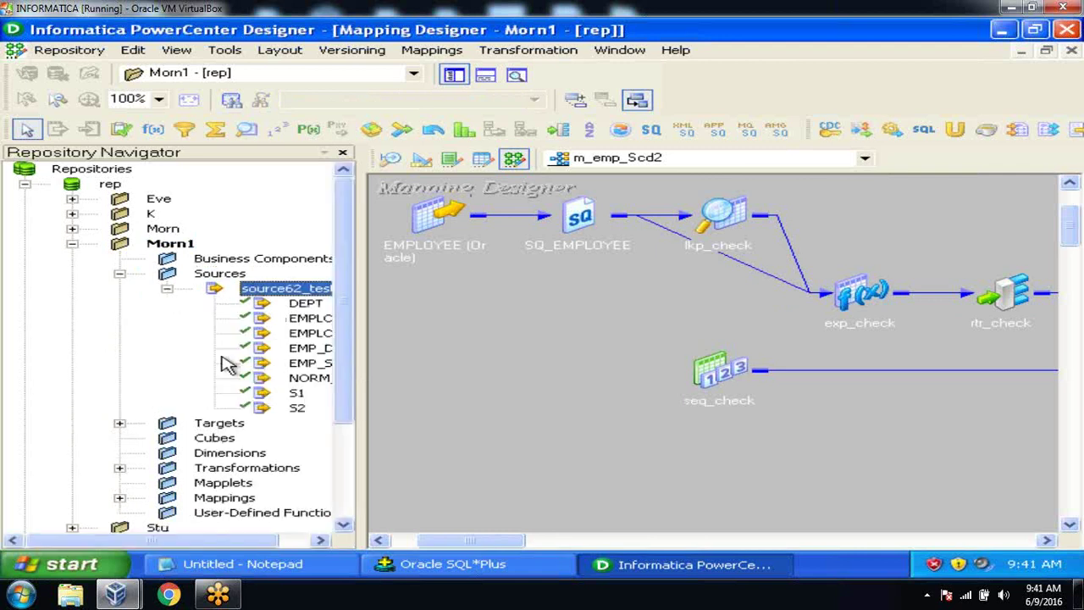
pyautogui.moveTo(174, 542); pyautogui.dragTo(203, 542)
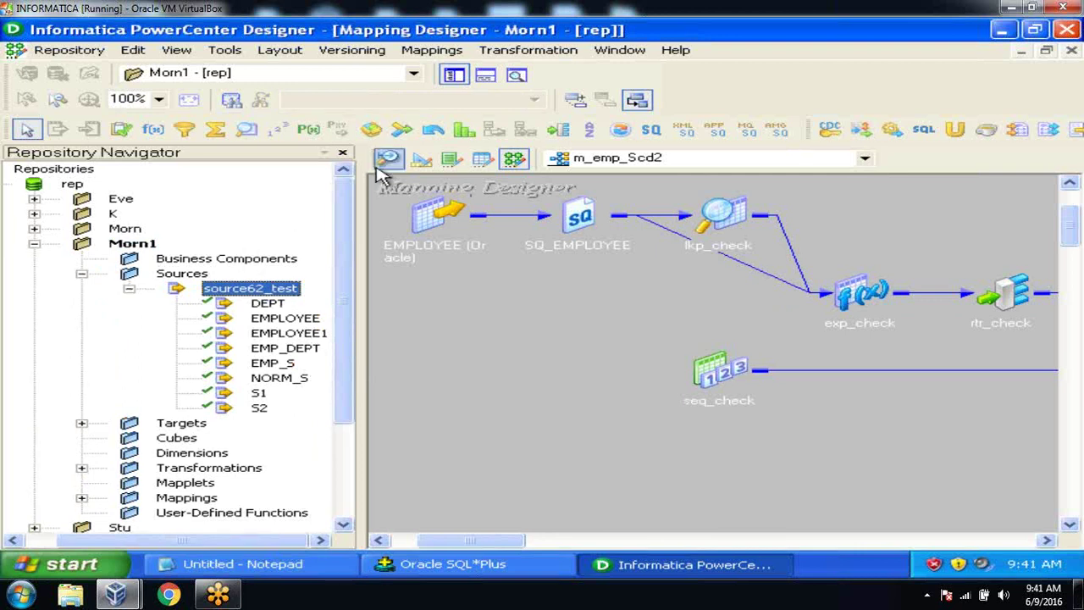
pyautogui.click(423, 161)
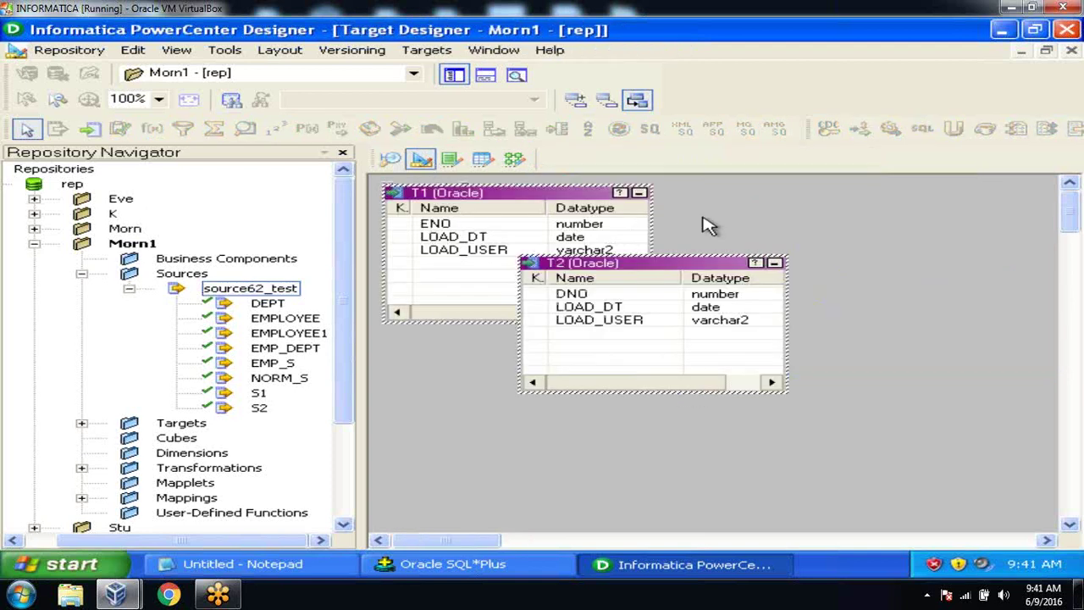
# Step: Clear T1 and T2 from the workspace and create an empty Flat File target named FF_TGT
pyautogui.rightClick(705, 203)
pyautogui.click(733, 230)
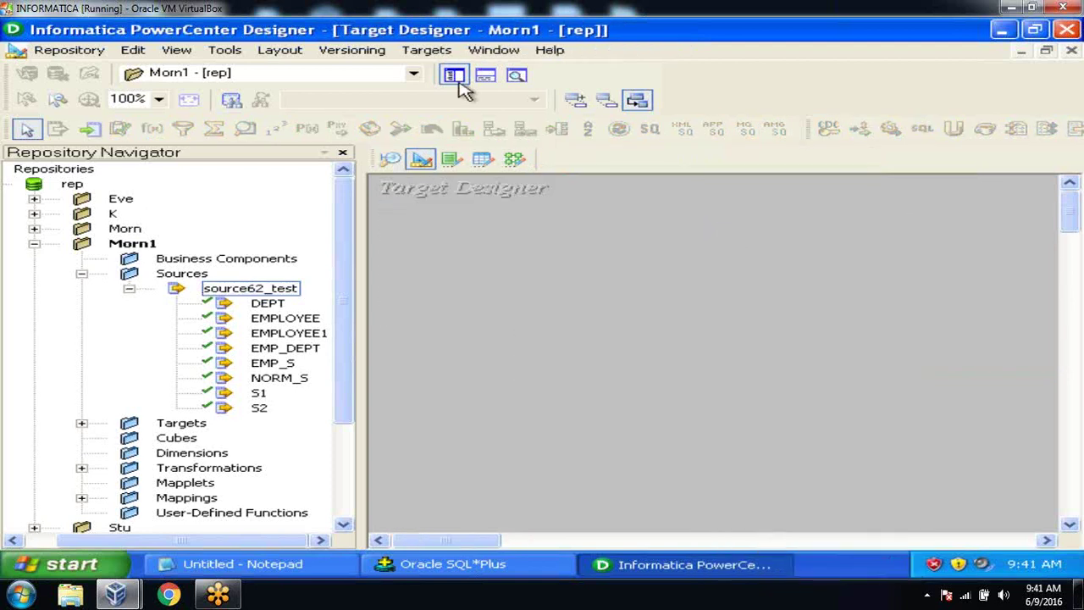
pyautogui.click(428, 53)
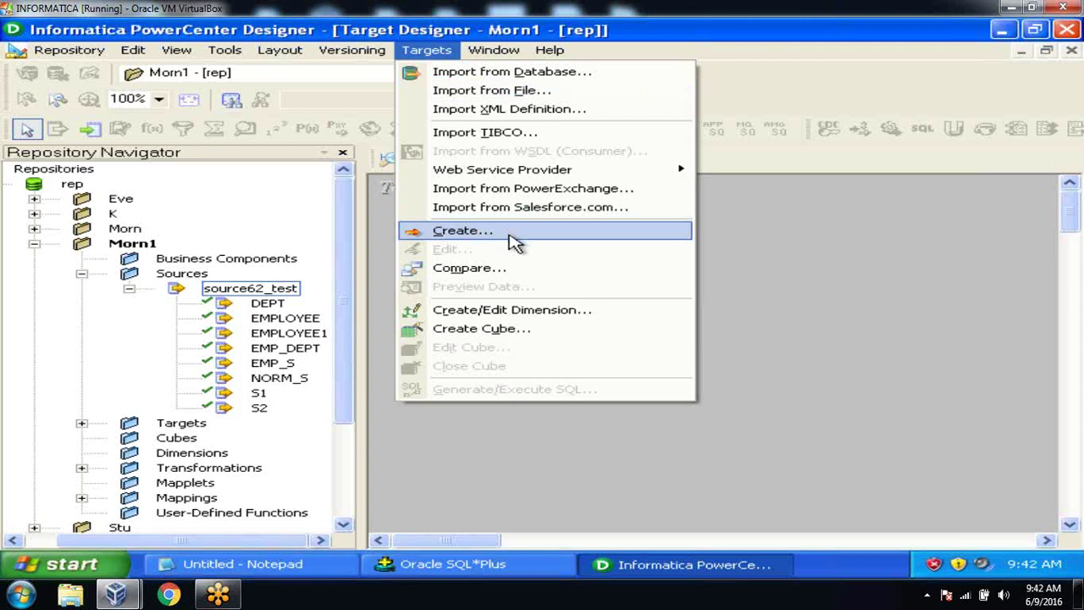
pyautogui.click(515, 240)
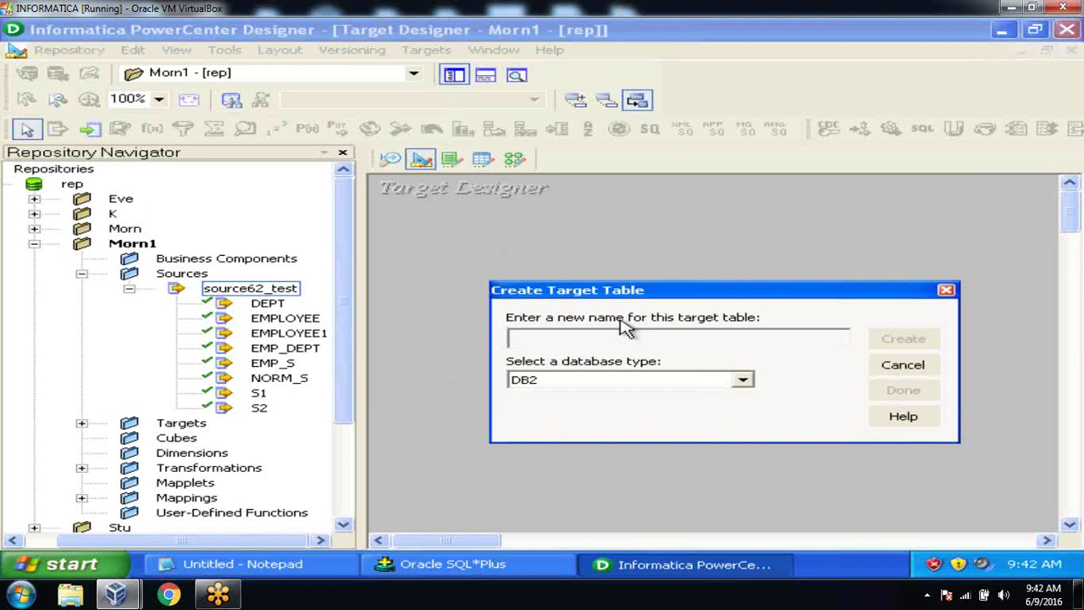
pyautogui.click(733, 382)
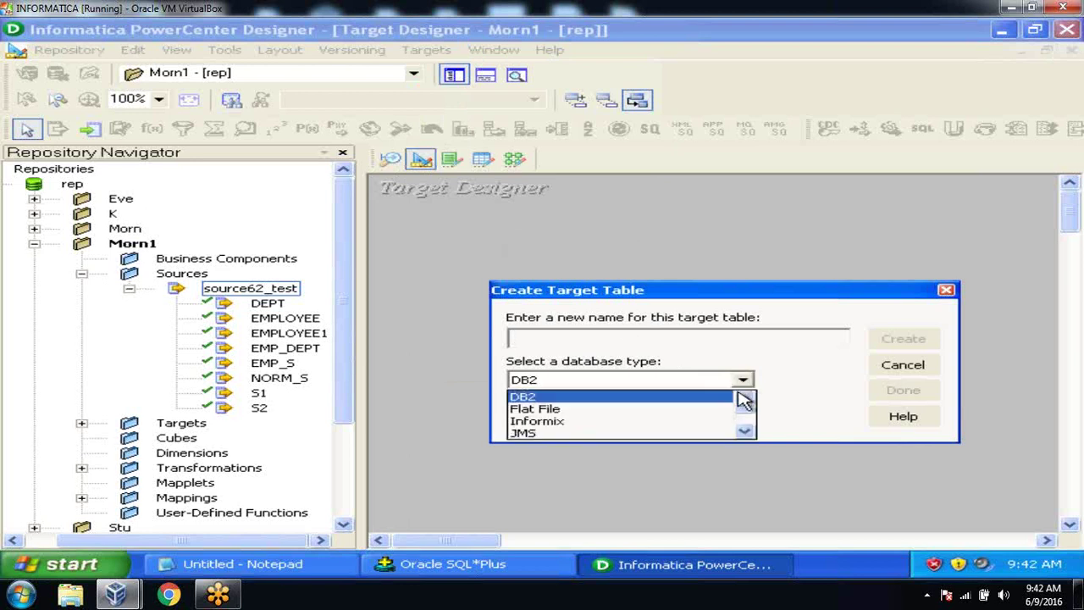
pyautogui.click(736, 410)
pyautogui.click(696, 344)
pyautogui.write('FF_TGT')
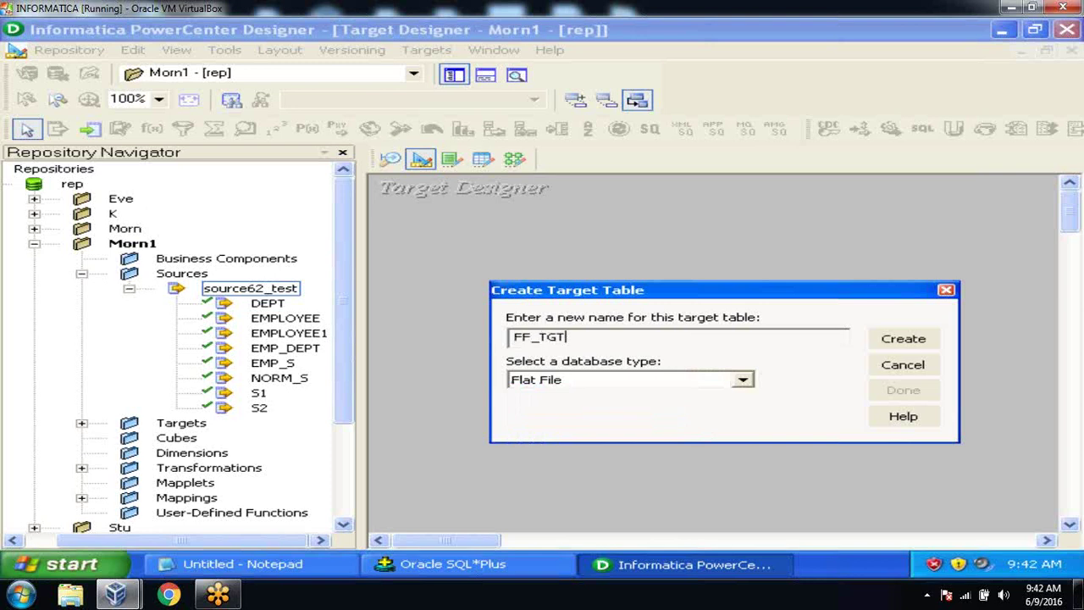
pyautogui.click(920, 339)
pyautogui.click(912, 388)
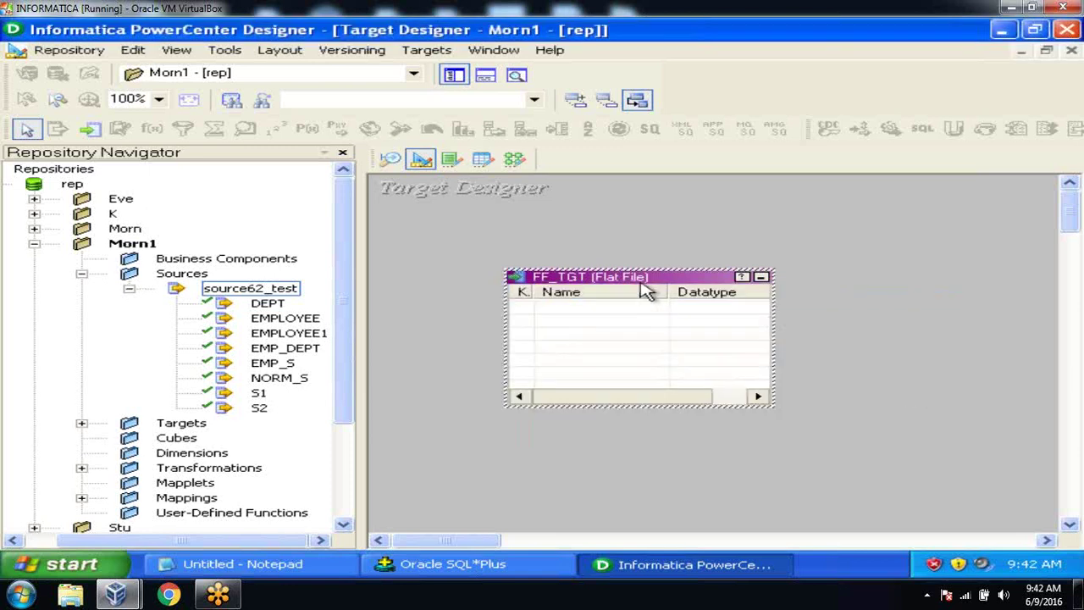
# Step: Review and accept FF_TGT's advanced delimited file settings, checking the column delimiter
pyautogui.doubleClick(637, 277)
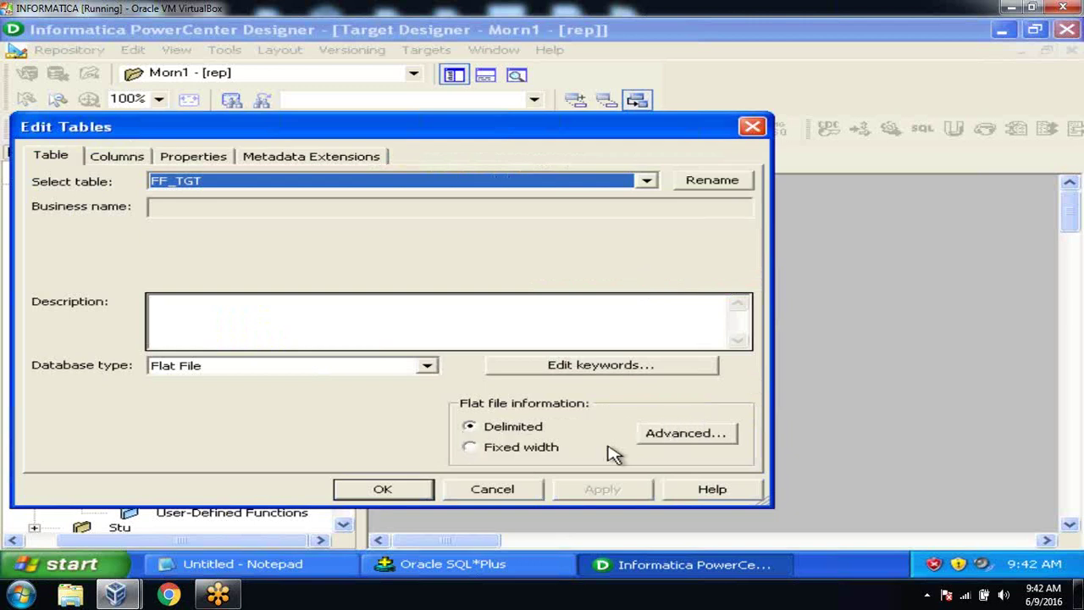
pyautogui.click(666, 444)
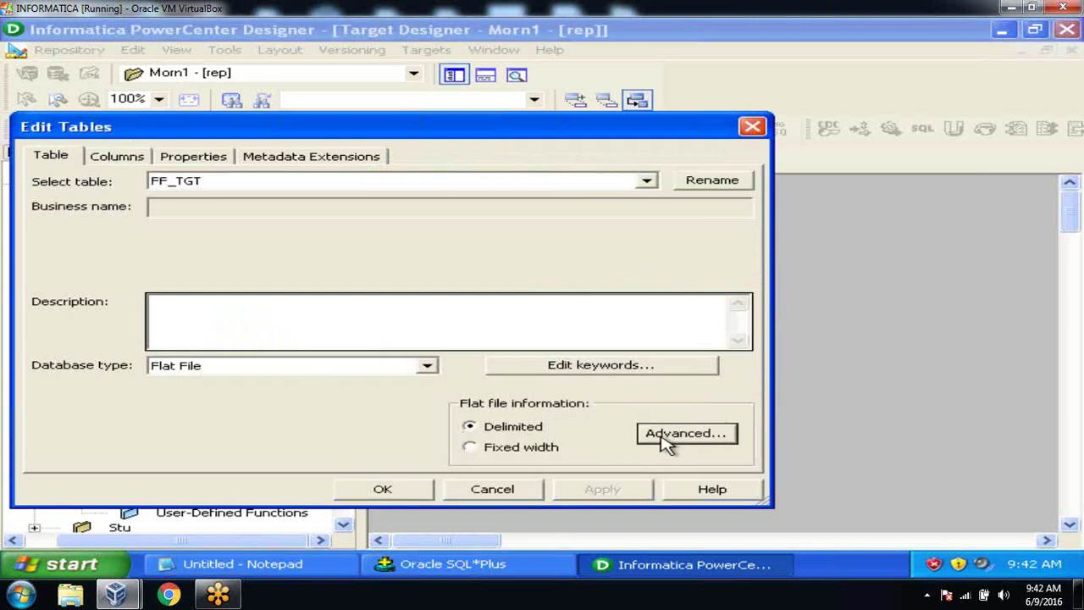
pyautogui.click(332, 257)
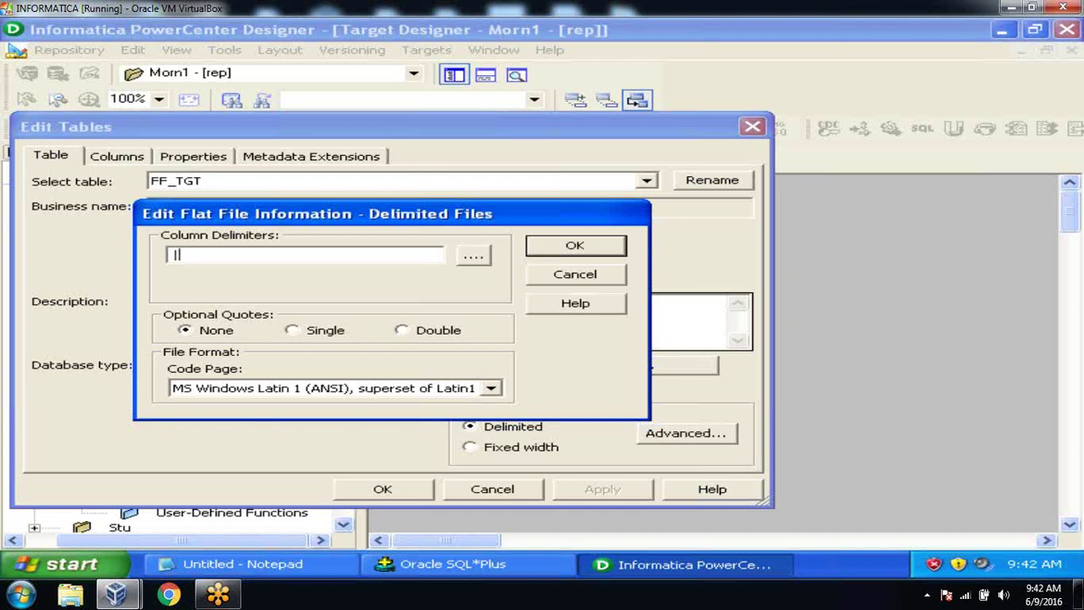
pyautogui.click(575, 251)
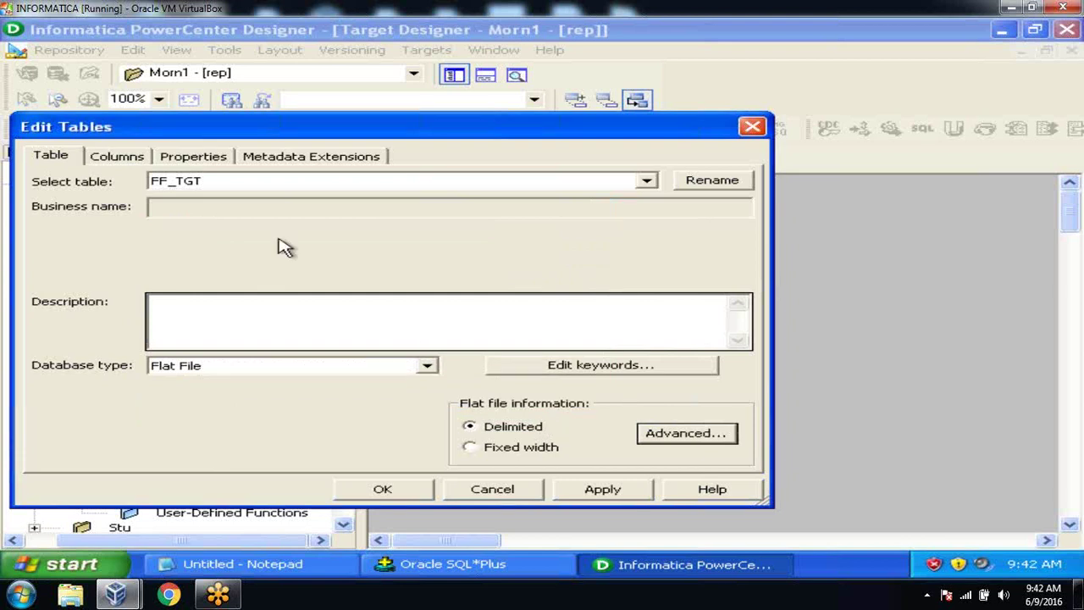
# Step: Add three columns to FF_TGT and name them ENO, ENAME and ESAL
pyautogui.click(127, 158)
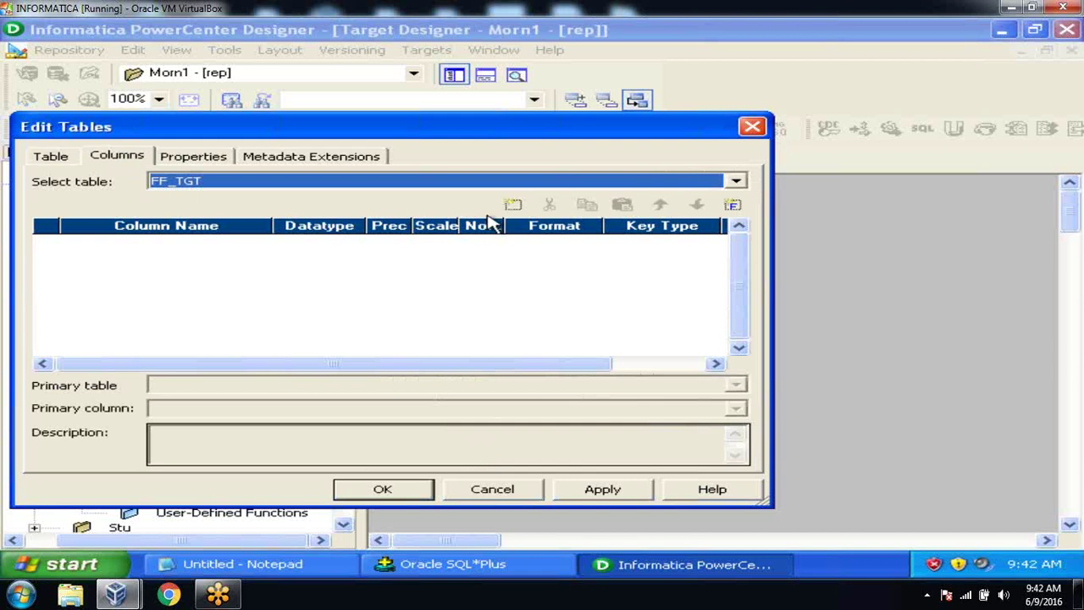
pyautogui.click(513, 204)
pyautogui.click(513, 204)
pyautogui.click(512, 204)
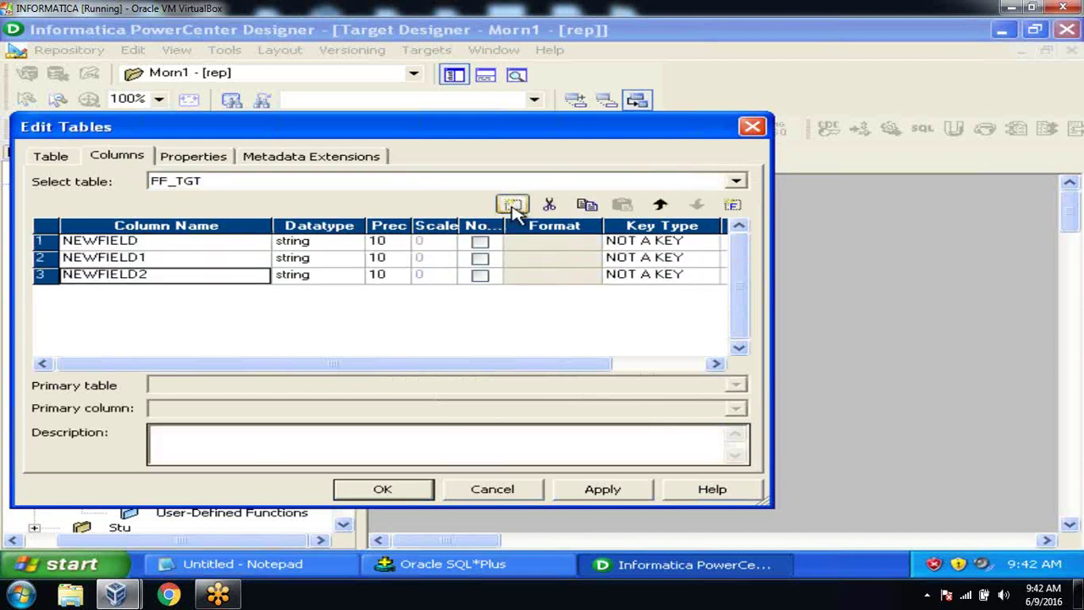
pyautogui.click(514, 564)
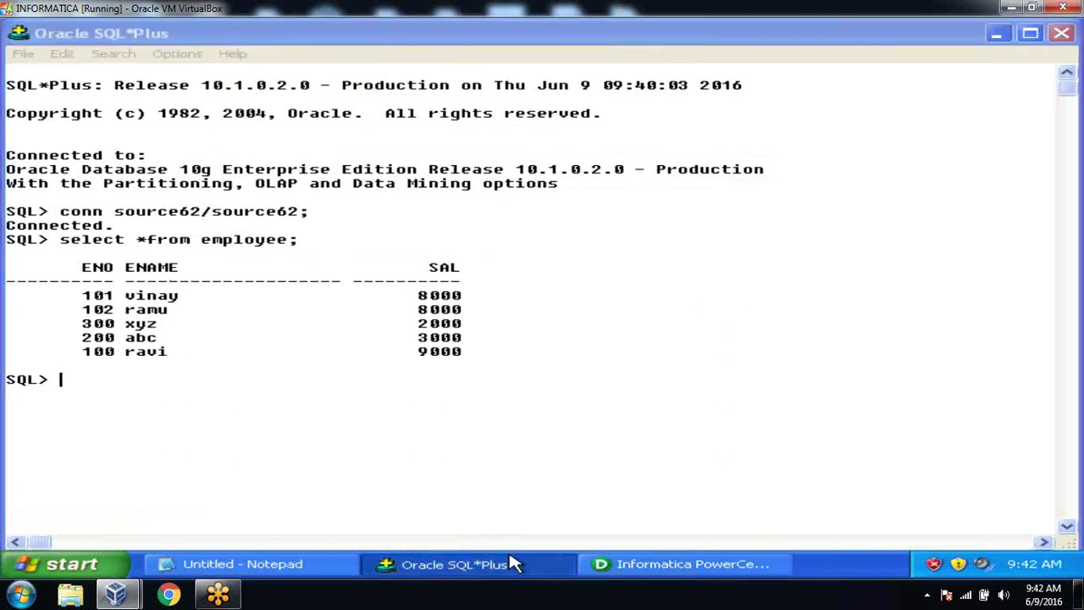
pyautogui.click(508, 561)
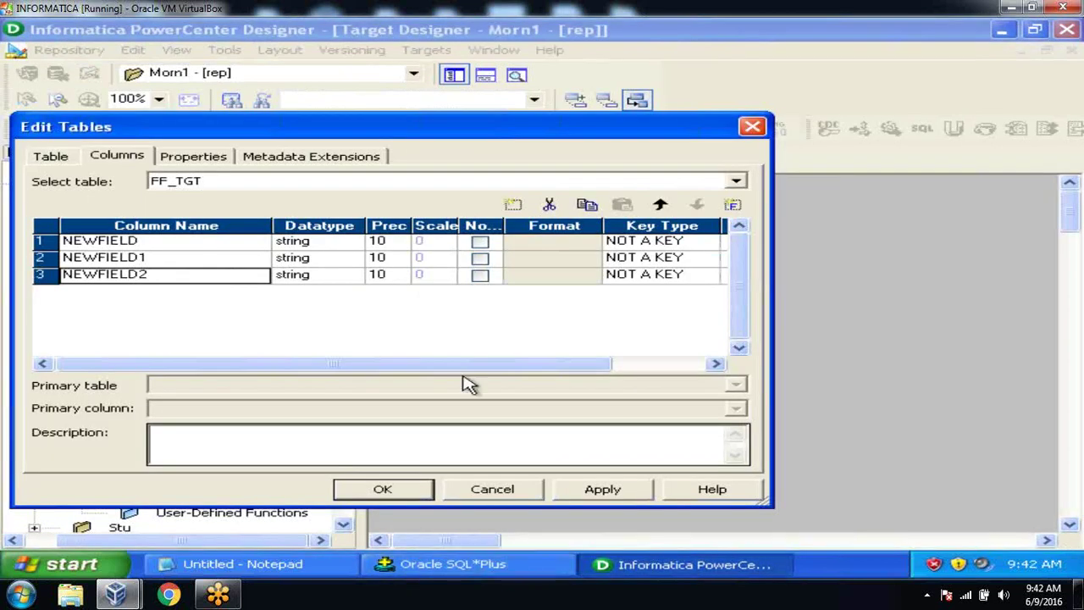
pyautogui.click(222, 245)
pyautogui.click(220, 245)
pyautogui.write('ENO')
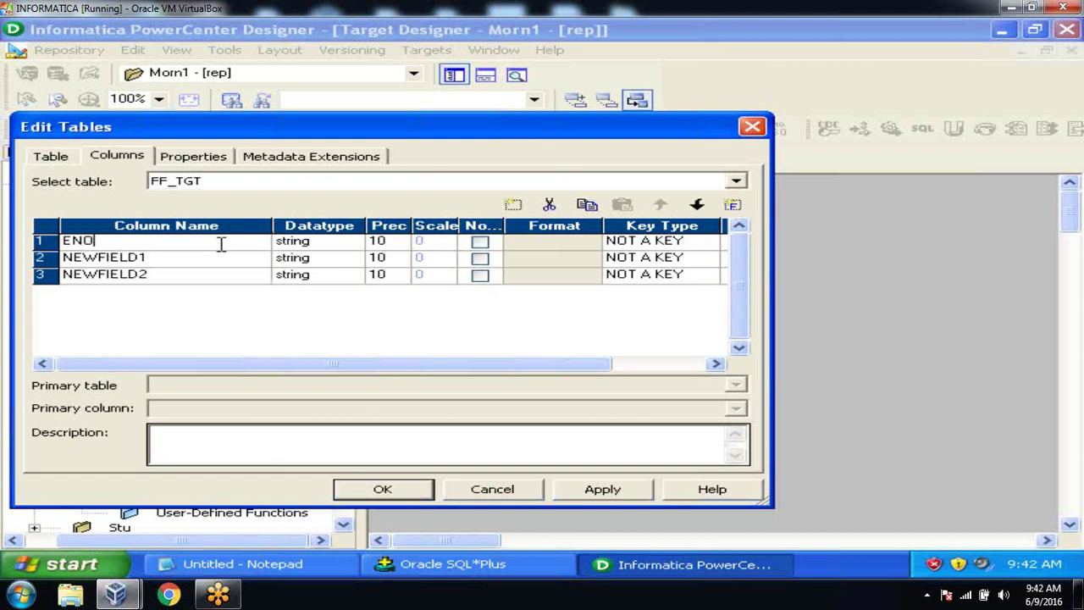
pyautogui.click(222, 260)
pyautogui.write('ENAME')
pyautogui.click(218, 275)
pyautogui.write('ESAL')
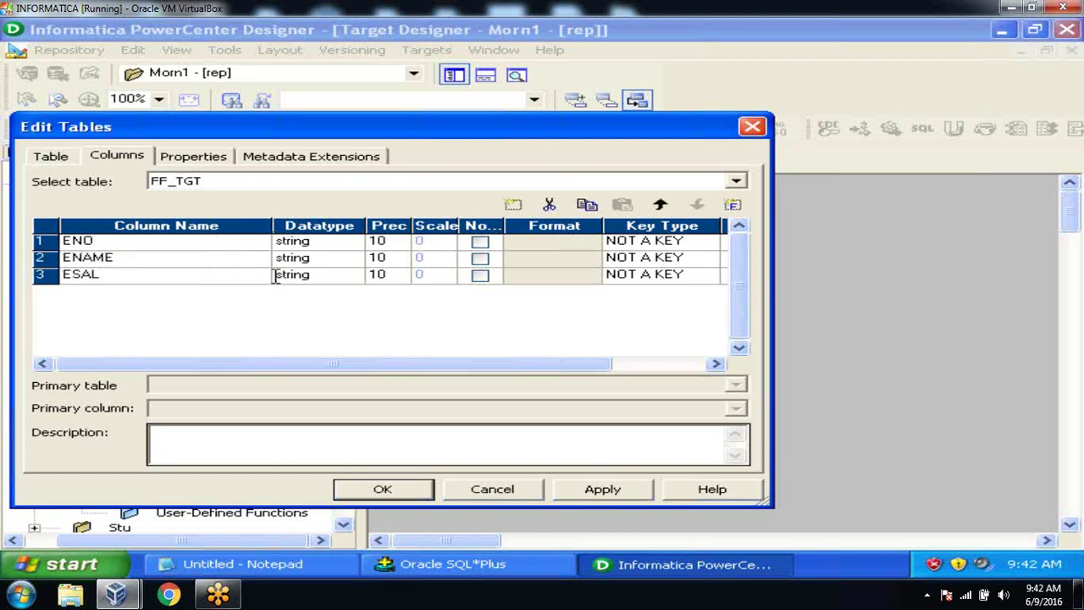
# Step: Set ENO and ESAL to the double datatype and apply the column changes
pyautogui.click(347, 245)
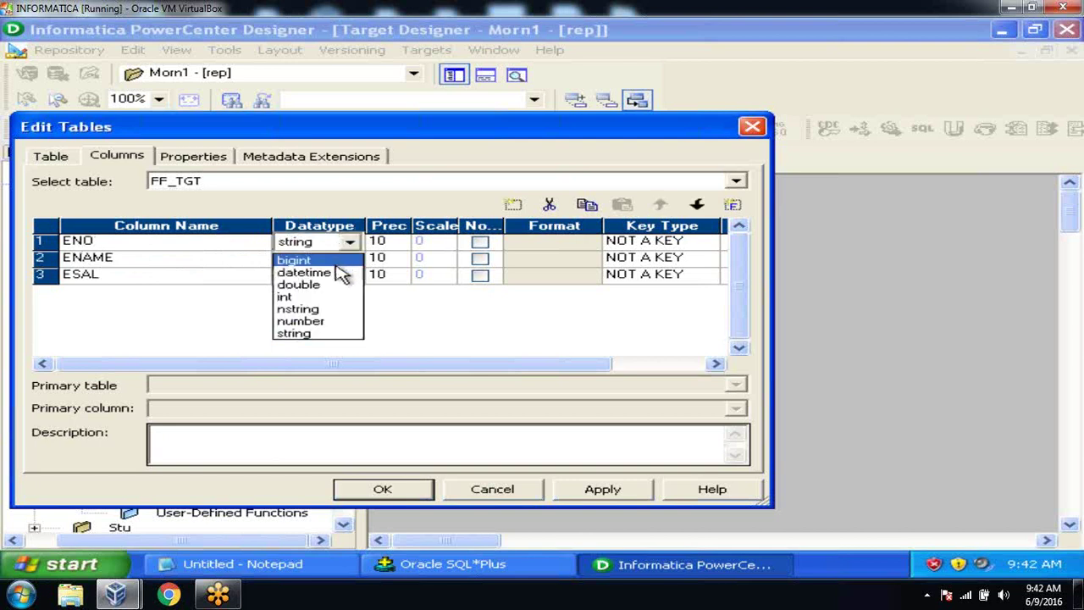
pyautogui.click(338, 286)
pyautogui.click(339, 280)
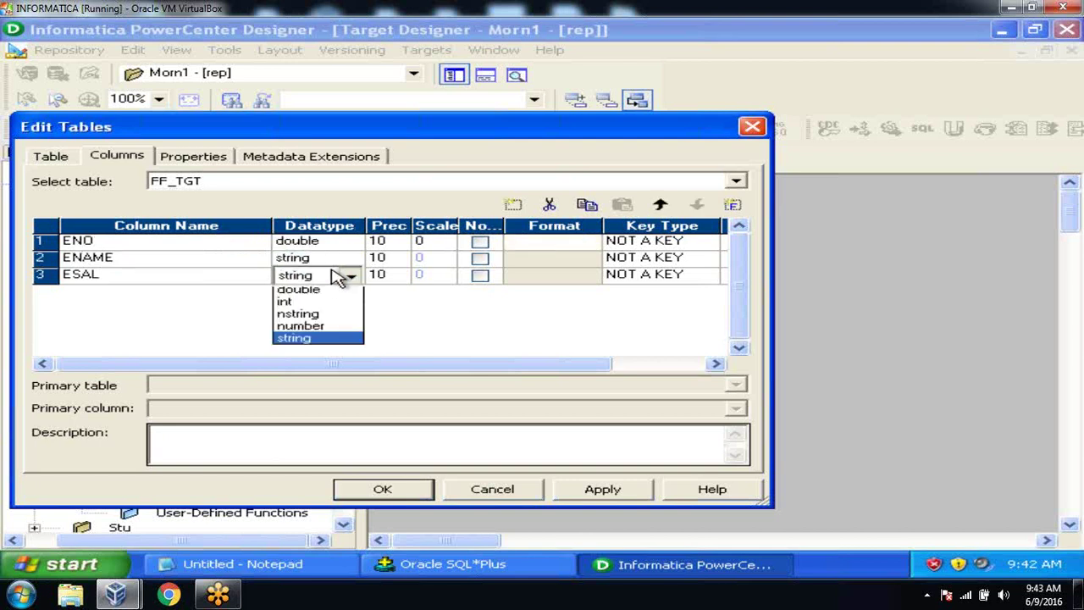
pyautogui.click(330, 329)
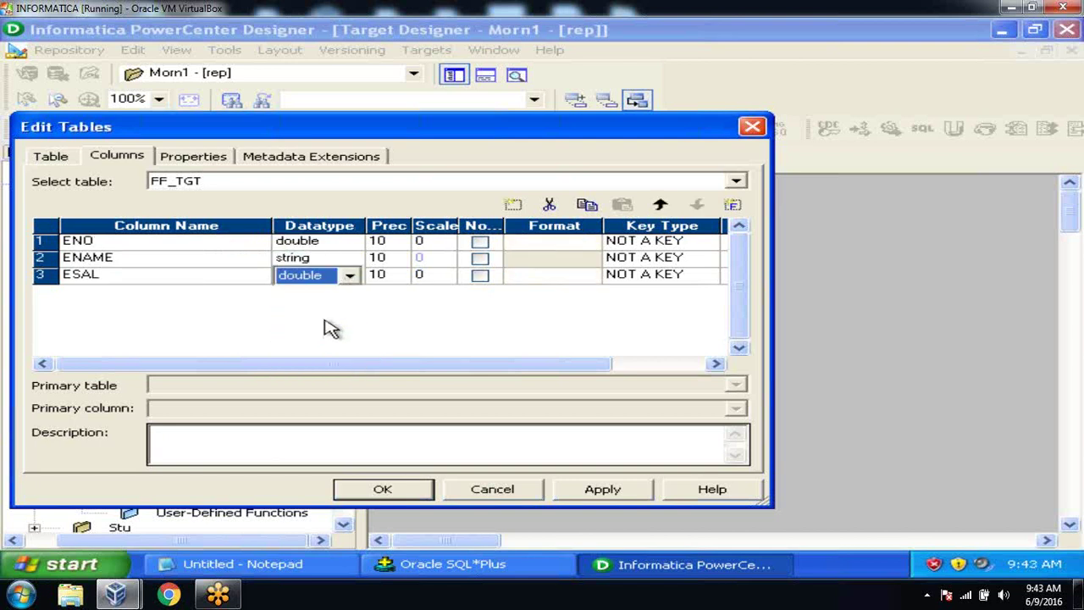
pyautogui.click(592, 491)
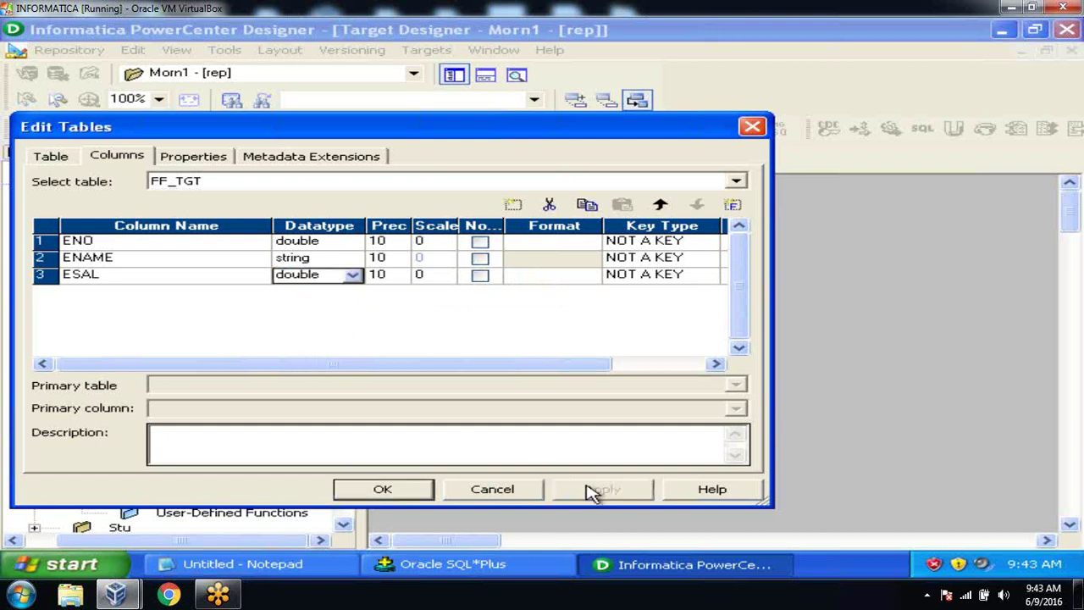
pyautogui.click(423, 495)
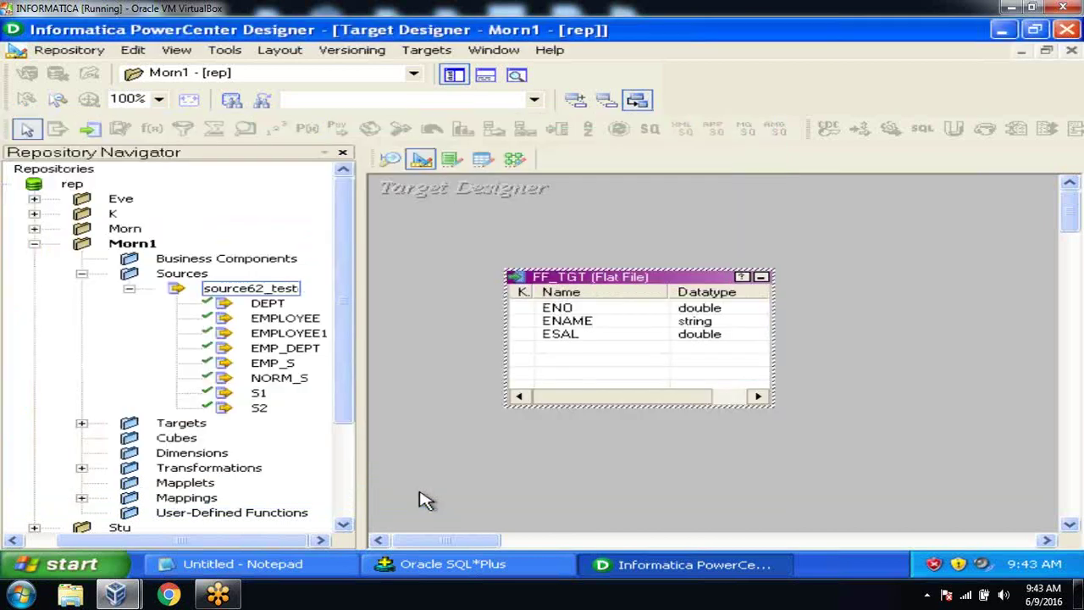
# Step: Save the Morn1 folder via Repository > Save, close the Output pane, and switch to the Mapping Designer
pyautogui.click(55, 51)
pyautogui.click(84, 281)
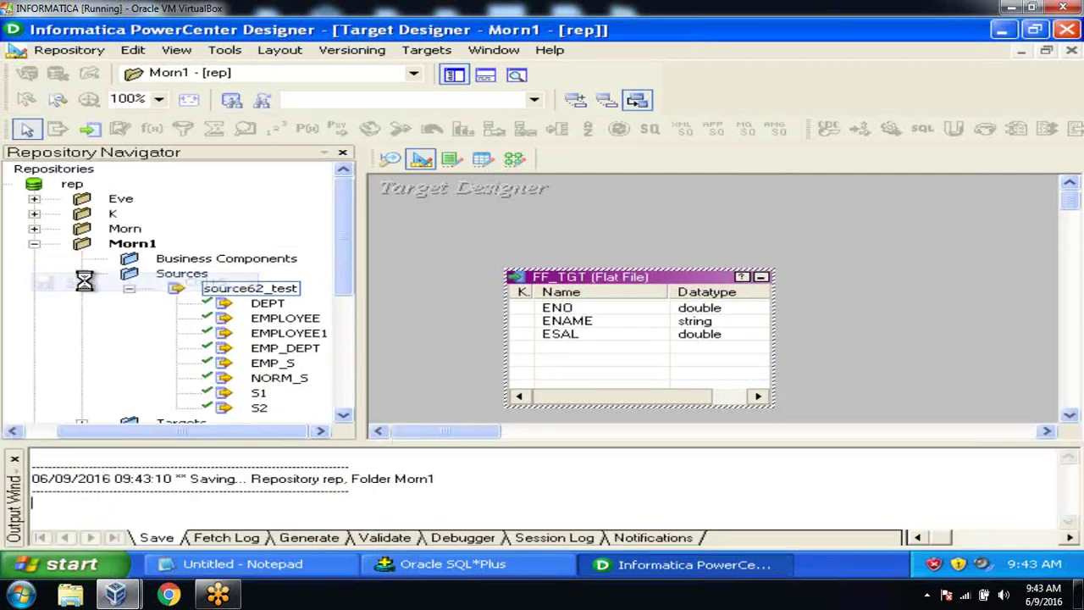
pyautogui.click(14, 460)
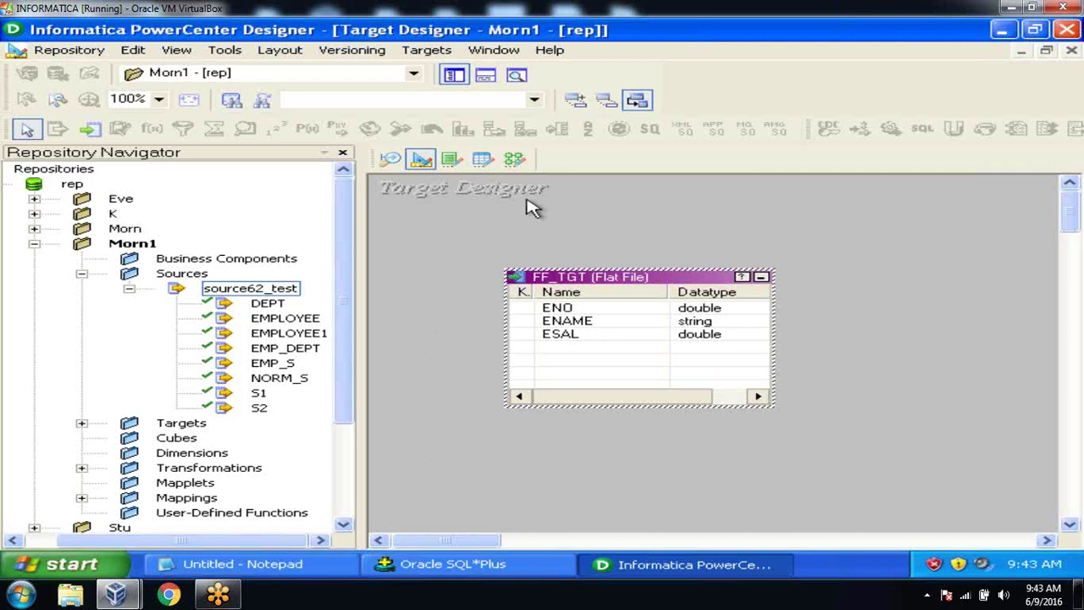
pyautogui.click(514, 160)
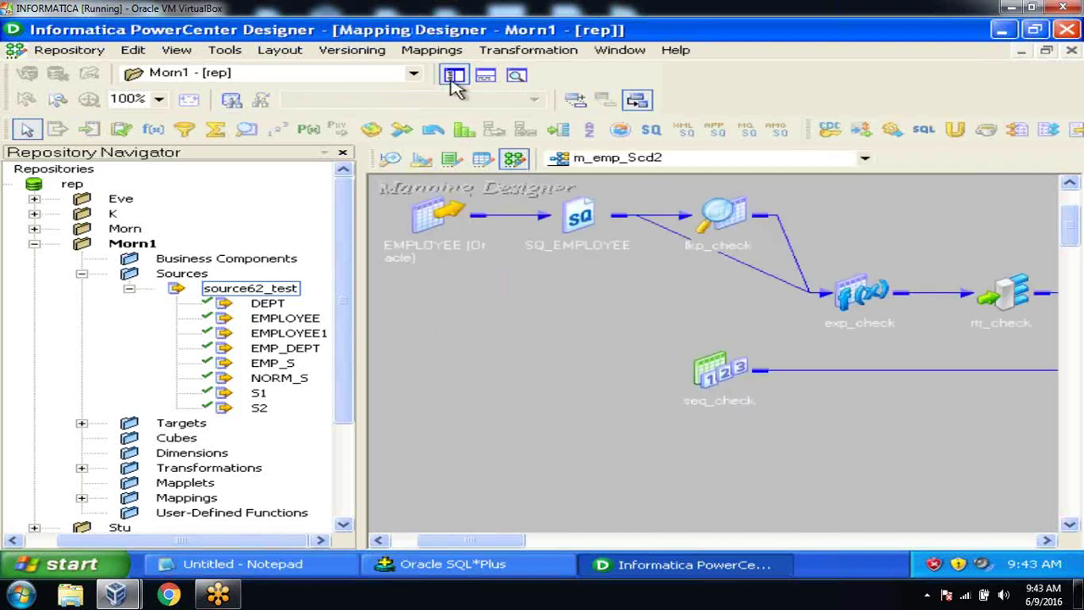
# Step: Create a new mapping named m_flatfile_target
pyautogui.click(431, 50)
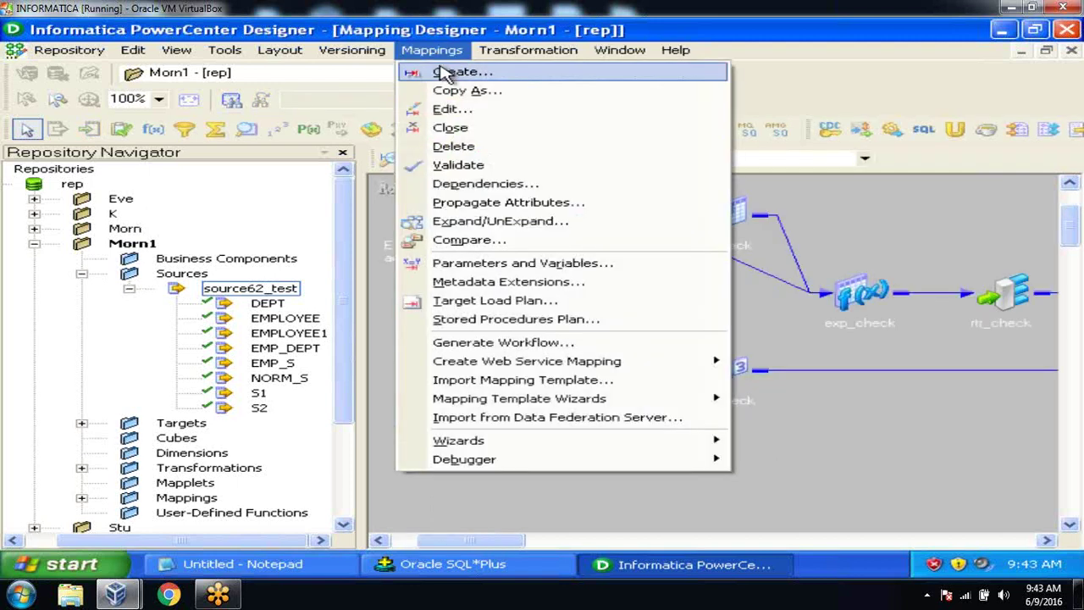
pyautogui.click(452, 71)
pyautogui.write('M')
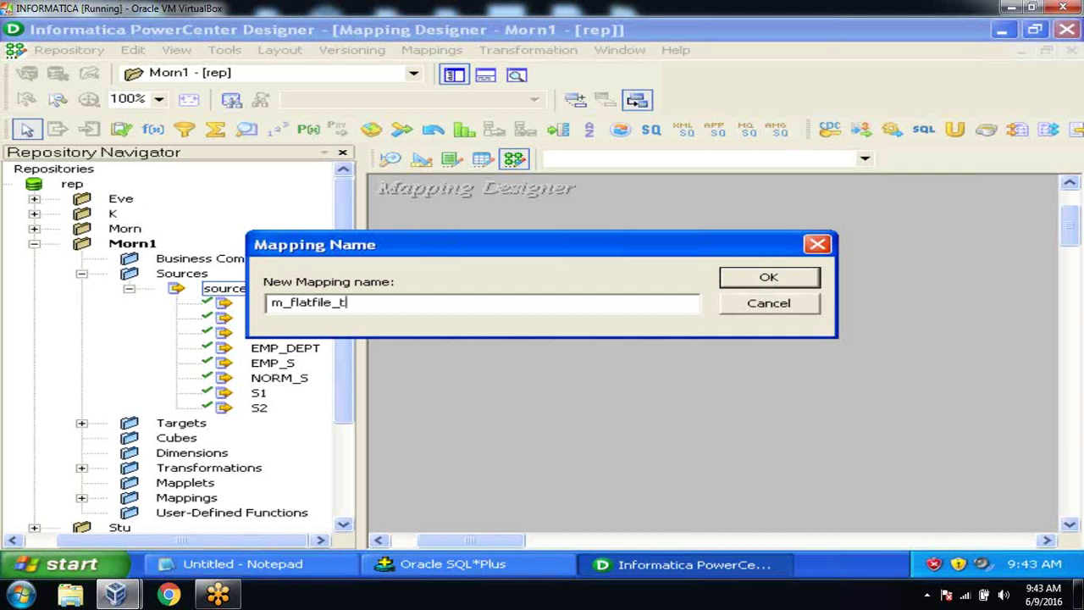
pyautogui.click(764, 282)
# Step: Add the EMPLOYEE source and the FF_TGT flat-file target to the mapping canvas
pyautogui.moveTo(300, 319); pyautogui.dragTo(491, 304)
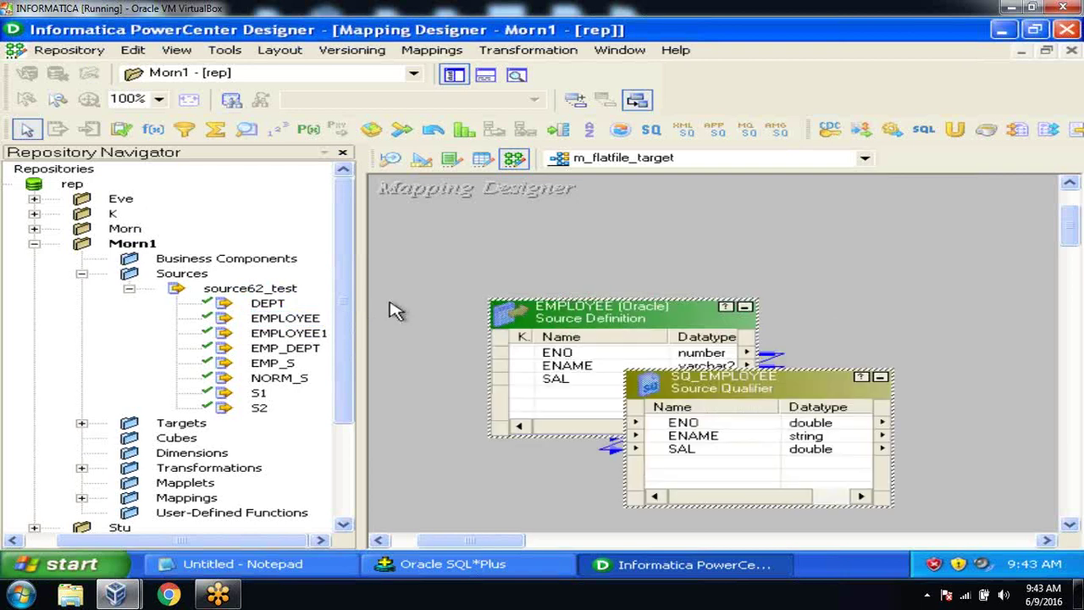
pyautogui.click(82, 423)
pyautogui.click(231, 498)
pyautogui.click(228, 484)
pyautogui.moveTo(228, 483); pyautogui.dragTo(885, 266)
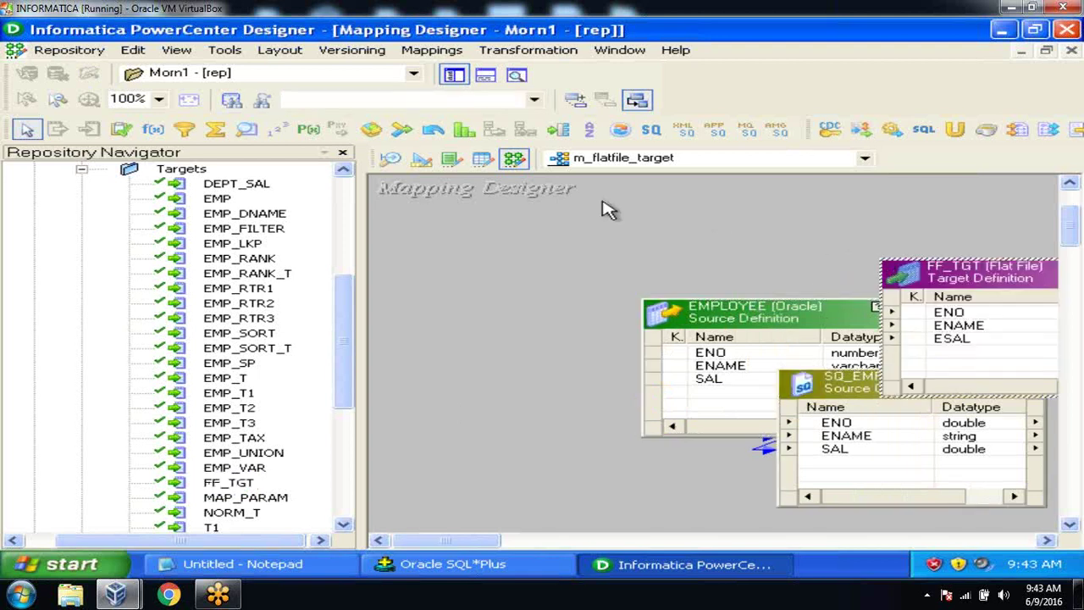
# Step: Hide the Navigator and lay out EMPLOYEE, SQ_EMPLOYEE and FF_TGT across the canvas
pyautogui.click(454, 82)
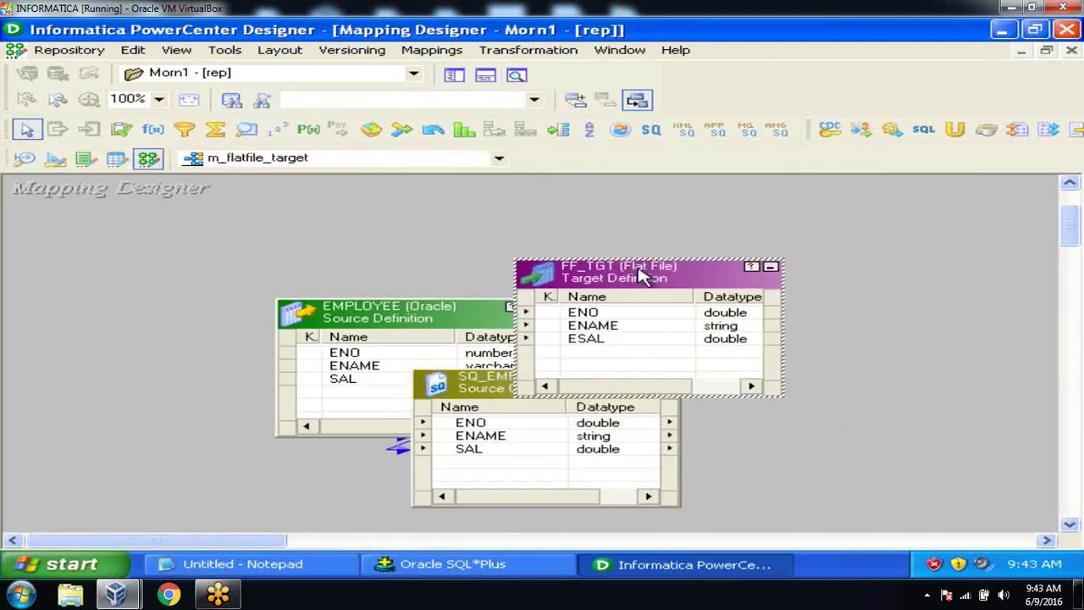
pyautogui.moveTo(641, 275); pyautogui.dragTo(905, 283)
pyautogui.click(533, 306)
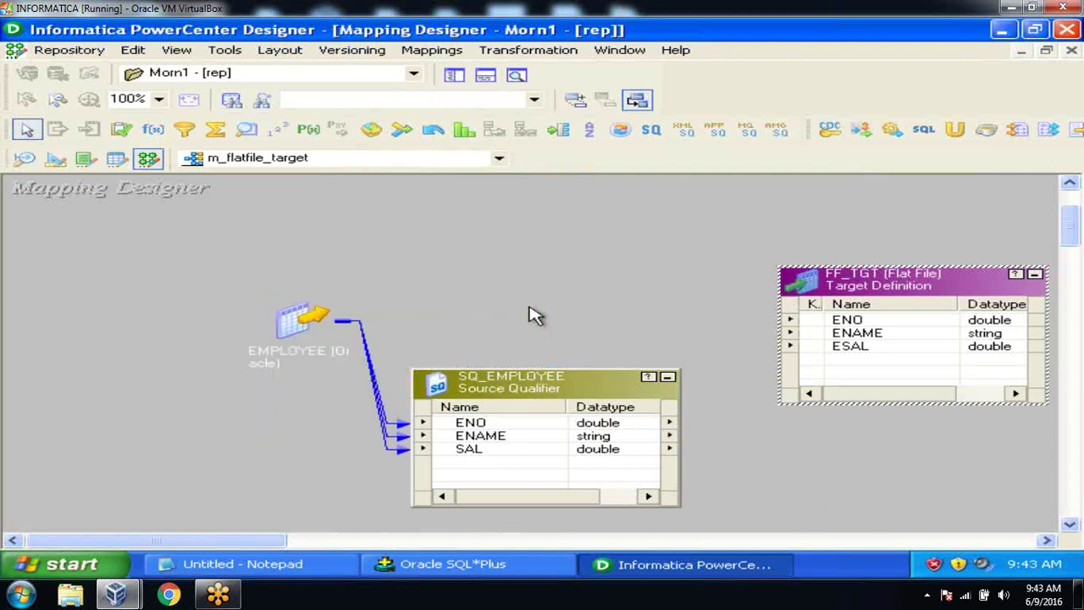
pyautogui.moveTo(312, 321); pyautogui.dragTo(164, 320)
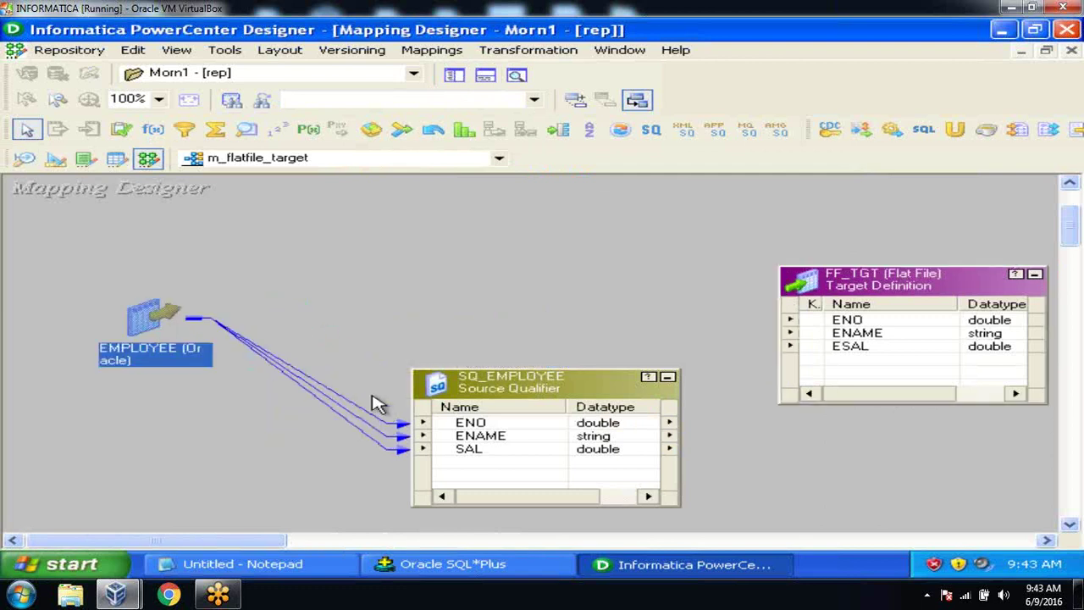
pyautogui.moveTo(512, 388); pyautogui.dragTo(424, 308)
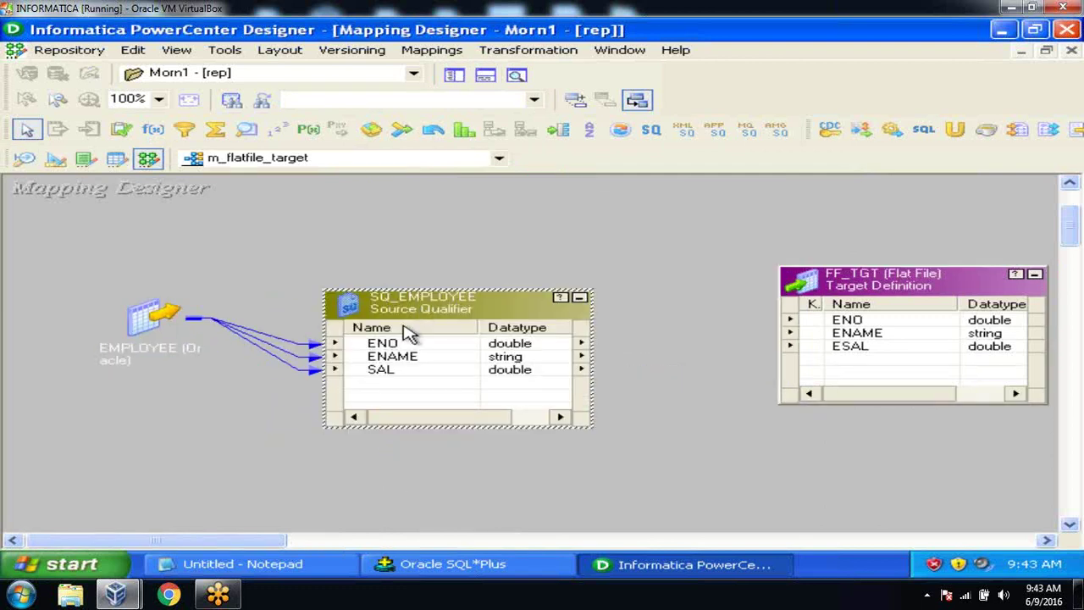
# Step: Link SQ_EMPLOYEE's ENO, ENAME and SAL ports to FF_TGT's ENO, ENAME and ESAL
pyautogui.click(407, 343)
pyautogui.moveTo(367, 353); pyautogui.dragTo(823, 321)
pyautogui.click(466, 364)
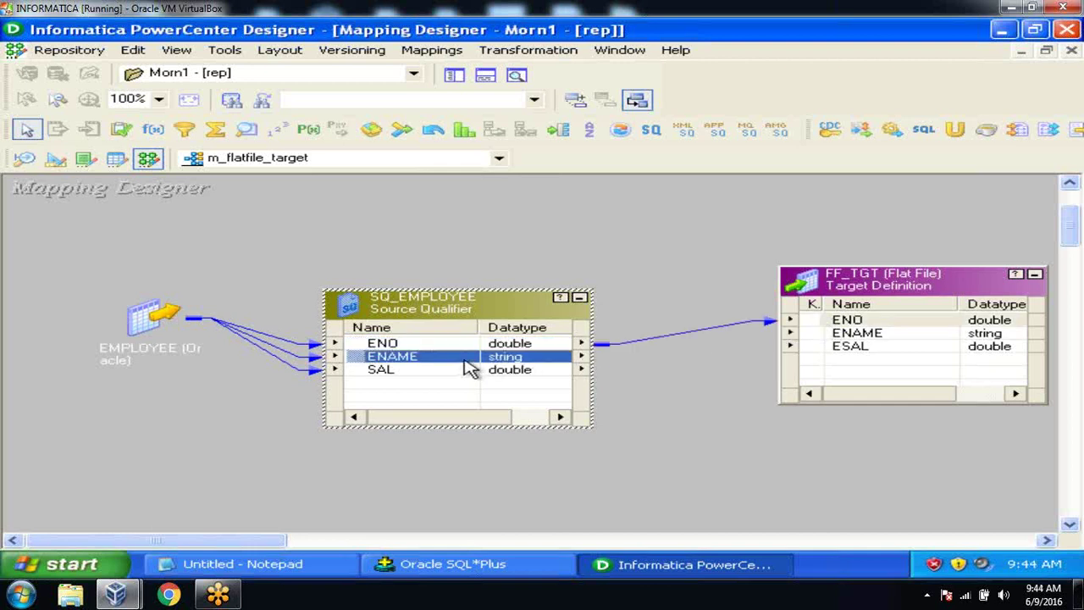
pyautogui.moveTo(363, 356); pyautogui.dragTo(823, 334)
pyautogui.click(430, 372)
pyautogui.moveTo(381, 376); pyautogui.dragTo(849, 355)
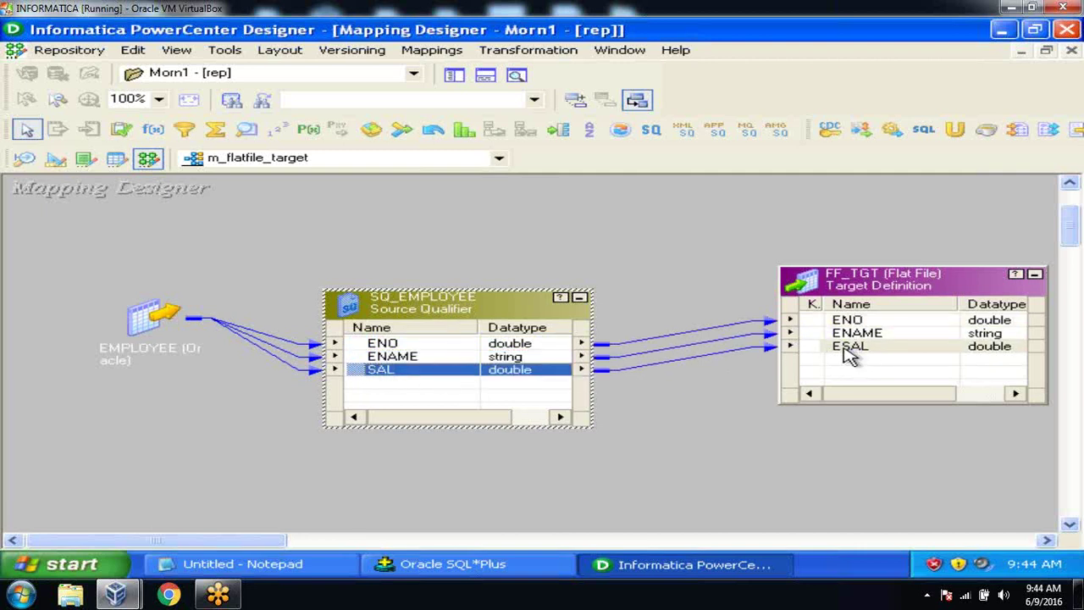
# Step: Arrange all mapping objects as icons with Arrange All Iconic
pyautogui.click(648, 227)
pyautogui.rightClick(648, 228)
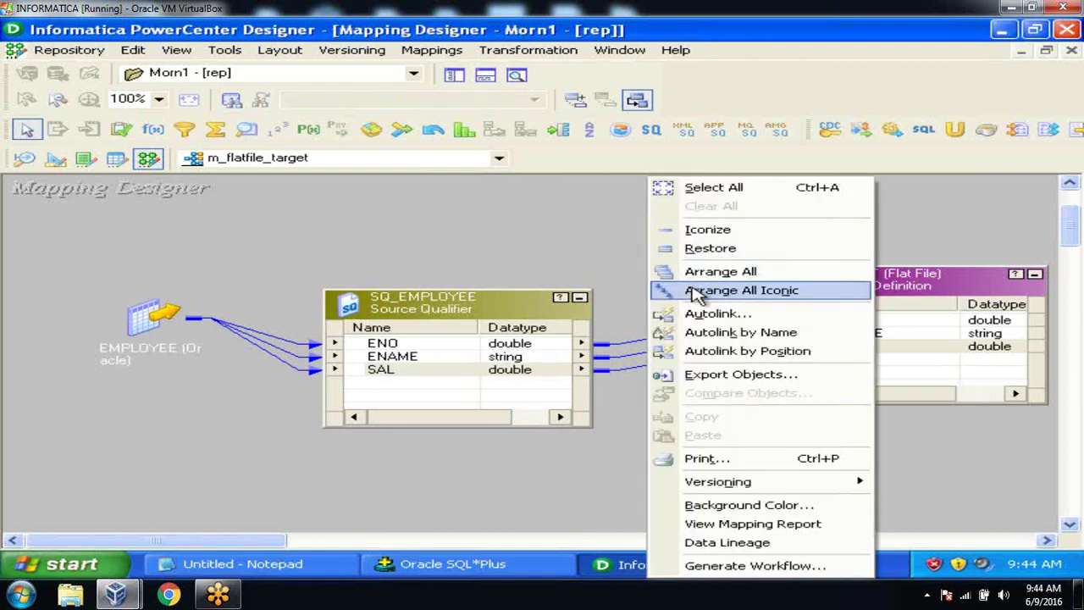
pyautogui.click(694, 290)
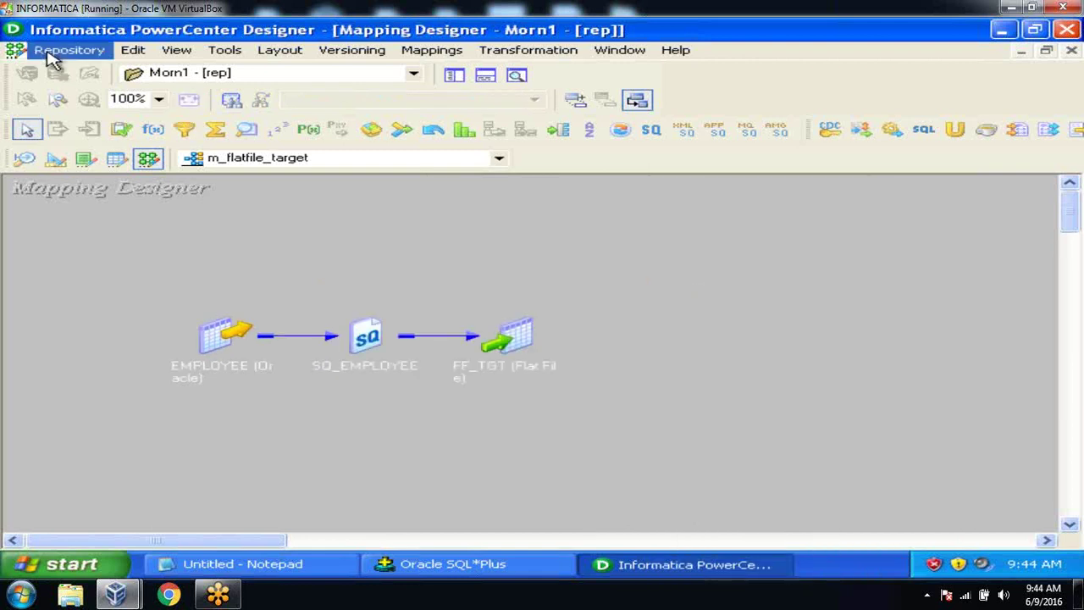
# Step: Save the m_flatfile_target mapping with Repository > Save
pyautogui.click(51, 53)
pyautogui.click(76, 282)
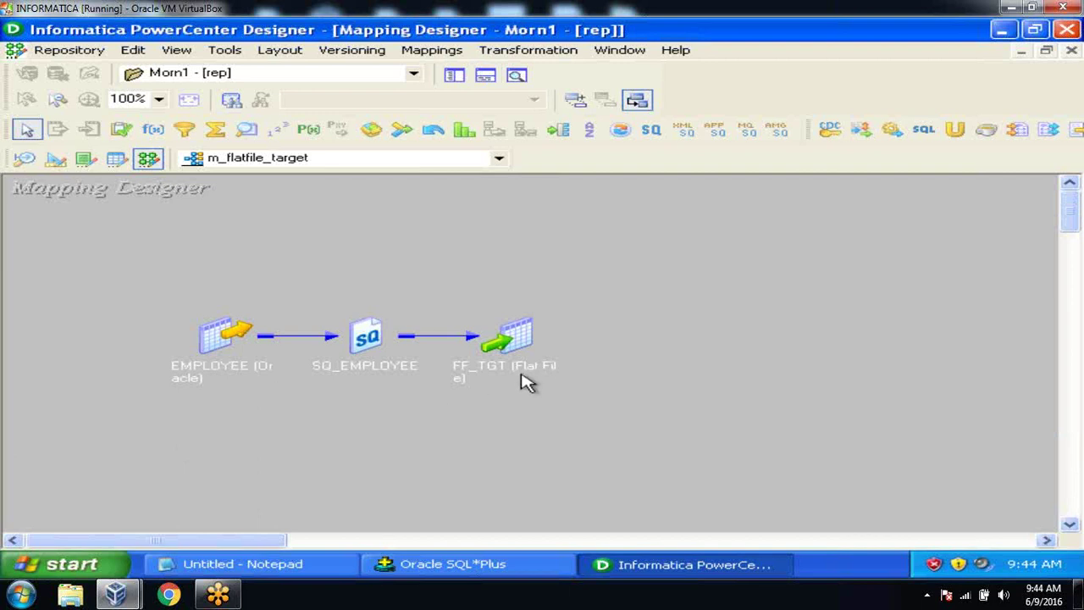
# Step: Launch Workflow Manager from Tools, dismiss the welcome tip and maximize the window
pyautogui.moveTo(525, 380)
pyautogui.click(227, 49)
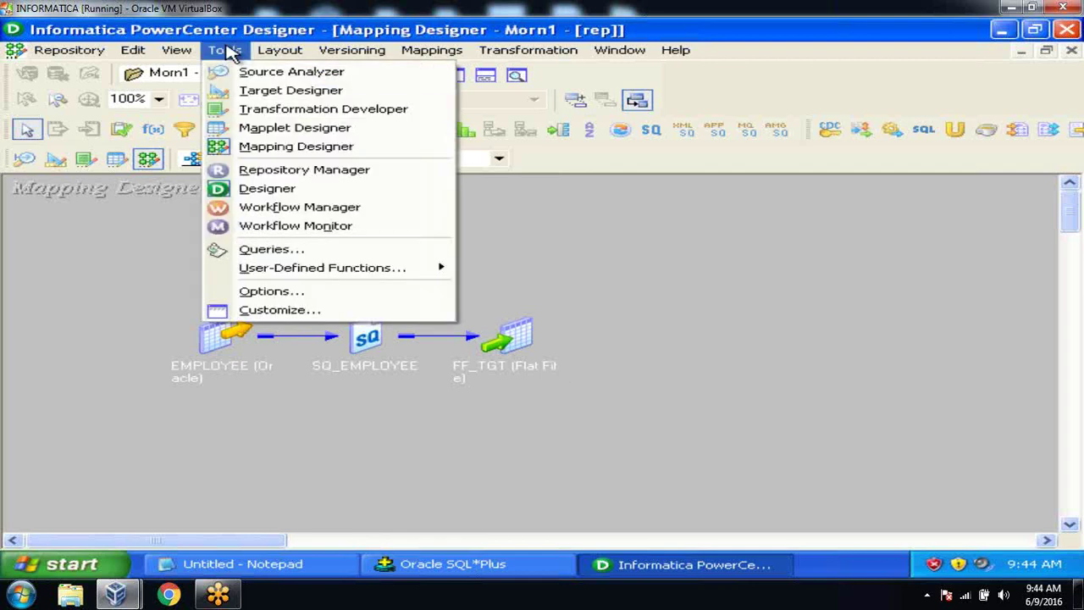
pyautogui.click(245, 209)
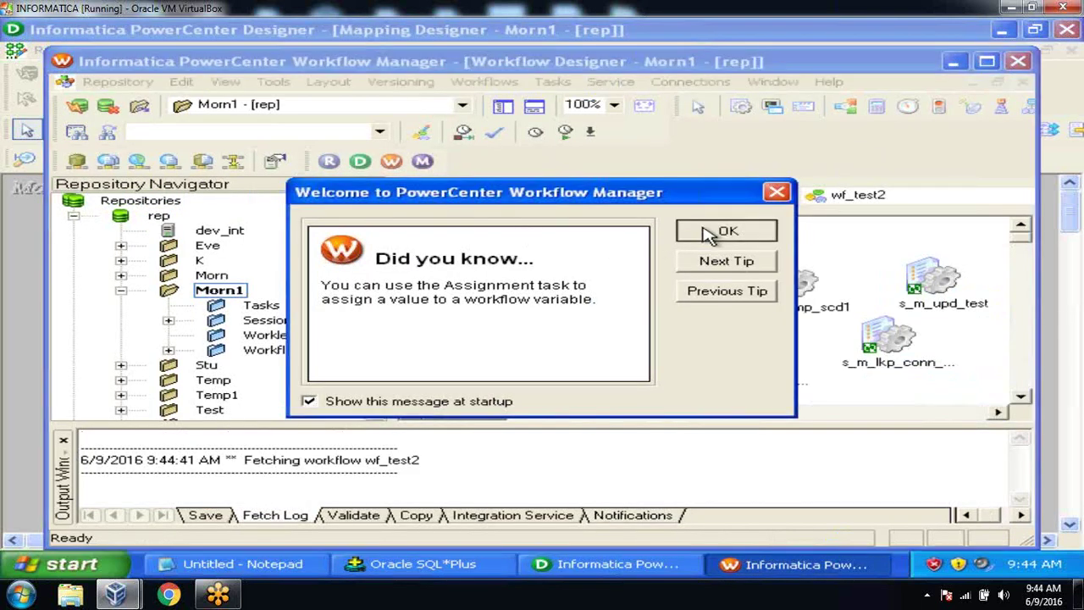
pyautogui.click(719, 231)
pyautogui.click(987, 61)
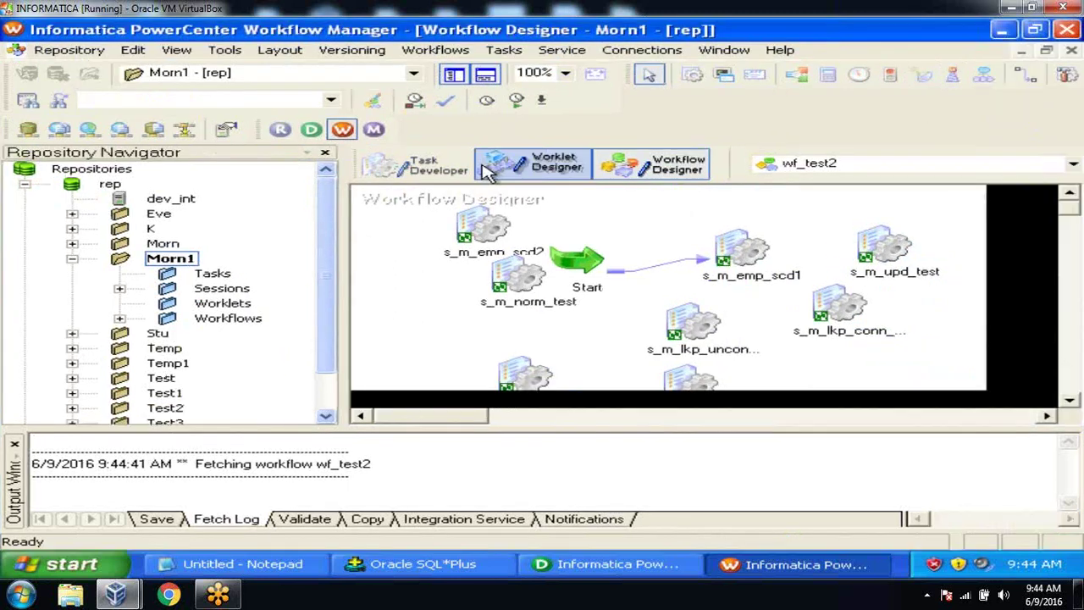
# Step: Switch to Task Developer and clear all existing tasks from the canvas
pyautogui.click(436, 168)
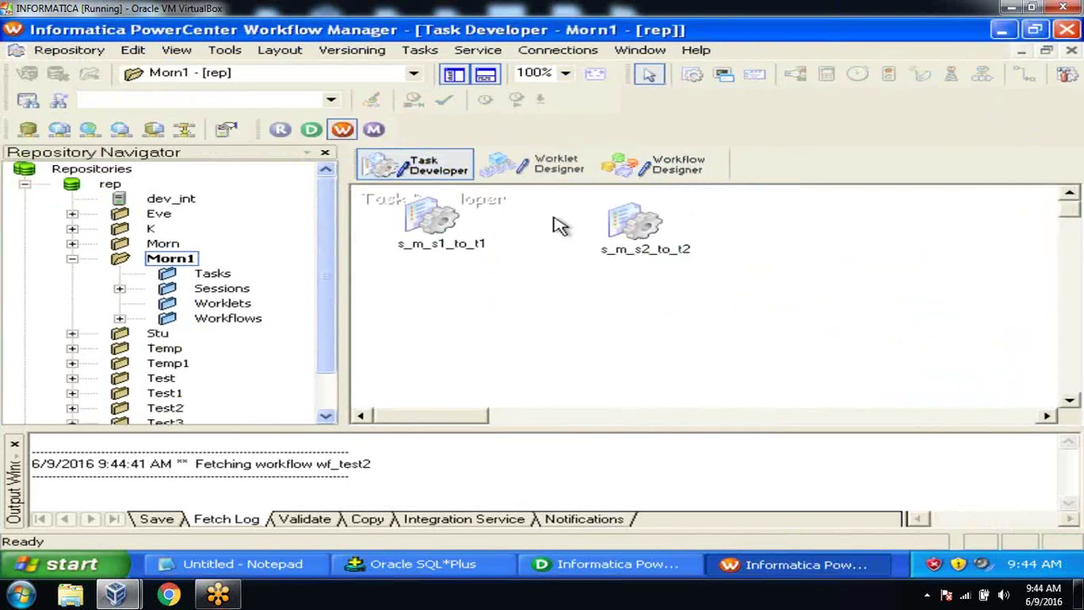
pyautogui.rightClick(557, 224)
pyautogui.click(589, 222)
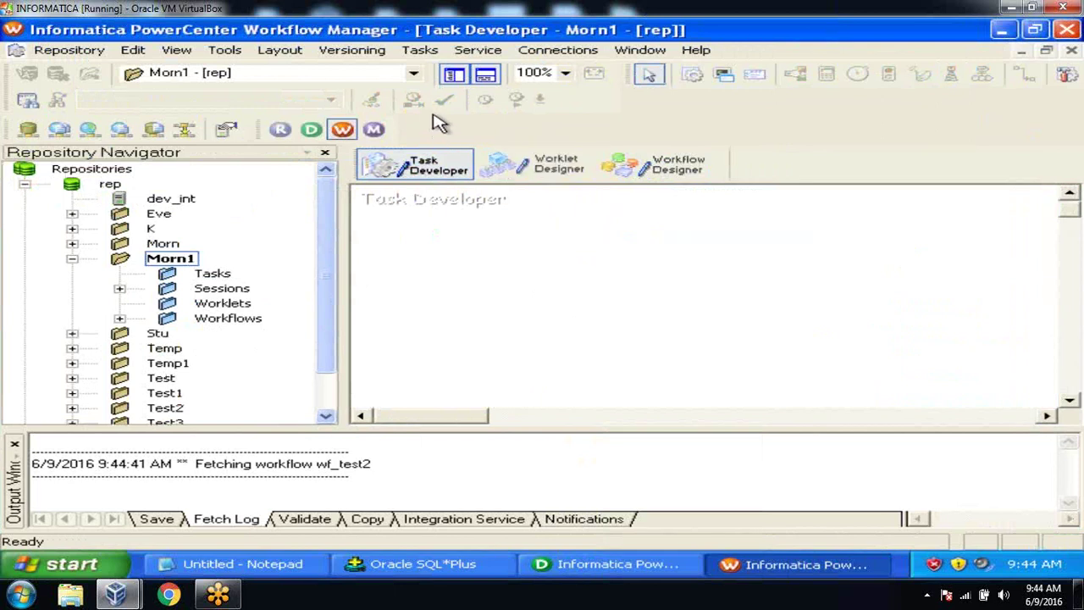
# Step: Create a new Session task named s_m_flatfile_target
pyautogui.click(423, 51)
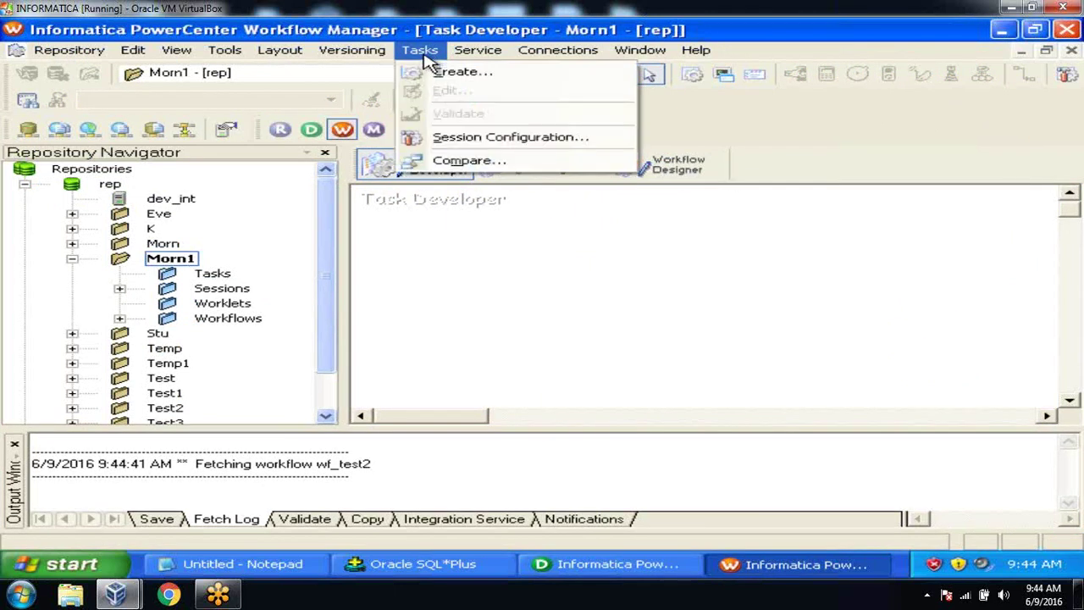
pyautogui.click(429, 70)
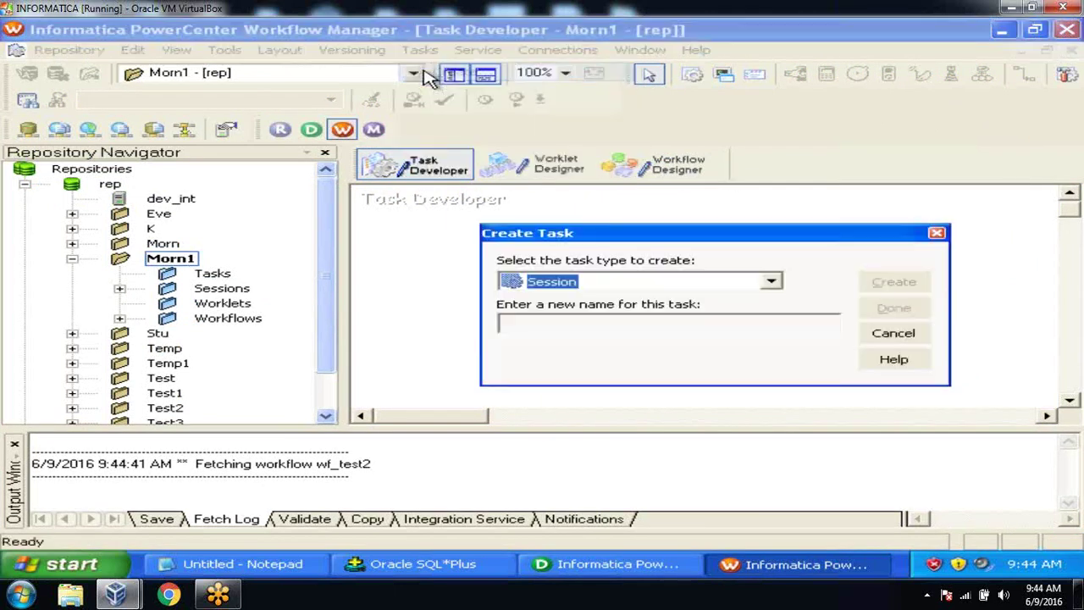
pyautogui.click(558, 320)
pyautogui.write('s_m_flatfile_target')
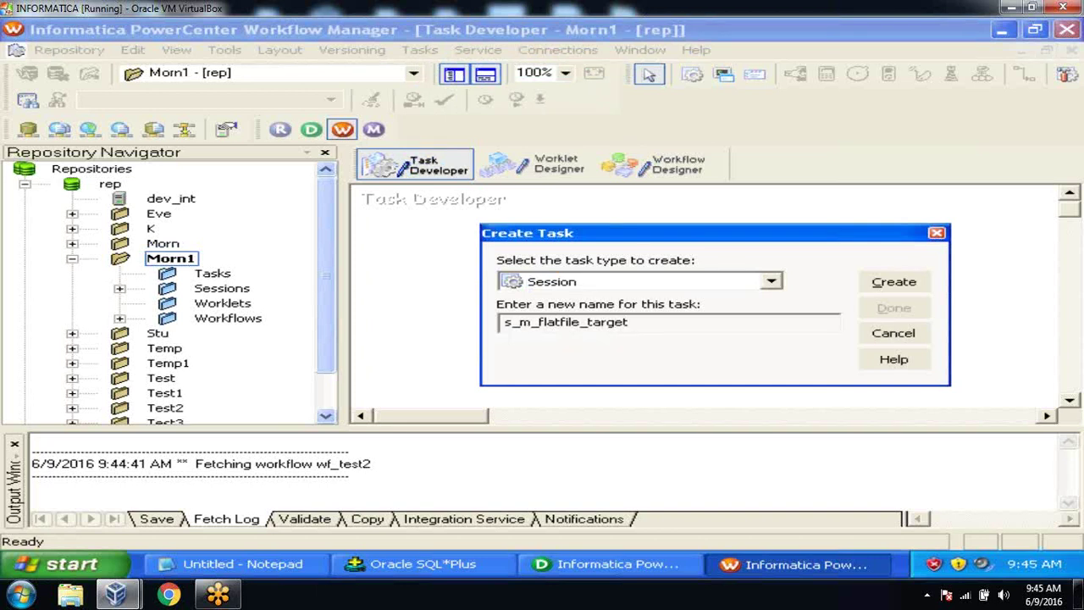
pyautogui.click(896, 284)
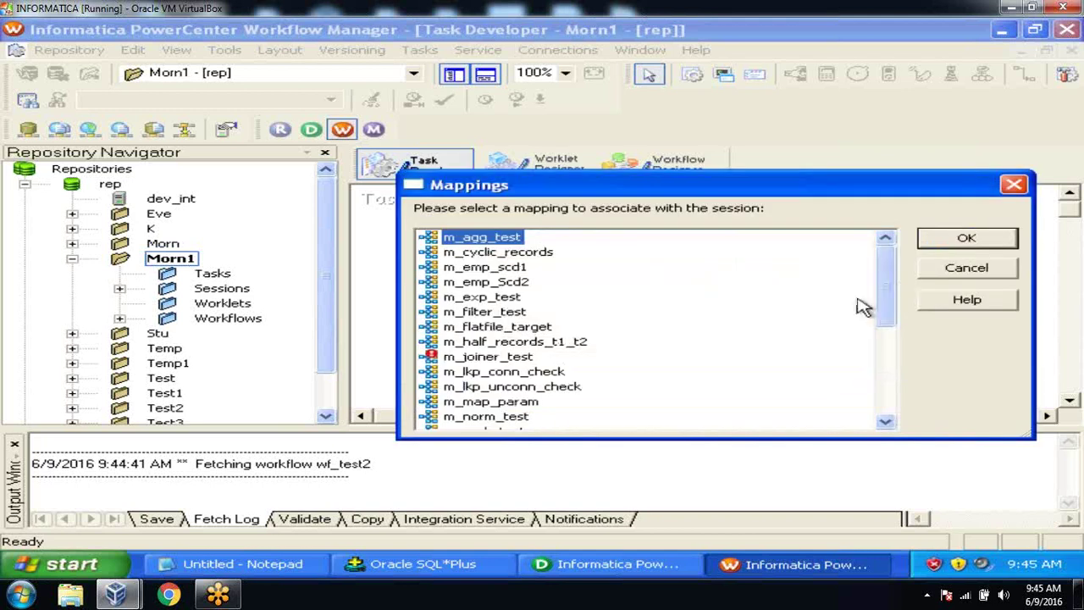
pyautogui.moveTo(886, 307); pyautogui.dragTo(881, 395)
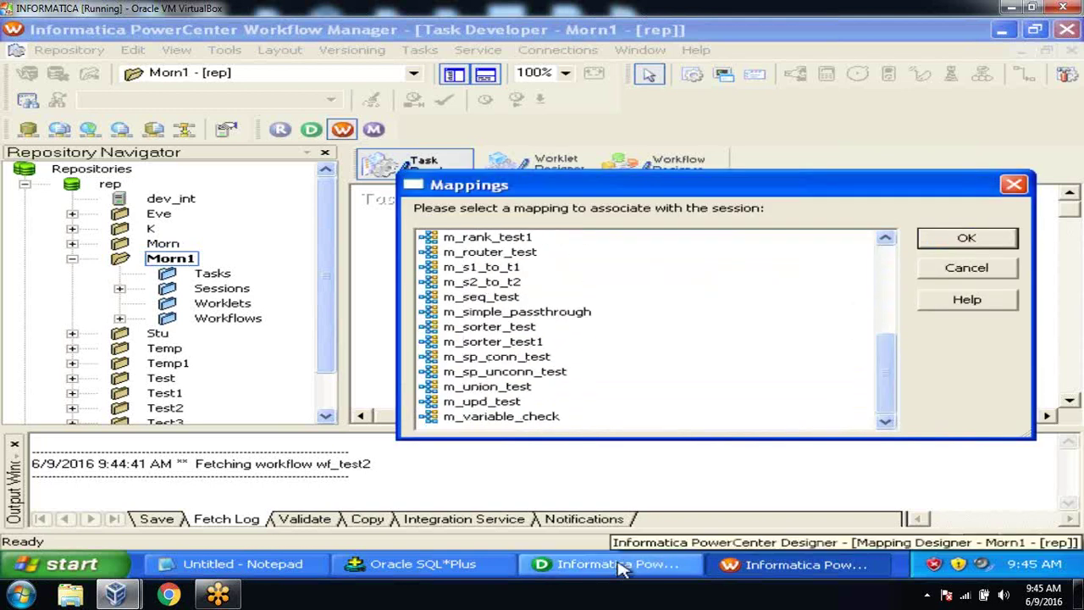
# Step: Save the repository in Designer and dismiss the no-changes notice
pyautogui.click(648, 563)
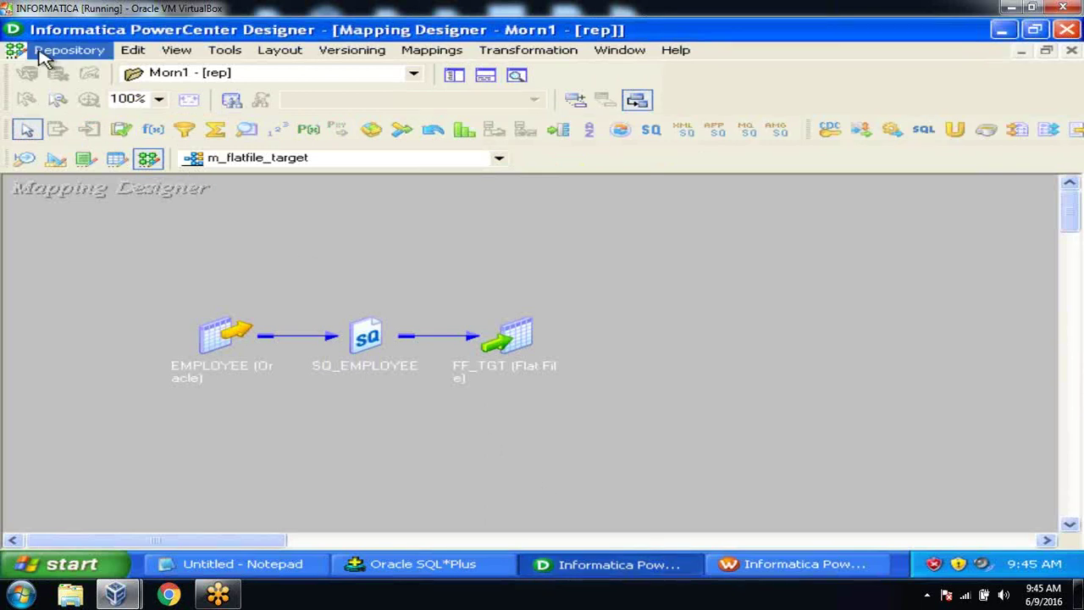
pyautogui.click(44, 54)
pyautogui.click(81, 282)
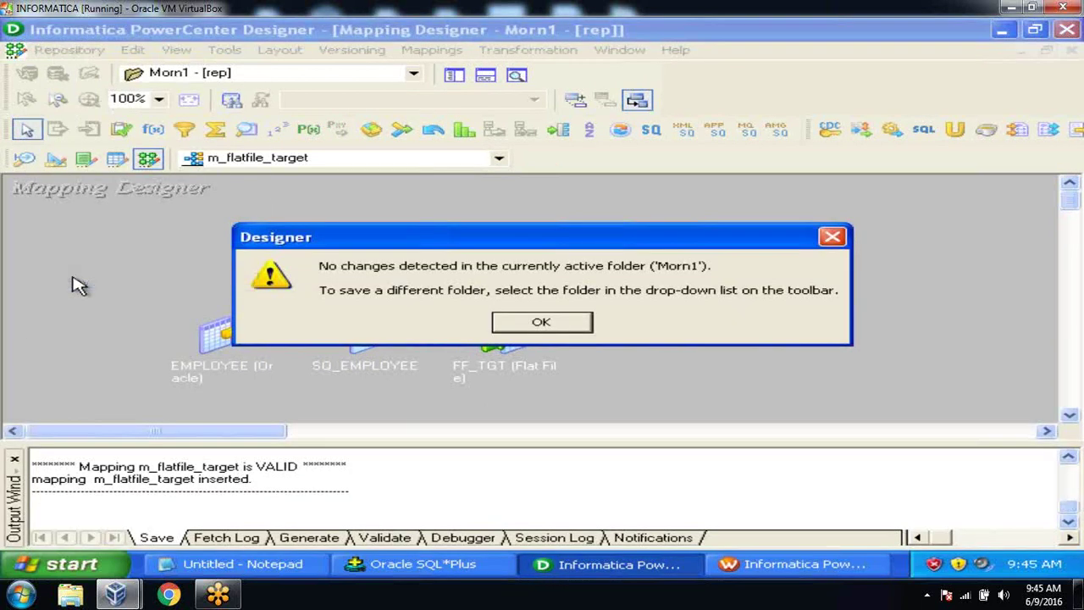
pyautogui.click(518, 328)
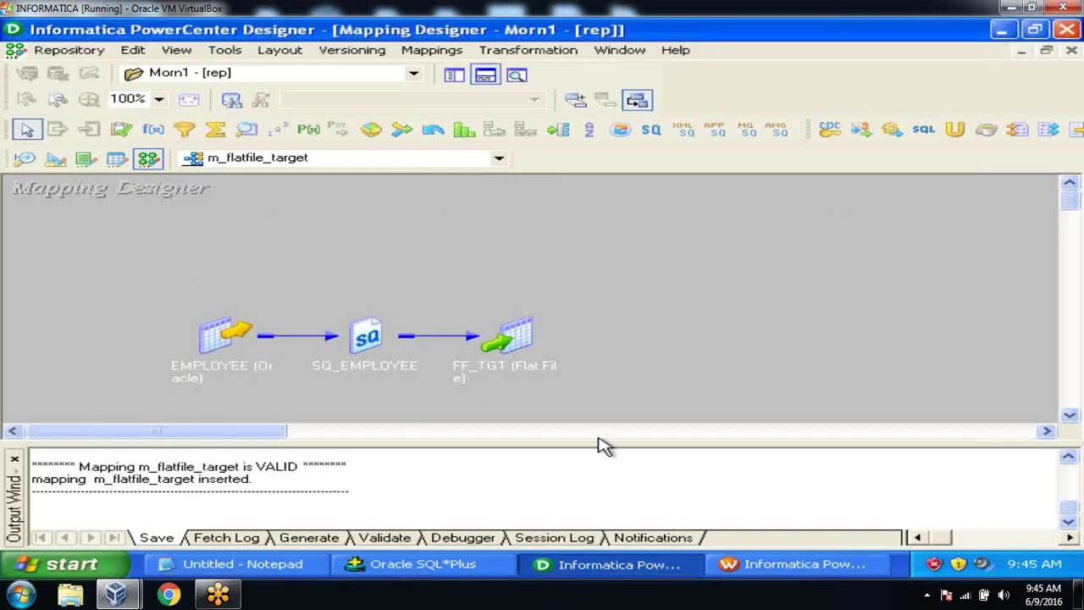
# Step: Select m_flatfile_target as the session's mapping and finish creating the task
pyautogui.click(737, 568)
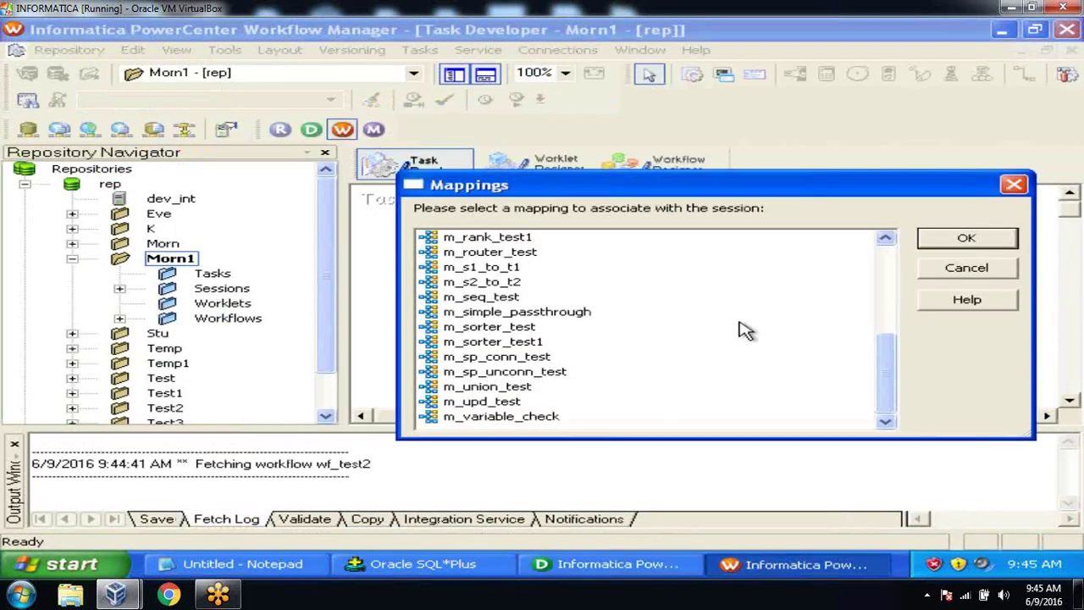
pyautogui.moveTo(887, 368); pyautogui.dragTo(885, 303)
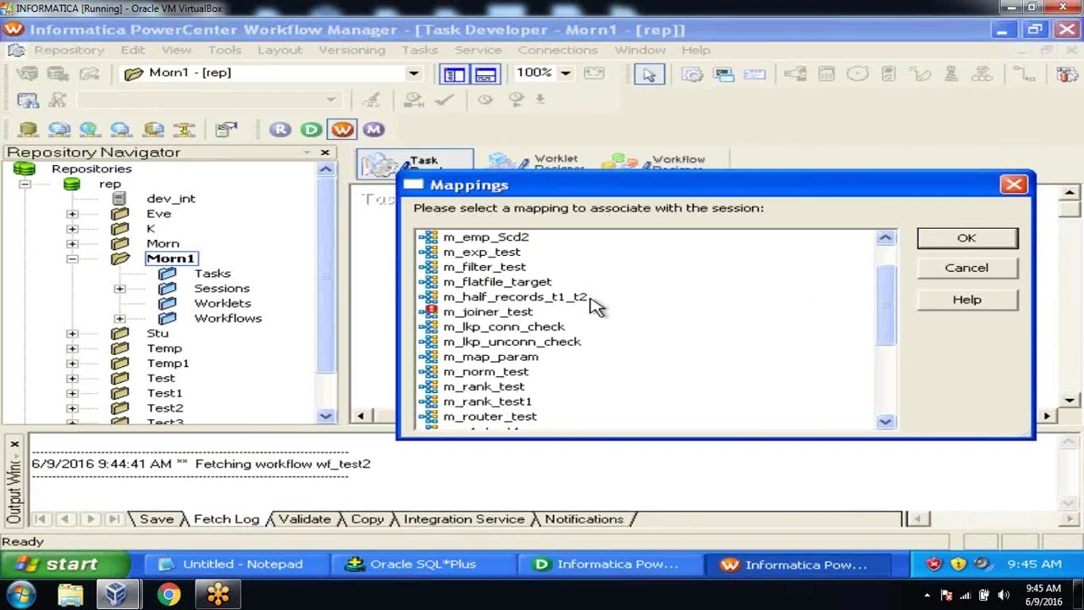
pyautogui.click(549, 284)
pyautogui.click(988, 240)
pyautogui.click(914, 310)
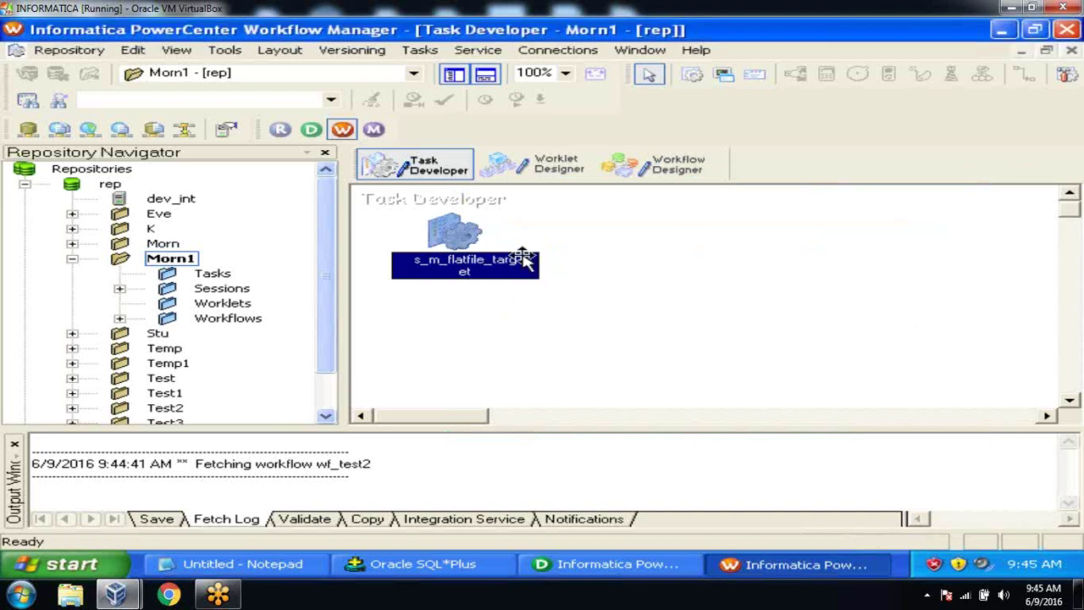
pyautogui.doubleClick(454, 230)
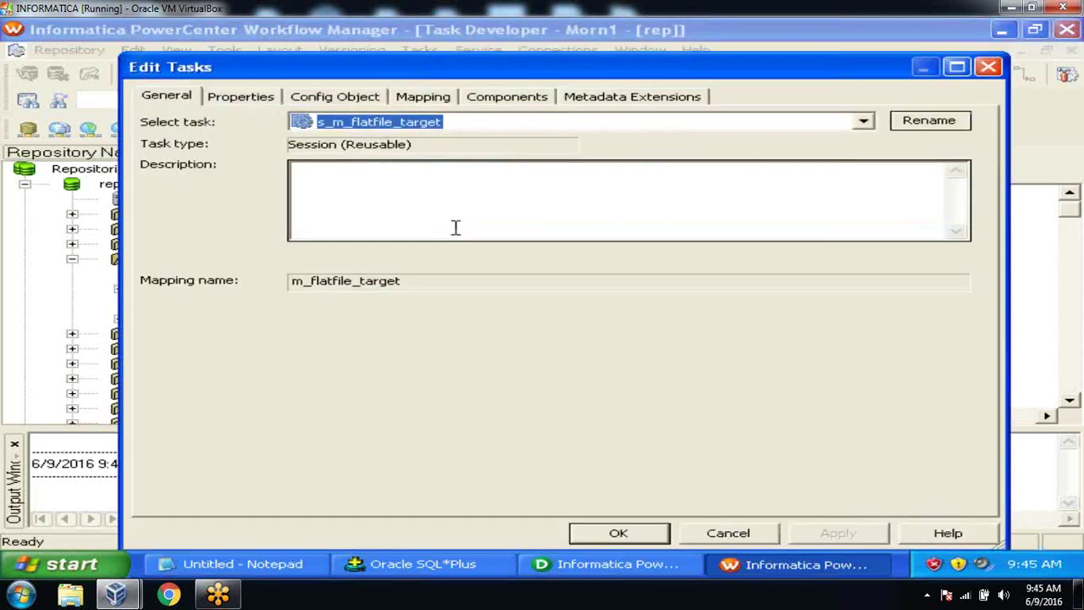
pyautogui.click(435, 95)
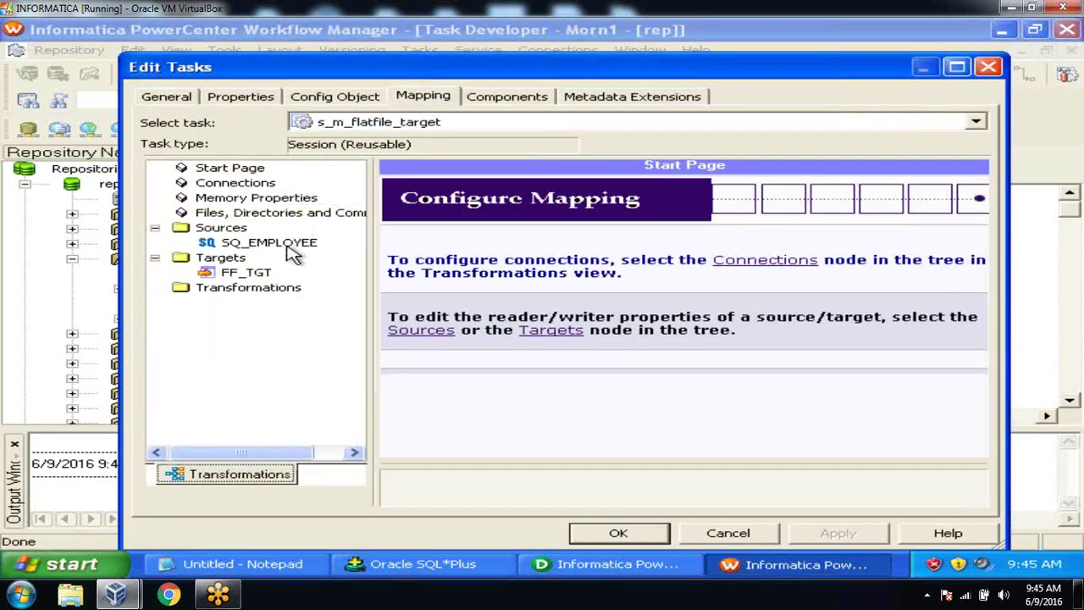
pyautogui.click(291, 249)
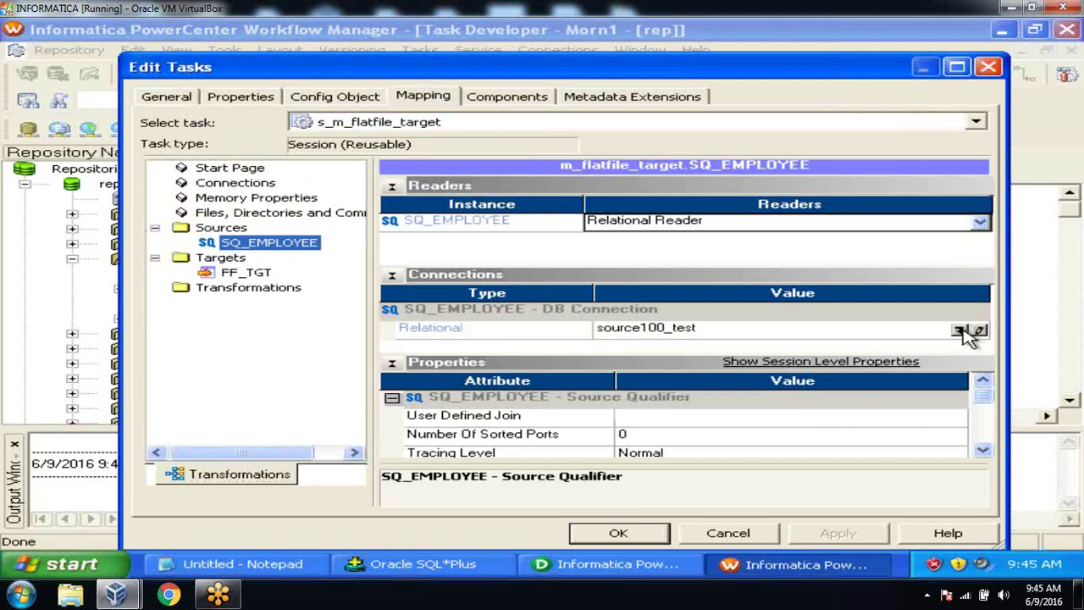
pyautogui.click(978, 330)
pyautogui.click(625, 405)
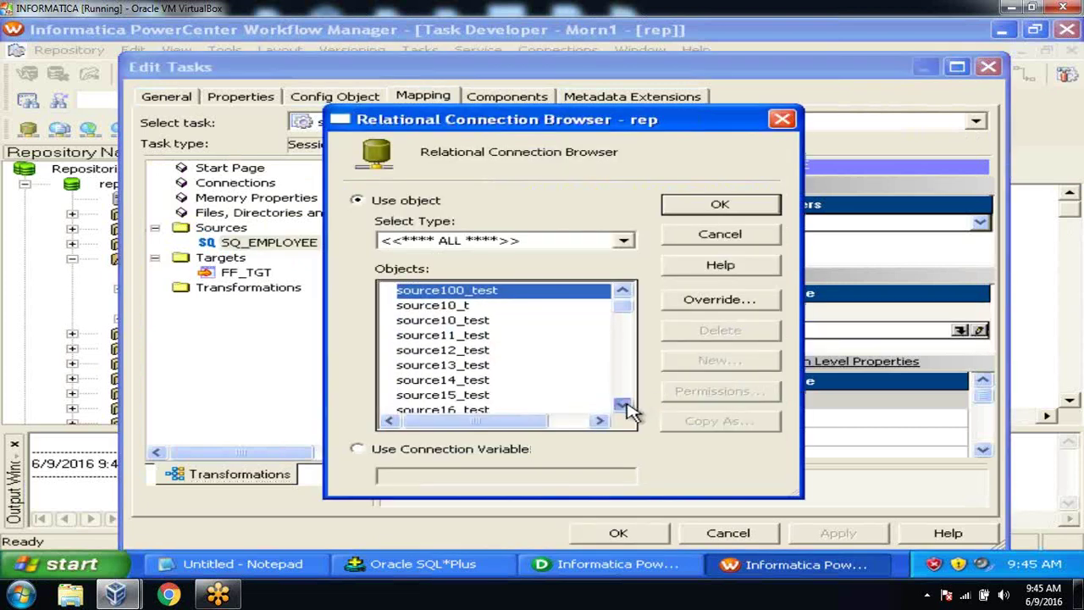
pyautogui.click(487, 395)
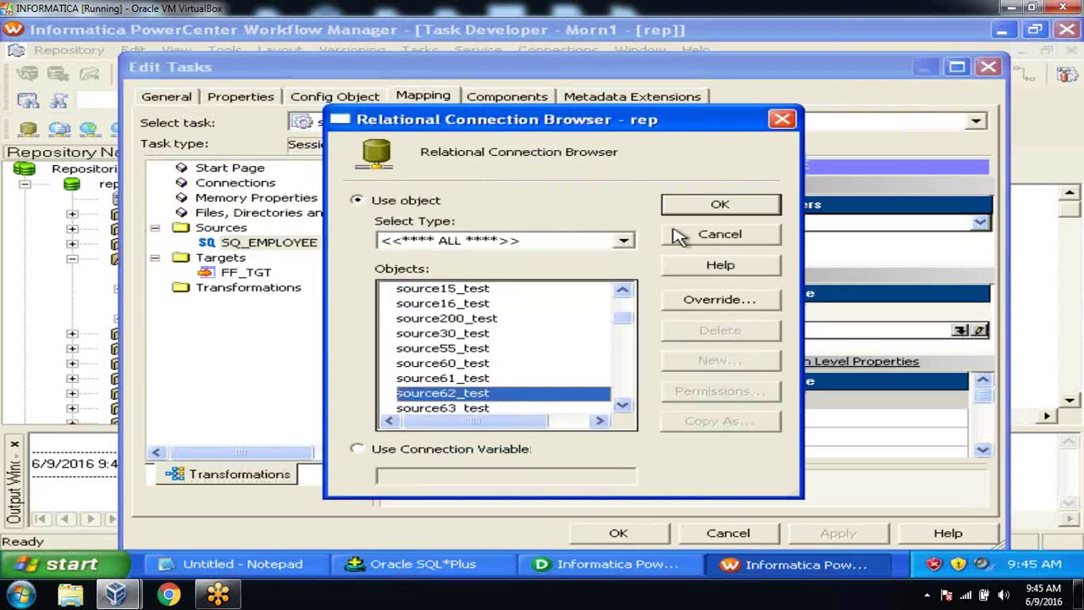
pyautogui.click(683, 210)
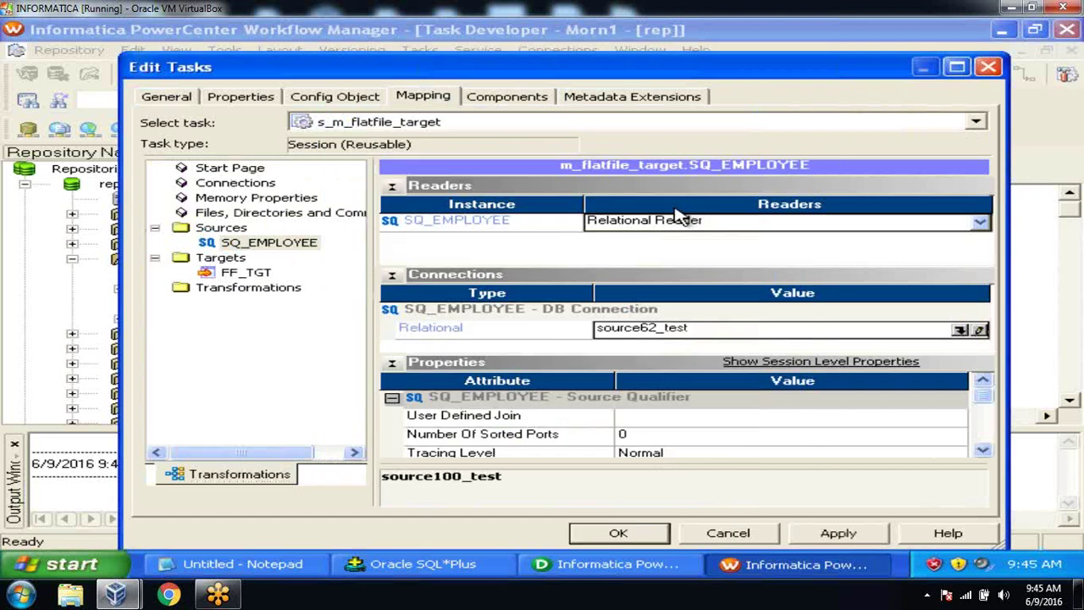
# Step: Review FF_TGT's File Writer properties, including the ff_tgt1.out output file
pyautogui.click(254, 274)
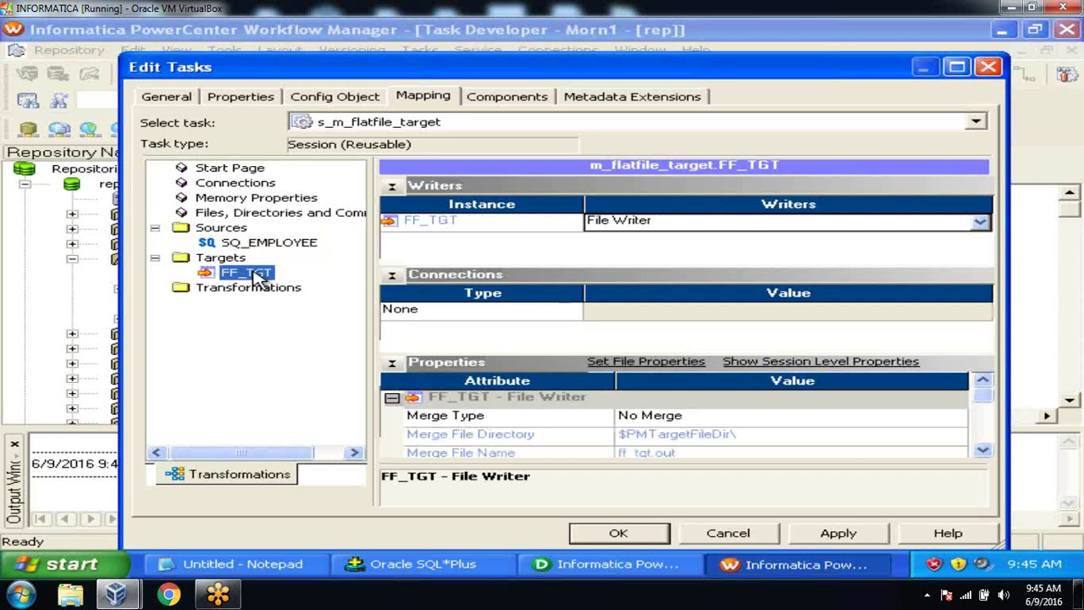
pyautogui.click(983, 451)
pyautogui.click(983, 451)
pyautogui.click(983, 451)
pyautogui.click(983, 451)
pyautogui.click(983, 451)
pyautogui.click(983, 452)
pyautogui.click(983, 452)
pyautogui.click(983, 451)
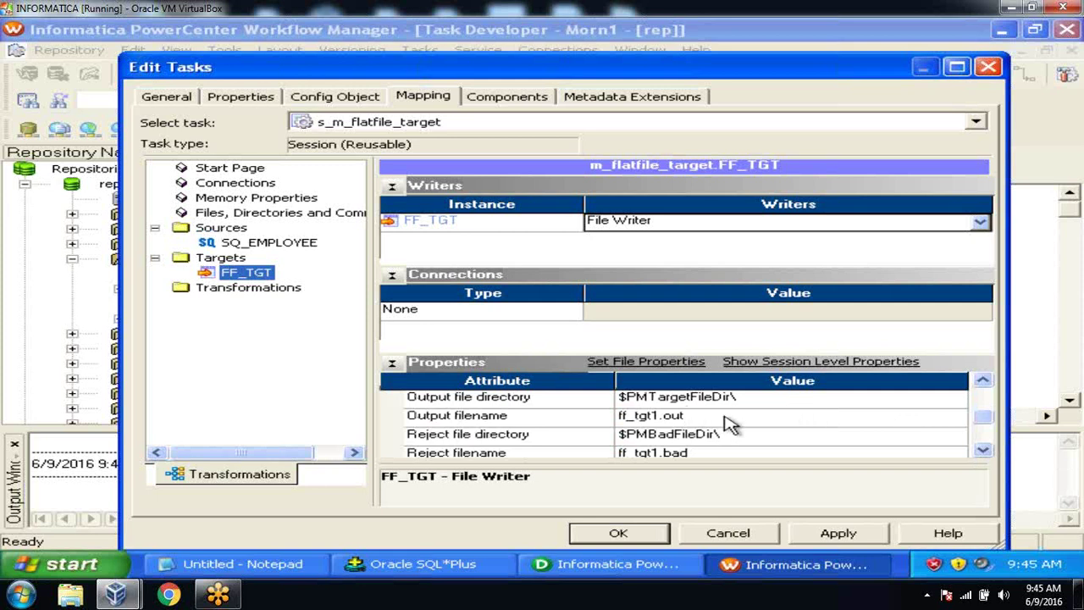
pyautogui.click(87, 565)
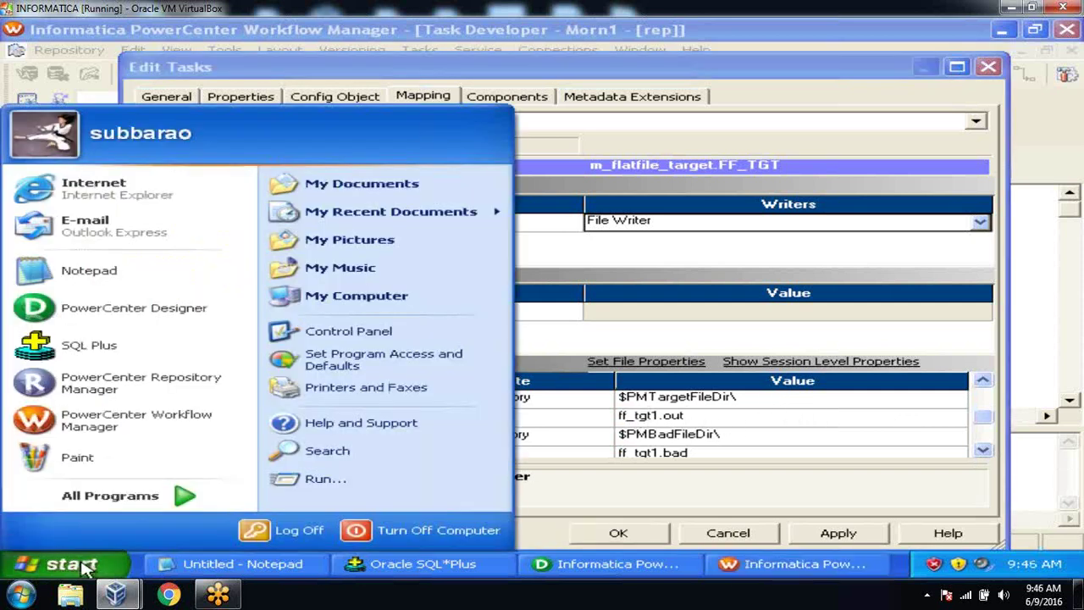
# Step: Open the C:\flatfiles folder in Windows Explorer
pyautogui.click(380, 298)
pyautogui.doubleClick(413, 149)
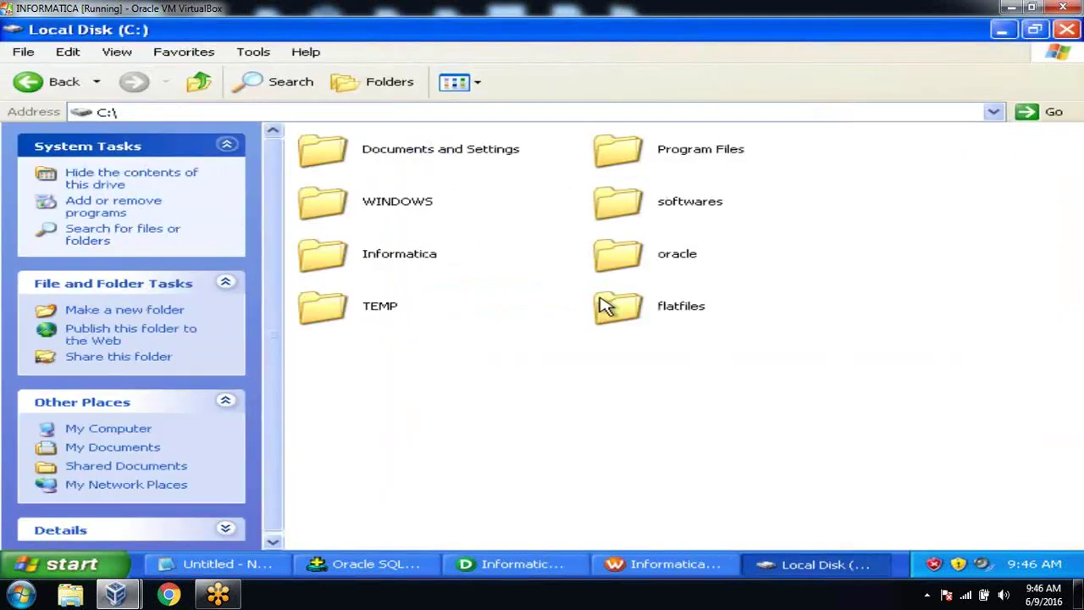
pyautogui.doubleClick(607, 303)
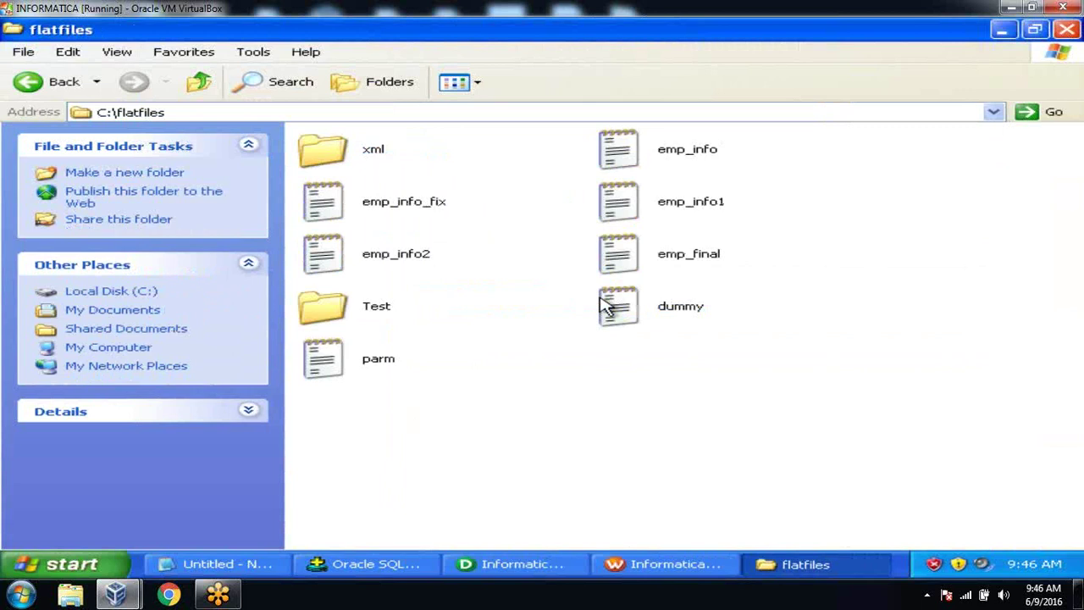
# Step: Delete the 7 old items and emp_info from flatfiles, leaving only the xml folder
pyautogui.click(341, 209)
pyautogui.click(493, 174)
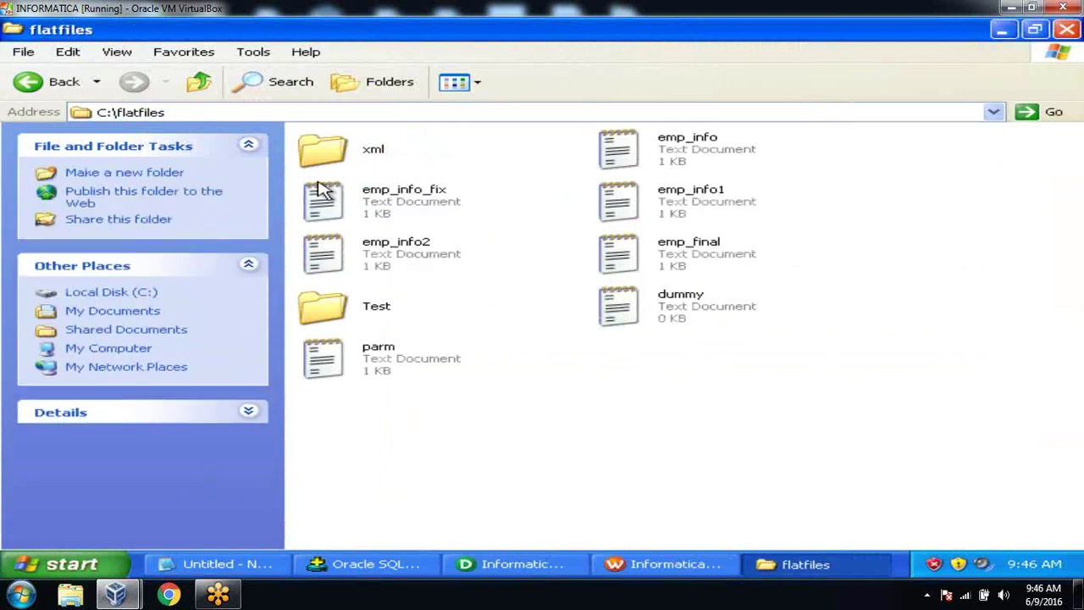
pyautogui.moveTo(305, 177); pyautogui.dragTo(749, 382)
pyautogui.press('Delete')
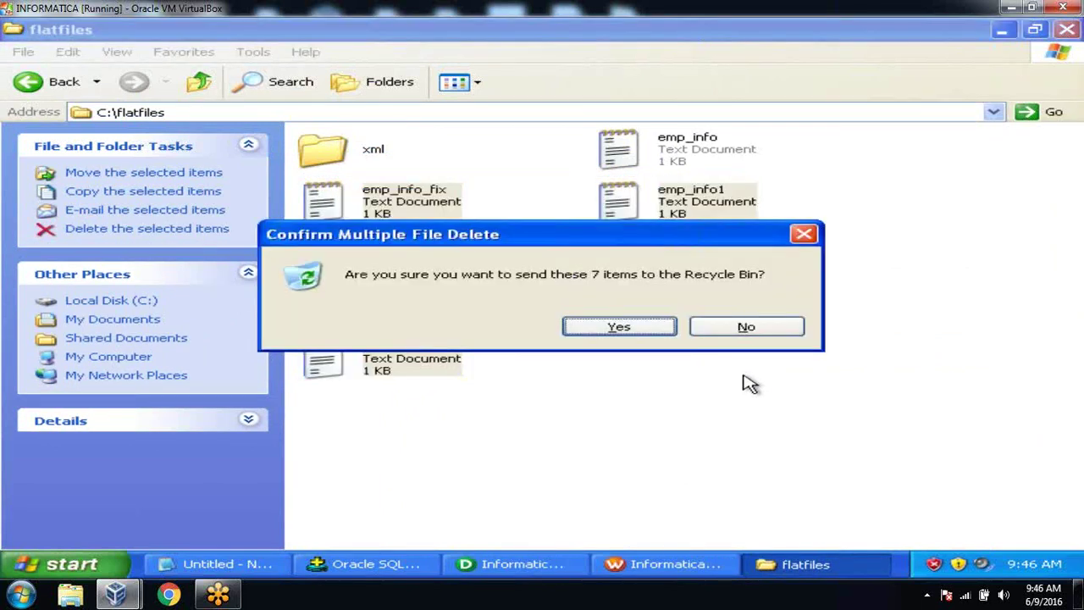
pyautogui.click(605, 327)
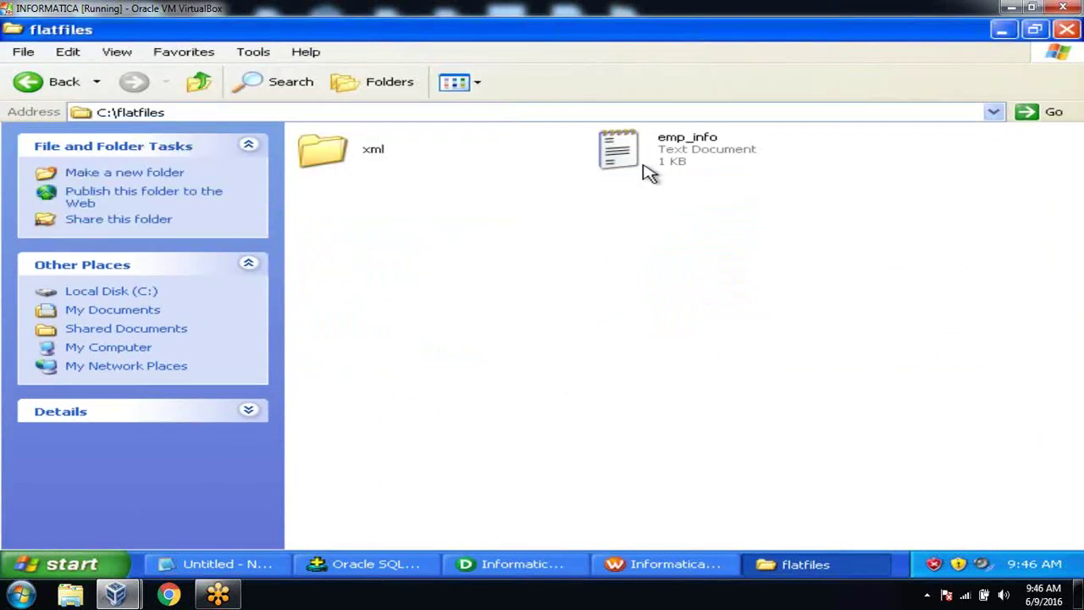
pyautogui.click(643, 165)
pyautogui.press('Delete')
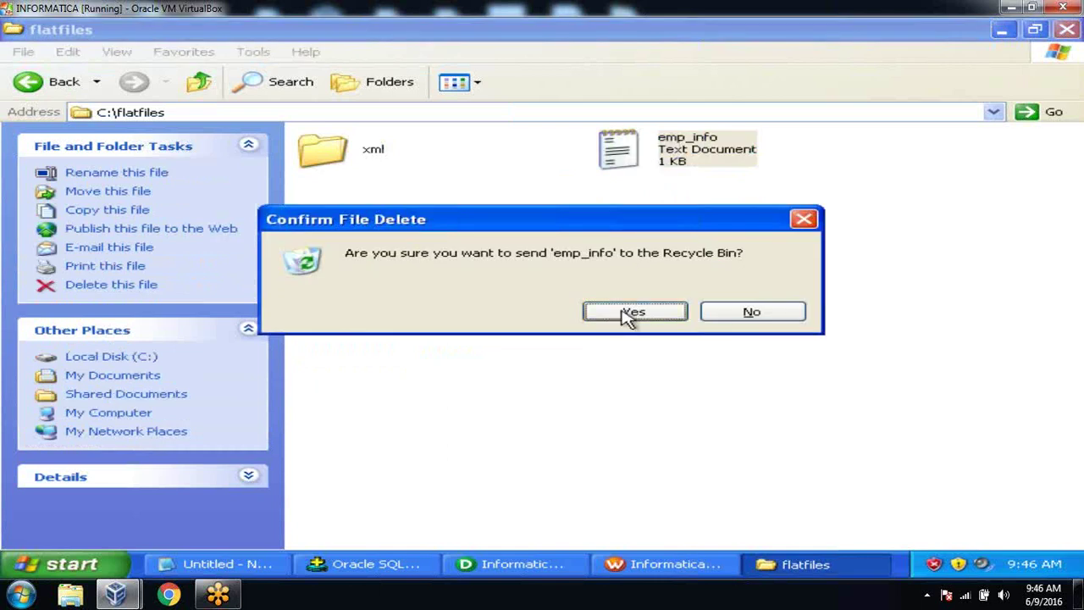
pyautogui.click(631, 314)
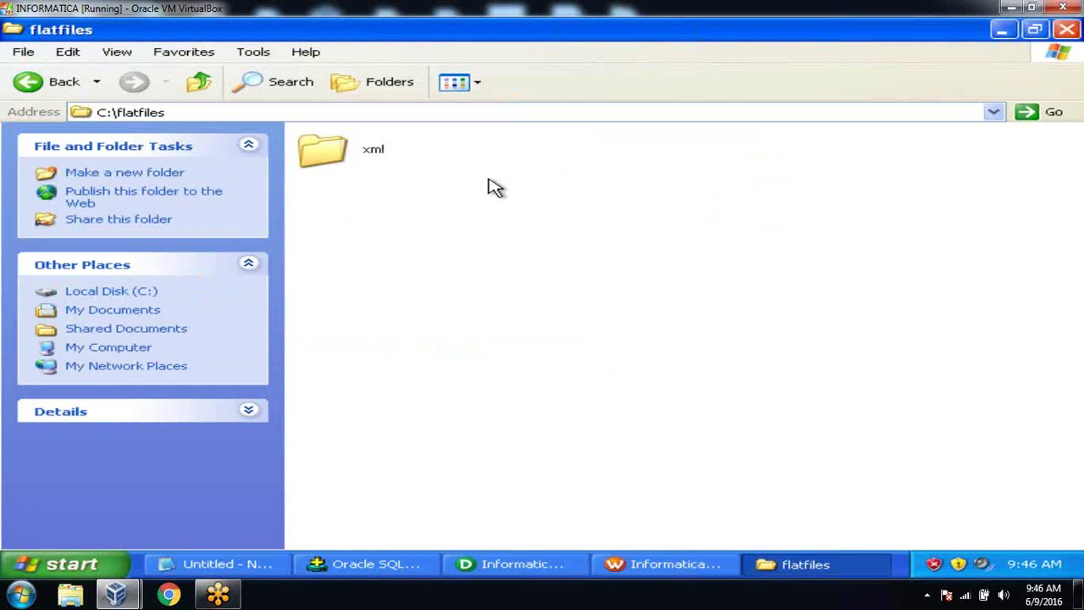
pyautogui.click(648, 565)
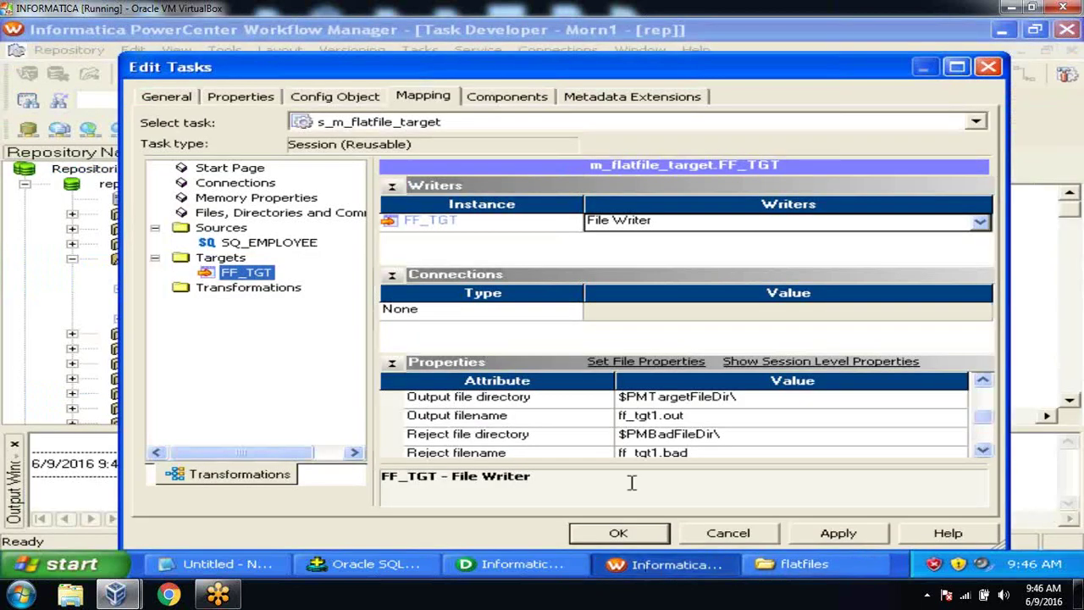
# Step: Set FF_TGT's output directory to c:\flatfiles and output filename to emp_info.txt
pyautogui.click(760, 405)
pyautogui.write('c:\\flatfiles')
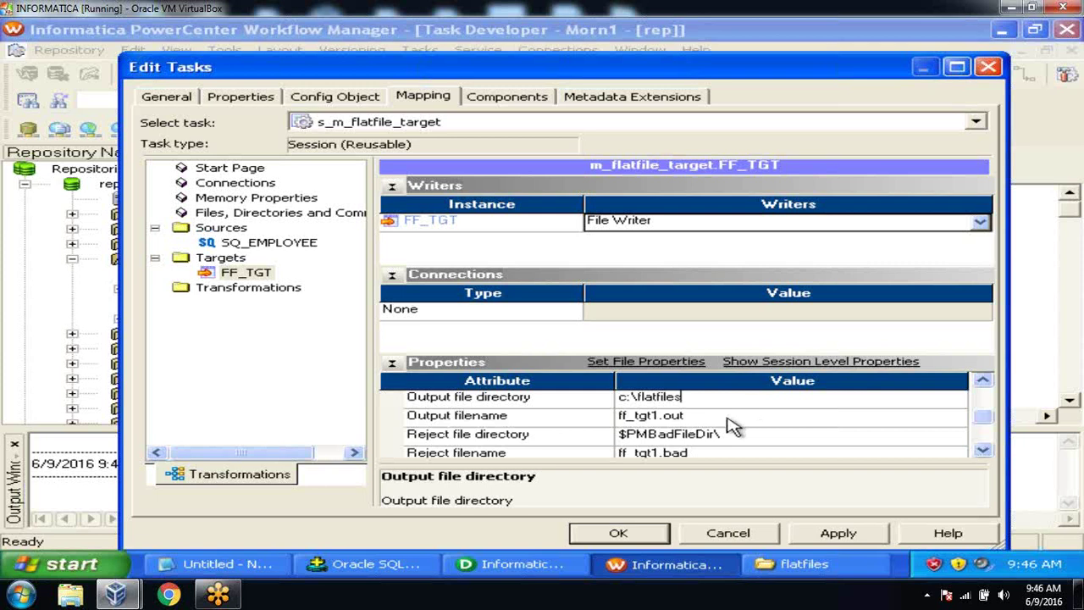
pyautogui.click(730, 422)
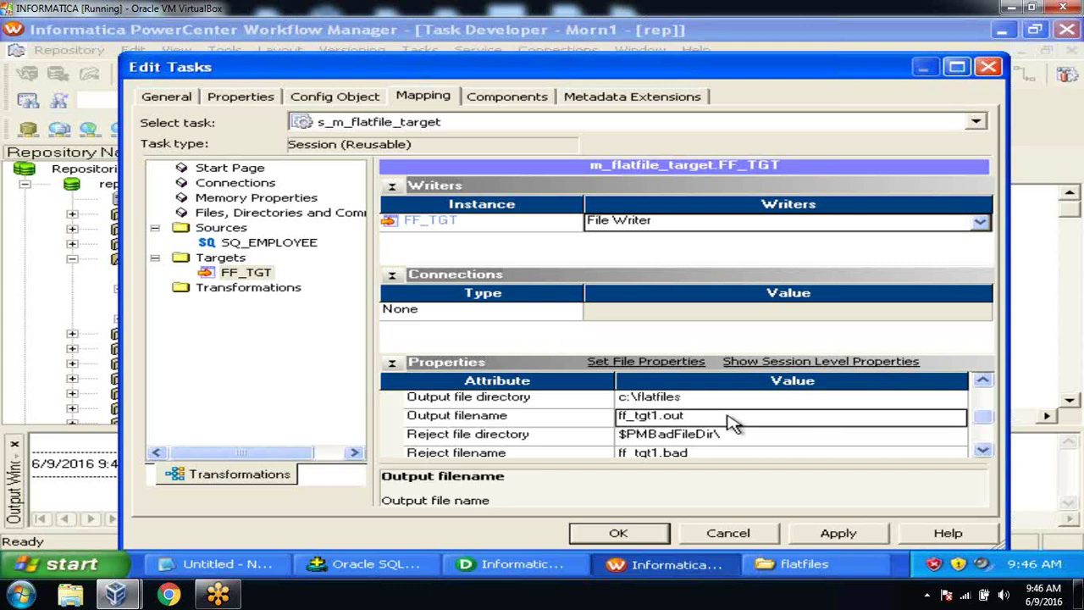
pyautogui.write('emp_info.txt')
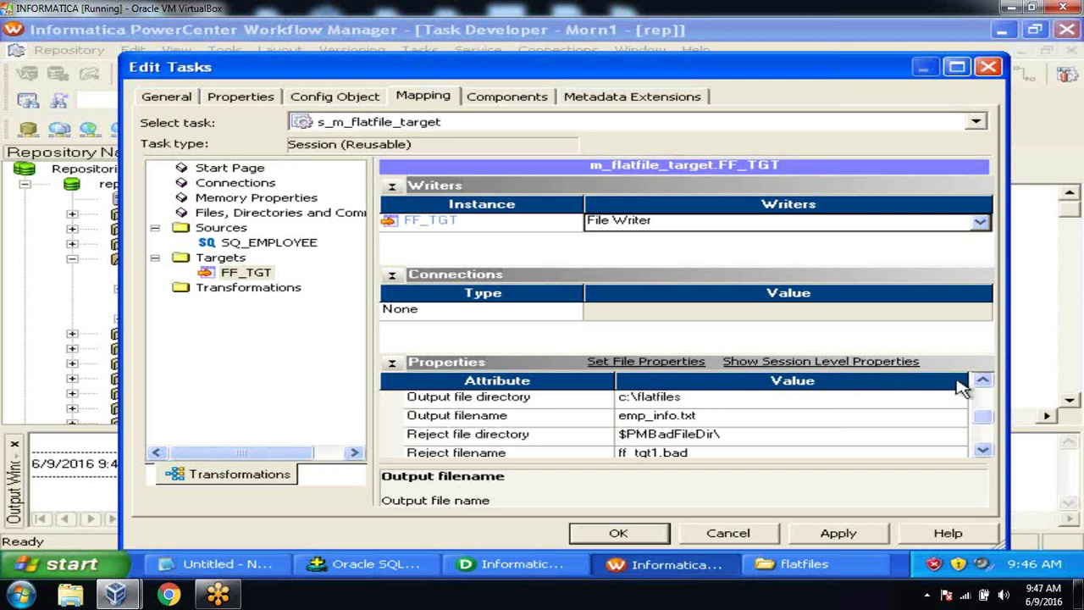
pyautogui.click(982, 381)
pyautogui.click(983, 381)
pyautogui.click(982, 381)
pyautogui.click(982, 381)
pyautogui.click(982, 381)
pyautogui.click(982, 381)
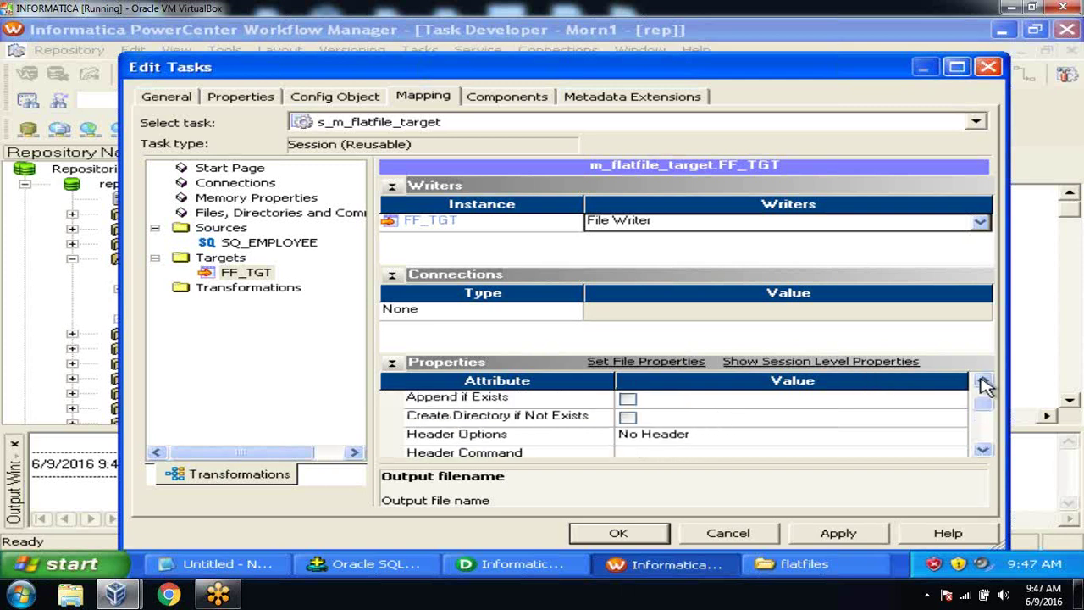
# Step: Set the header option to Output Field Names, then apply and close the session editor
pyautogui.click(728, 436)
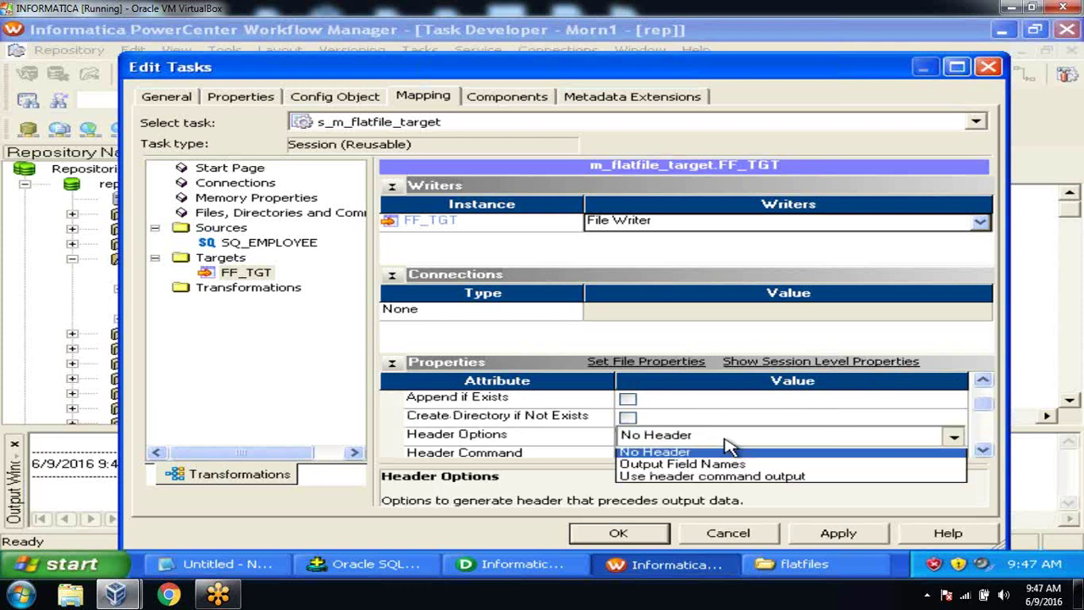
pyautogui.click(727, 467)
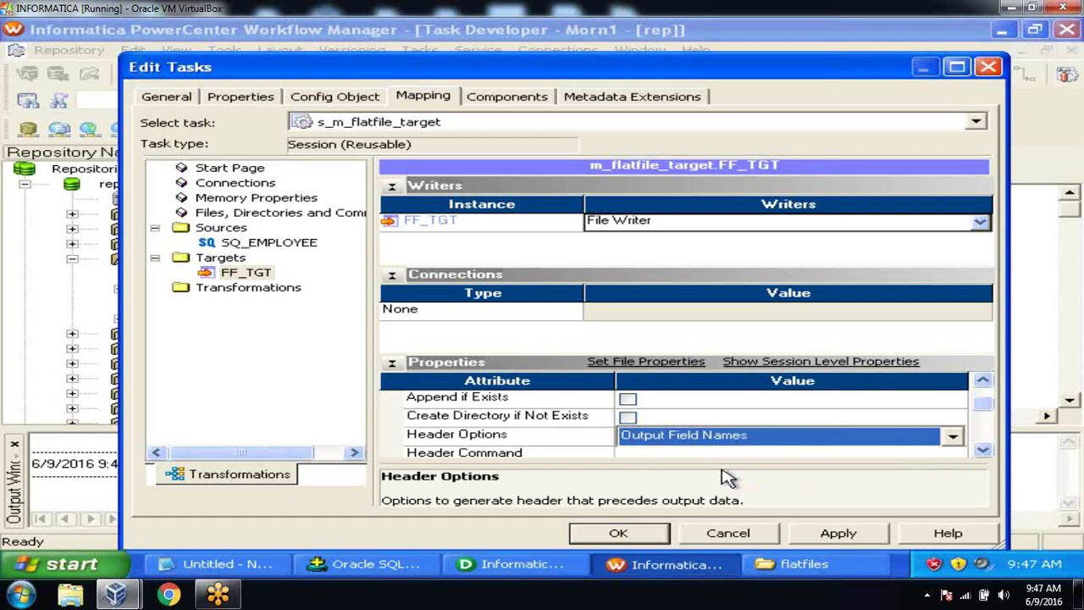
pyautogui.click(983, 451)
pyautogui.click(982, 451)
pyautogui.click(983, 451)
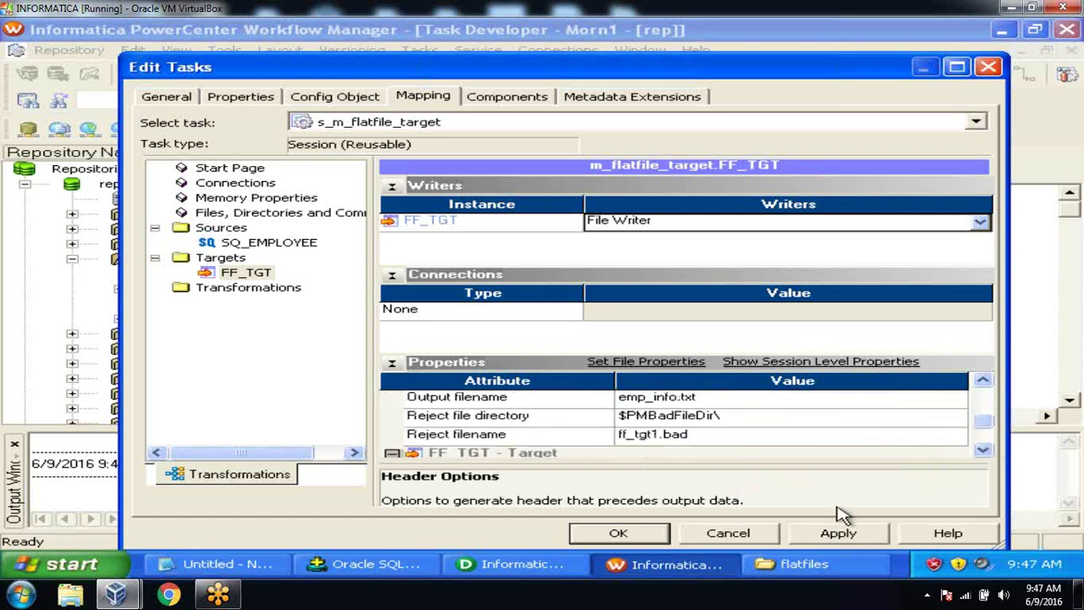
pyautogui.click(825, 535)
pyautogui.click(621, 533)
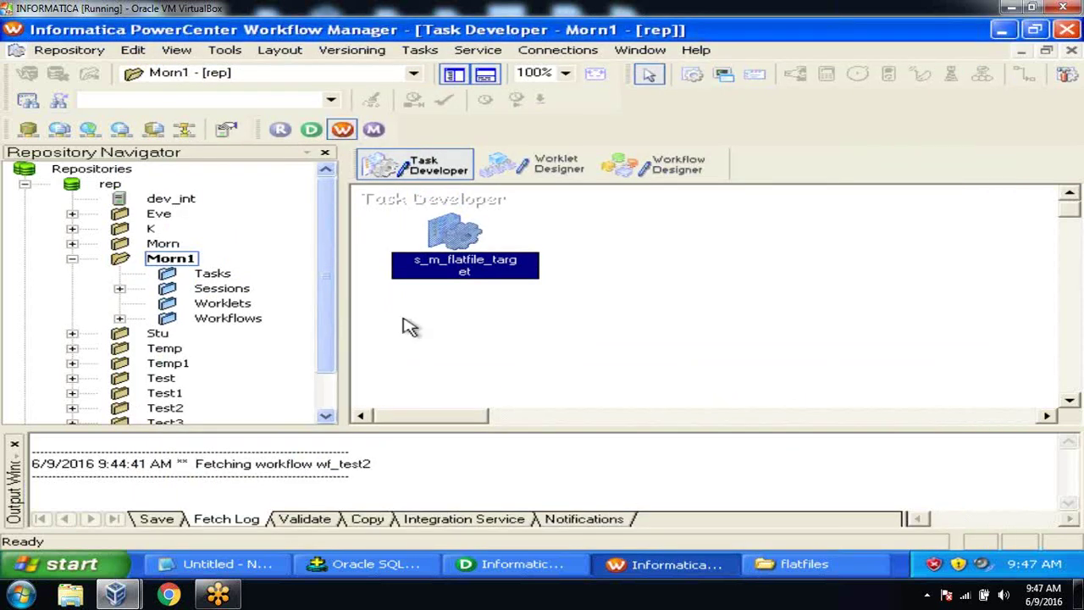
# Step: Save the session to the repository and close the output panel
pyautogui.click(70, 51)
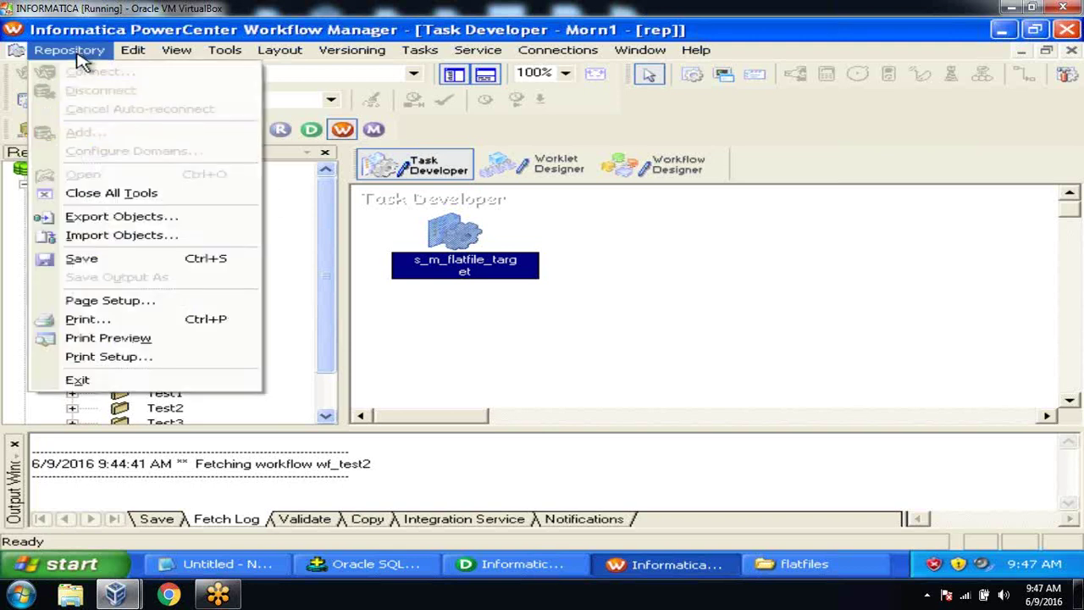
pyautogui.click(102, 266)
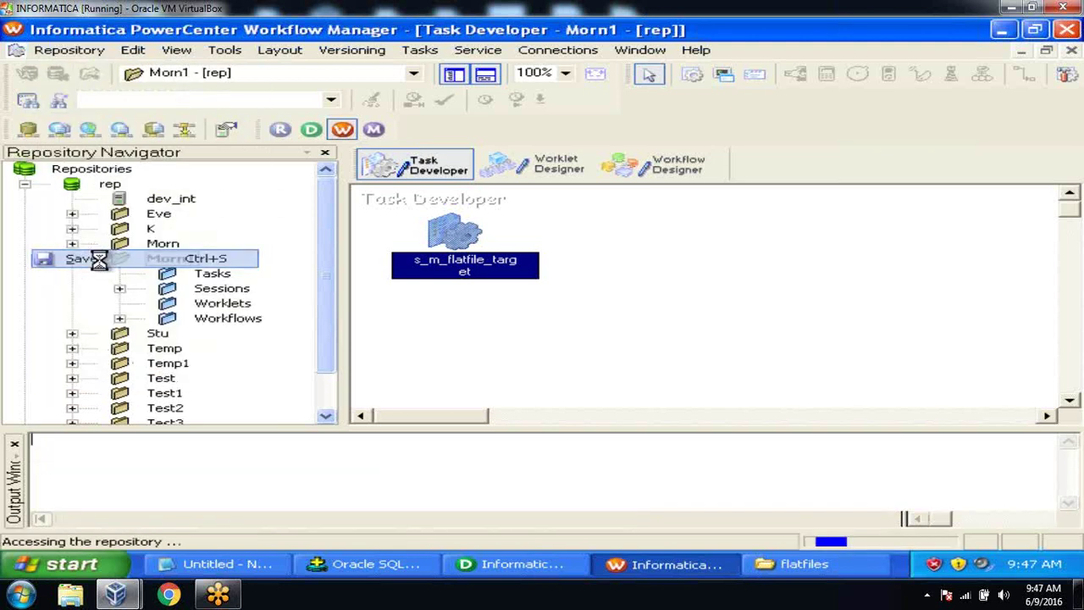
pyautogui.click(16, 441)
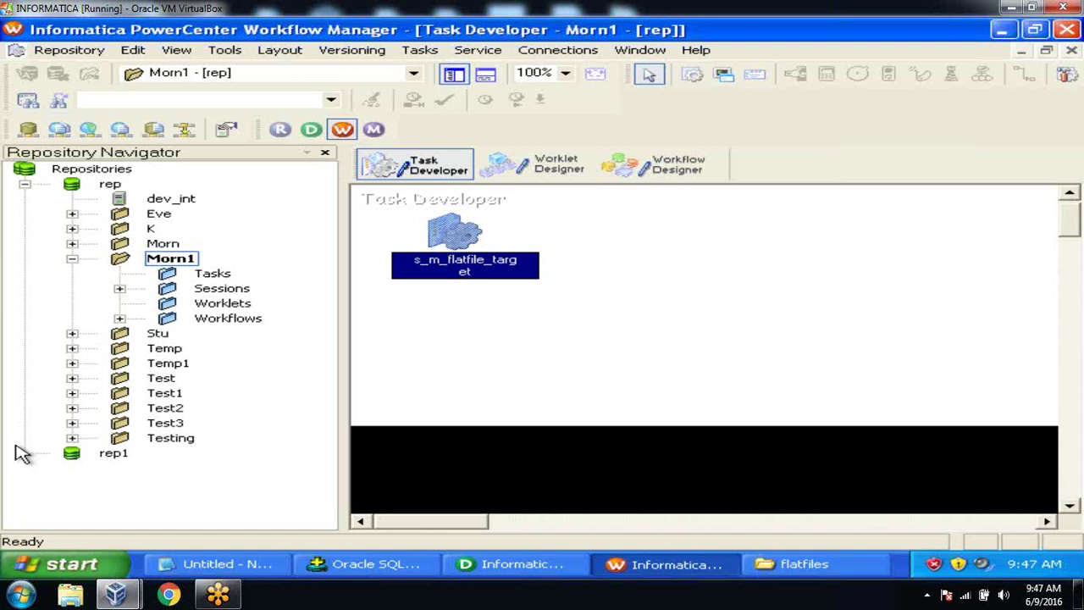
# Step: Add the s_m_flatfile_target session to the wf_test2 workflow in Workflow Designer
pyautogui.click(674, 172)
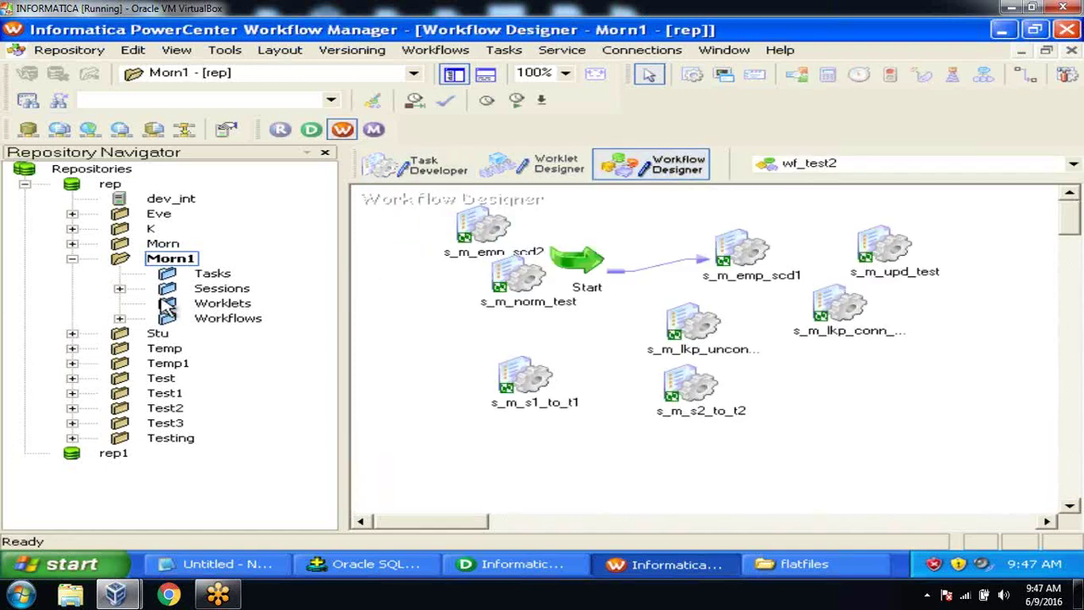
pyautogui.click(119, 289)
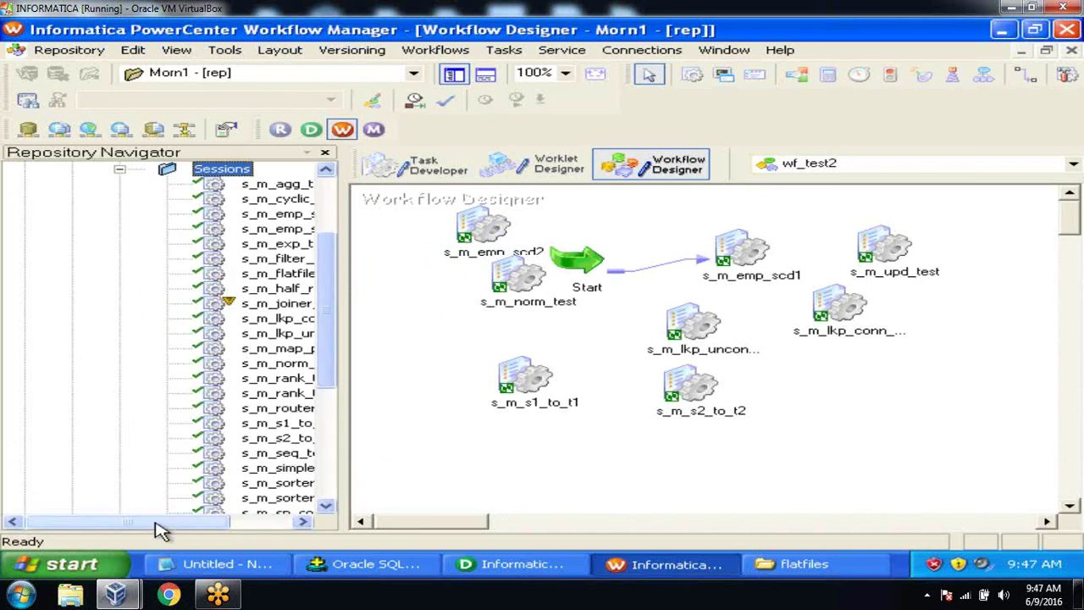
pyautogui.moveTo(163, 519); pyautogui.dragTo(227, 520)
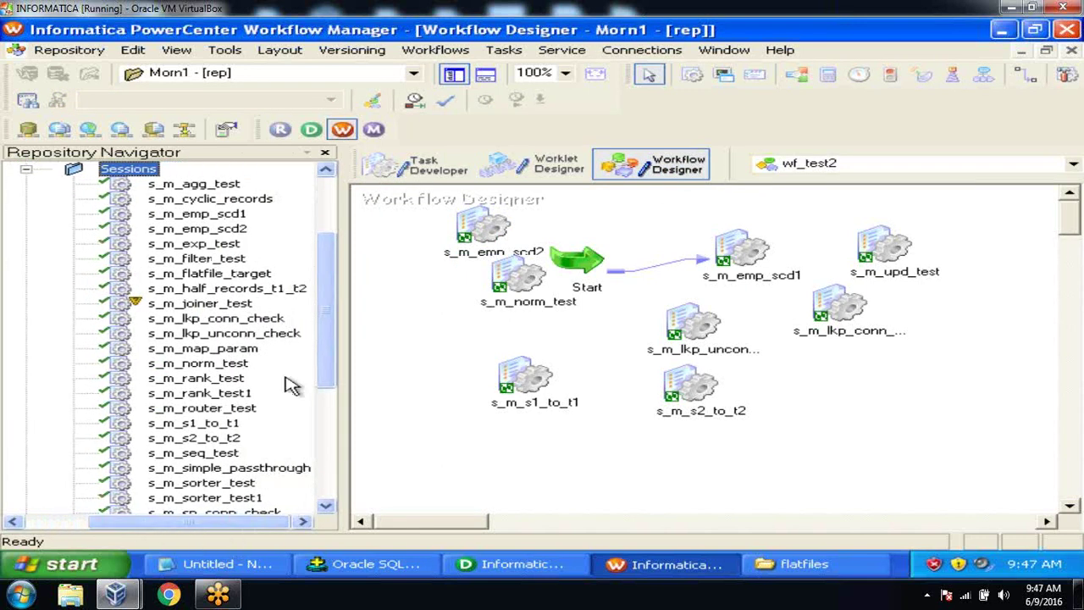
pyautogui.moveTo(333, 311)
pyautogui.mouseDown()
pyautogui.moveTo(331, 353)
pyautogui.moveTo(330, 305)
pyautogui.mouseUp()
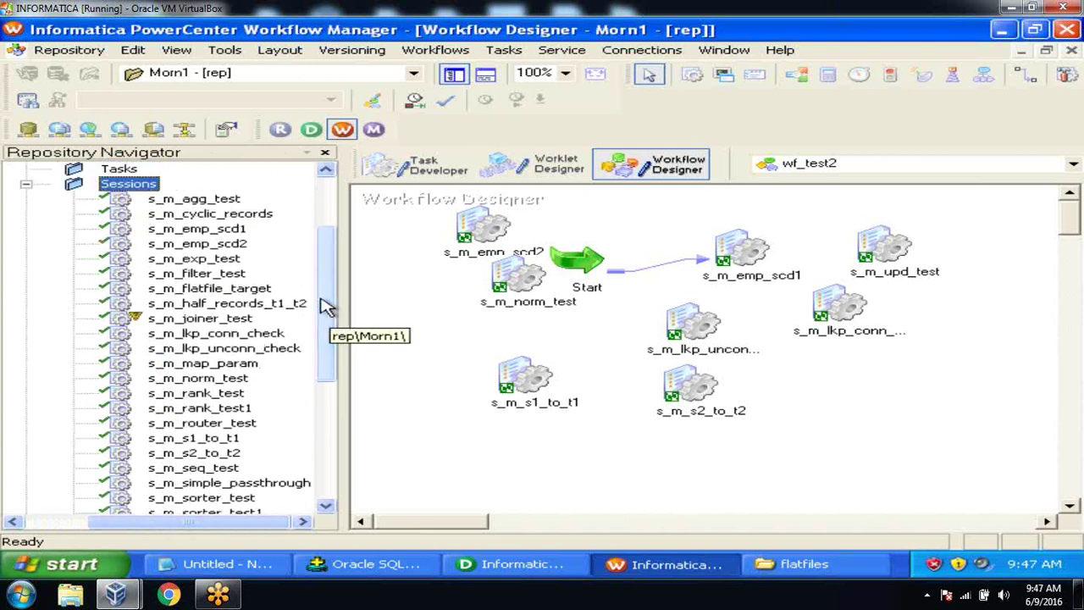
pyautogui.click(250, 289)
pyautogui.moveTo(250, 289); pyautogui.dragTo(819, 377)
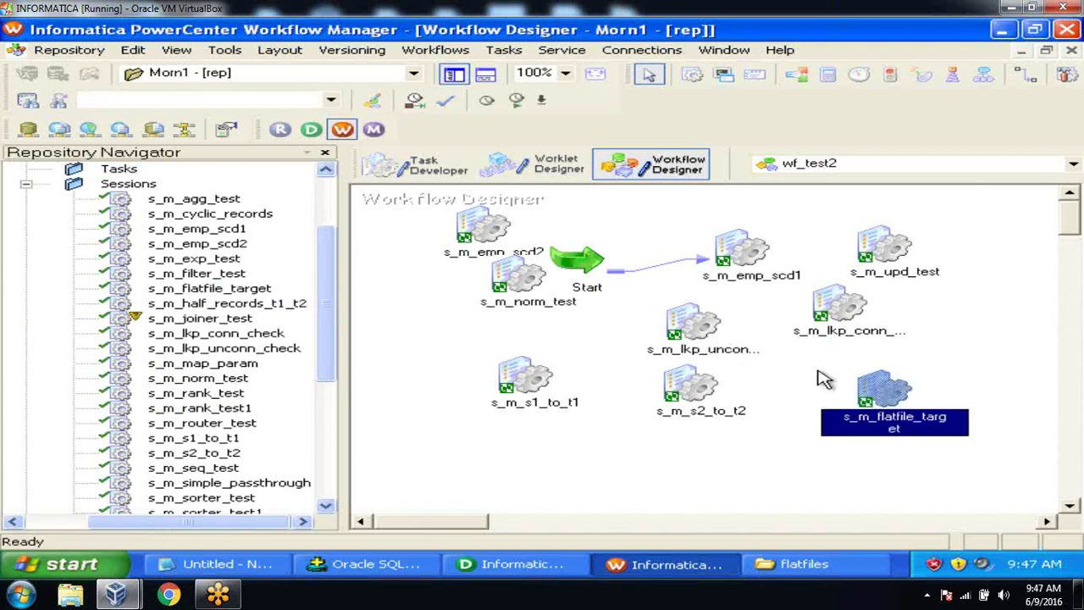
# Step: Save wf_test2 and start the s_m_flatfile_target task
pyautogui.click(77, 52)
pyautogui.click(100, 258)
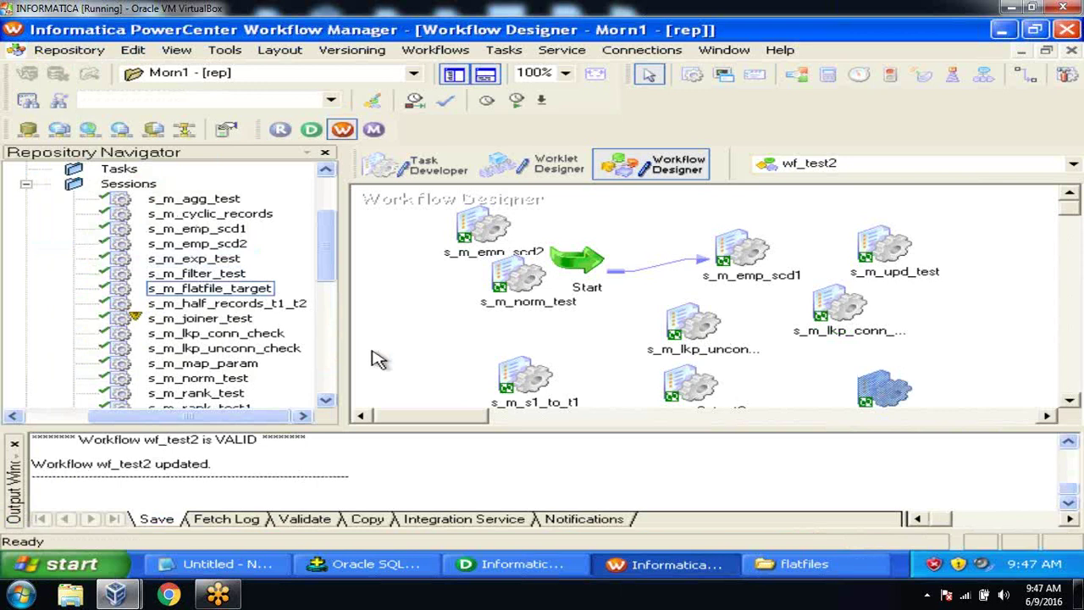
pyautogui.click(1069, 399)
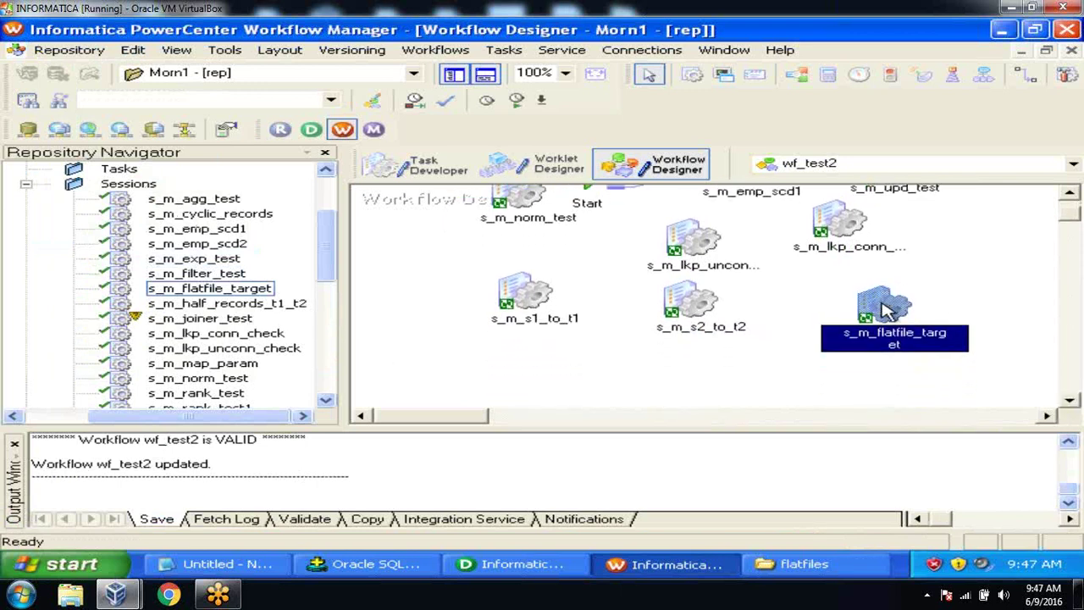
pyautogui.rightClick(883, 310)
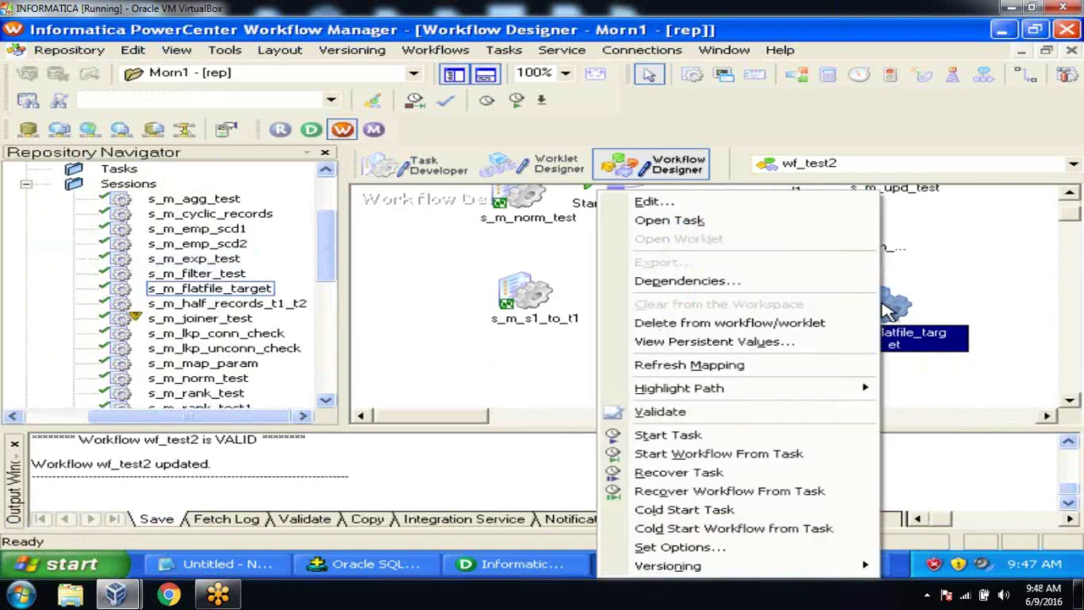
pyautogui.click(834, 440)
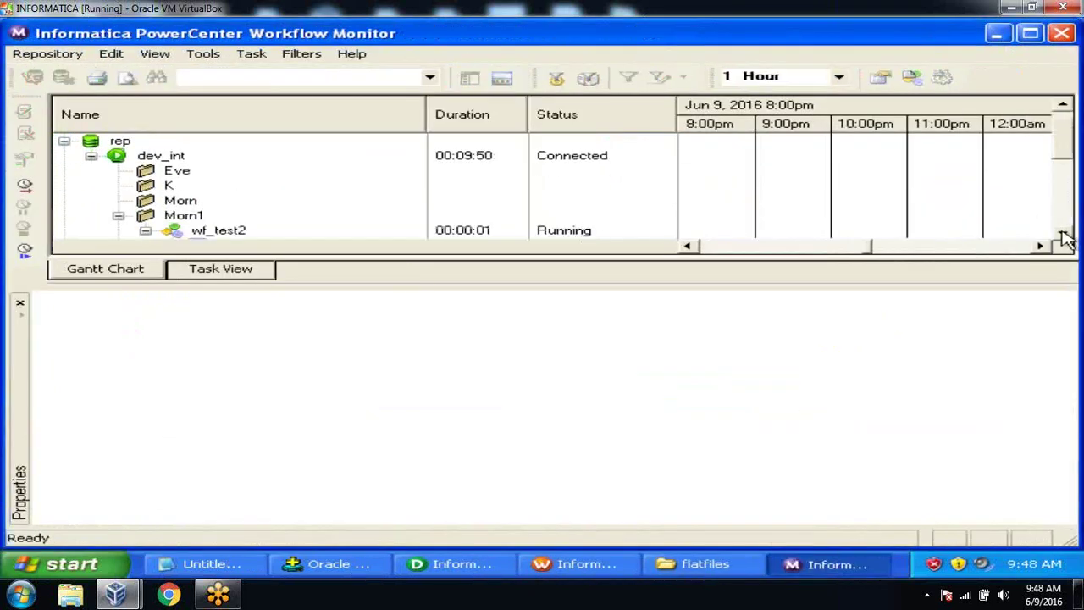
# Step: Open the run properties of the succeeded s_m_flatfile_target run in Workflow Monitor
pyautogui.click(1061, 232)
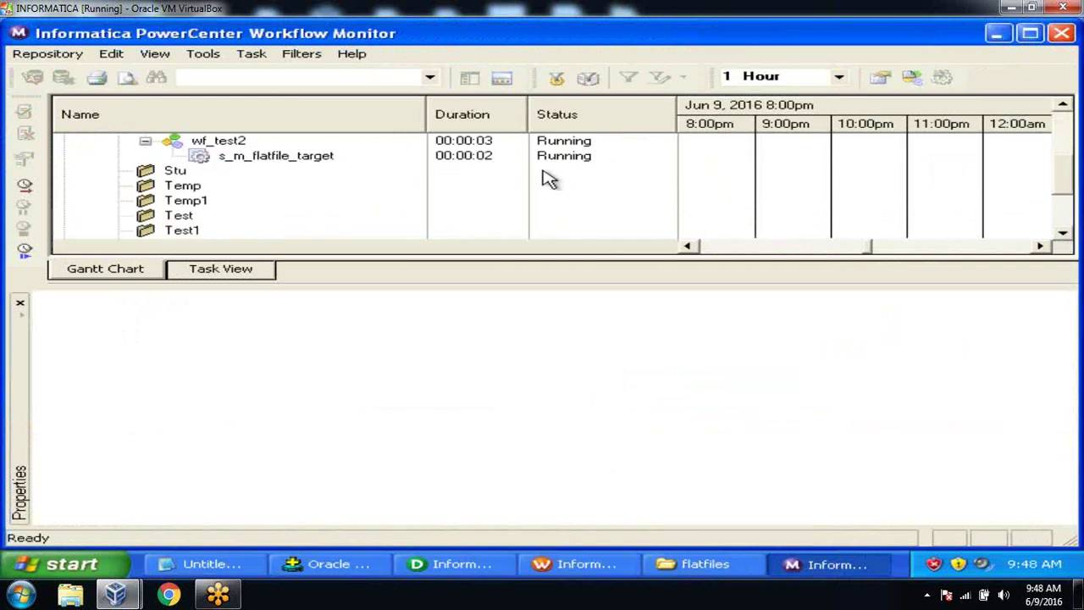
pyautogui.click(301, 163)
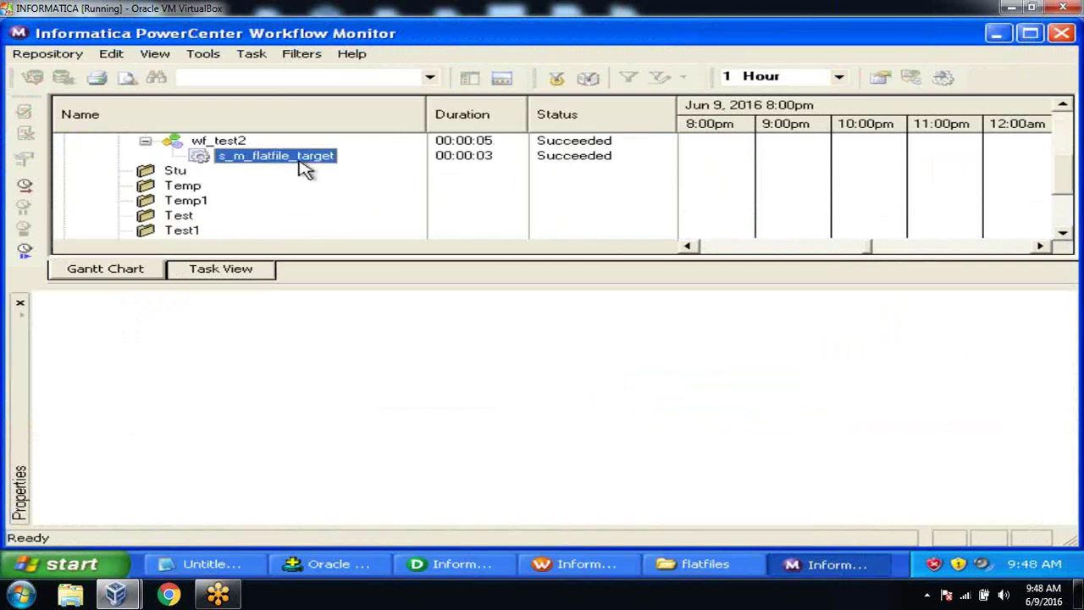
pyautogui.rightClick(305, 169)
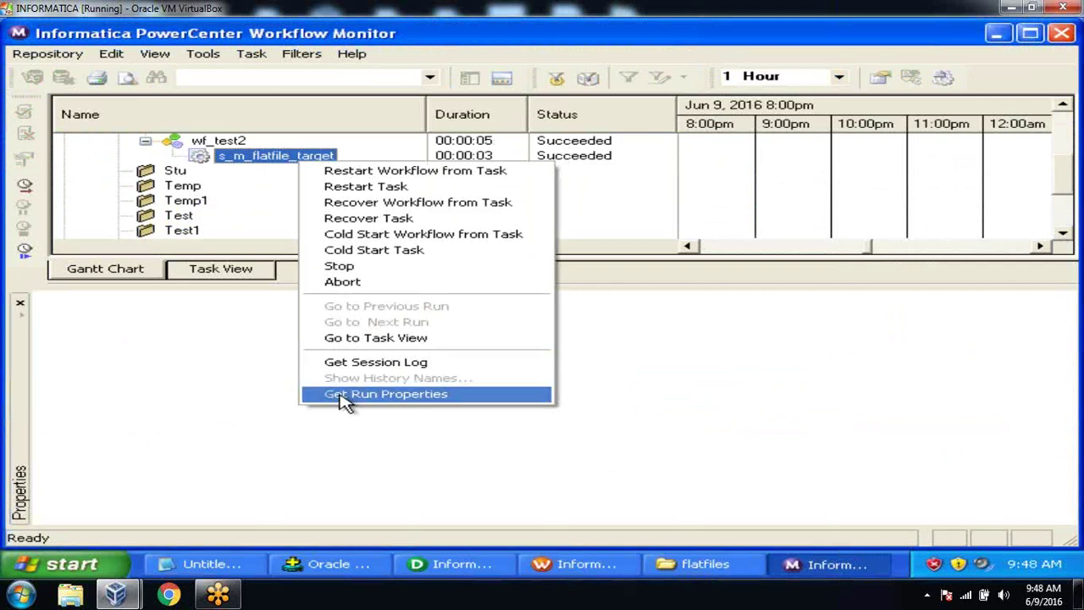
pyautogui.click(343, 395)
# Step: Show Source/Target Statistics: SQ_EMPLOYEE and FF_TGT each applied 5 rows, 0 rejected
pyautogui.click(45, 319)
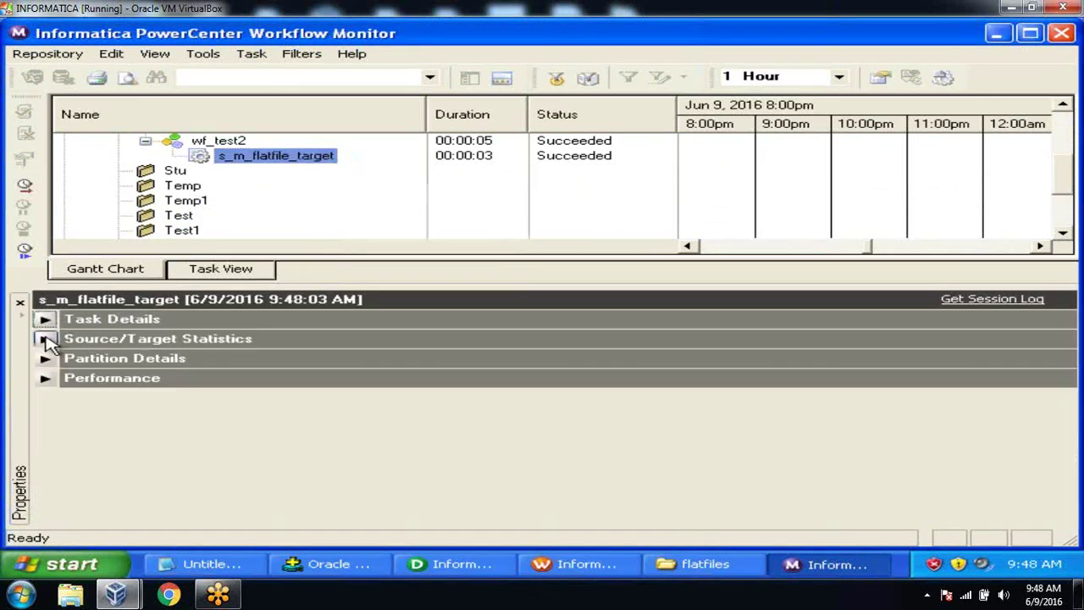
pyautogui.click(45, 339)
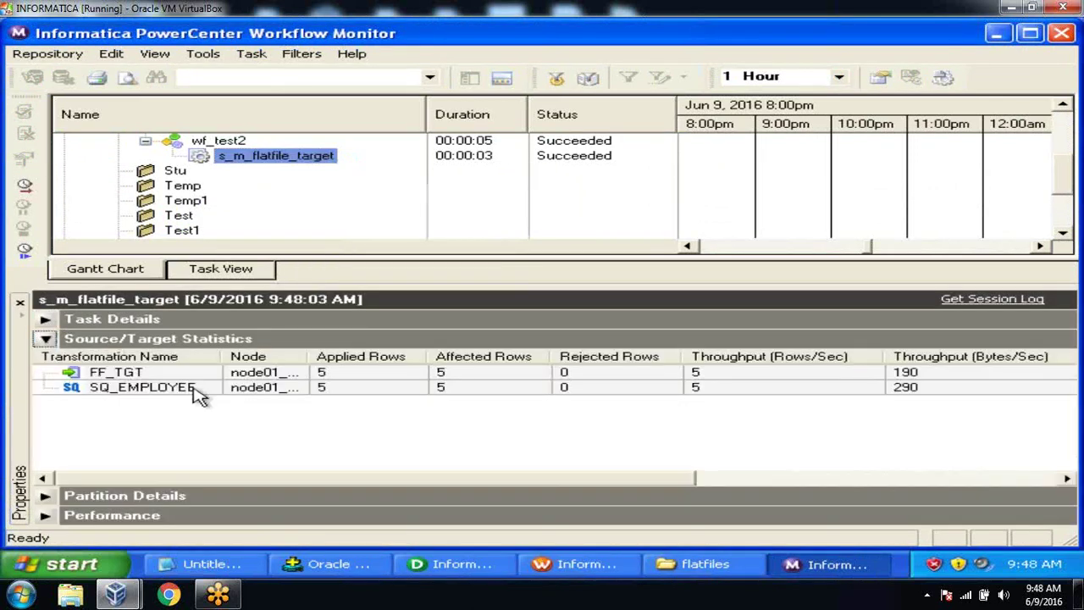
pyautogui.click(370, 393)
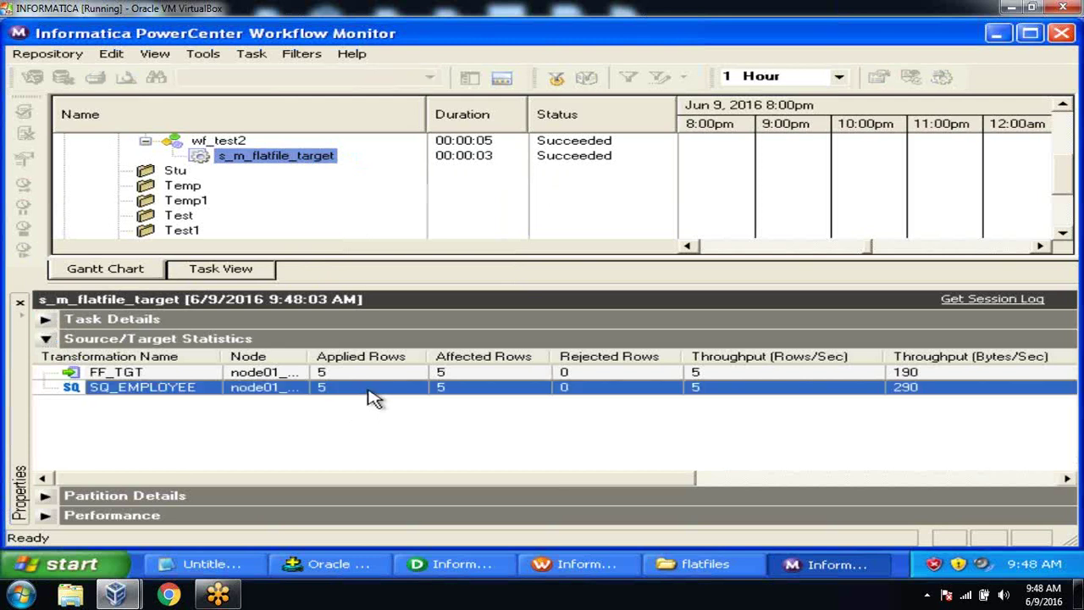
pyautogui.click(362, 375)
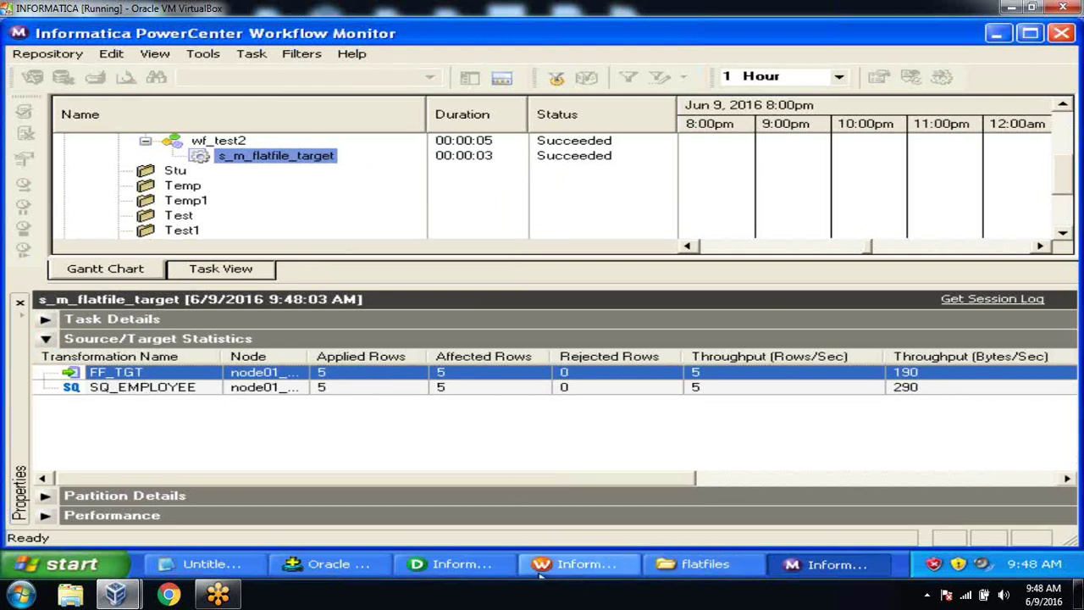
pyautogui.click(703, 564)
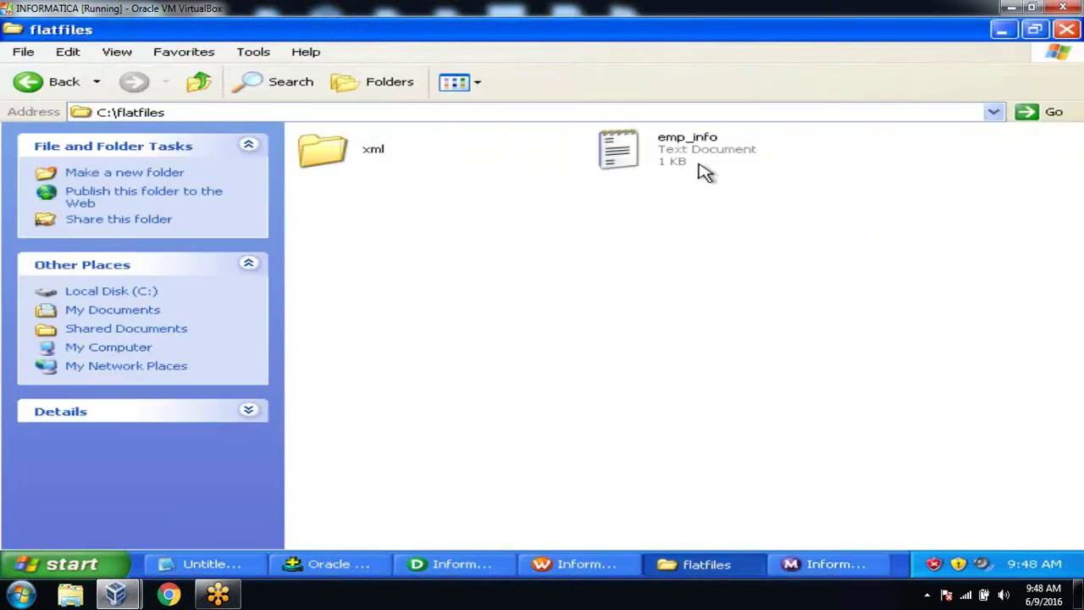
pyautogui.doubleClick(704, 168)
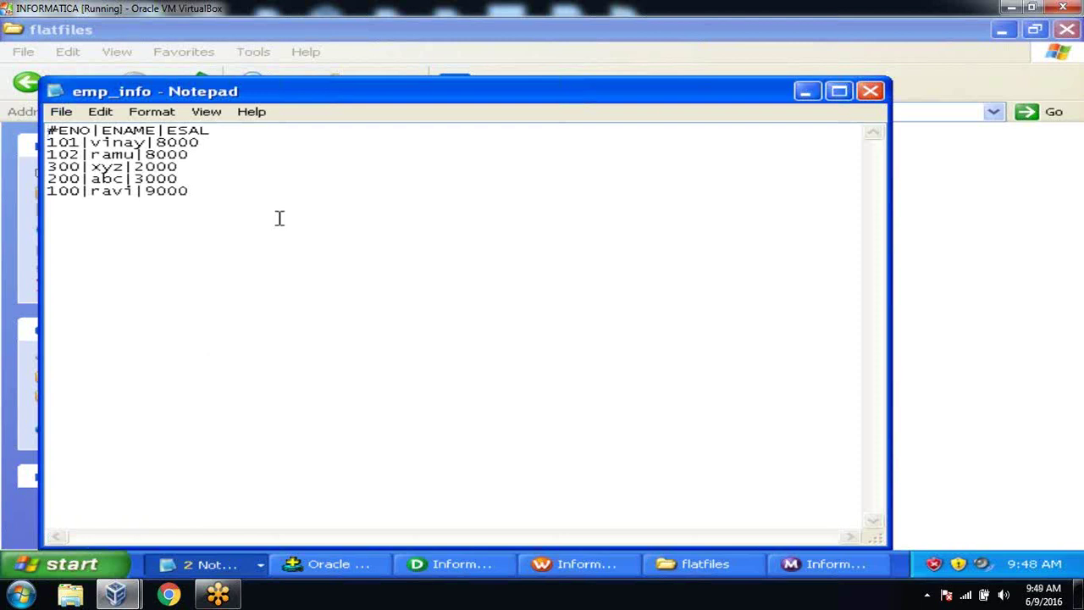
pyautogui.click(872, 97)
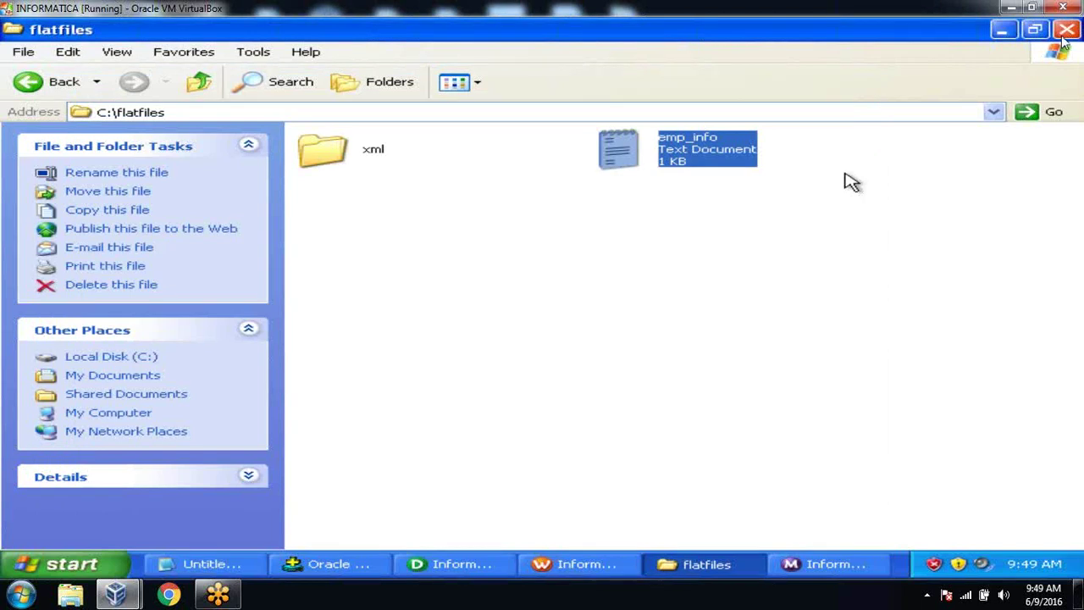
# Step: Expand FF_TGT in the m_flatfile_target mapping to show its ENO, ENAME and ESAL columns
pyautogui.click(804, 244)
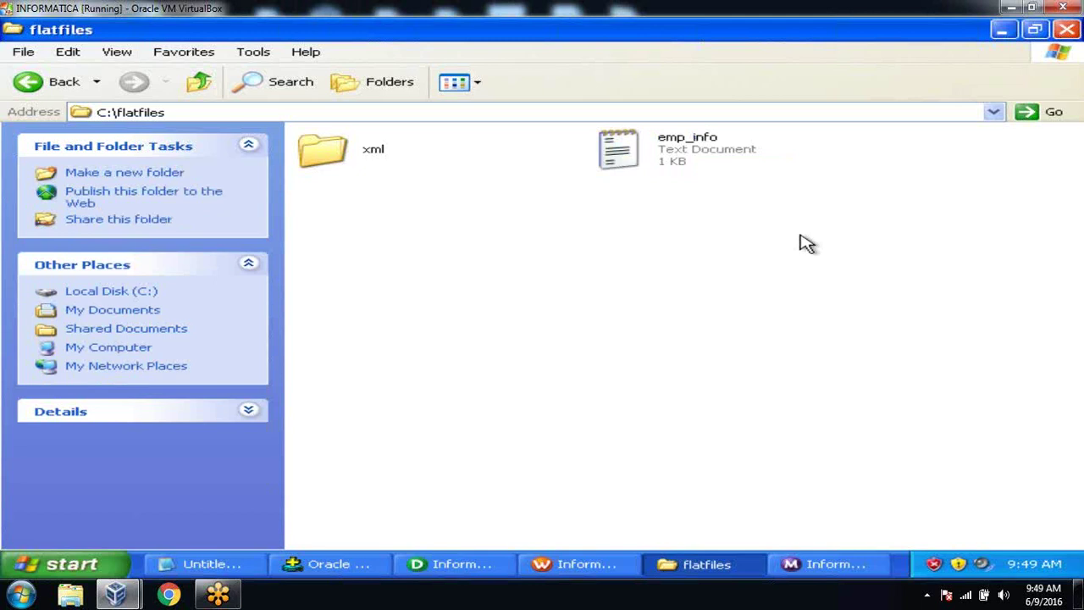
pyautogui.click(462, 565)
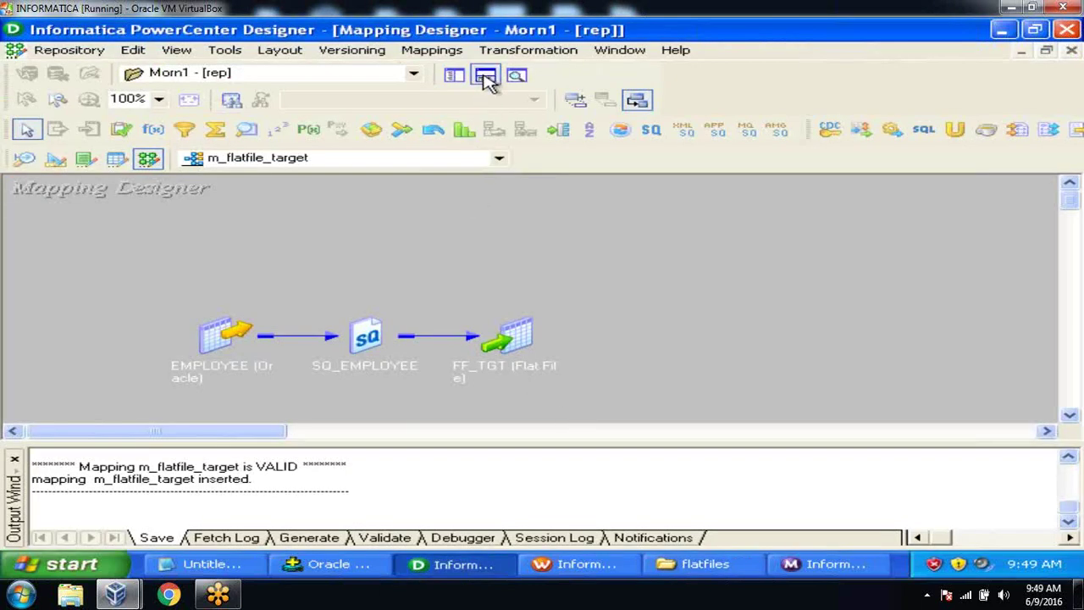
pyautogui.click(485, 76)
pyautogui.doubleClick(506, 341)
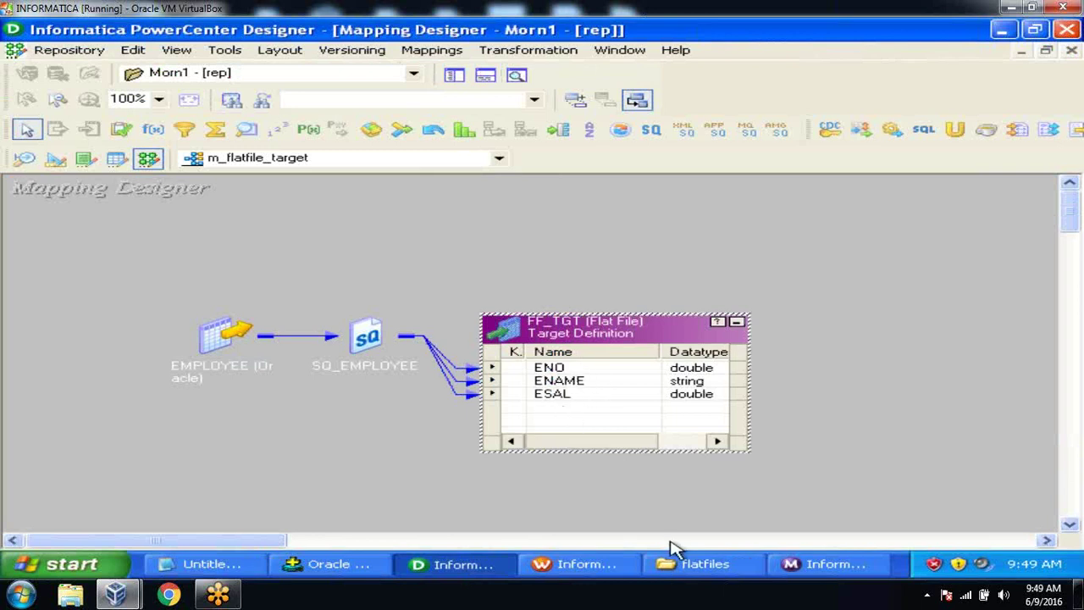
# Step: Check the emp_info file in the flatfiles folder, then switch to Oracle SQL*Plus
pyautogui.click(692, 565)
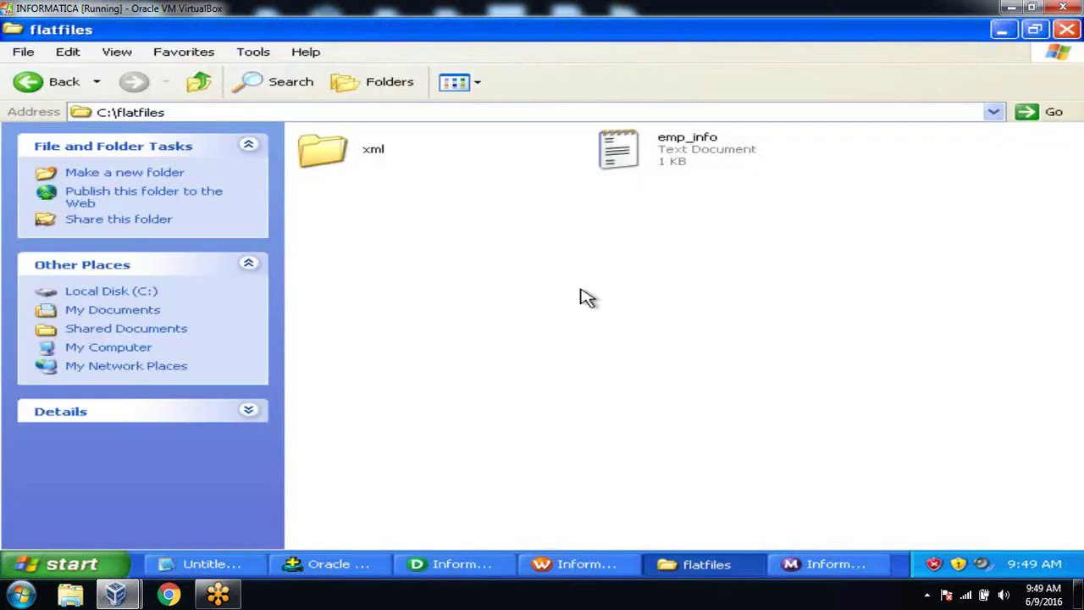
pyautogui.click(626, 160)
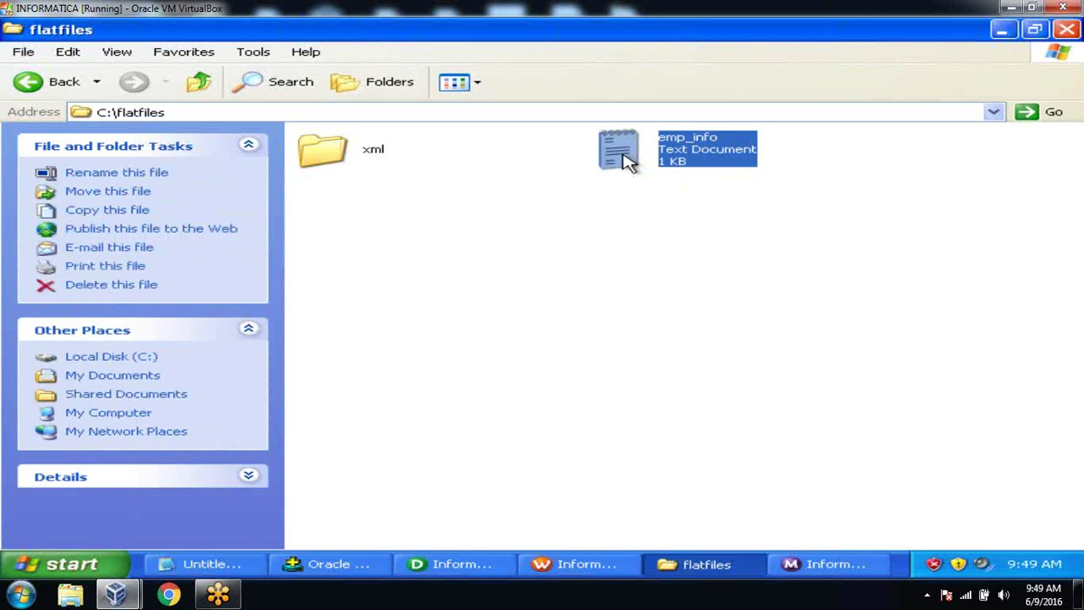
pyautogui.click(608, 258)
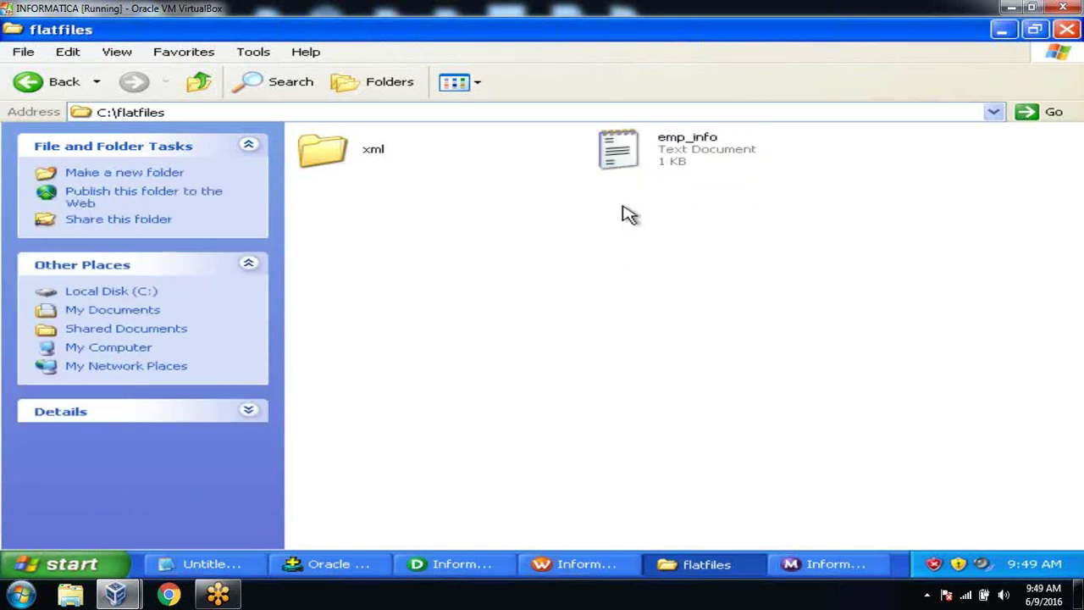
pyautogui.click(628, 147)
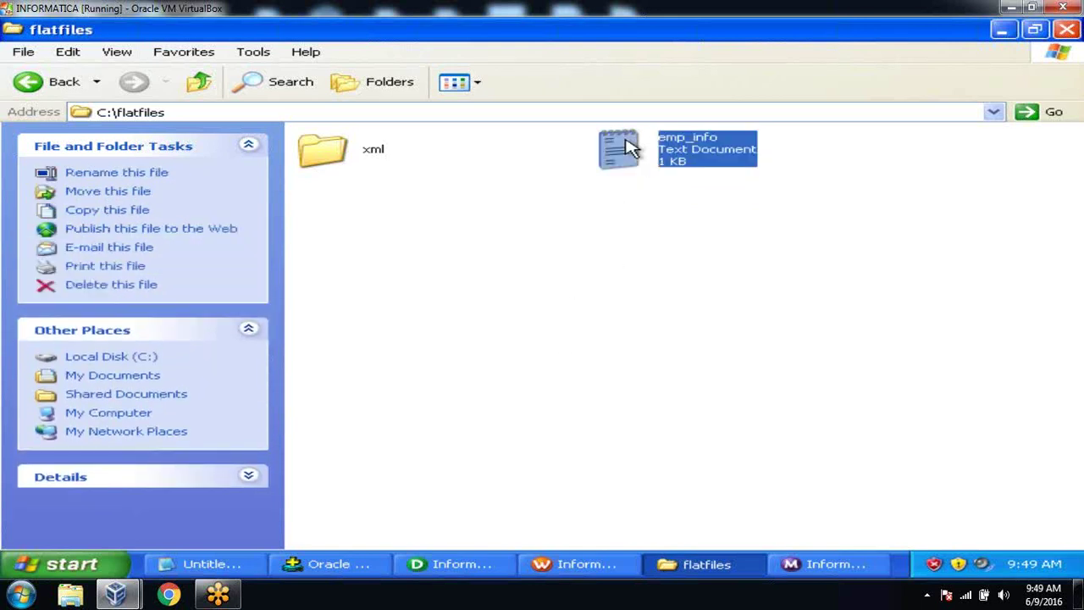
pyautogui.click(610, 212)
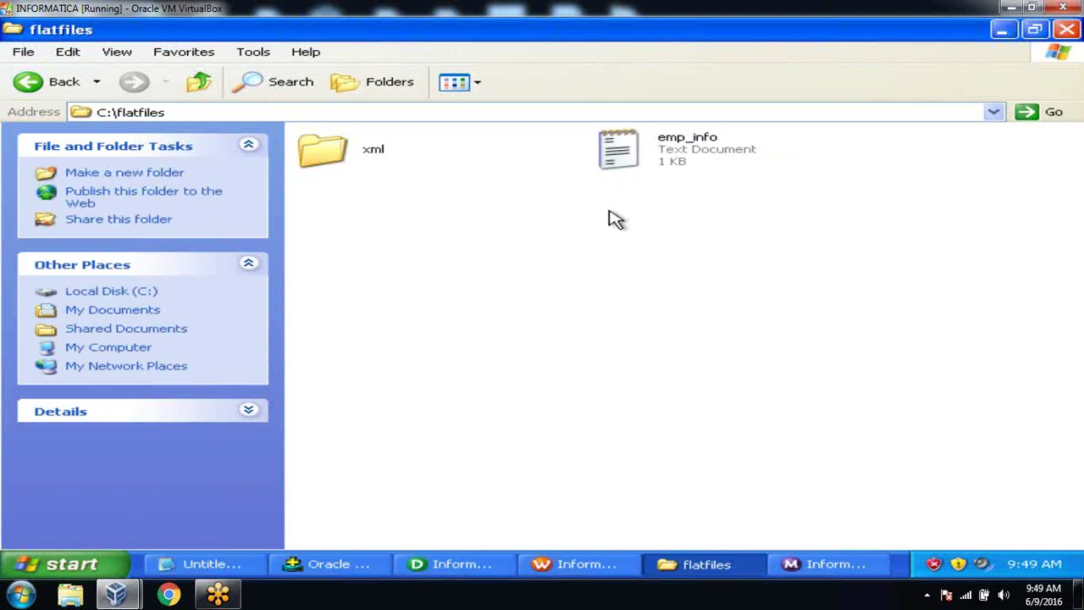
pyautogui.click(628, 140)
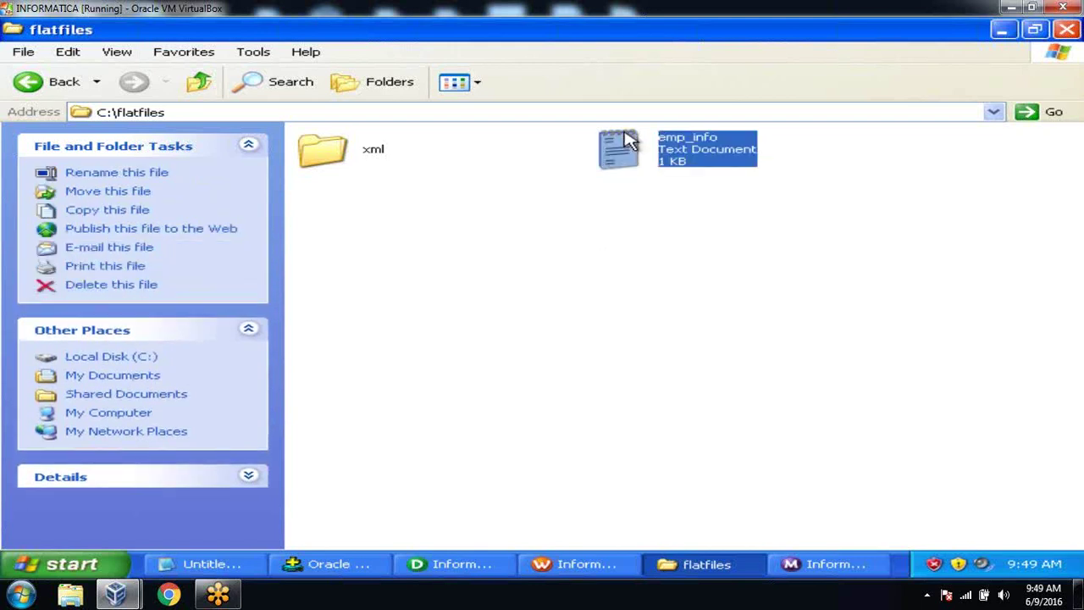
pyautogui.click(605, 267)
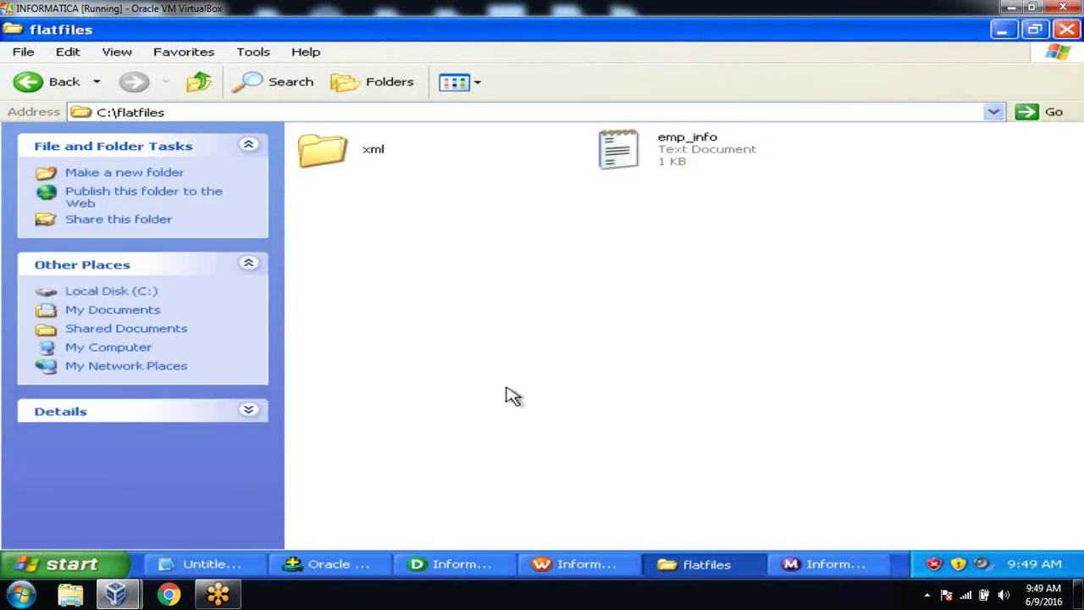
pyautogui.click(356, 566)
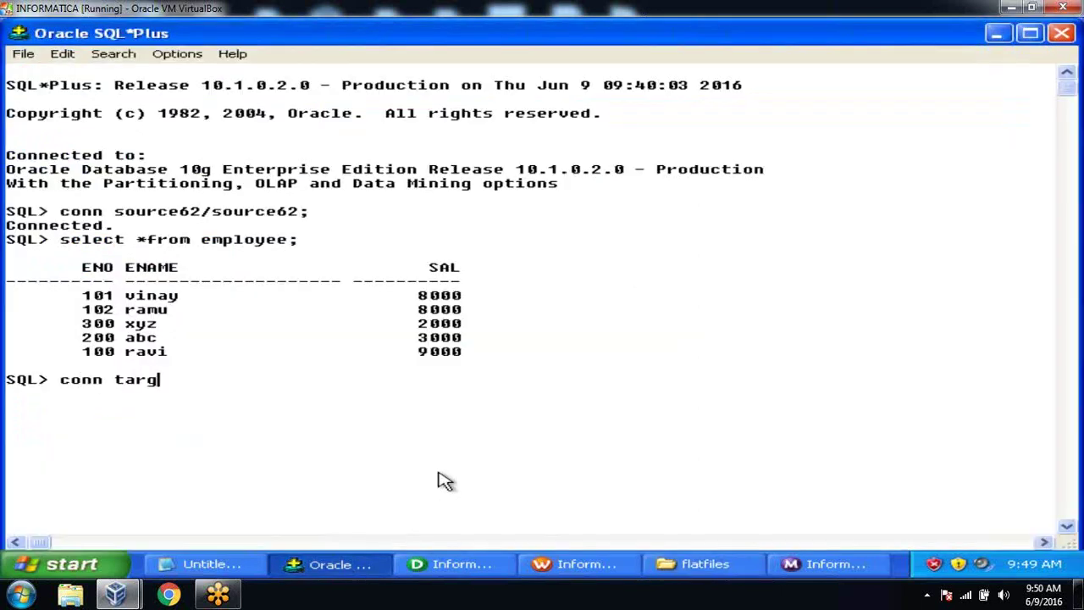
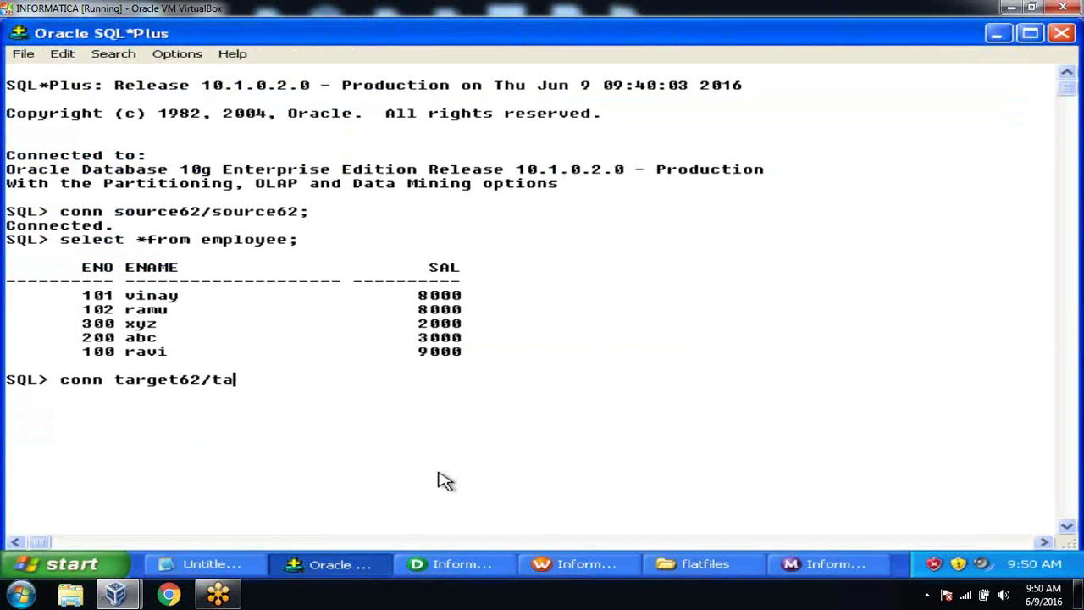
# Step: Connect to the target schema with its credentials and list its tables using select *from tab
pyautogui.write(';')
pyautogui.press('Return')
pyautogui.write('select')
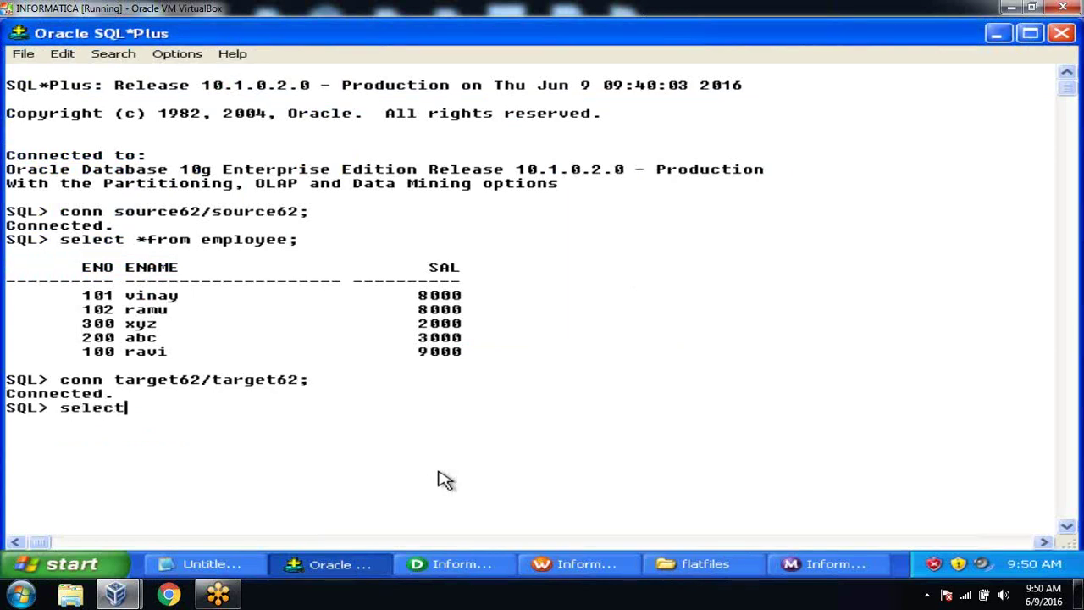
pyautogui.write(' *from tab;')
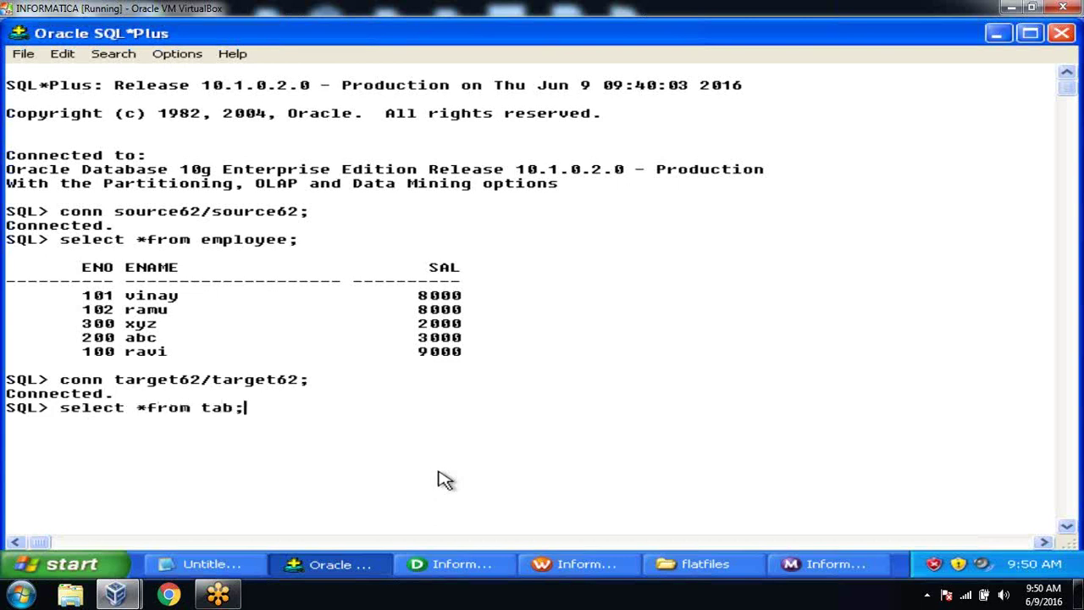
pyautogui.press('Return')
# Step: Query and describe EMP, confirming it is empty with columns ENO, ENAME and SAL
pyautogui.write('select *from emp;')
pyautogui.press('Return')
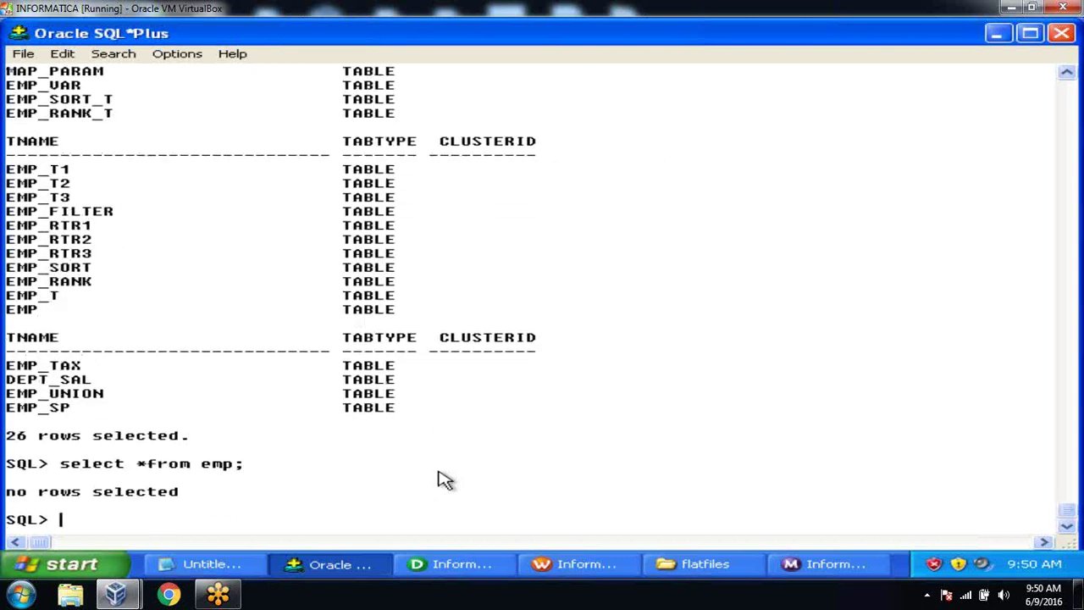
pyautogui.write('desc emp;')
pyautogui.press('Return')
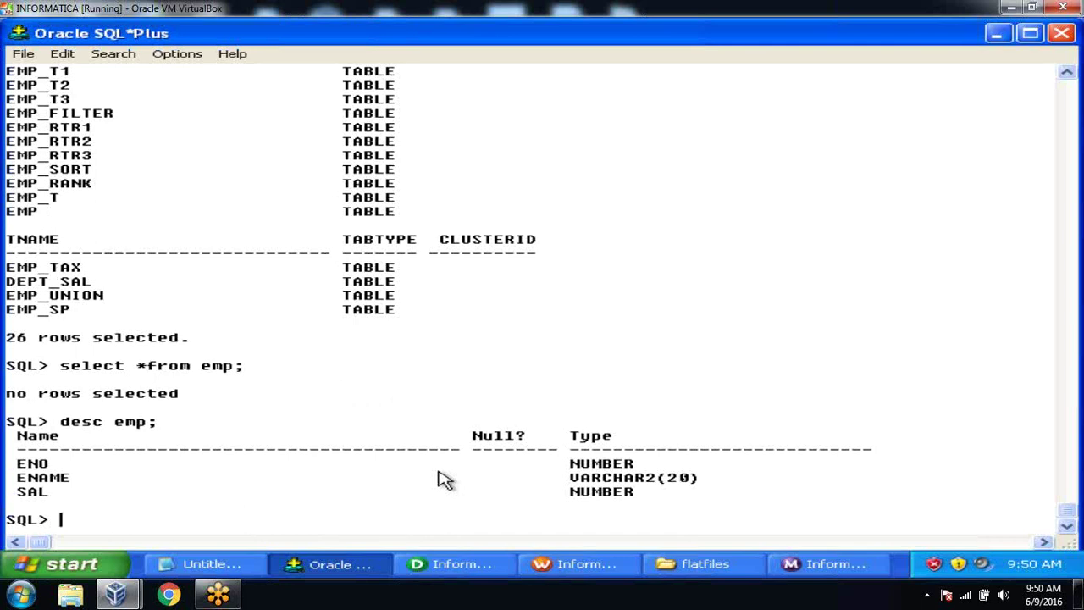
pyautogui.click(449, 562)
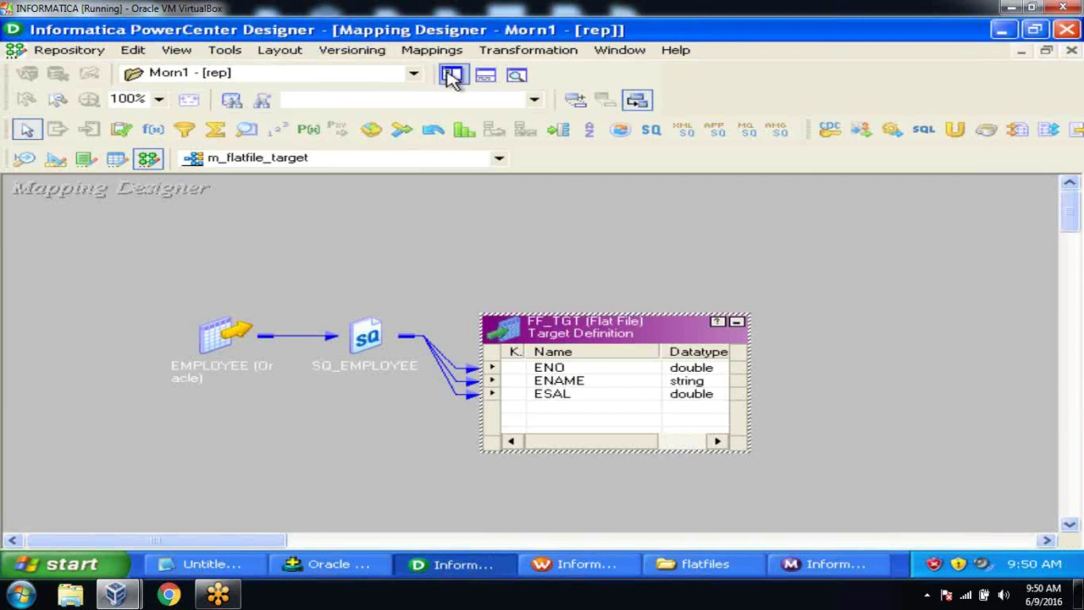
pyautogui.click(452, 75)
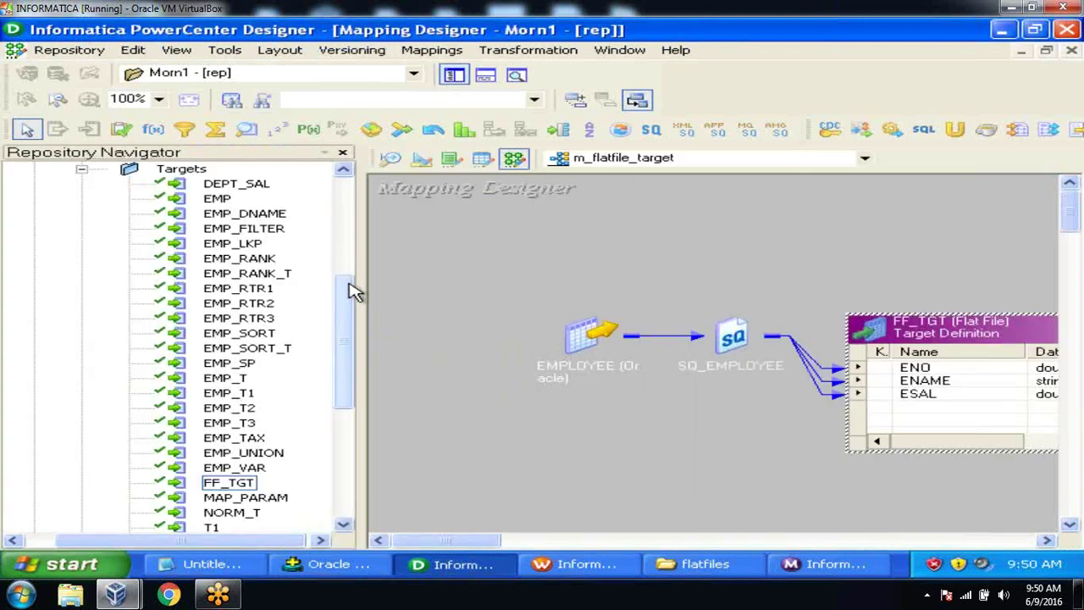
pyautogui.moveTo(354, 290); pyautogui.dragTo(339, 242)
pyautogui.click(217, 320)
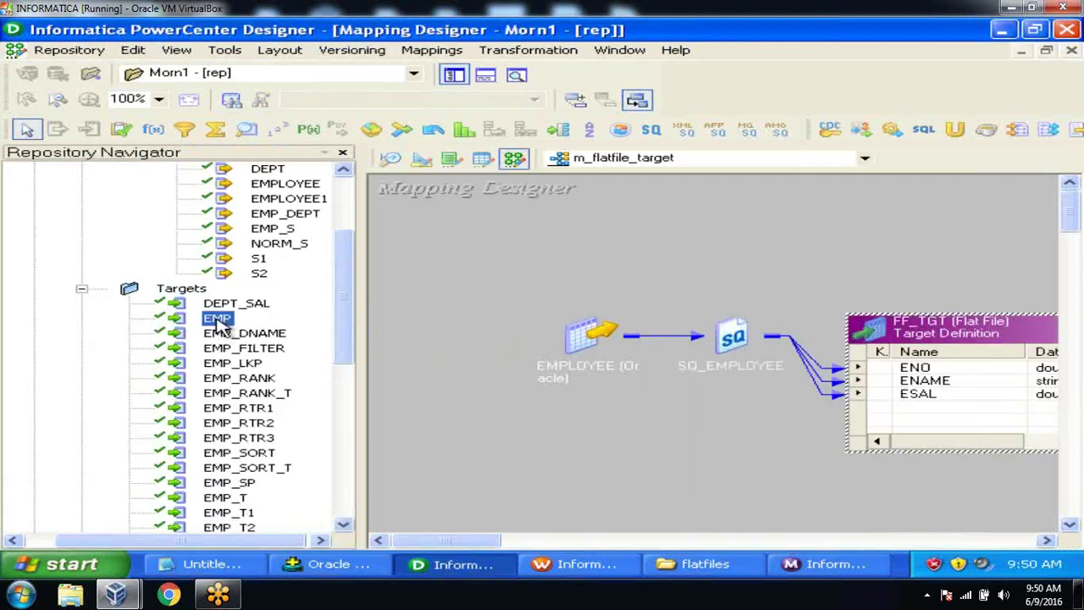
pyautogui.moveTo(345, 310); pyautogui.dragTo(356, 245)
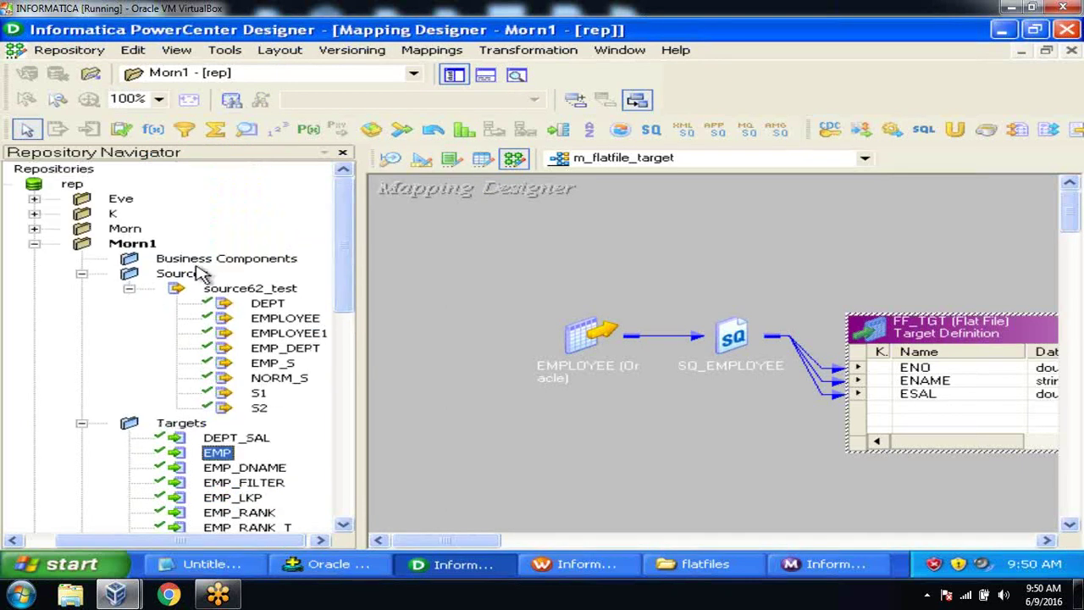
pyautogui.click(128, 289)
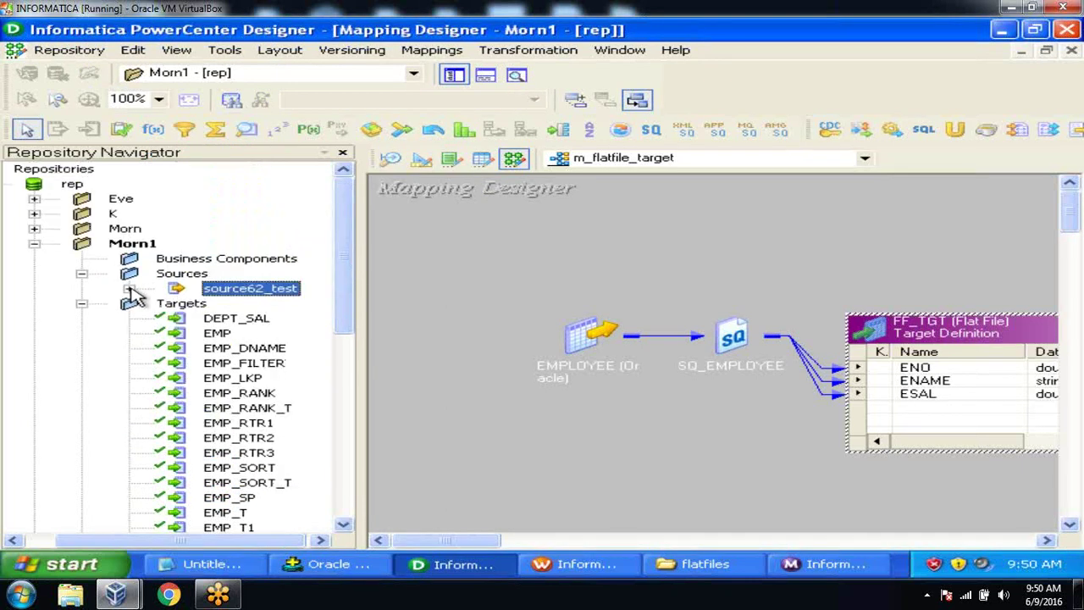
# Step: Switch to the Source Analyzer and clear all source tables from its workspace
pyautogui.click(390, 158)
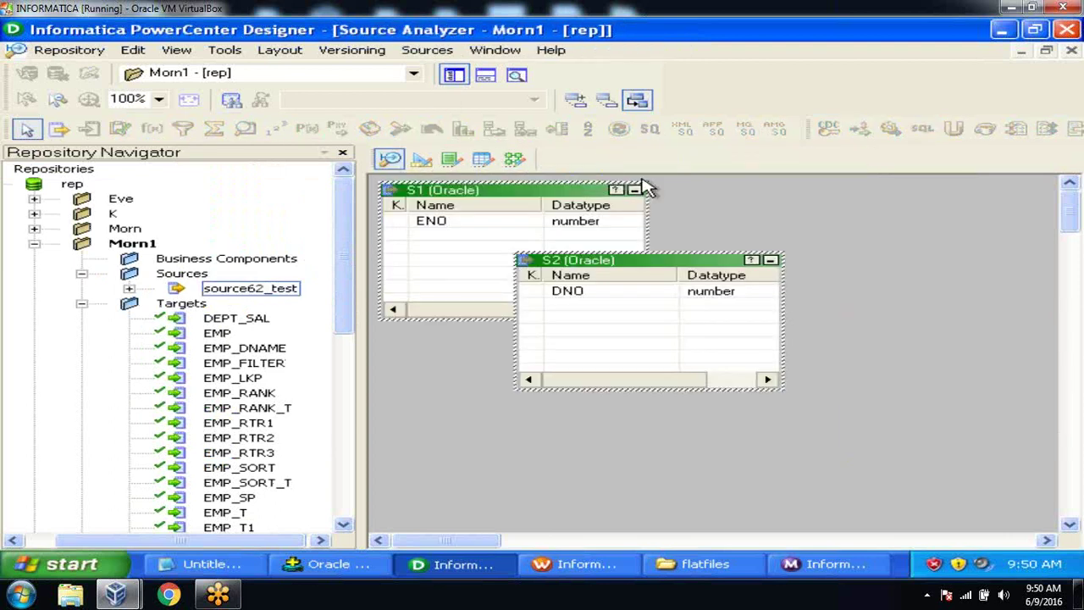
pyautogui.rightClick(792, 221)
pyautogui.click(820, 212)
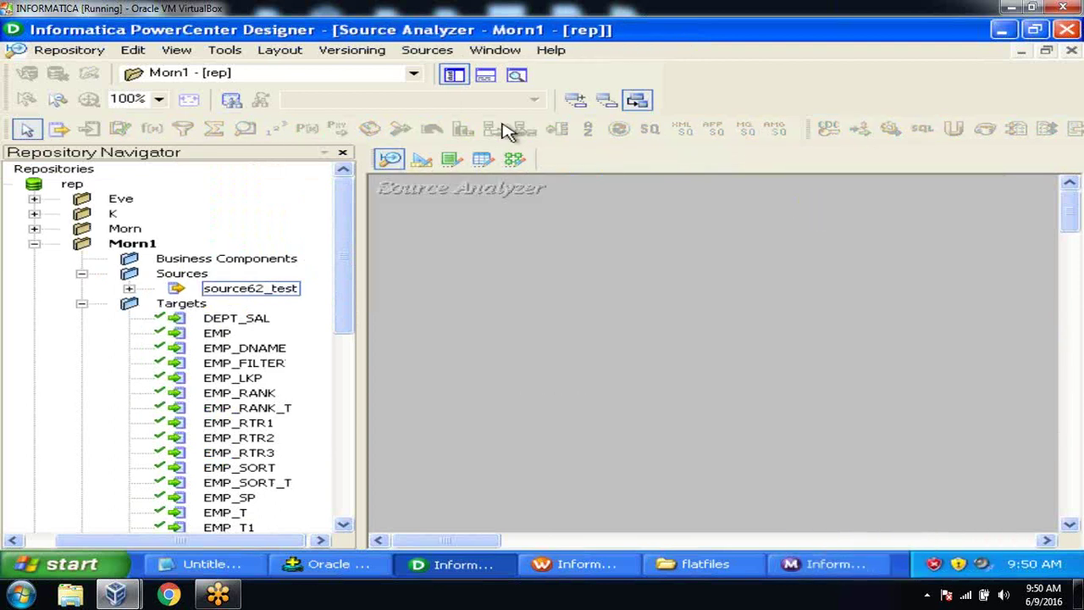
pyautogui.click(427, 50)
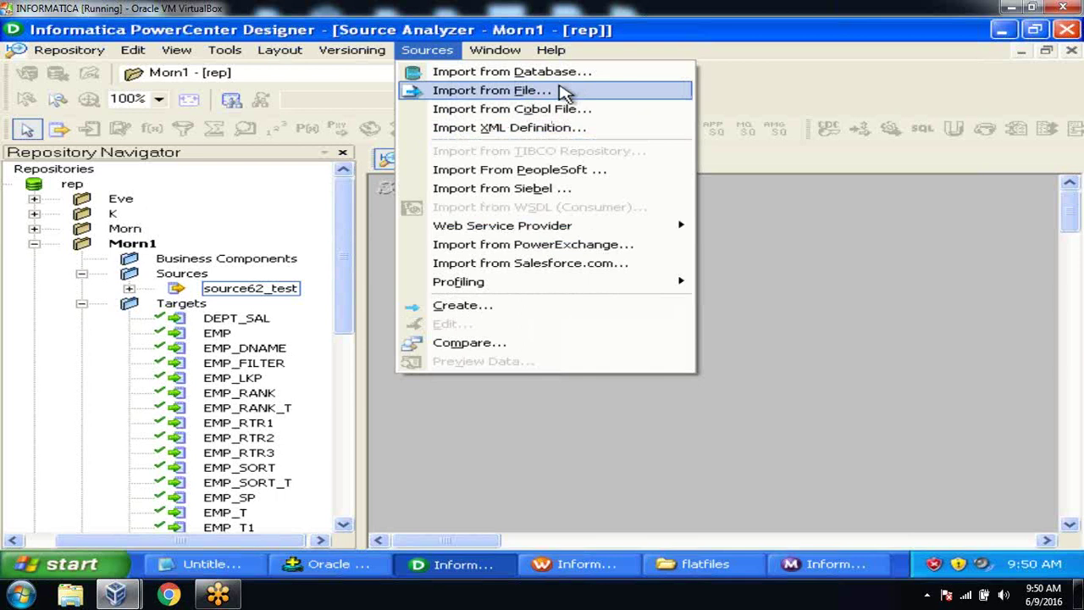
# Step: Import from File: pick emp_info in C:\flatfiles with Files of type set to All Files
pyautogui.click(566, 91)
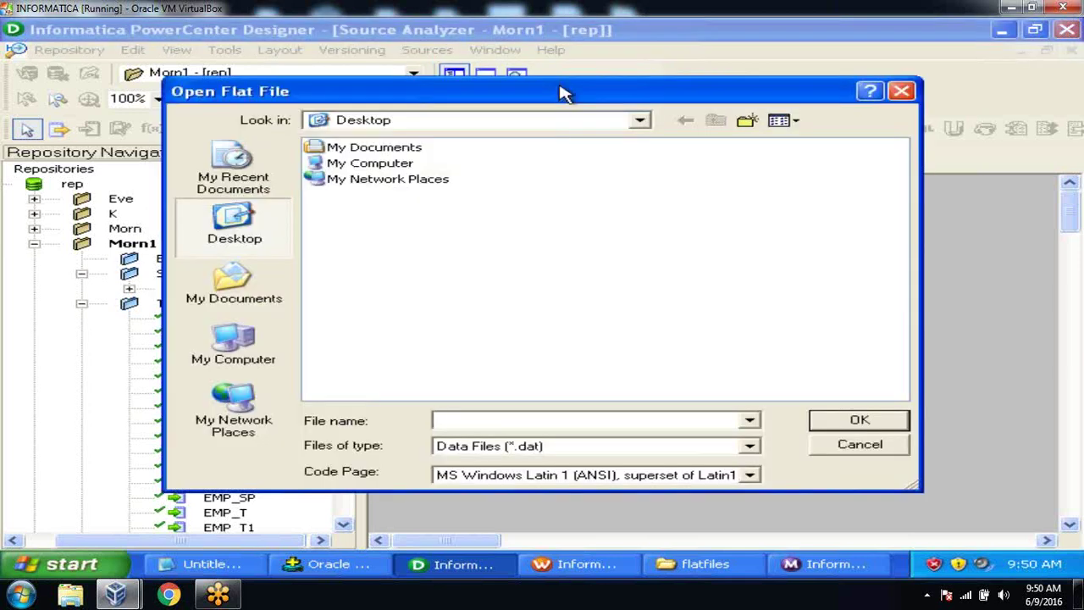
pyautogui.click(239, 354)
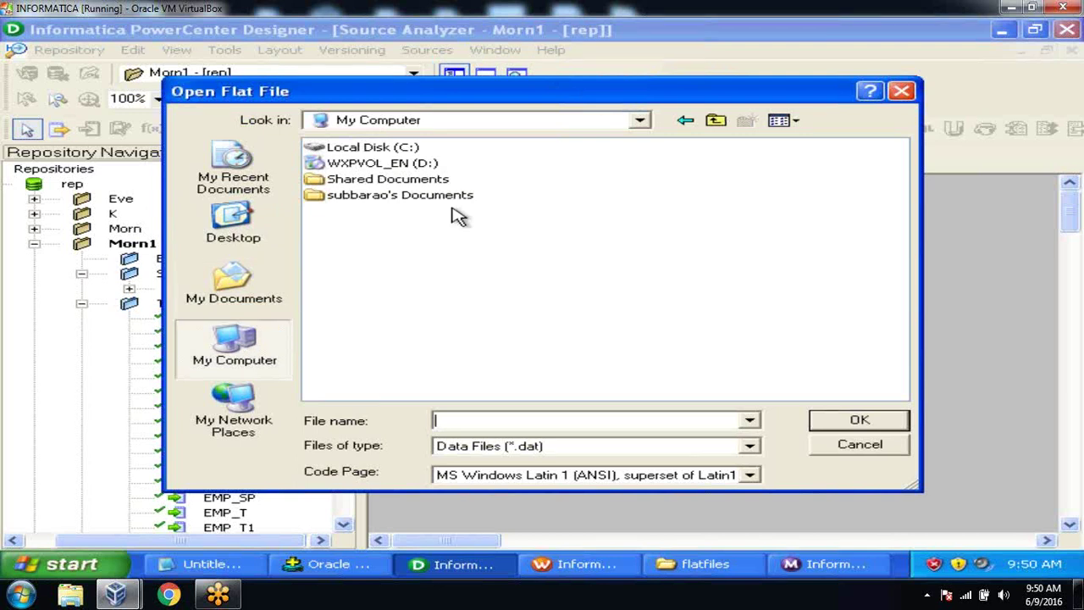
pyautogui.doubleClick(411, 150)
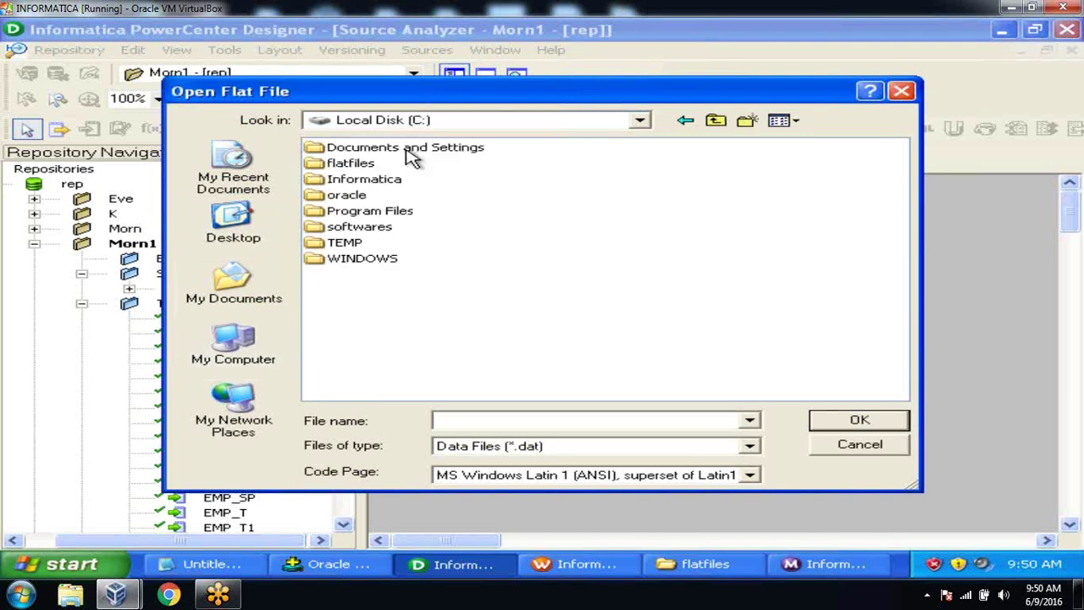
pyautogui.doubleClick(364, 163)
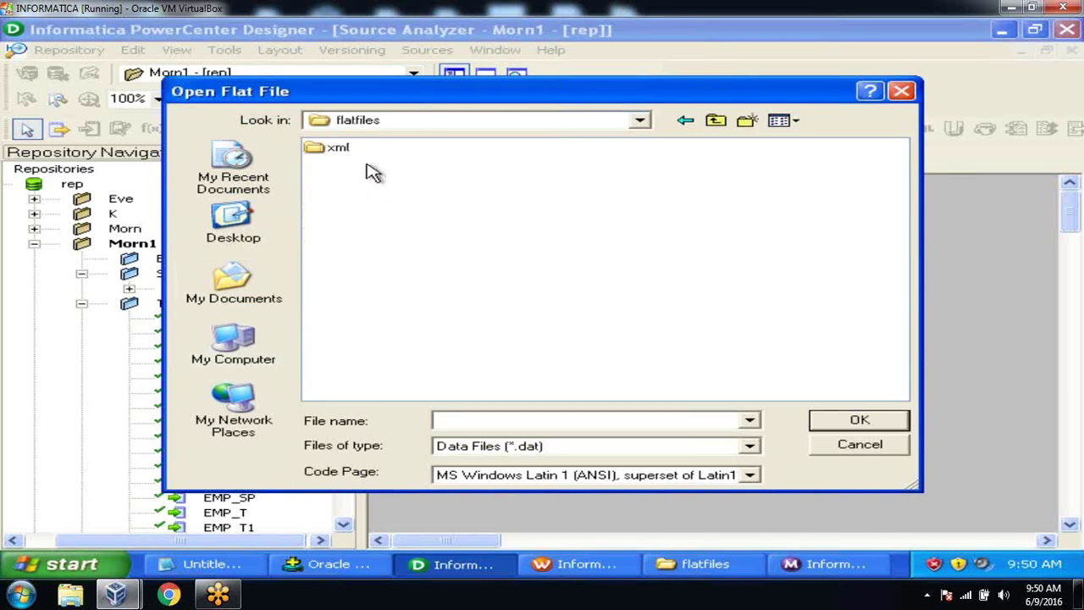
pyautogui.click(749, 449)
pyautogui.click(745, 477)
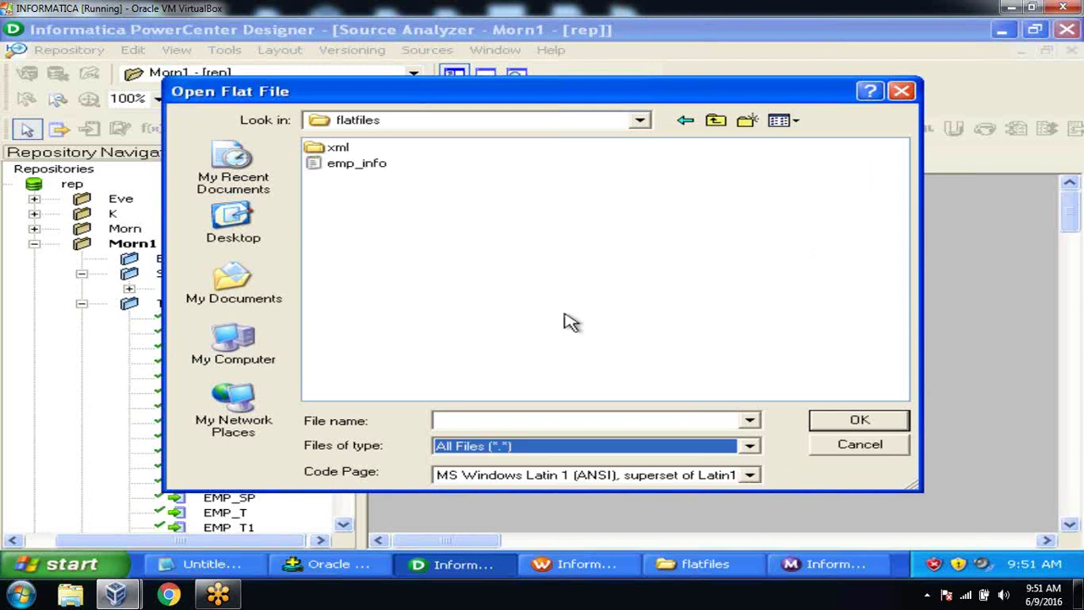
pyautogui.click(374, 169)
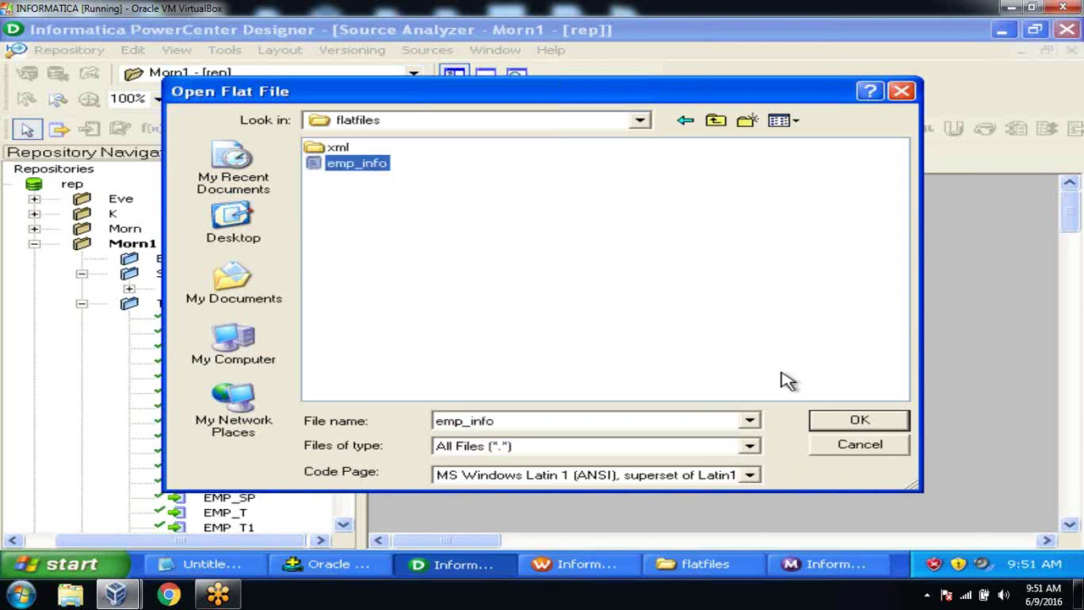
pyautogui.click(837, 426)
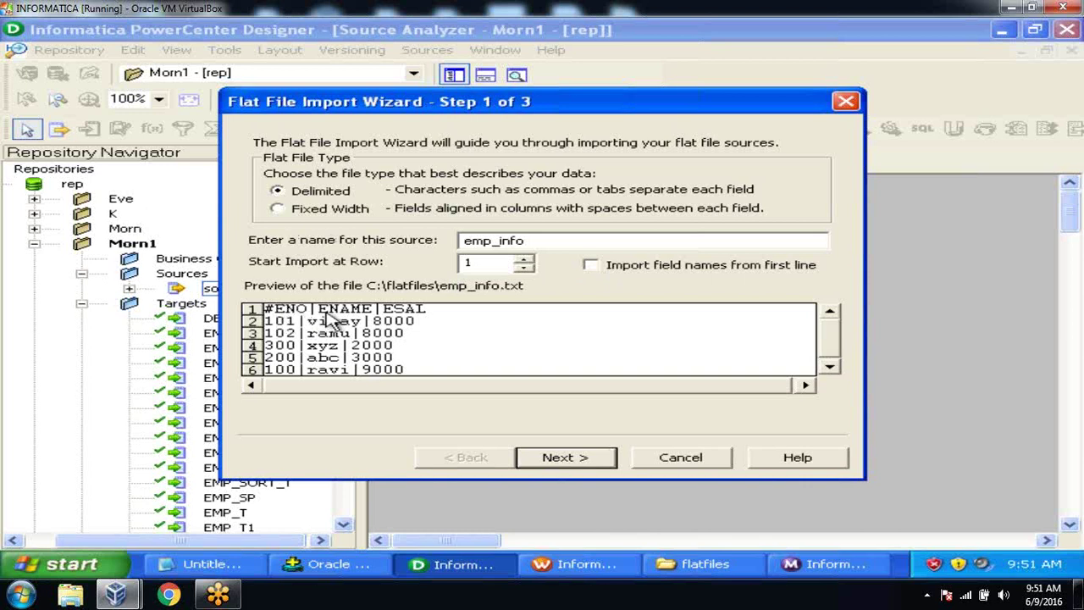
# Step: Import emp_info with first-line field names, a | delimiter instead of comma, and # removed from ENO
pyautogui.click(592, 265)
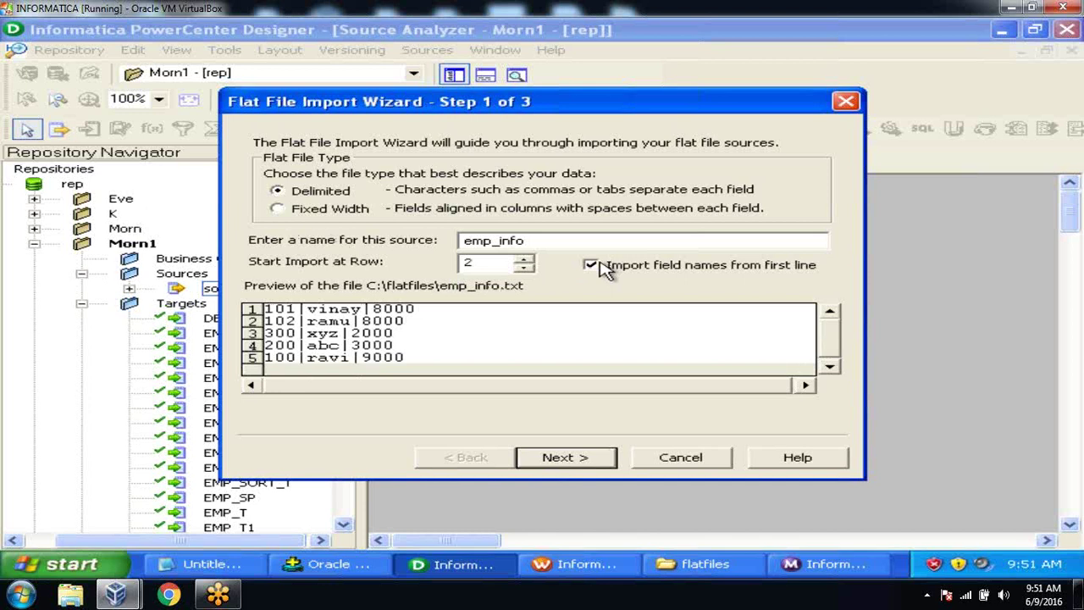
pyautogui.click(573, 457)
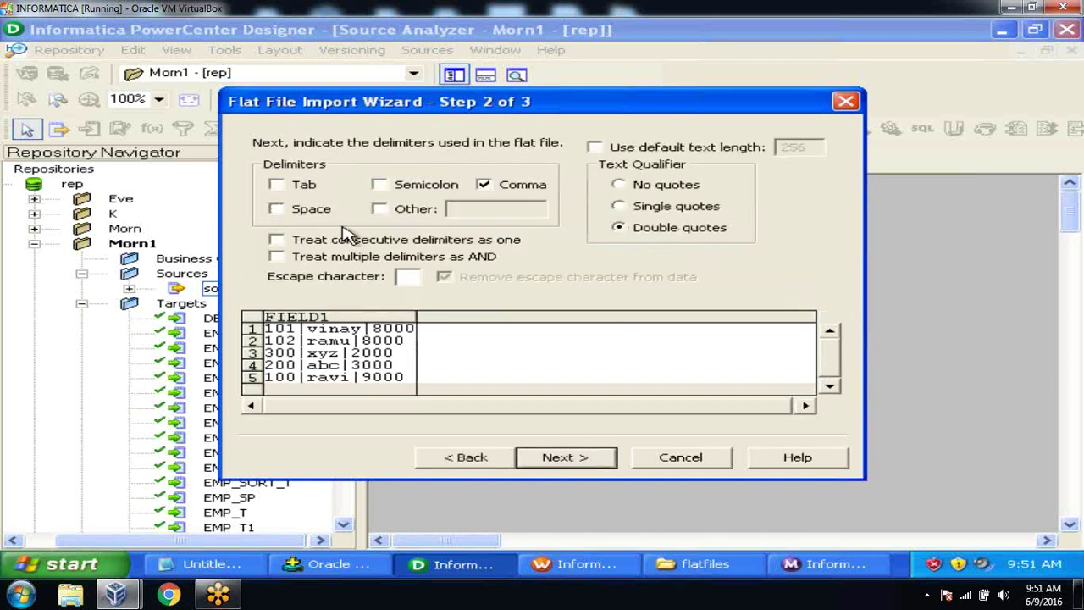
pyautogui.click(483, 184)
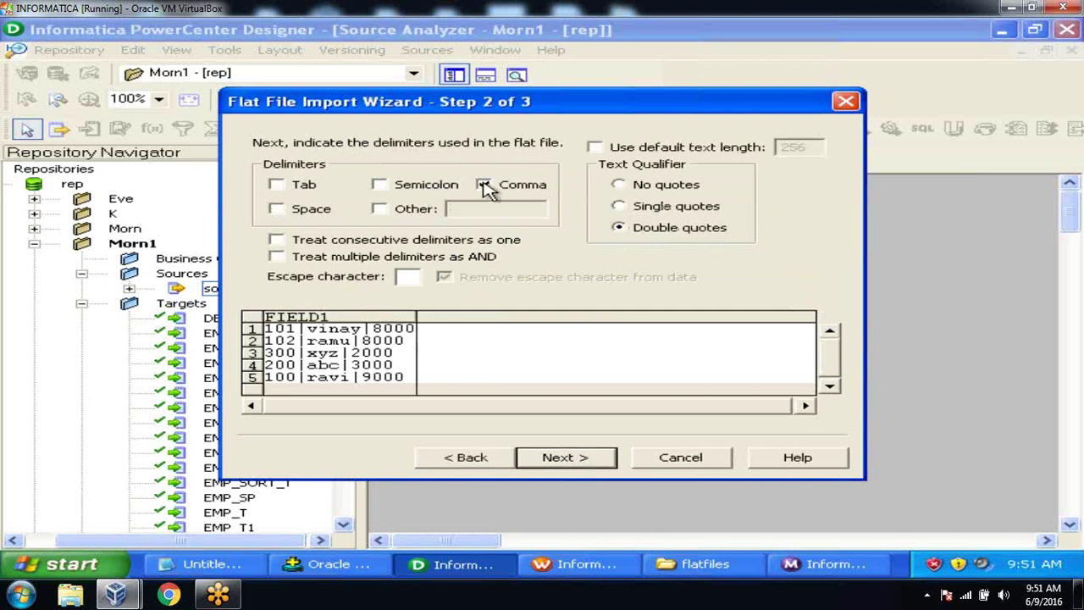
pyautogui.click(378, 209)
pyautogui.click(461, 210)
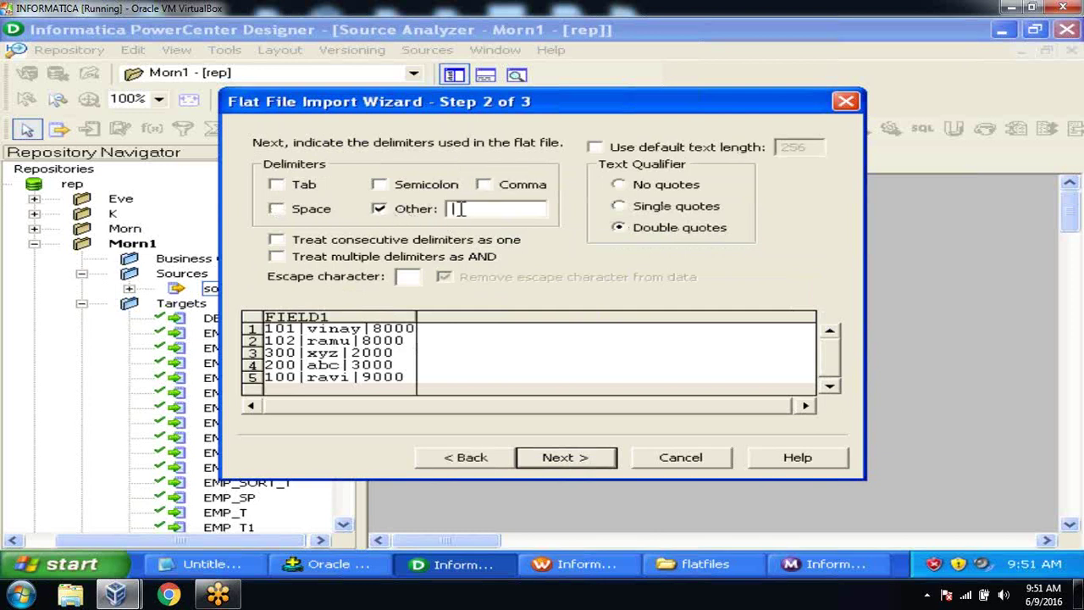
pyautogui.write('|')
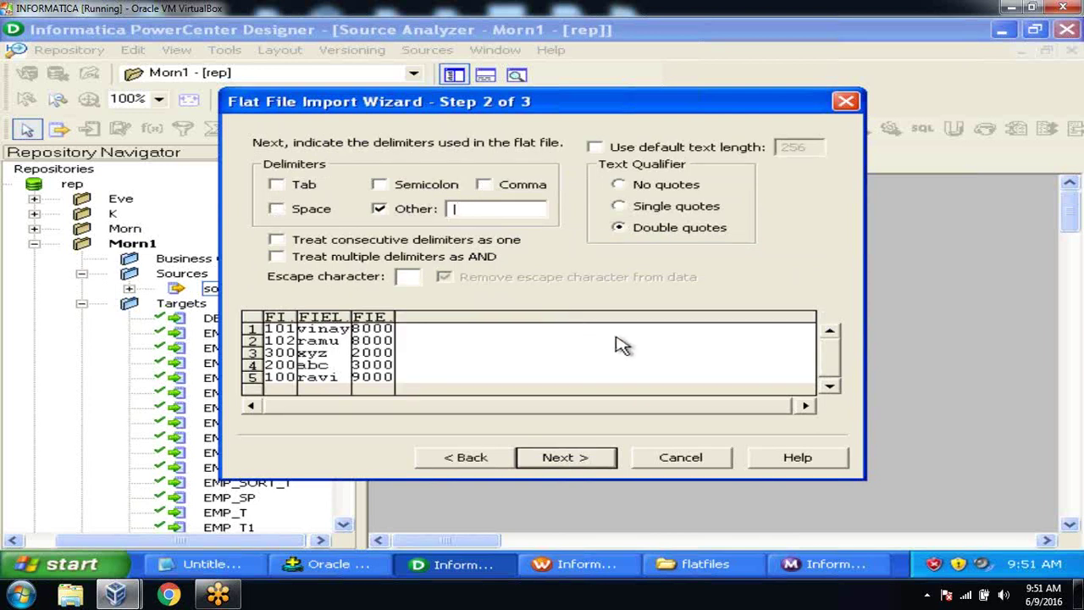
pyautogui.click(582, 443)
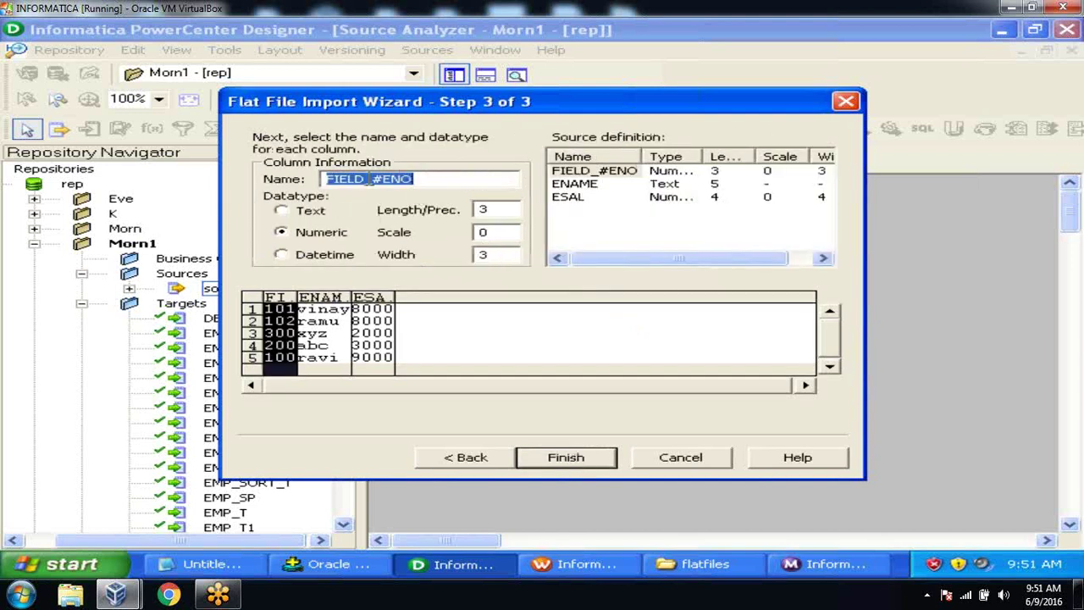
pyautogui.click(381, 179)
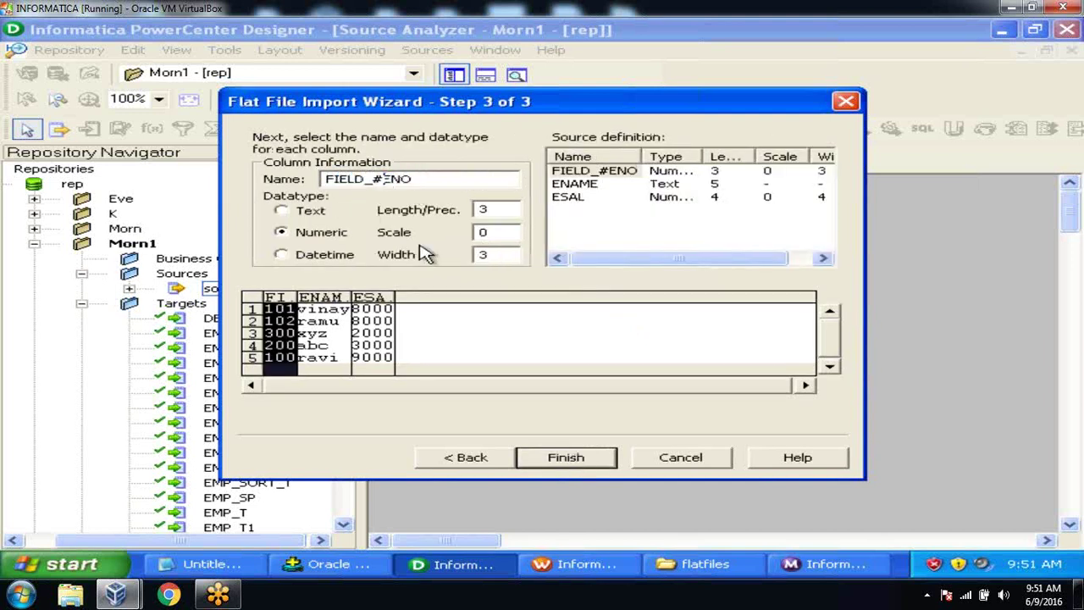
pyautogui.press('BackSpace')
pyautogui.press('BackSpace')
pyautogui.press('BackSpace')
pyautogui.press('BackSpace')
pyautogui.press('BackSpace')
pyautogui.press('BackSpace')
pyautogui.press('BackSpace')
pyautogui.click(564, 457)
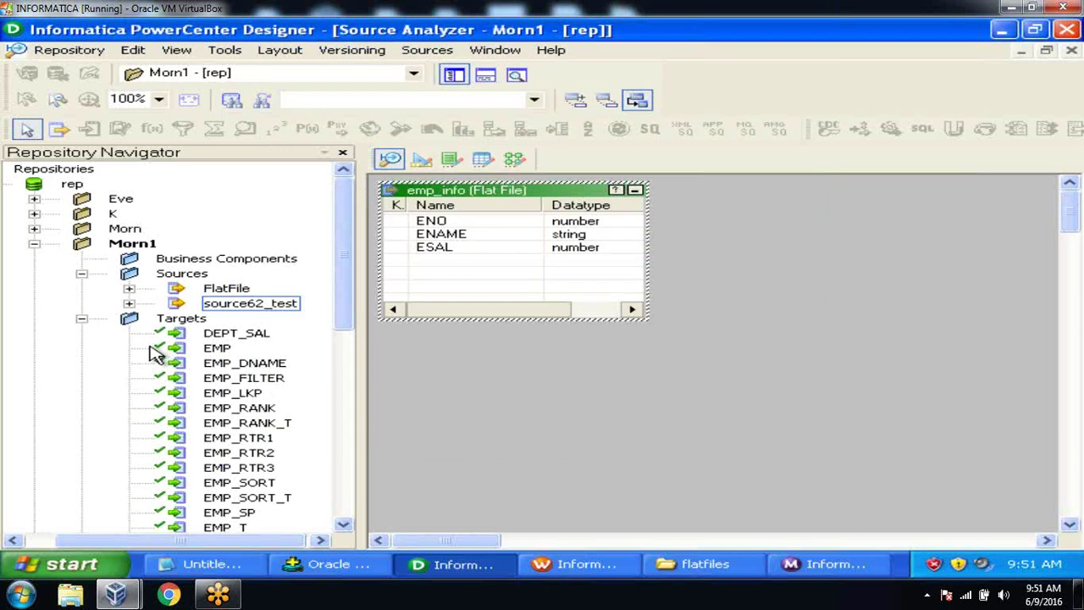
# Step: Save the emp_info source to the repository and switch to the Mapping Designer
pyautogui.click(82, 319)
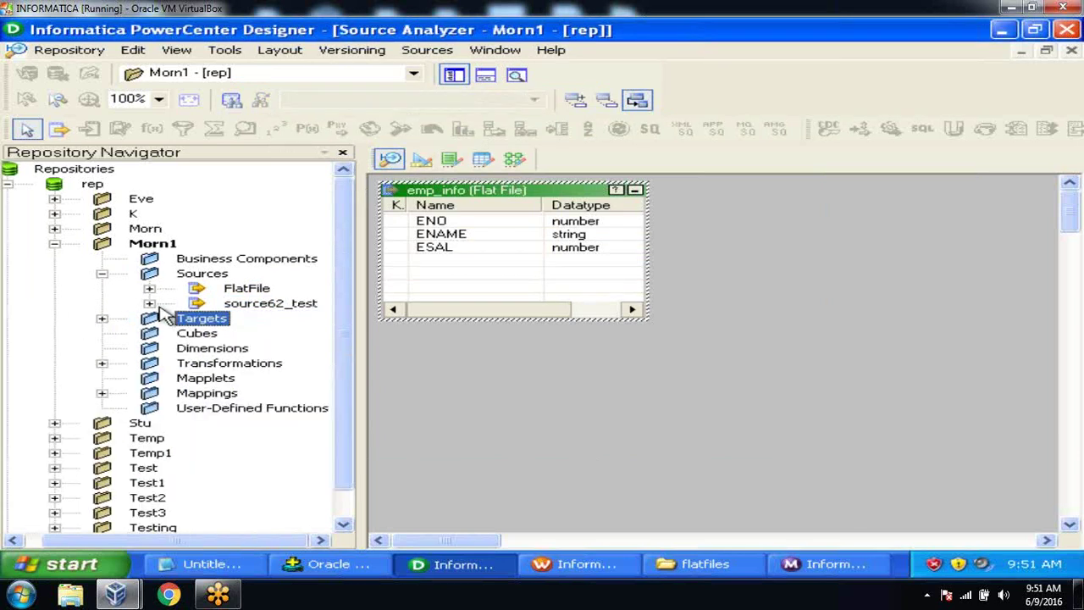
pyautogui.click(150, 289)
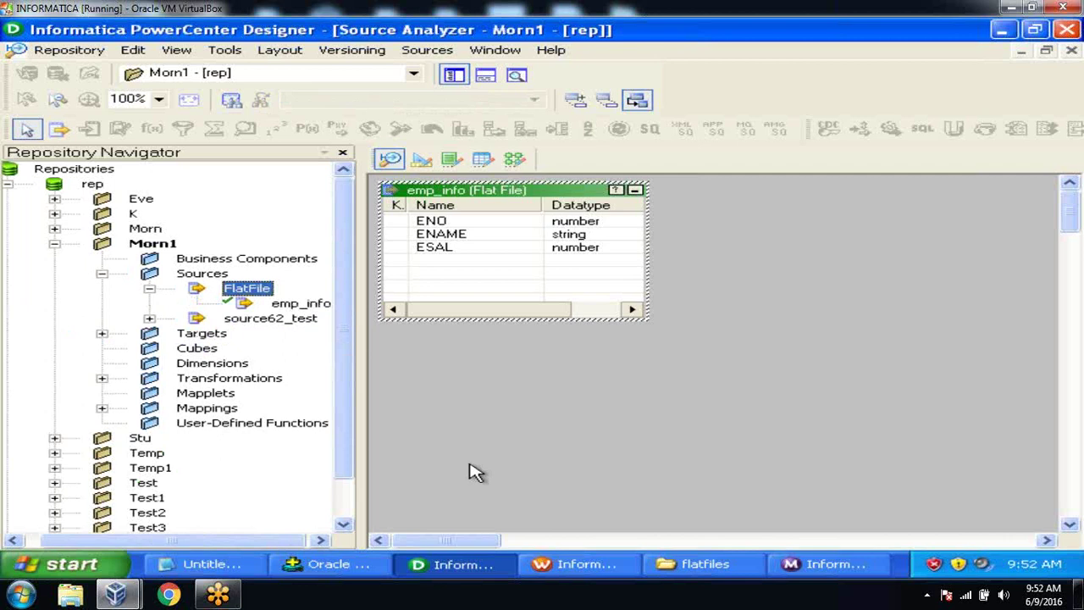
pyautogui.click(72, 50)
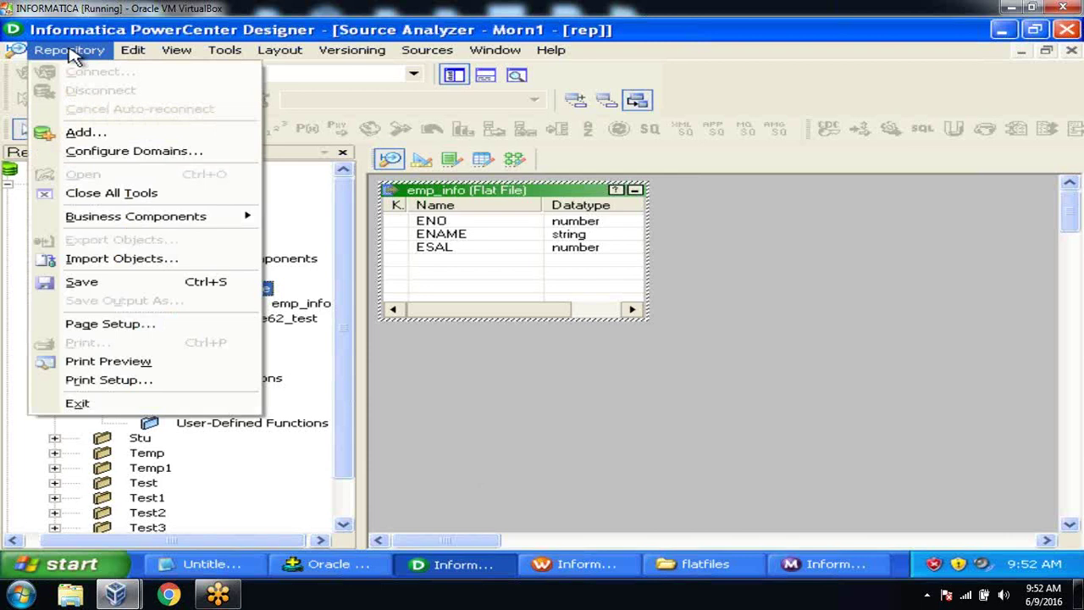
pyautogui.click(81, 281)
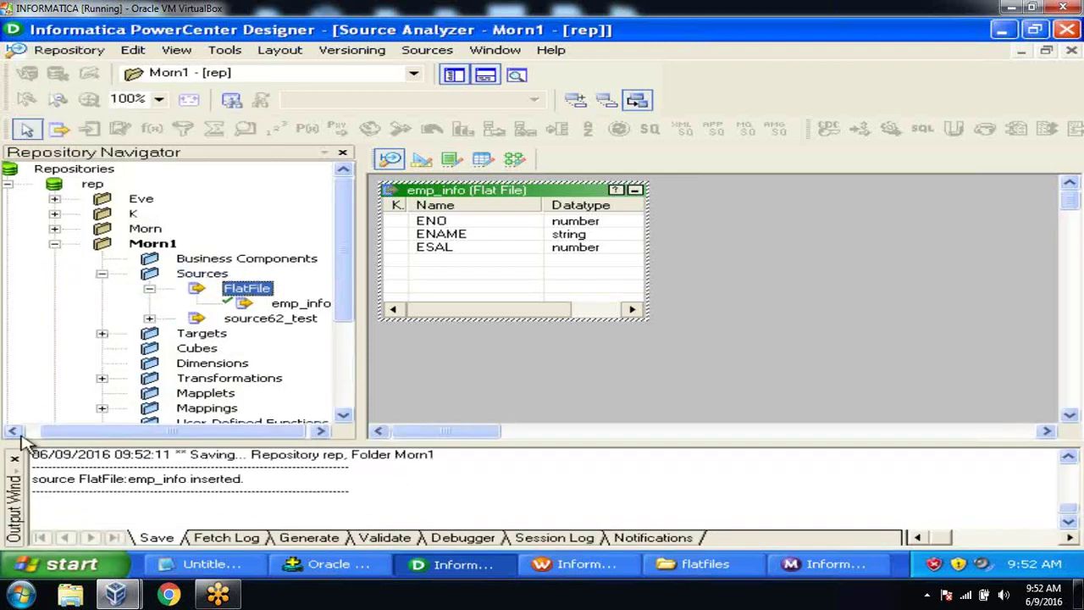
pyautogui.click(14, 460)
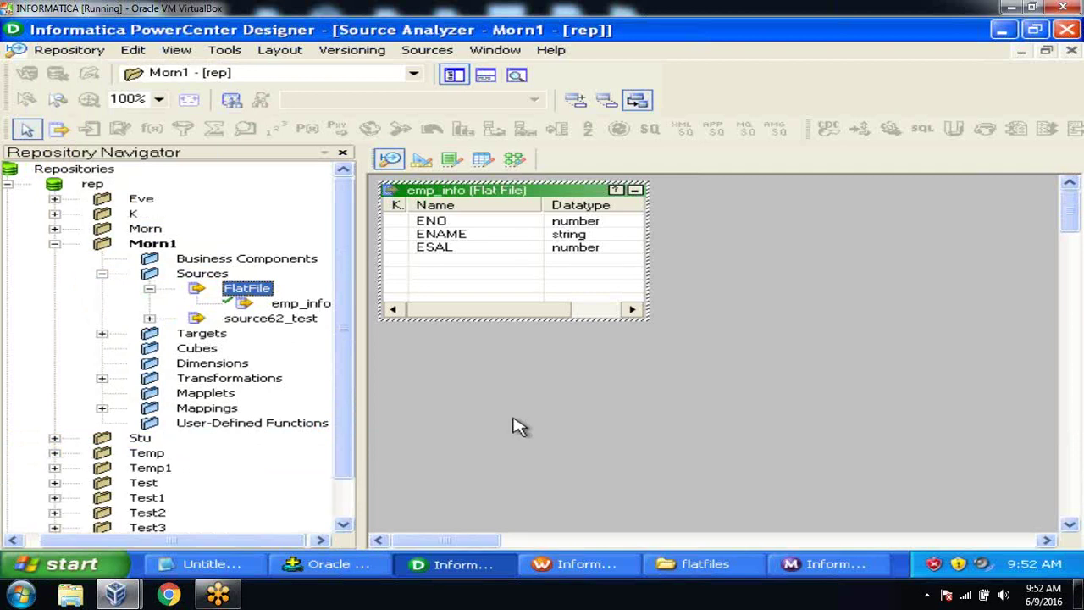
pyautogui.click(515, 161)
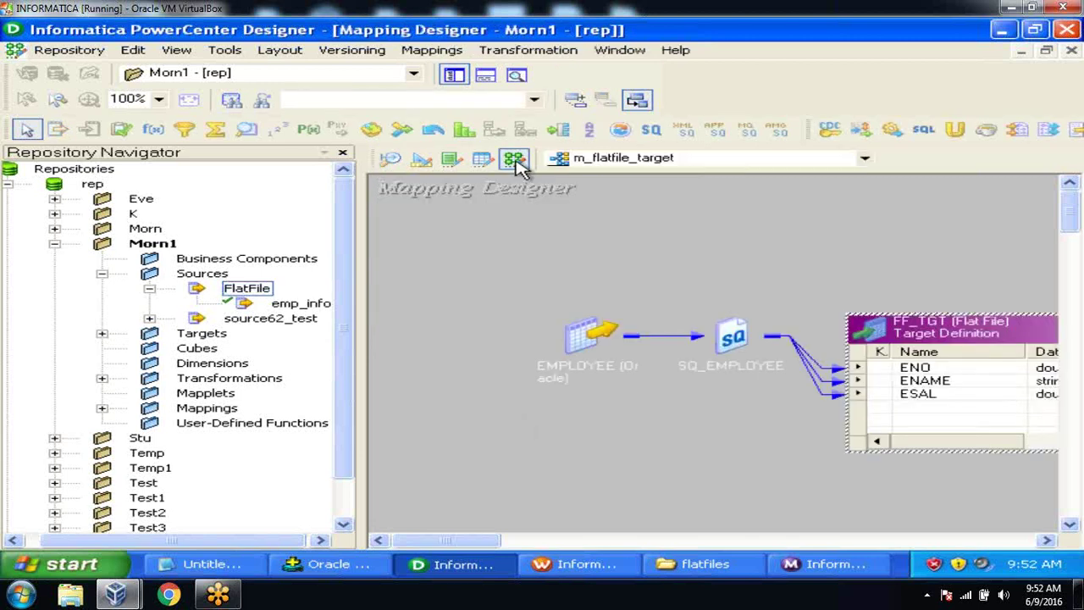
# Step: Create a new mapping named m_flatfile_source
pyautogui.click(436, 56)
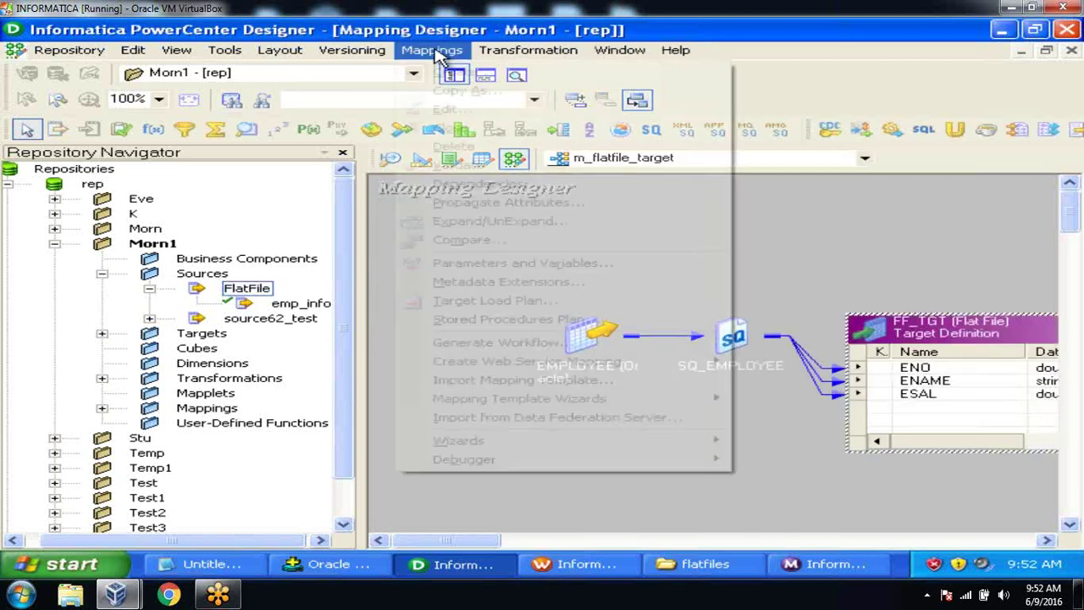
pyautogui.click(444, 73)
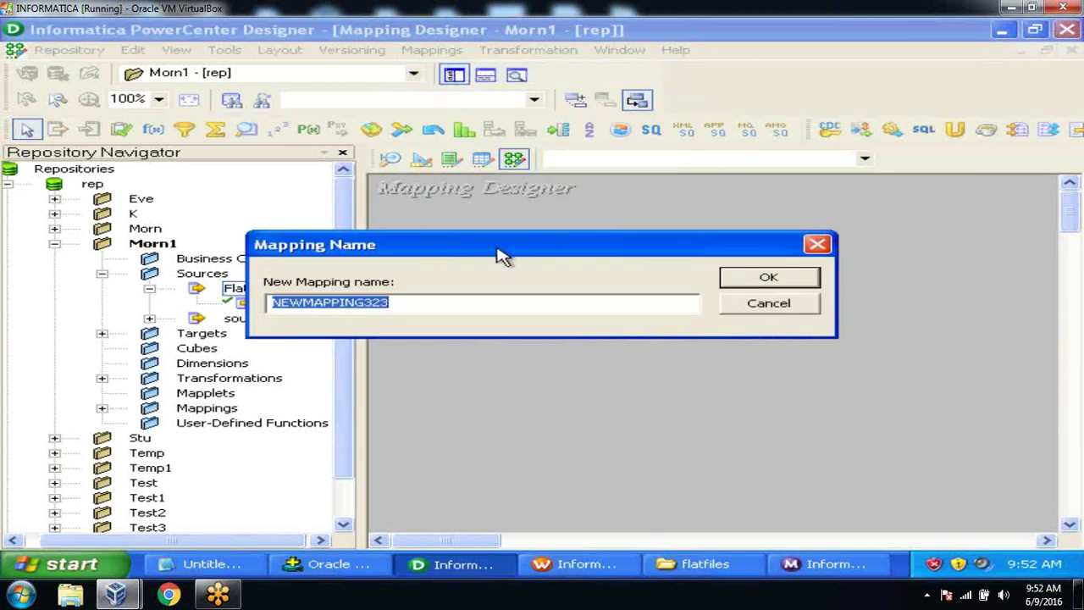
pyautogui.write('m_flat')
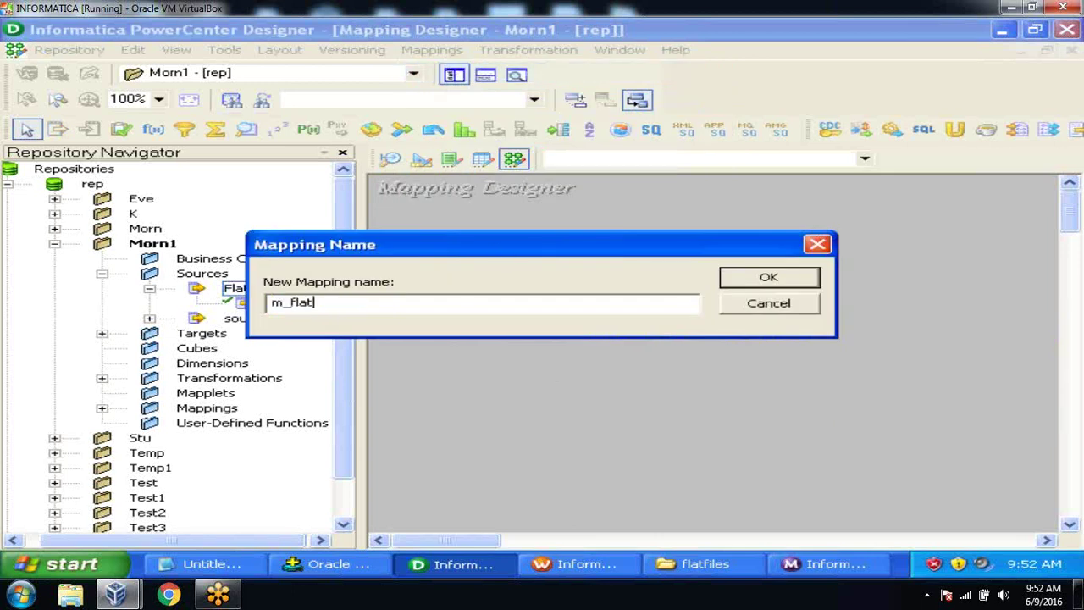
pyautogui.write('file_source')
pyautogui.press('Return')
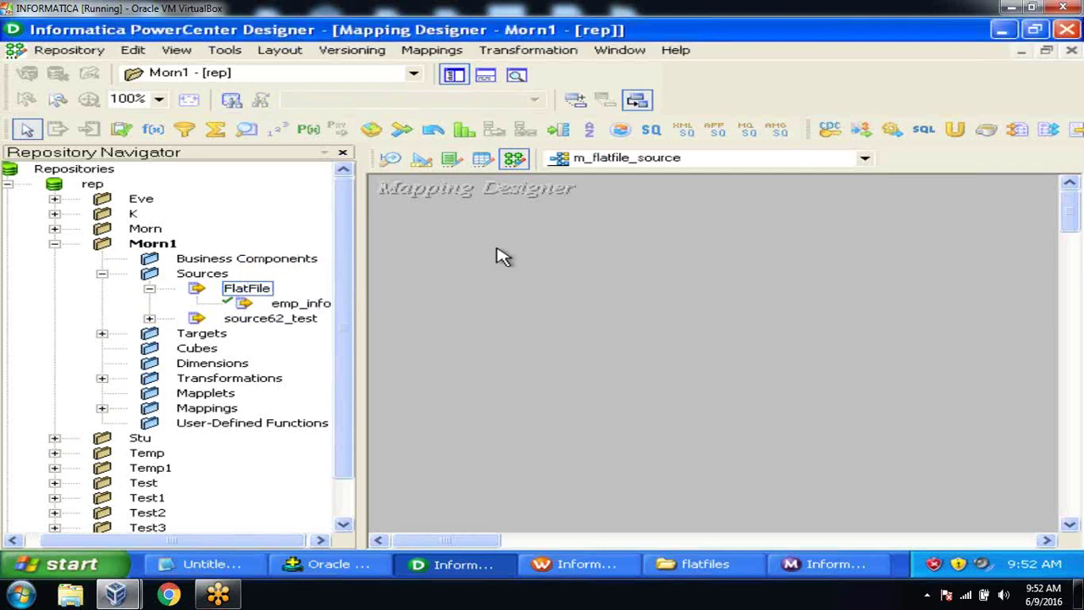
# Step: Add the emp_info source and EMP target to the mapping canvas and spread them out
pyautogui.click(310, 306)
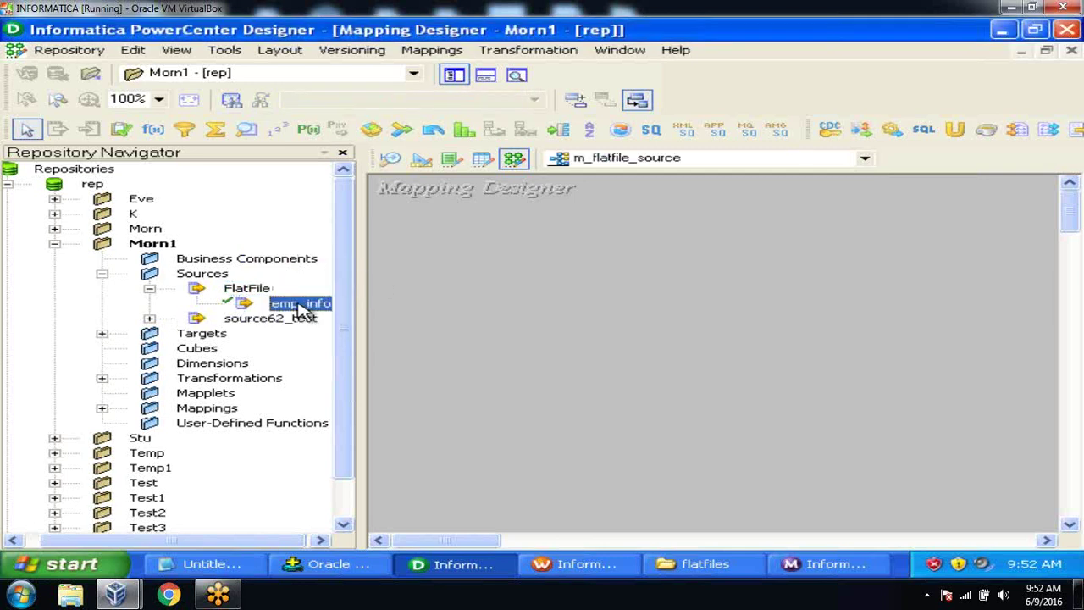
pyautogui.moveTo(302, 310); pyautogui.dragTo(541, 280)
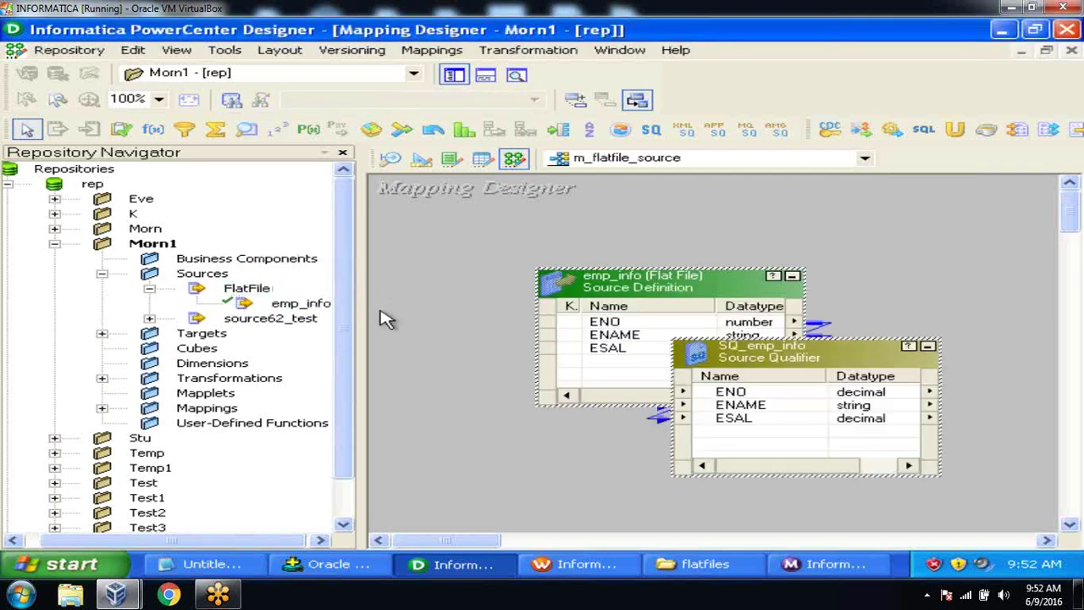
pyautogui.click(102, 334)
pyautogui.click(241, 201)
pyautogui.moveTo(240, 201); pyautogui.dragTo(907, 268)
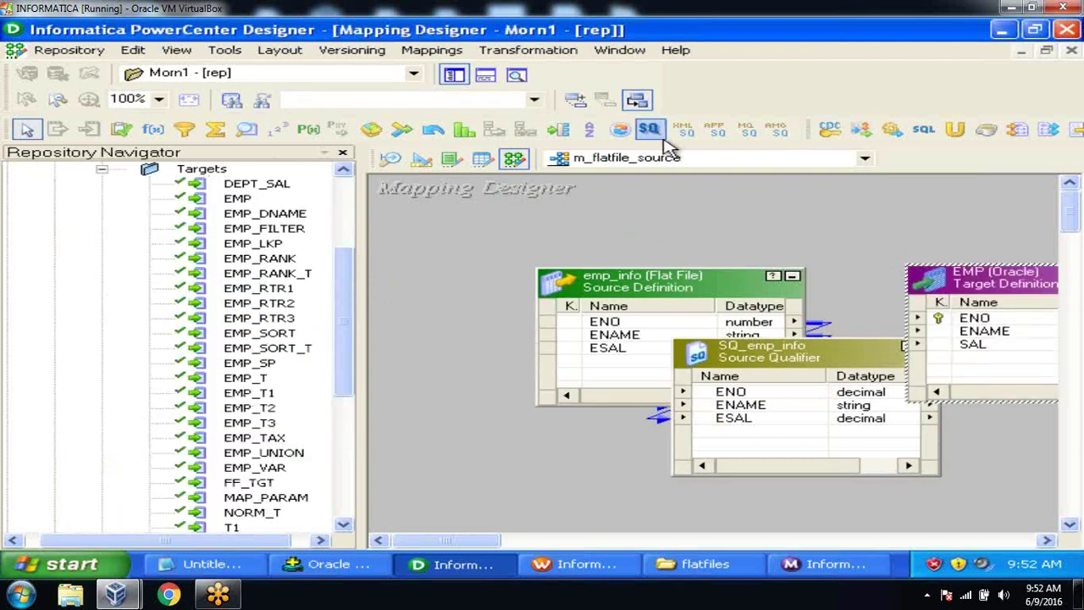
pyautogui.click(453, 75)
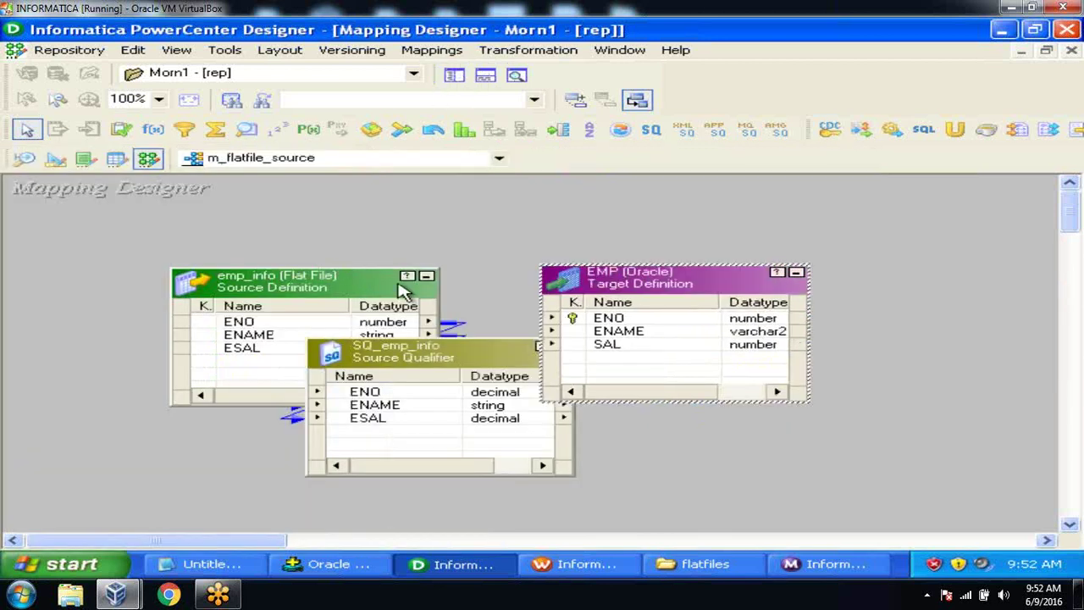
pyautogui.click(425, 277)
pyautogui.moveTo(699, 289); pyautogui.dragTo(931, 282)
# Step: Review SQ_emp_info's properties without changing anything
pyautogui.doubleClick(417, 348)
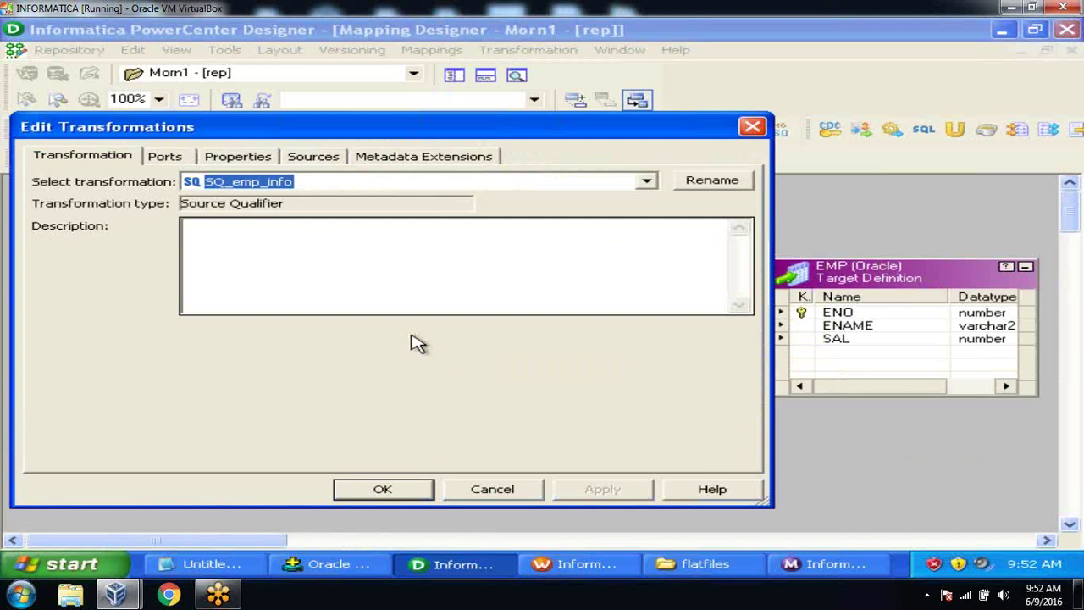
pyautogui.click(233, 159)
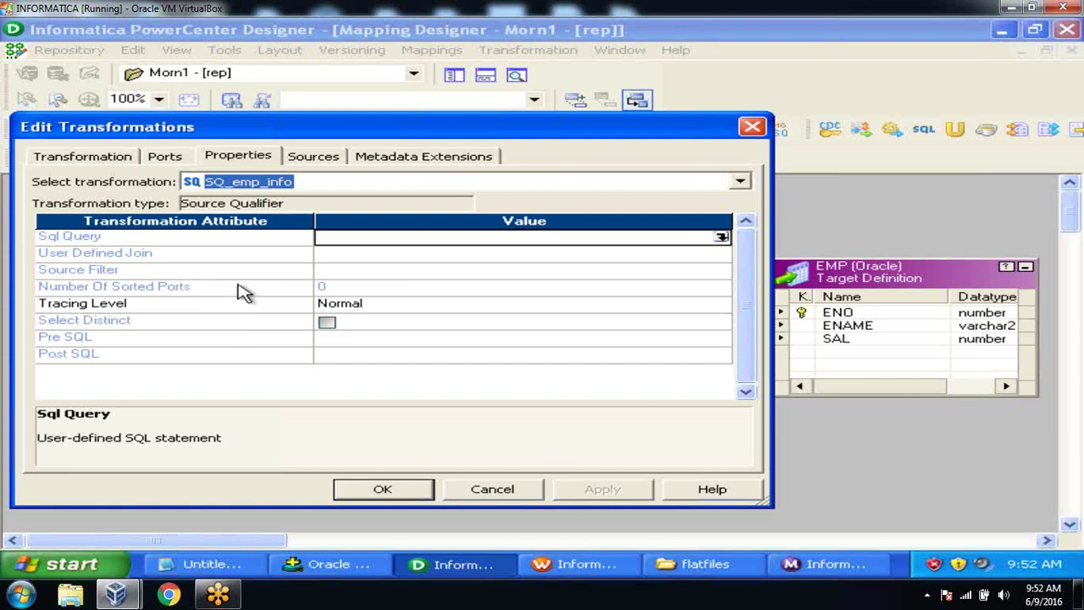
pyautogui.click(377, 497)
# Step: Move emp_info and SQ_emp_info up and left on the canvas
pyautogui.moveTo(201, 298); pyautogui.dragTo(59, 254)
pyautogui.moveTo(365, 362); pyautogui.dragTo(837, 314)
pyautogui.click(334, 359)
# Step: Link SQ_emp_info's ENAME and ESAL ports to EMP's ENAME and SAL columns
pyautogui.click(386, 370)
pyautogui.moveTo(309, 373); pyautogui.dragTo(842, 329)
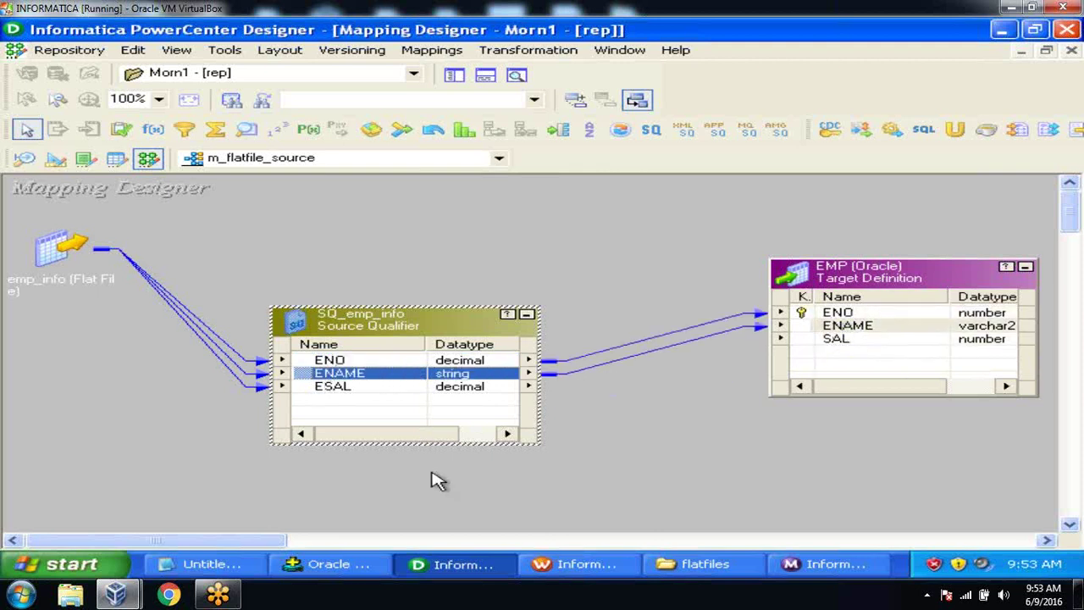
pyautogui.click(349, 386)
pyautogui.moveTo(310, 388); pyautogui.dragTo(800, 346)
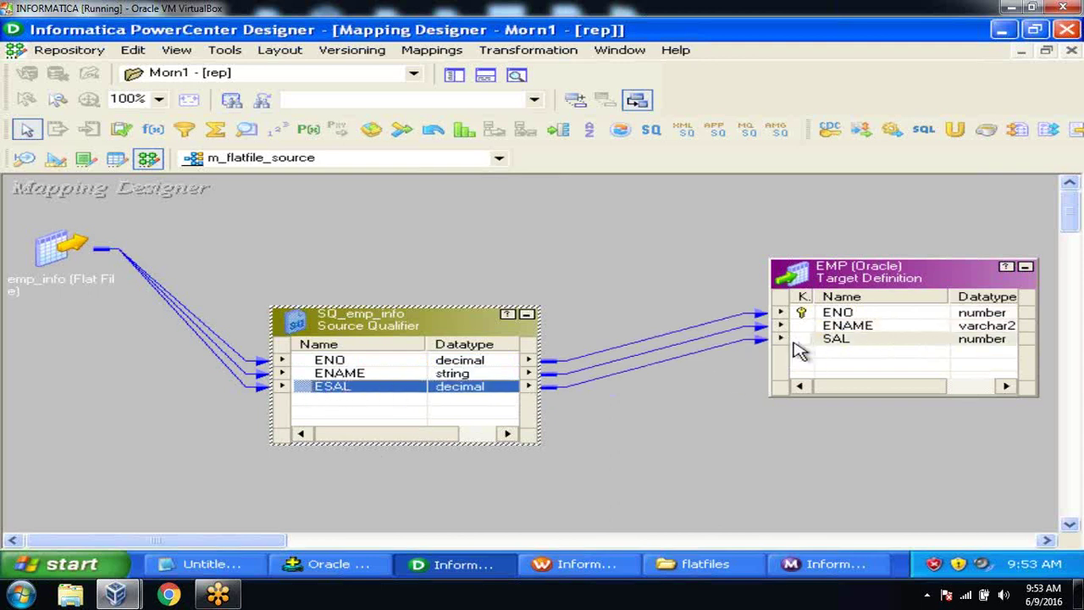
# Step: Arrange all mapping objects as icons and save the mapping to the repository
pyautogui.rightClick(665, 291)
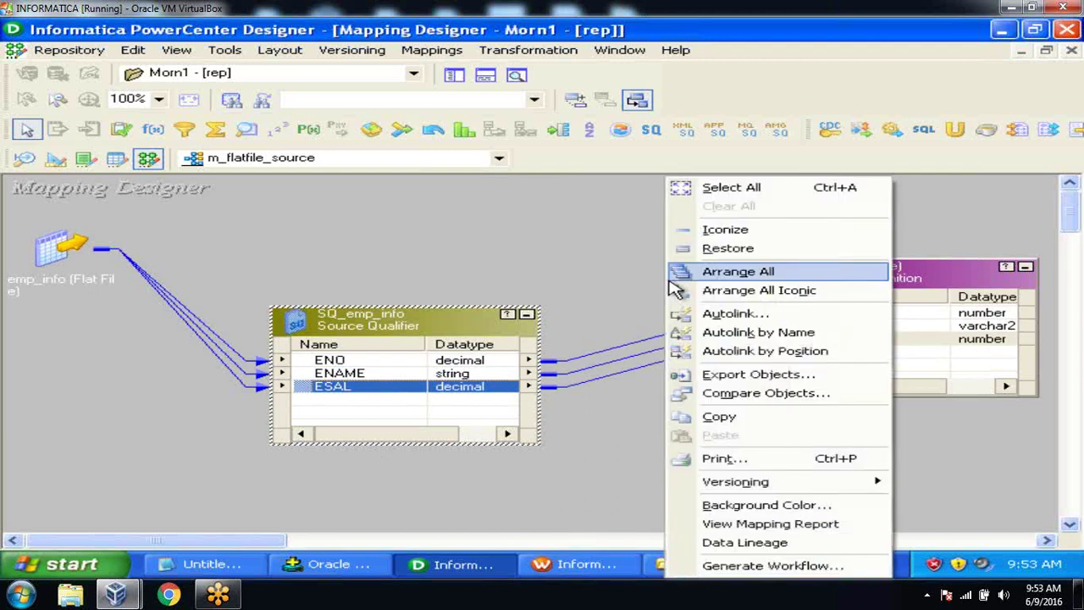
pyautogui.click(716, 297)
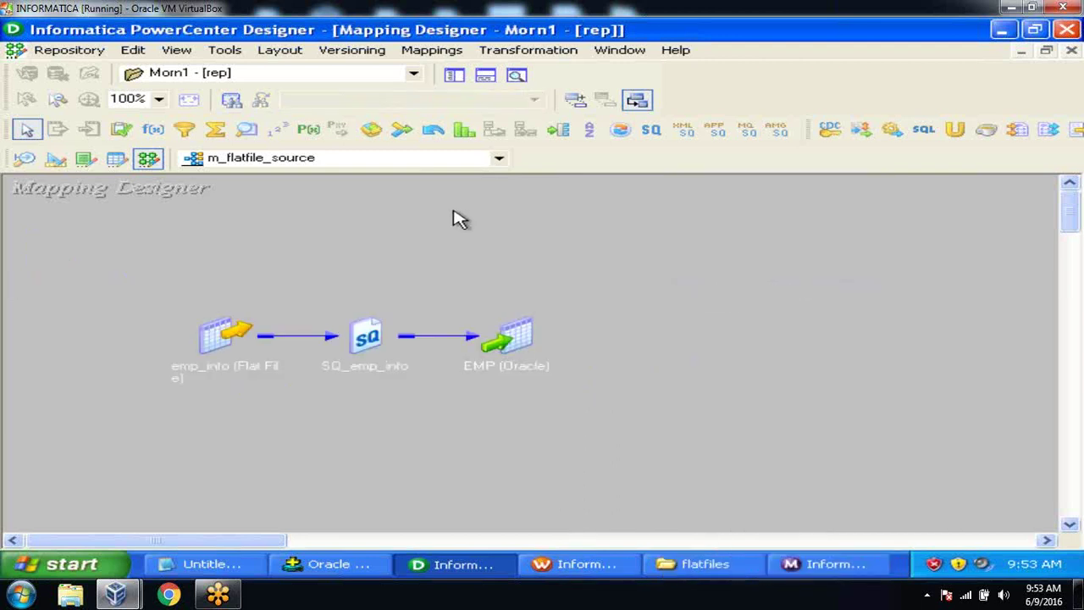
pyautogui.click(69, 51)
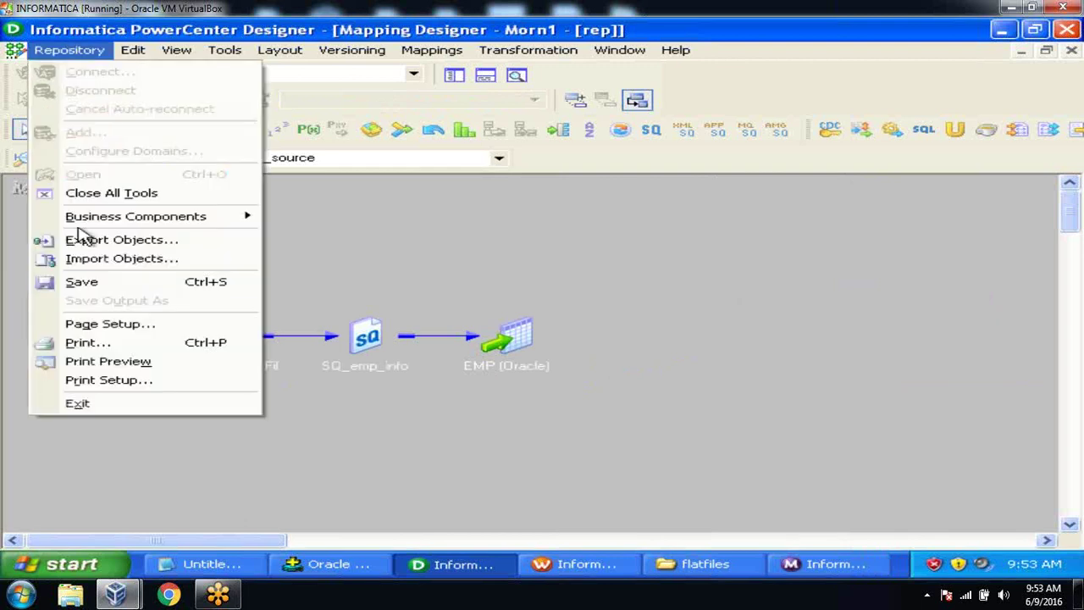
pyautogui.click(85, 291)
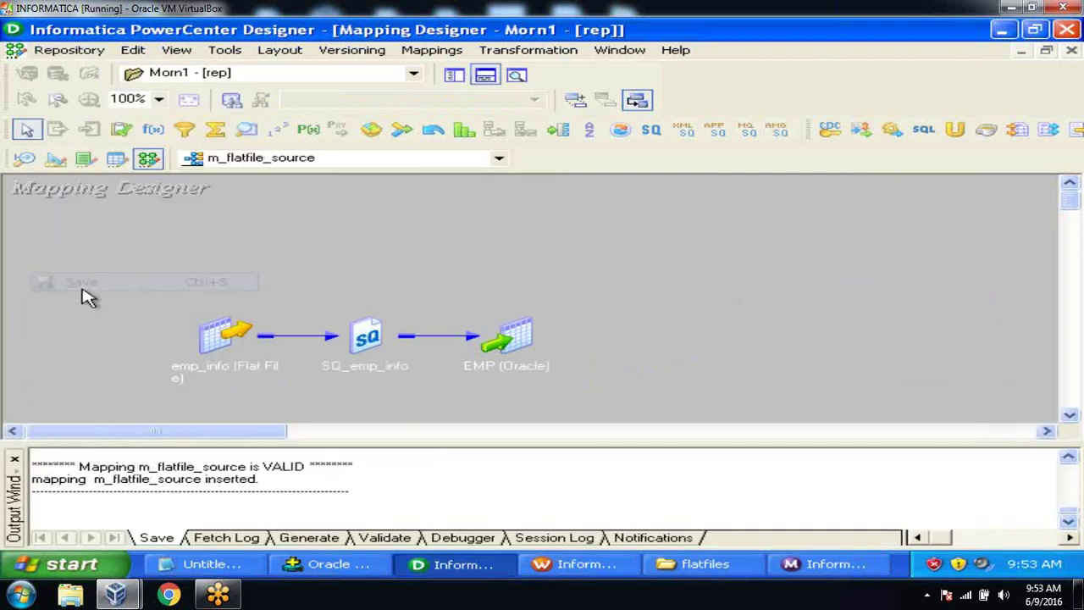
pyautogui.click(14, 461)
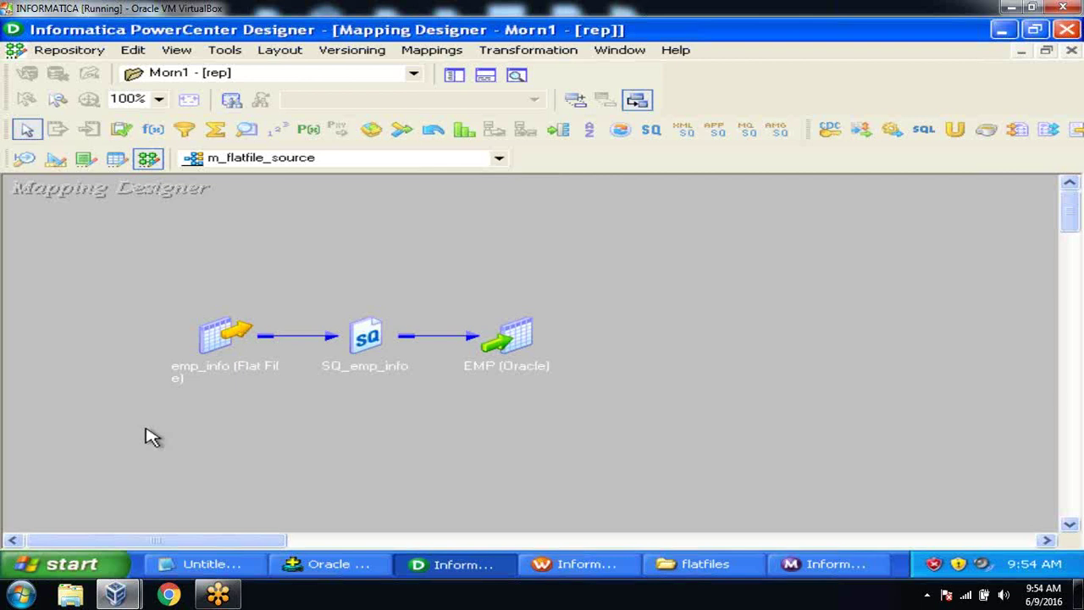
# Step: Bring Workflow Manager to the front, showing workflow wf_test2 in the Workflow Designer
pyautogui.click(572, 565)
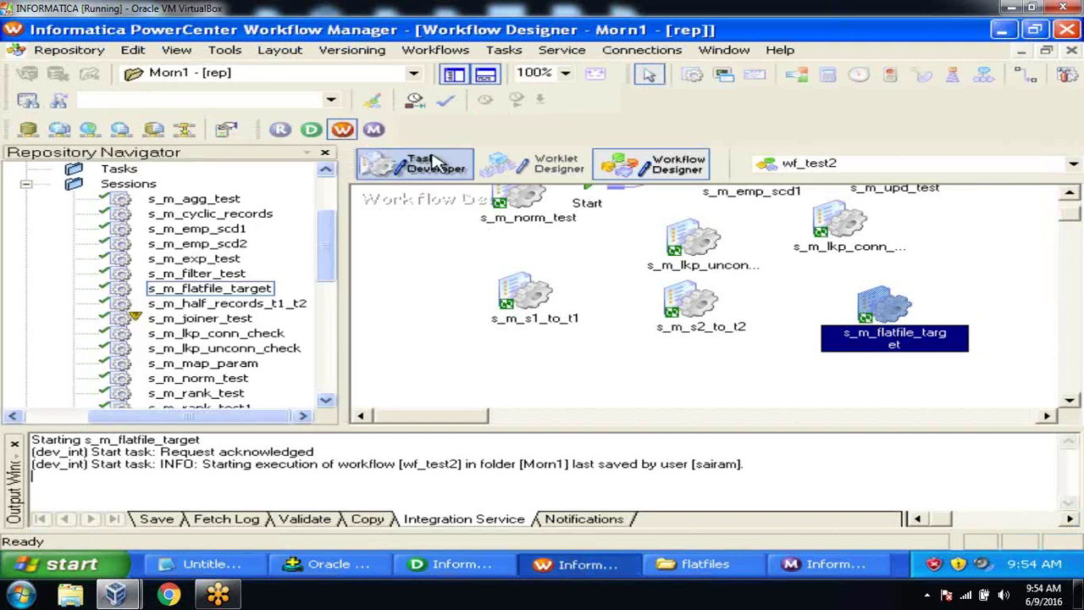
# Step: Clear all existing tasks from the Task Developer workspace
pyautogui.click(434, 161)
pyautogui.rightClick(575, 223)
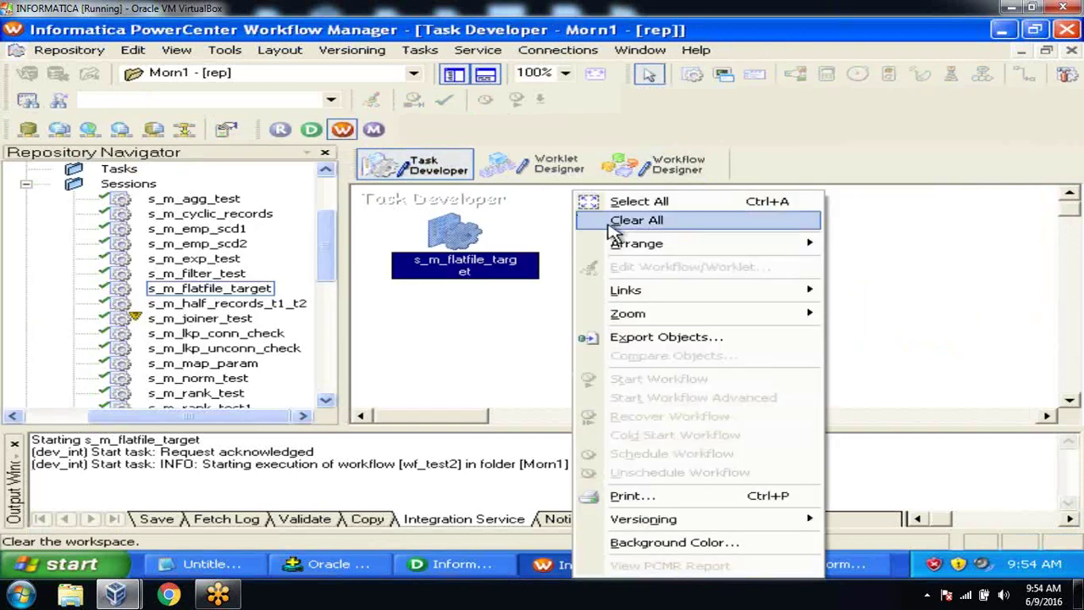
pyautogui.click(612, 227)
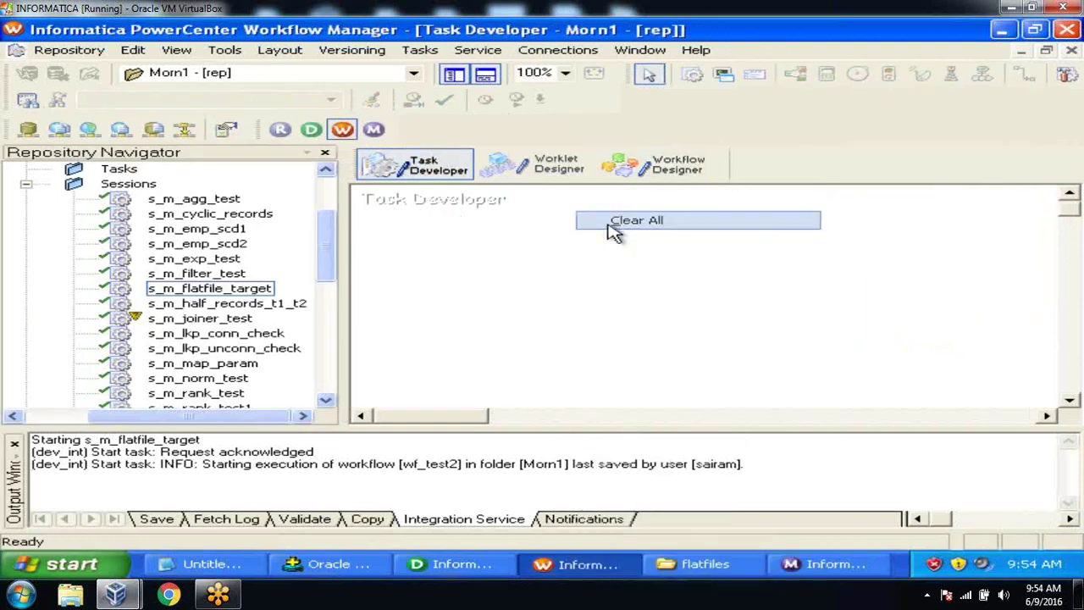
# Step: Create a session named s_m_flatfile_source that uses the m_flatfile_source mapping
pyautogui.click(421, 50)
pyautogui.click(434, 73)
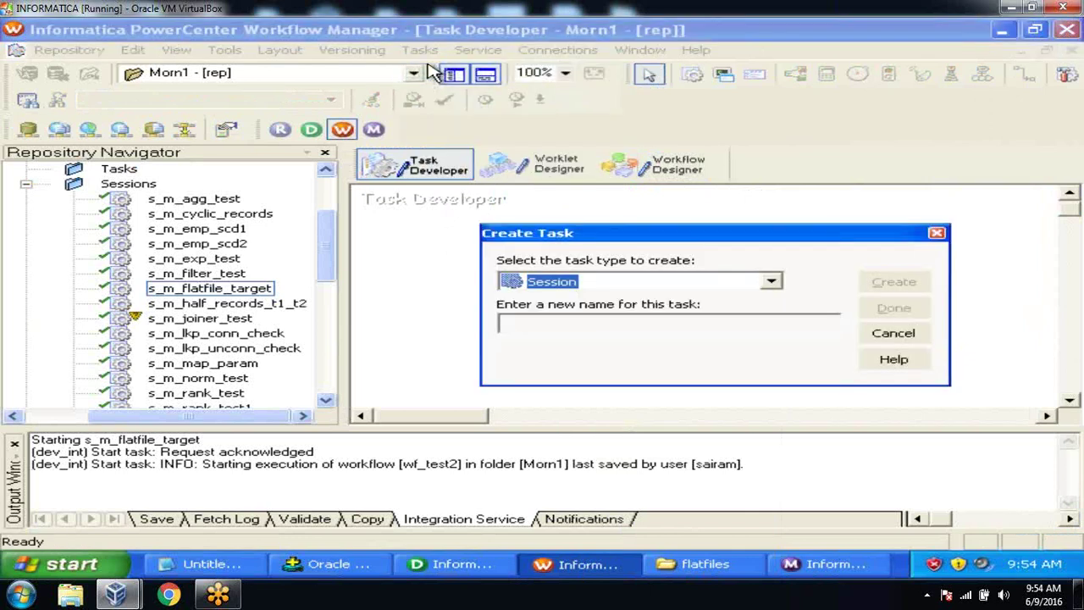
pyautogui.click(559, 320)
pyautogui.write('s_m_flatfile_source')
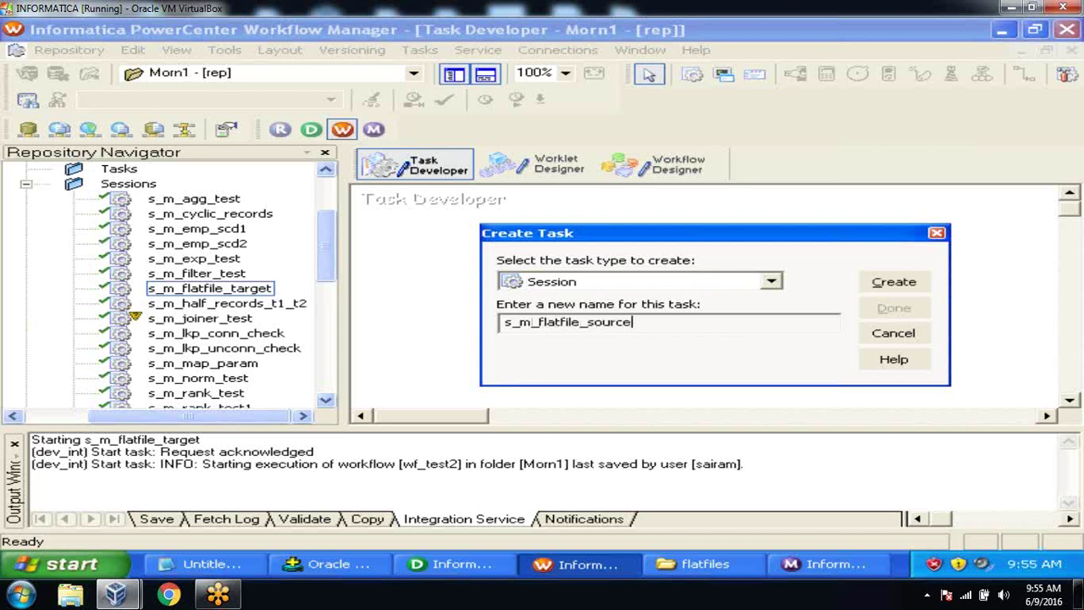
pyautogui.click(889, 281)
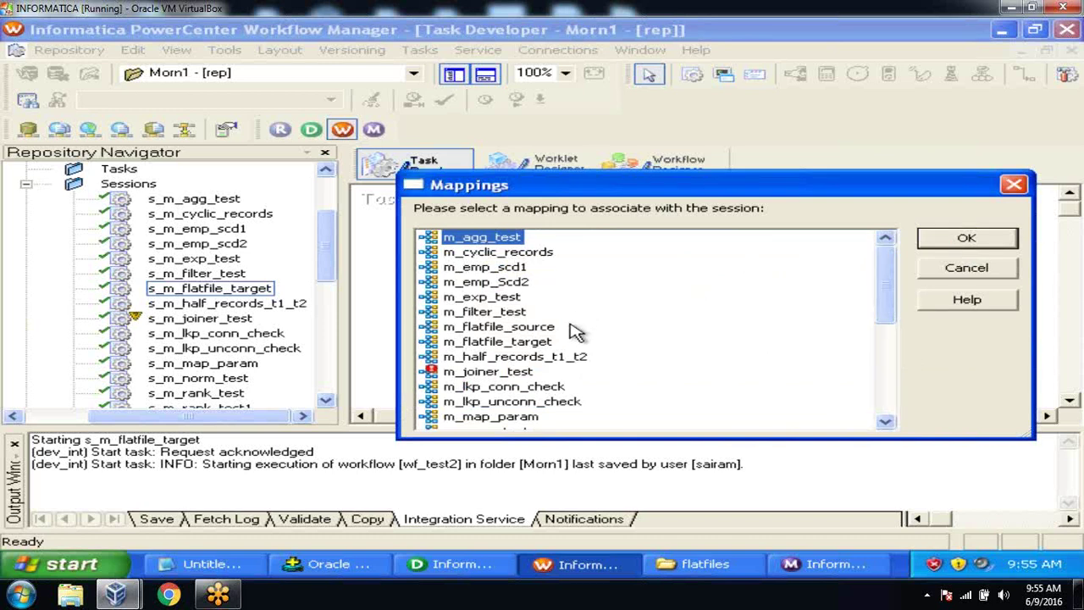
pyautogui.click(543, 330)
pyautogui.click(961, 241)
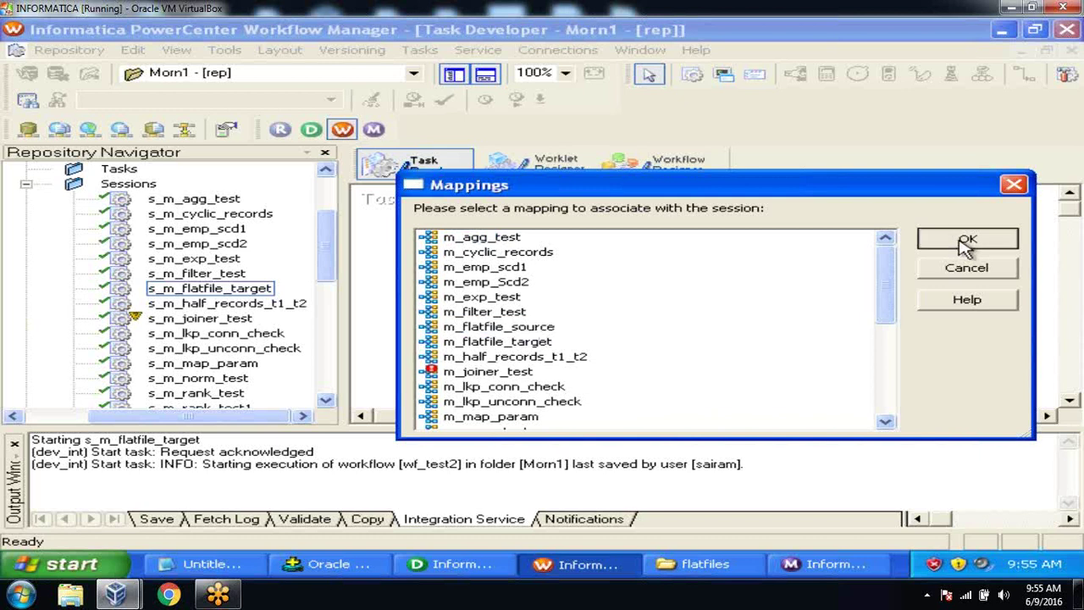
pyautogui.click(904, 308)
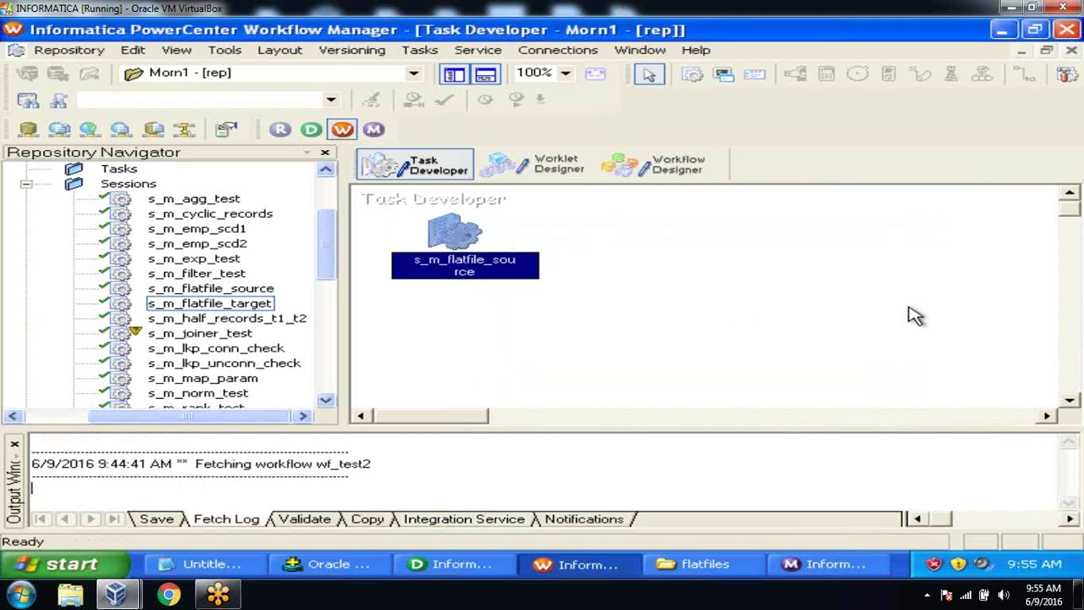
pyautogui.doubleClick(450, 230)
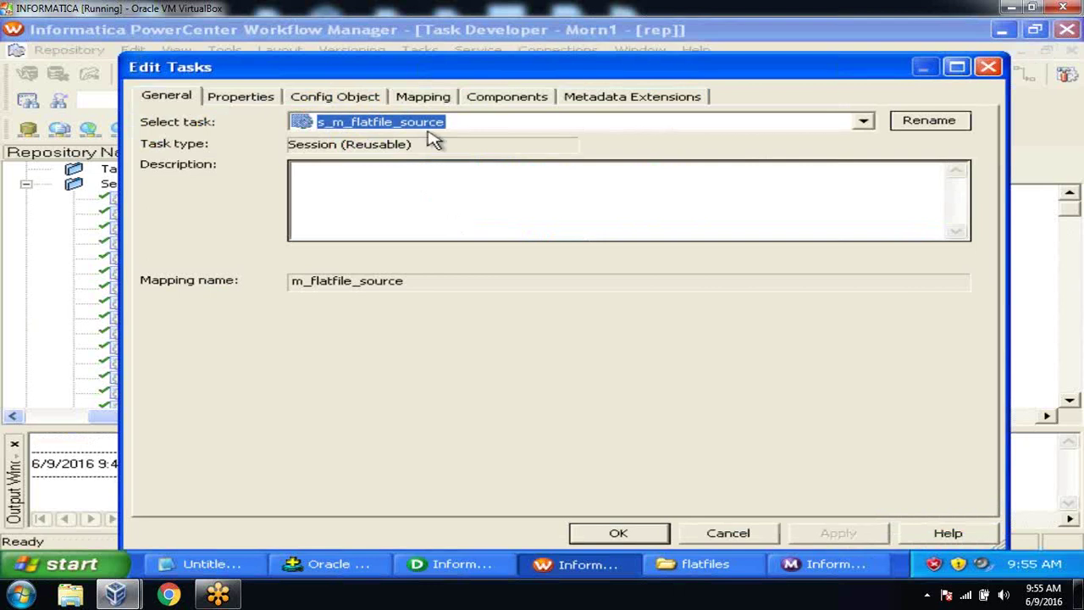
pyautogui.click(423, 98)
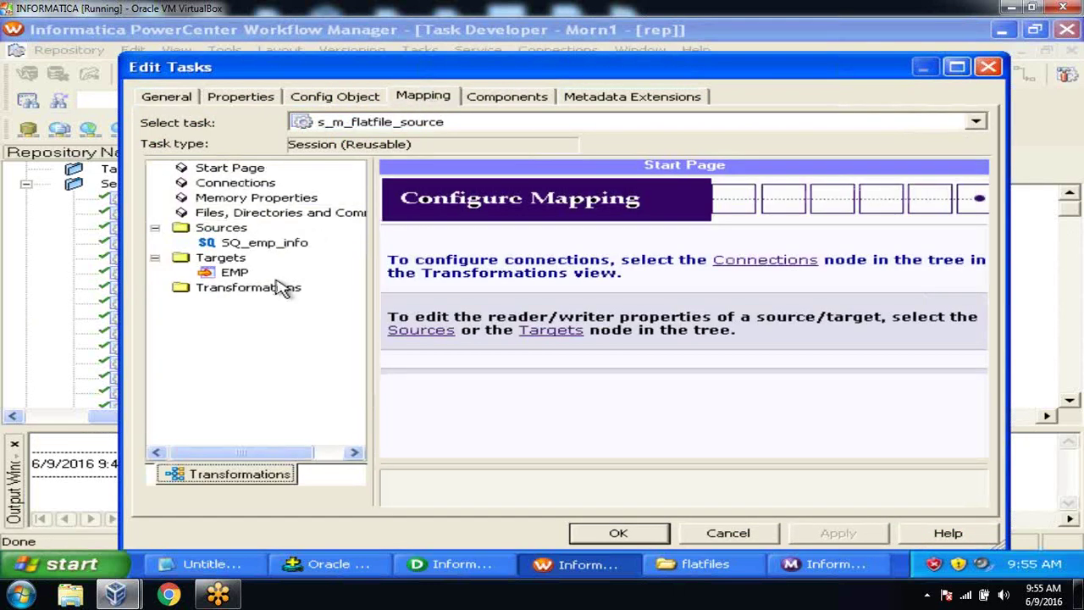
pyautogui.click(234, 273)
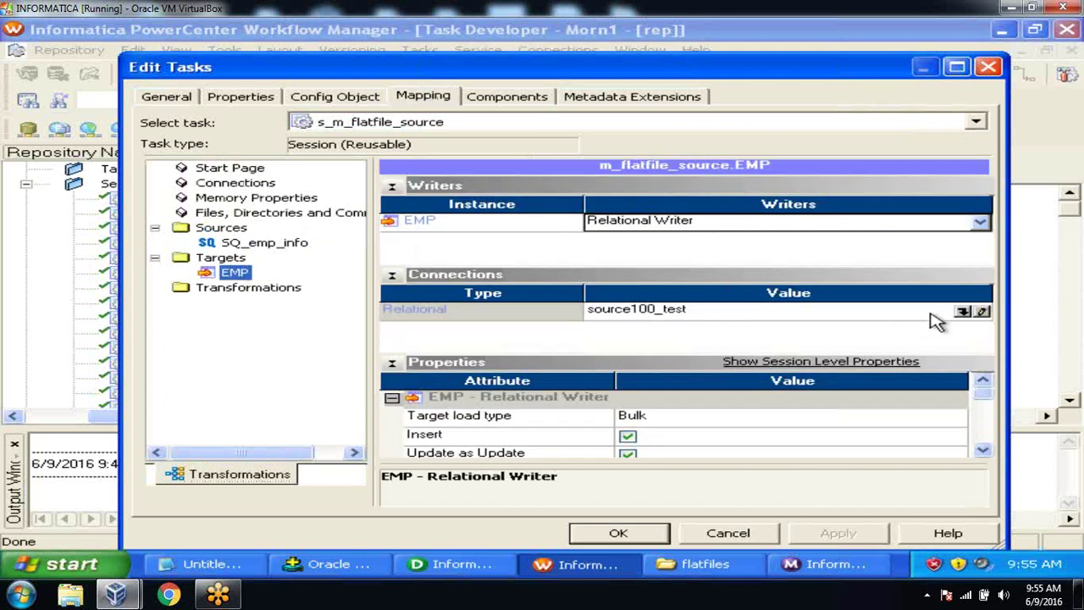
pyautogui.click(964, 314)
pyautogui.click(623, 404)
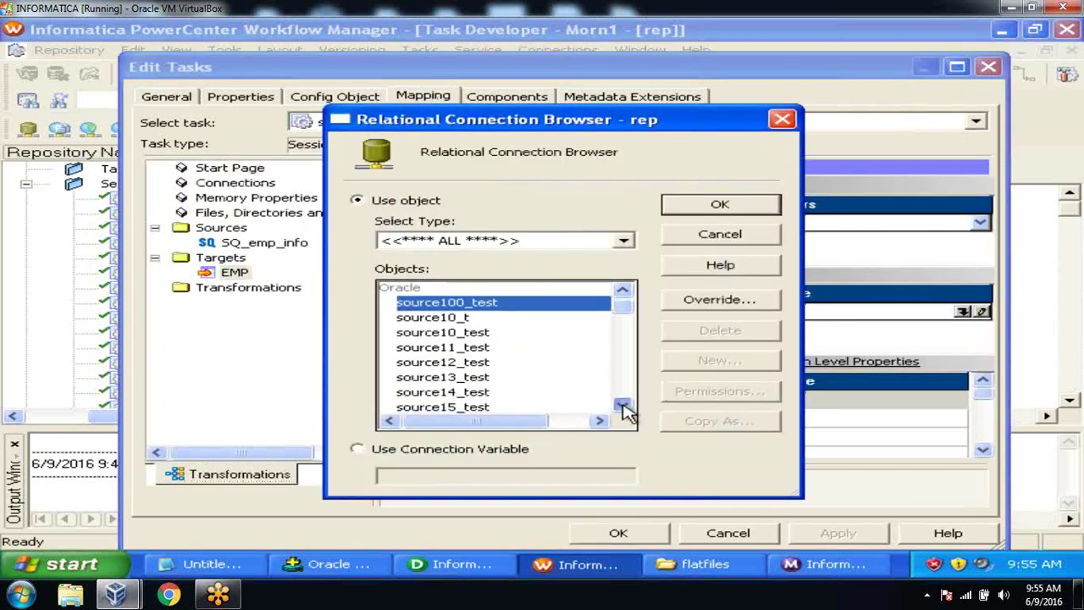
pyautogui.click(622, 404)
pyautogui.click(622, 404)
pyautogui.click(622, 405)
pyautogui.click(622, 404)
pyautogui.click(622, 405)
pyautogui.click(622, 404)
pyautogui.click(622, 405)
pyautogui.click(622, 405)
pyautogui.click(622, 405)
pyautogui.click(622, 404)
pyautogui.click(622, 405)
pyautogui.click(623, 404)
pyautogui.click(622, 405)
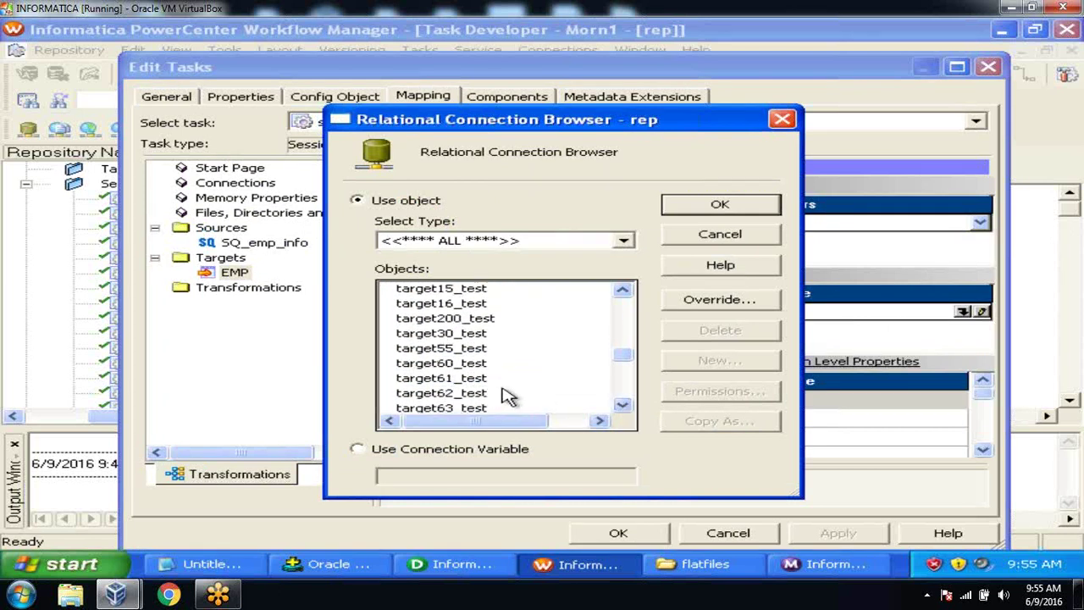
pyautogui.click(478, 395)
pyautogui.click(717, 207)
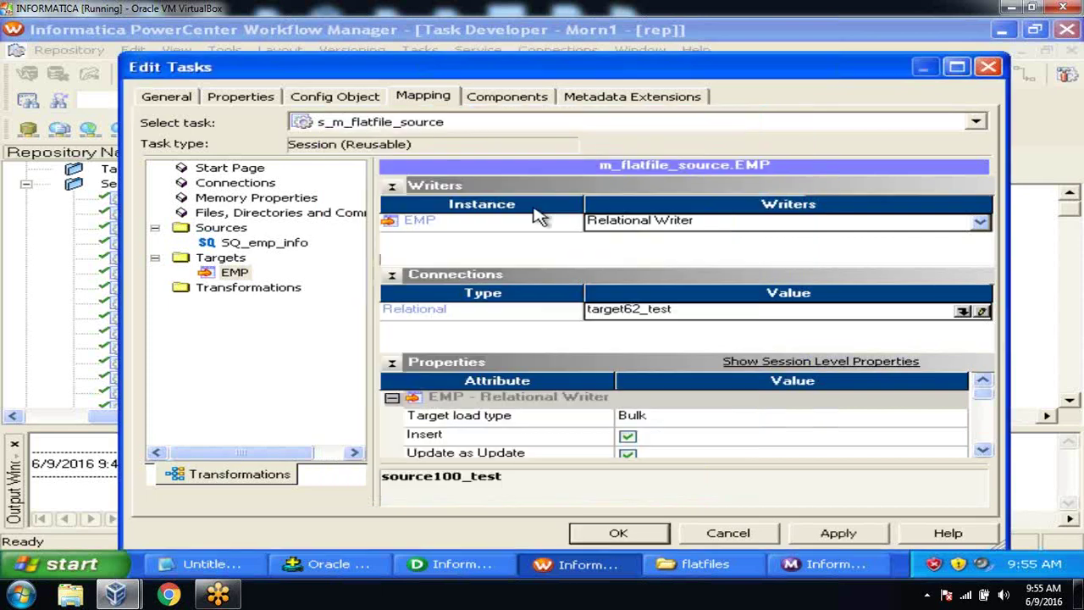
# Step: Set the SQ_emp_info source file directory to c:\flatfiles and apply the change
pyautogui.click(288, 243)
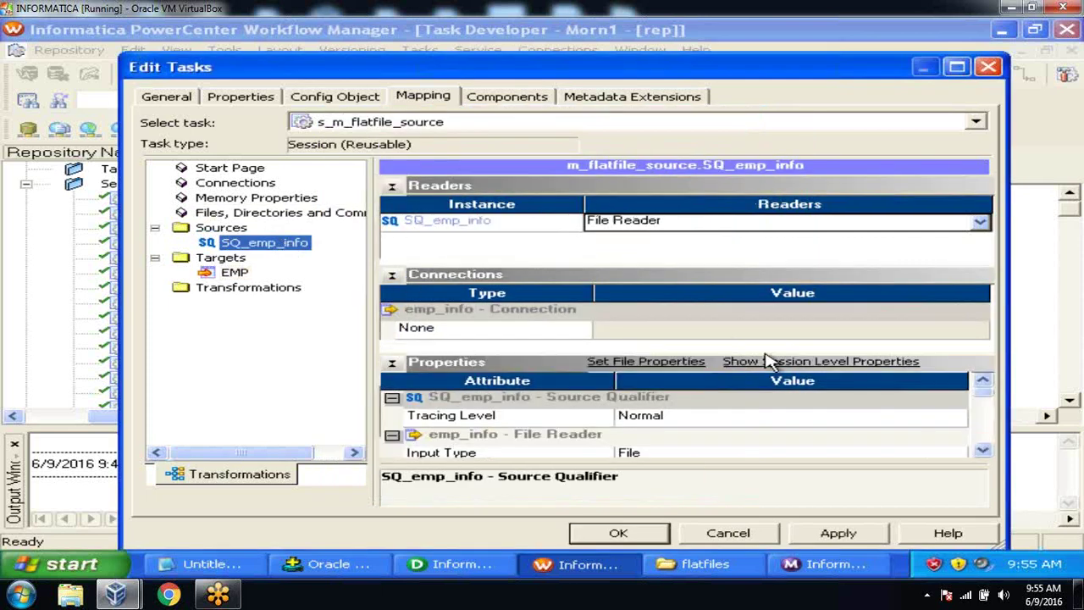
pyautogui.click(983, 449)
pyautogui.click(983, 450)
pyautogui.click(983, 450)
pyautogui.click(983, 450)
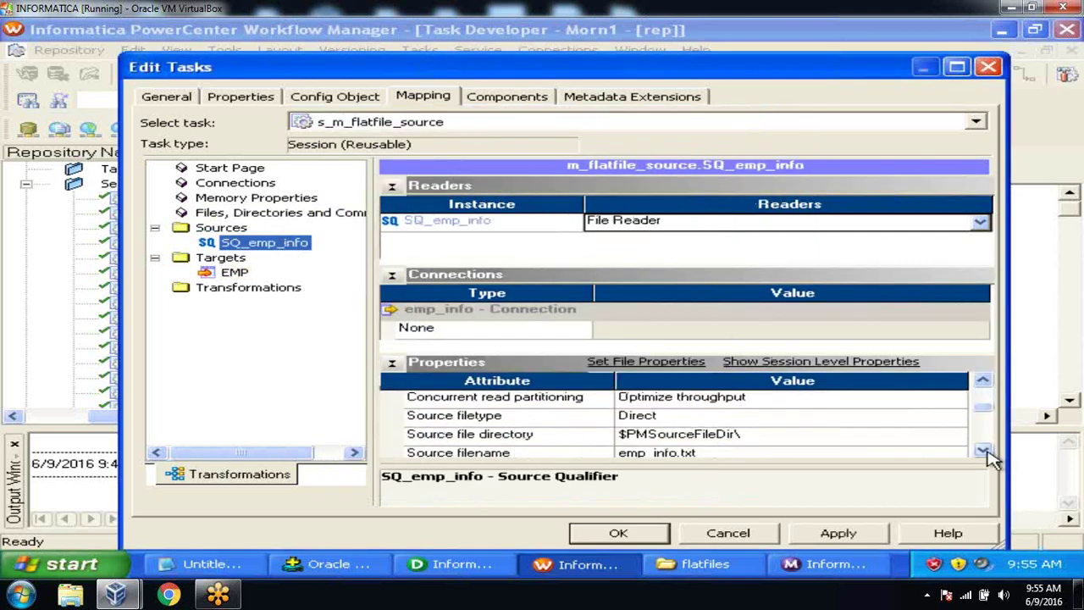
pyautogui.click(983, 450)
pyautogui.click(983, 450)
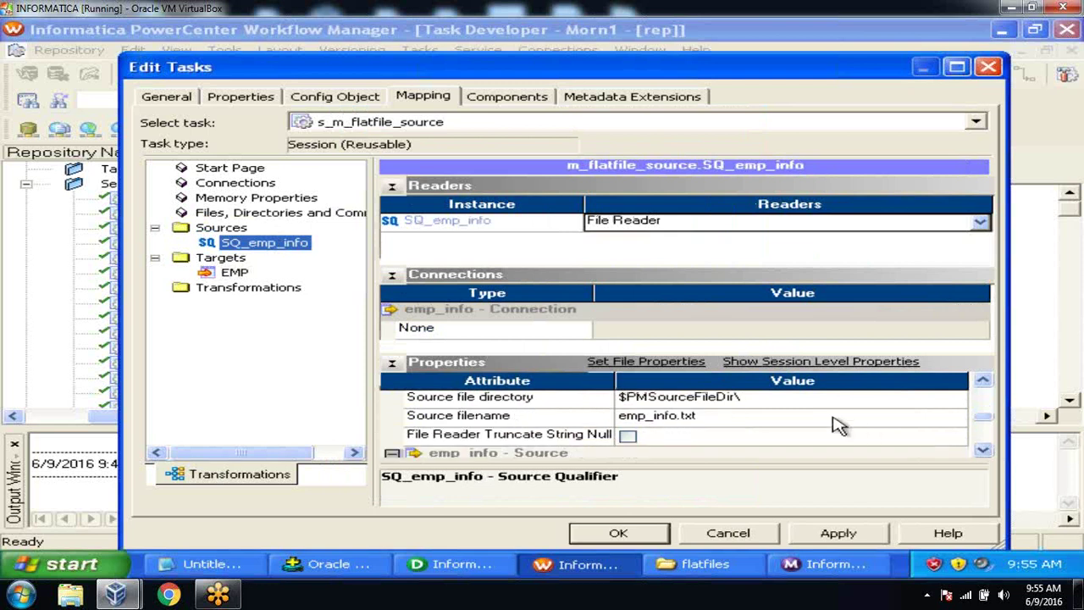
pyautogui.click(696, 566)
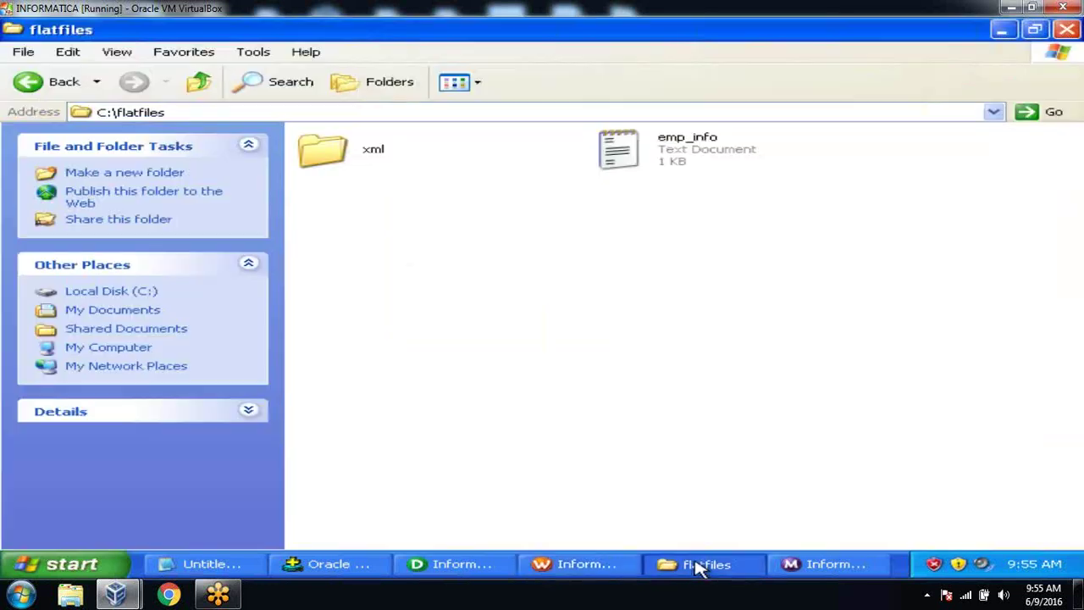
pyautogui.click(696, 565)
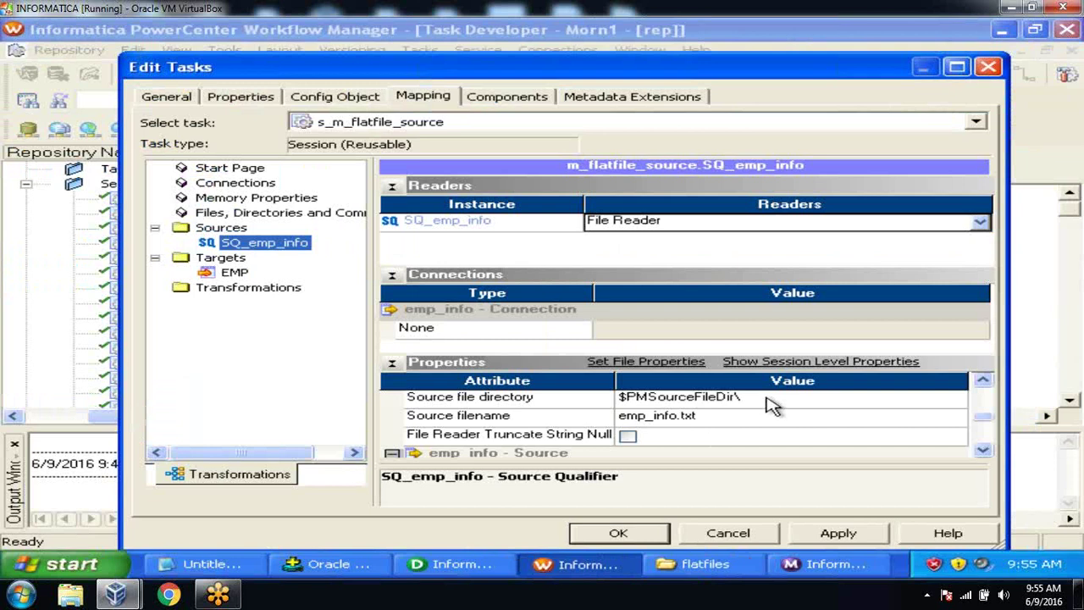
pyautogui.click(764, 397)
pyautogui.write('c:\\')
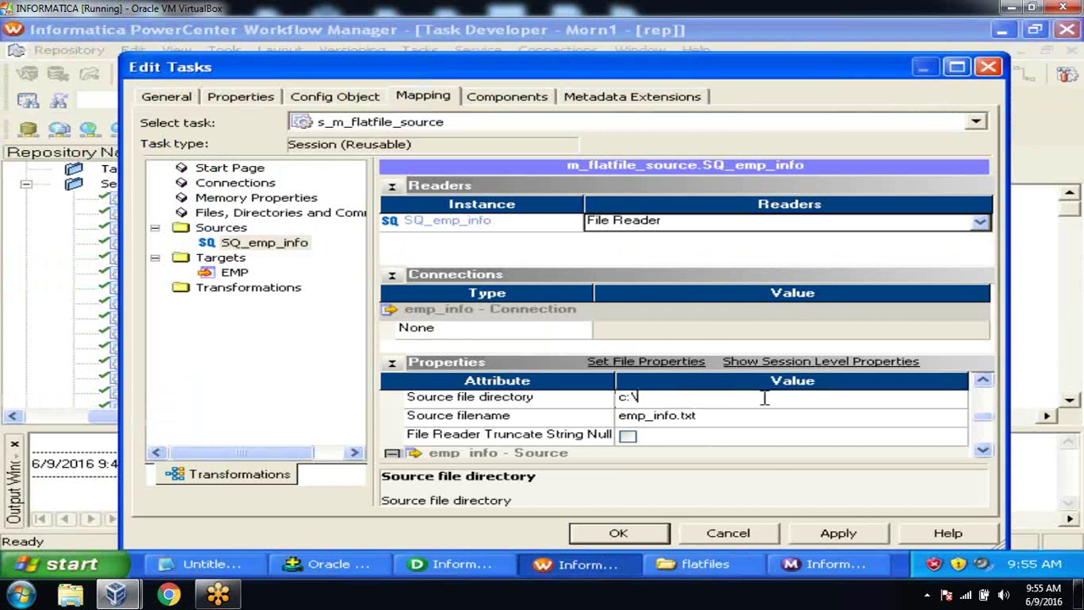
pyautogui.write('flatfiles')
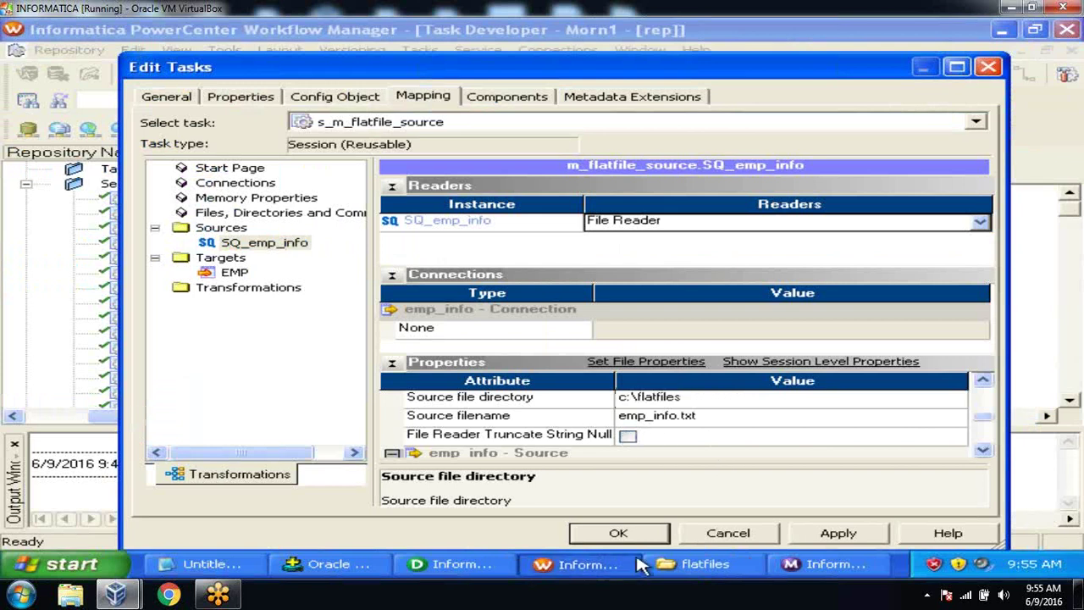
pyautogui.click(696, 564)
pyautogui.click(695, 565)
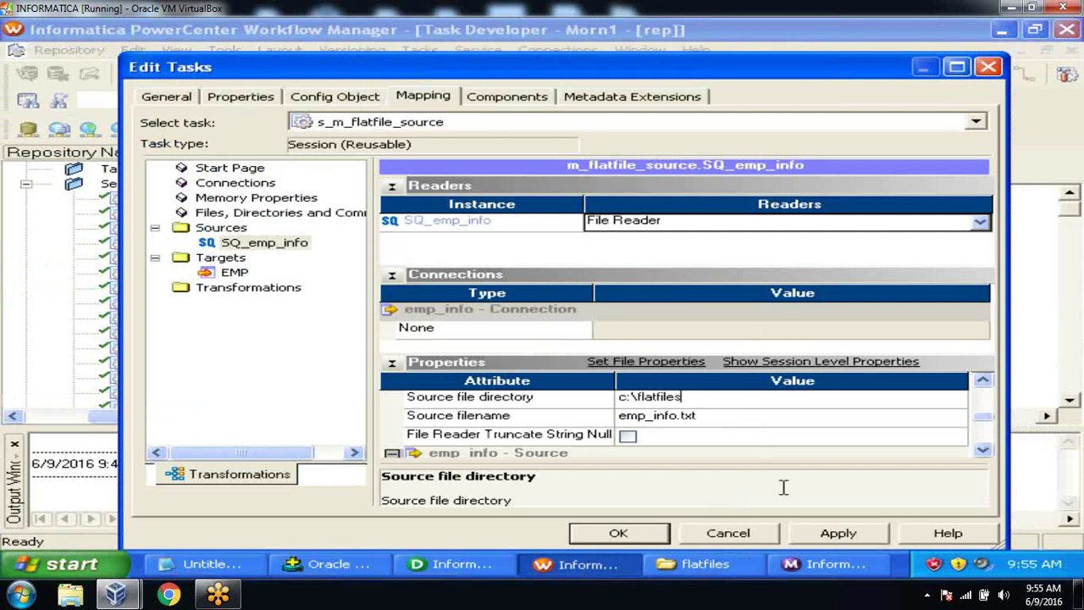
pyautogui.click(819, 534)
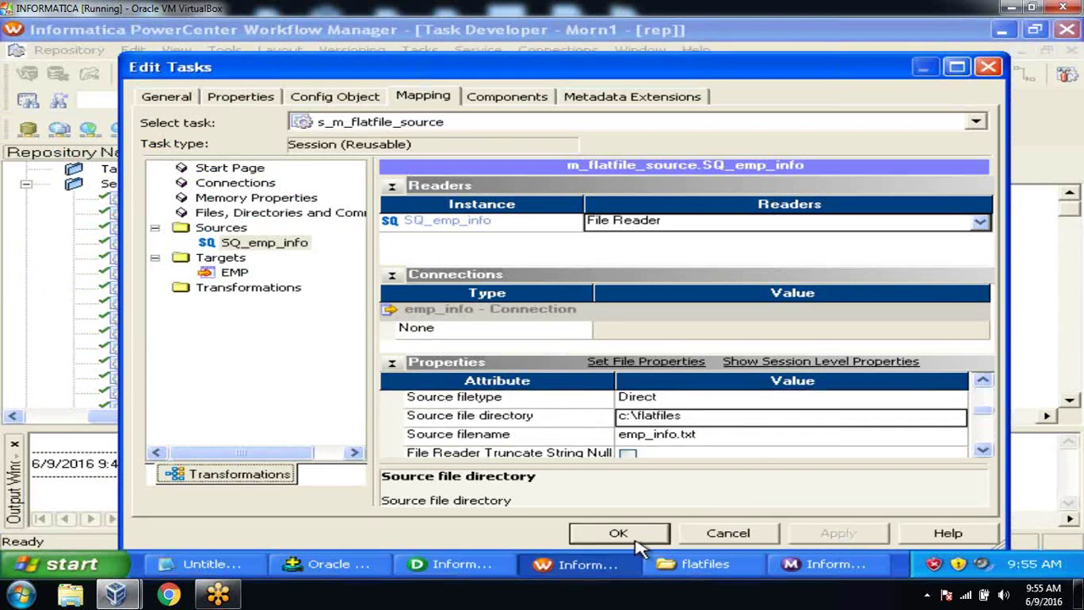
pyautogui.click(639, 535)
# Step: Save the edited s_m_flatfile_source session to the repository
pyautogui.click(85, 51)
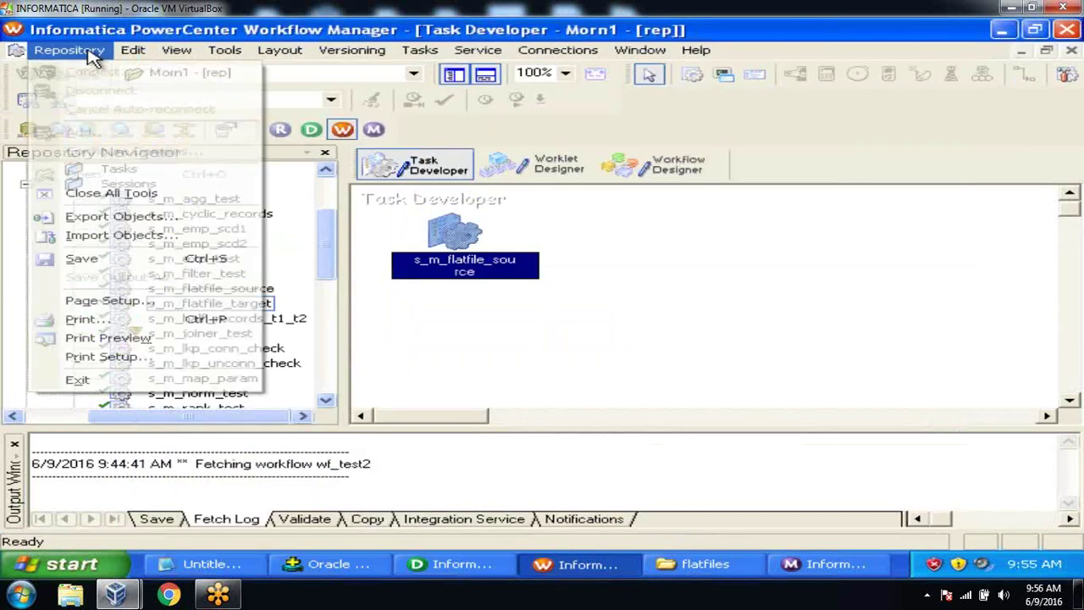
pyautogui.click(112, 256)
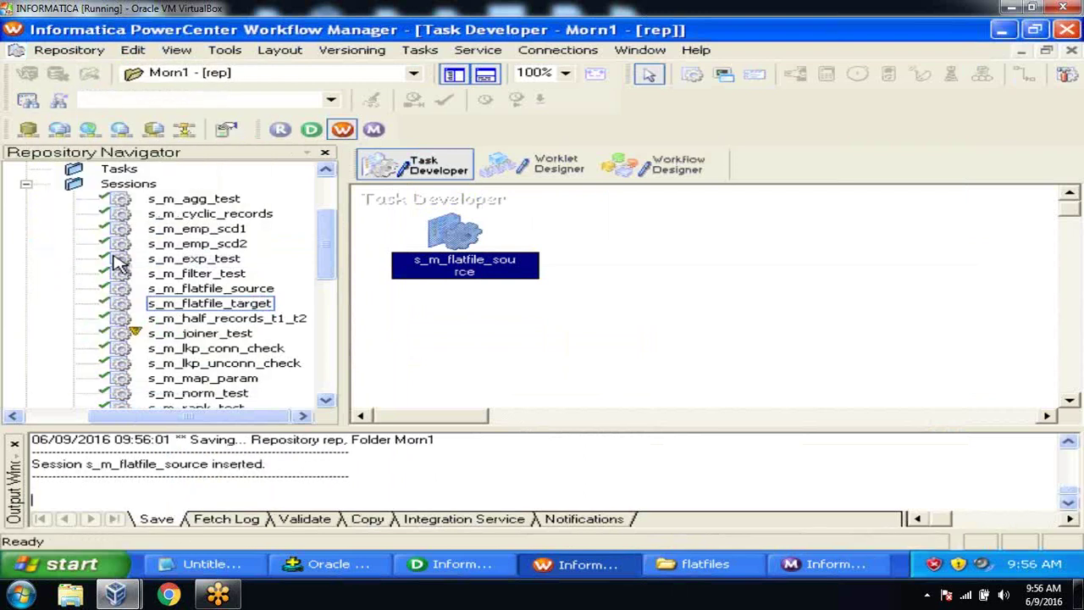
pyautogui.click(16, 445)
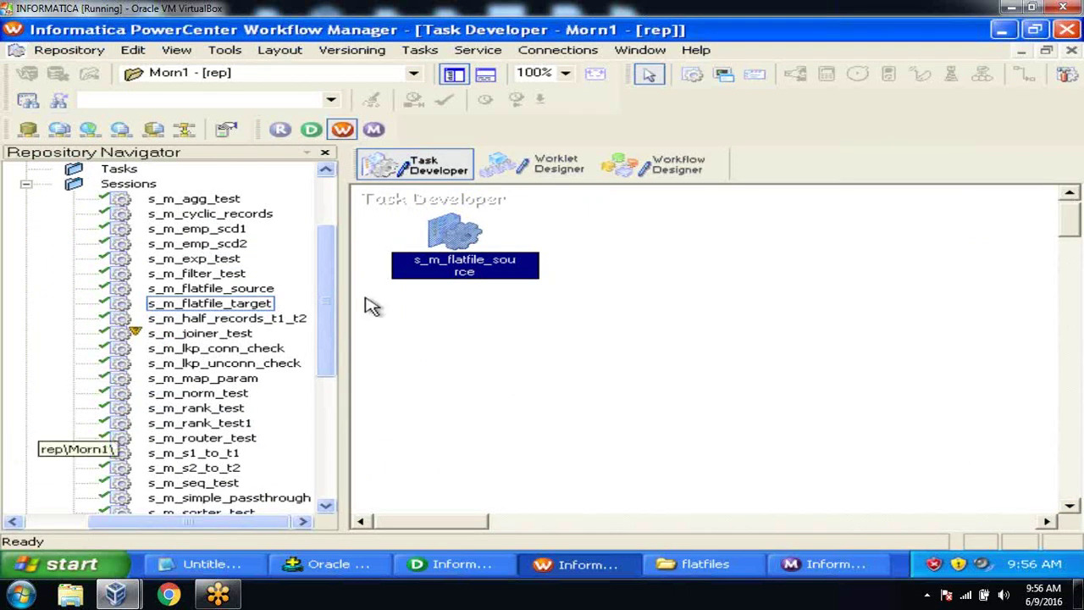
# Step: Add s_m_flatfile_source to the wf_test2 workflow and save the workflow
pyautogui.click(689, 159)
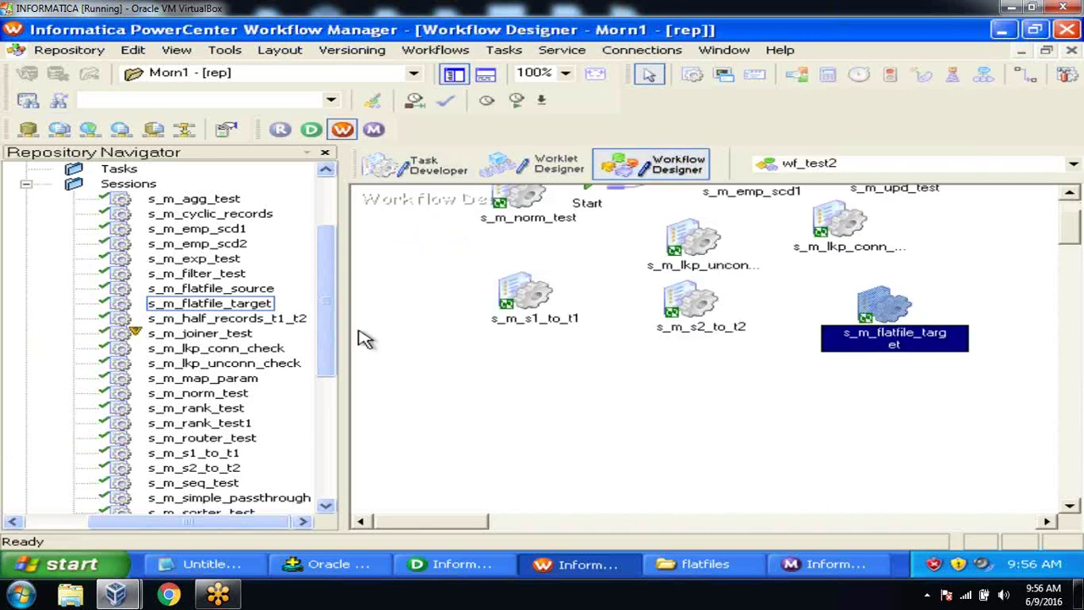
pyautogui.click(264, 290)
pyautogui.moveTo(269, 295); pyautogui.dragTo(440, 225)
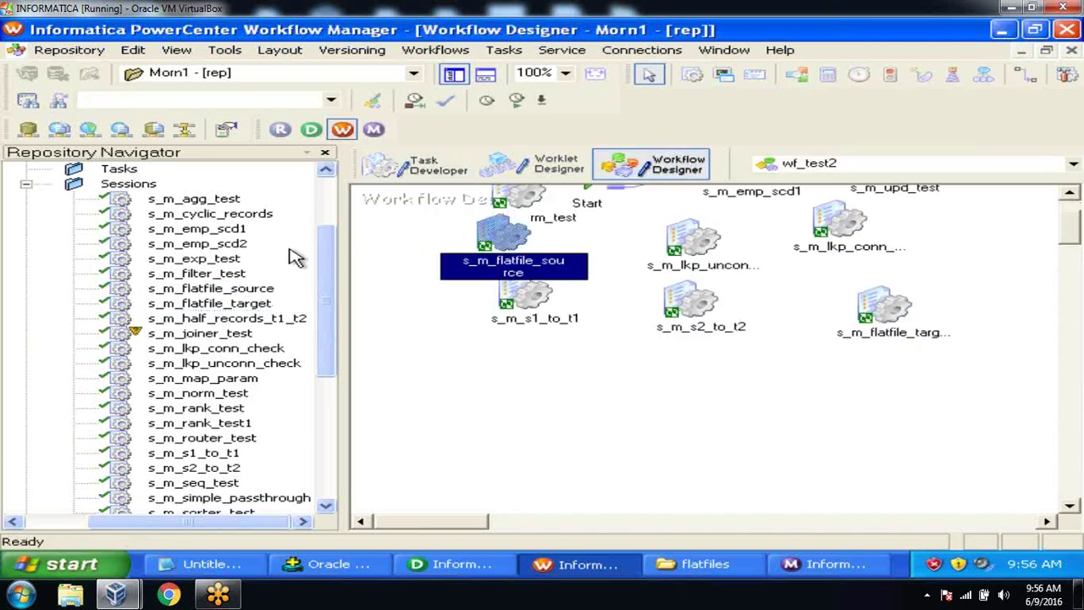
pyautogui.click(70, 50)
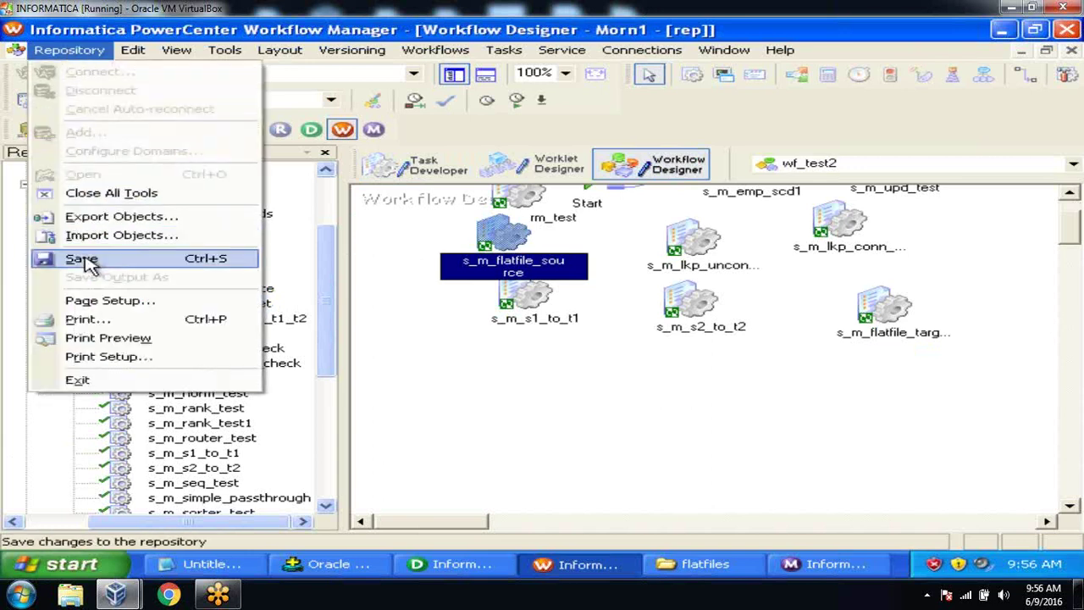
pyautogui.click(92, 258)
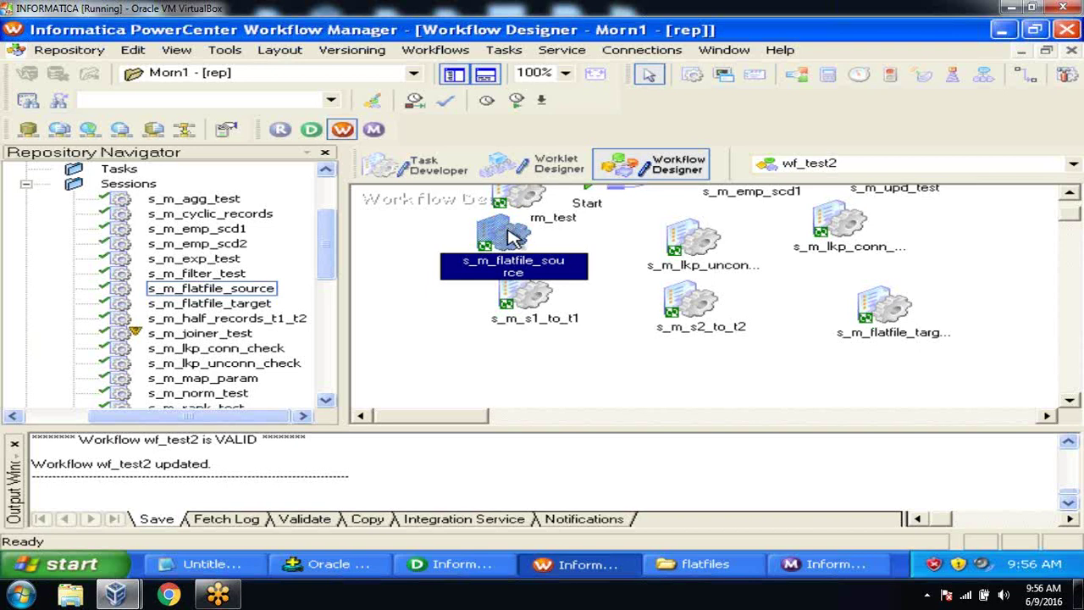
# Step: Start the s_m_flatfile_source task and watch it in Workflow Monitor
pyautogui.rightClick(508, 237)
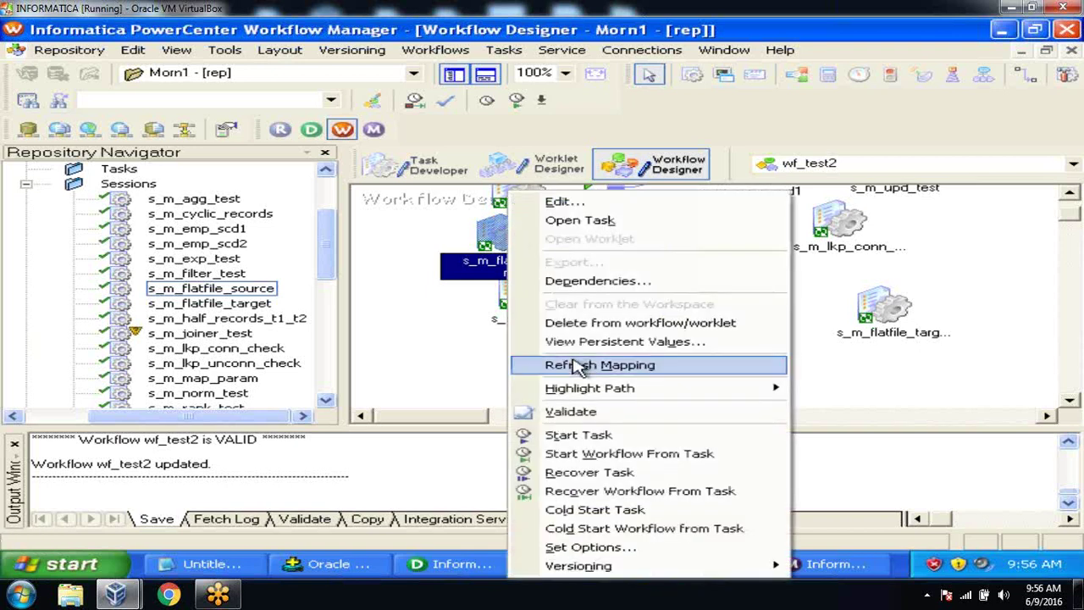
pyautogui.click(579, 442)
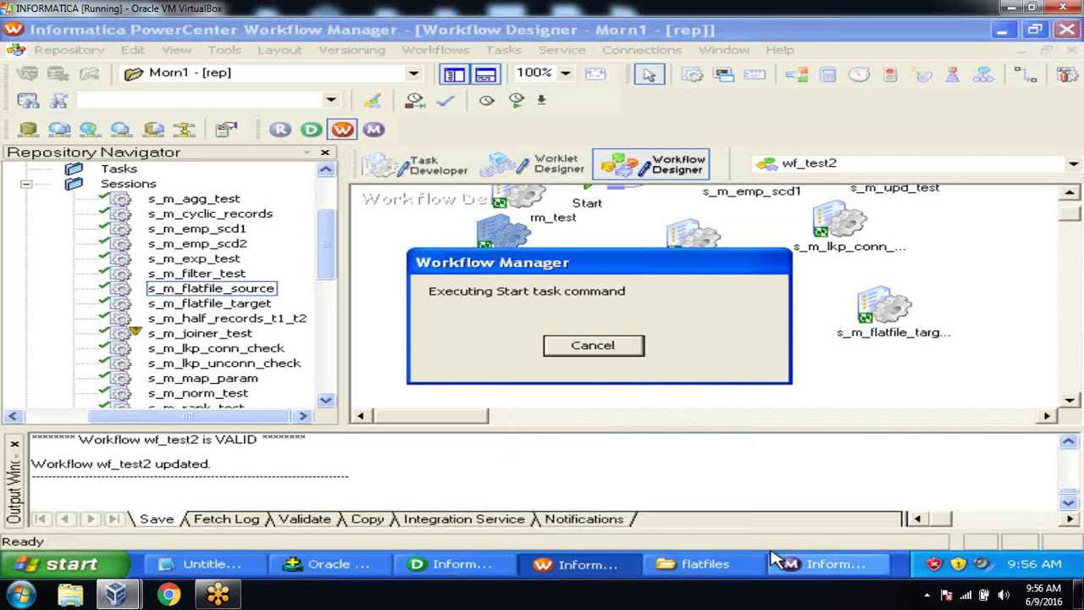
pyautogui.click(816, 567)
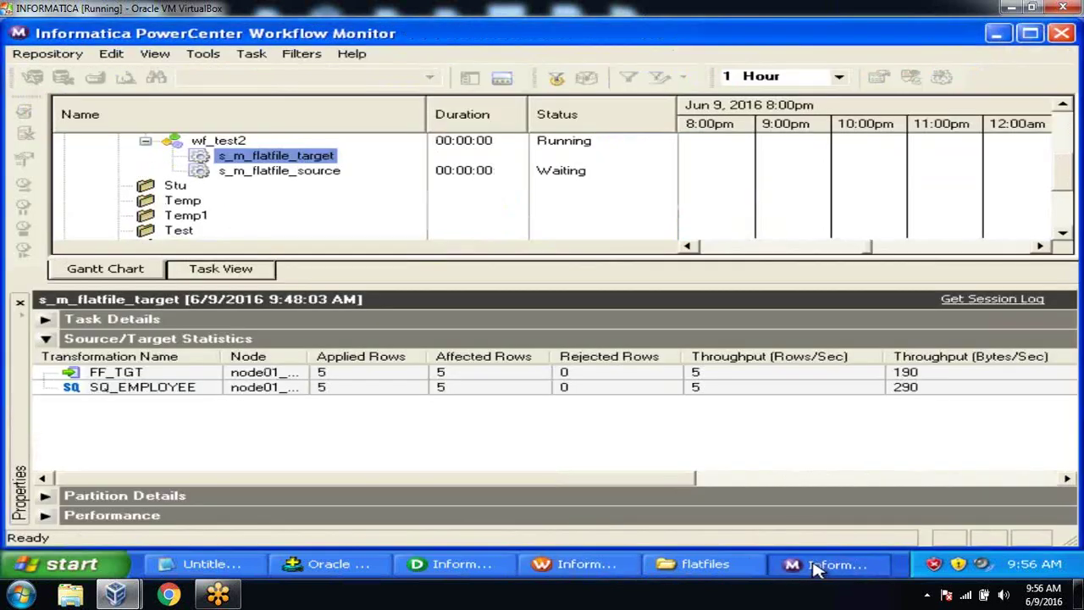
# Step: Check the run statistics for 5 rows loaded into EMP, then enter 'select *from emp;' in SQL*Plus
pyautogui.click(326, 173)
pyautogui.rightClick(325, 172)
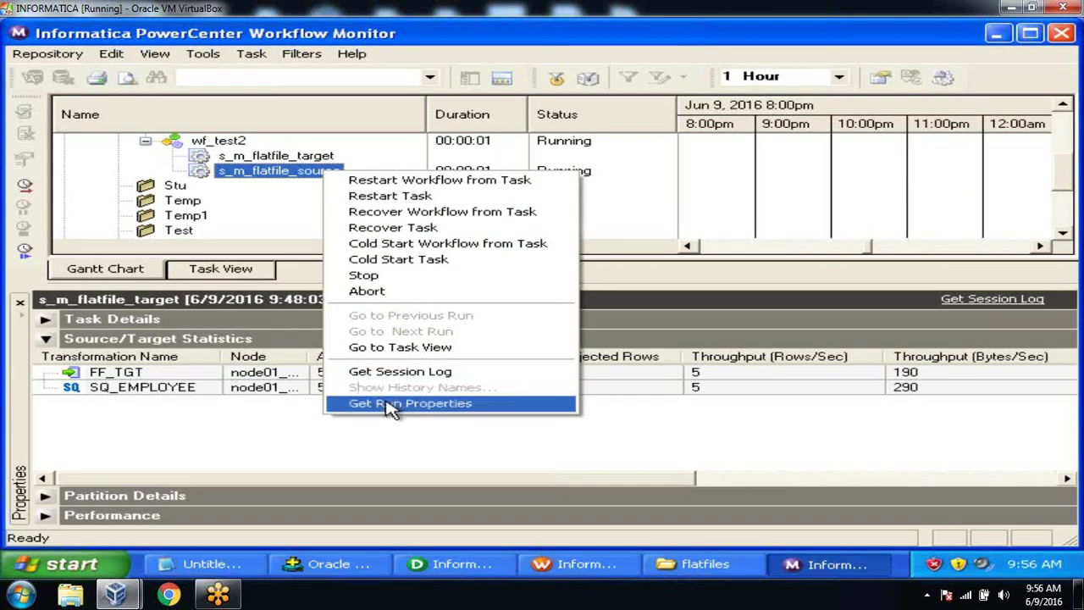
pyautogui.click(388, 403)
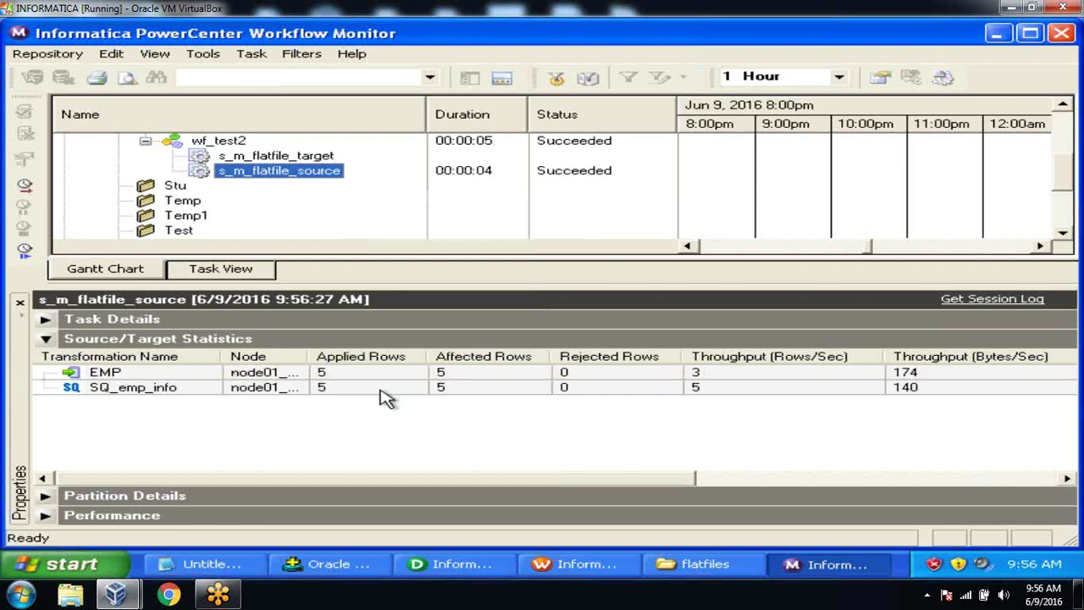
pyautogui.click(377, 387)
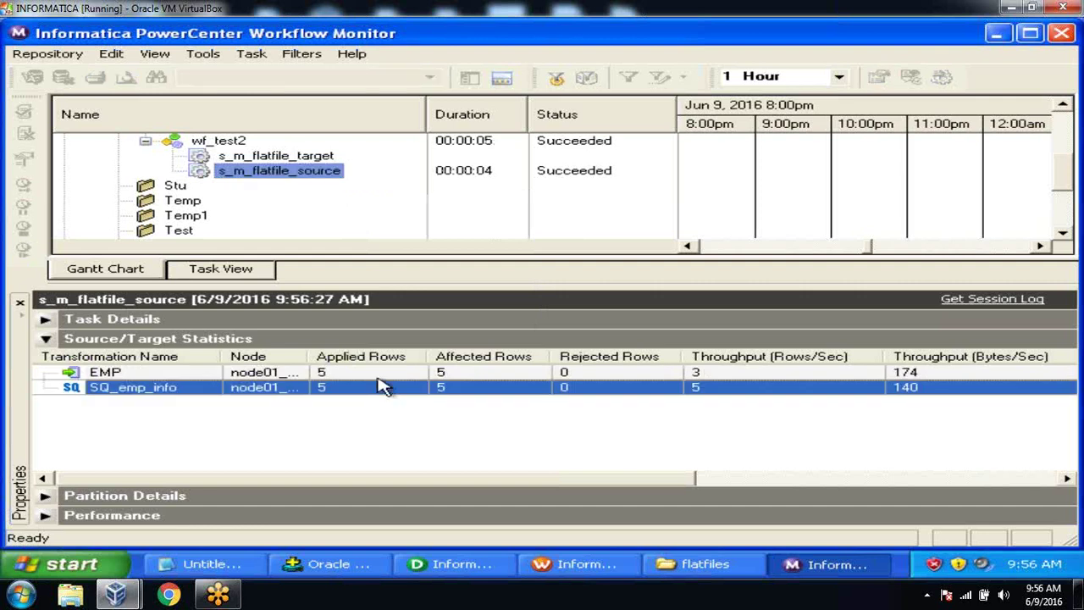
pyautogui.click(377, 374)
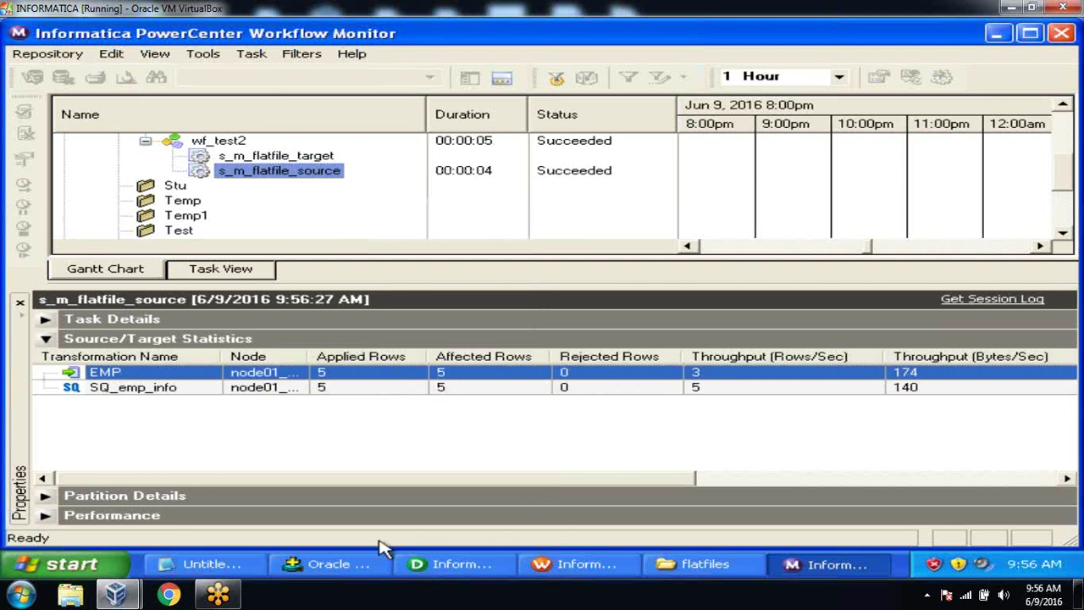
pyautogui.click(363, 568)
pyautogui.write('sele')
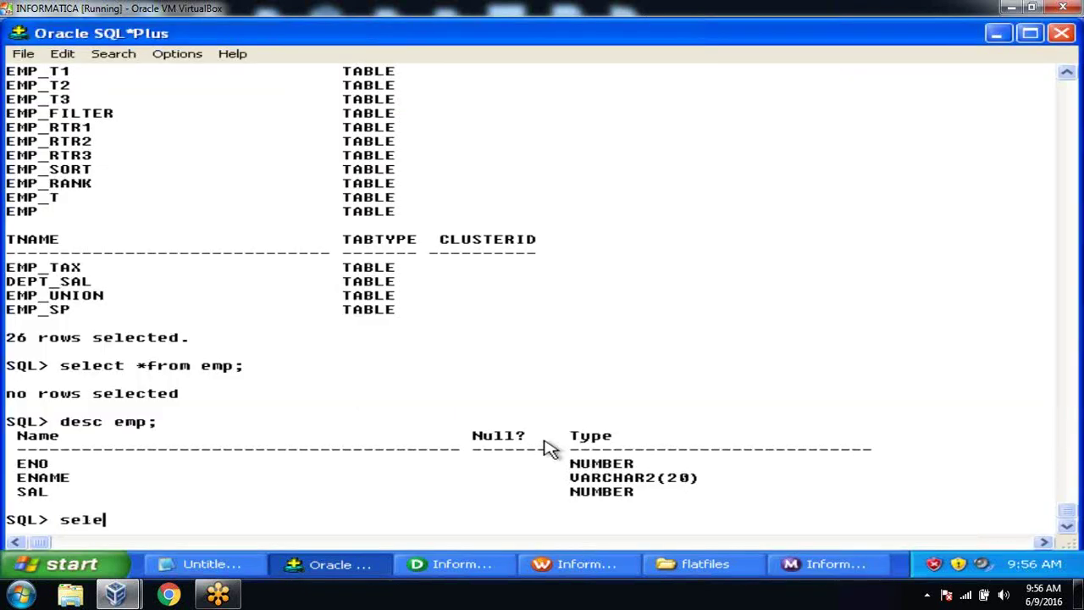
pyautogui.write('ct *from emp;')
# Step: Run the emp query to list the five loaded employee rows (ENO, ENAME, SAL)
pyautogui.press('Return')
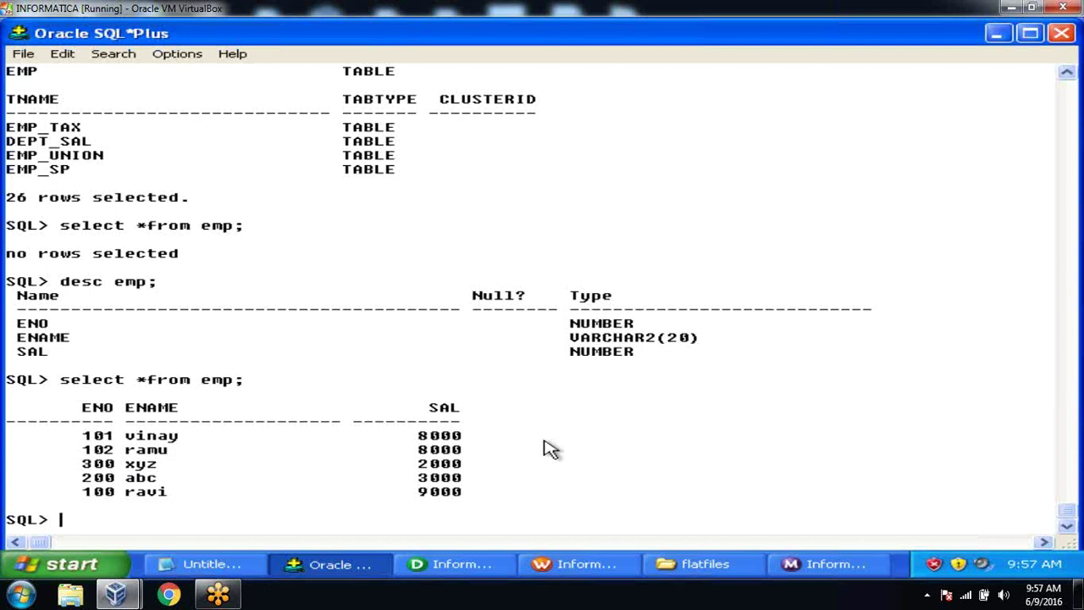
# Step: Bring PowerCenter Designer to the front and switch to the Source Analyzer workspace
pyautogui.click(457, 563)
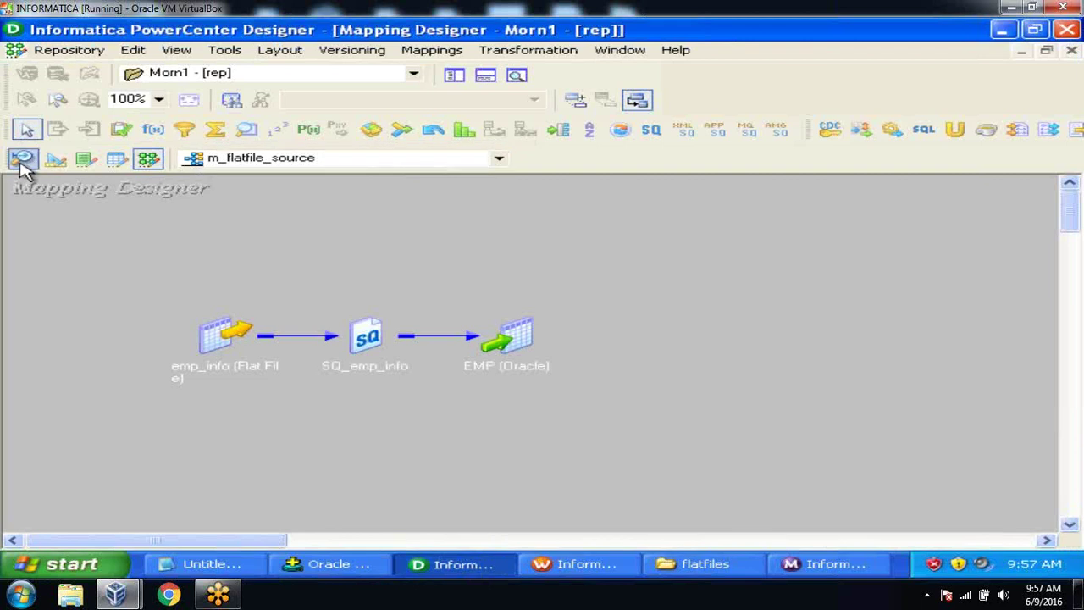
pyautogui.click(24, 168)
# Step: Browse the Sources menu, then switch to Target Designer and look through the Targets menu
pyautogui.click(415, 51)
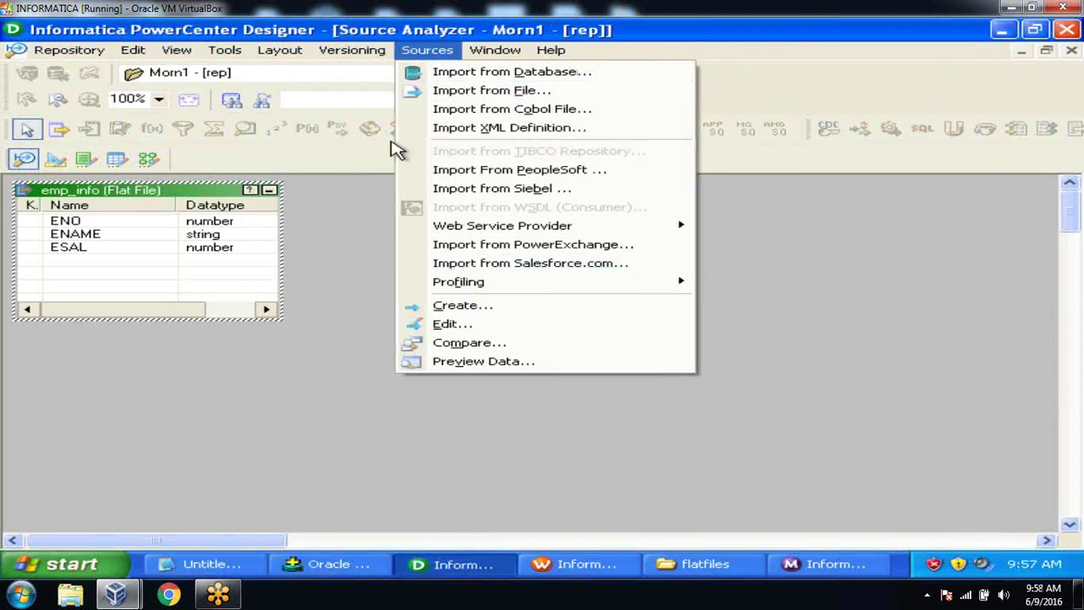
pyautogui.click(55, 159)
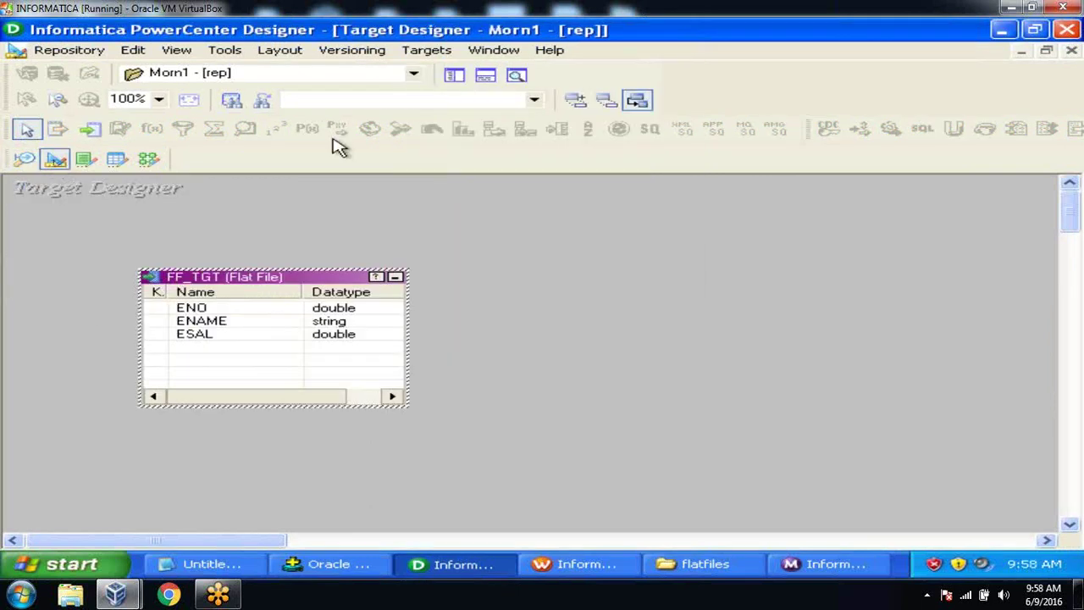
pyautogui.click(428, 53)
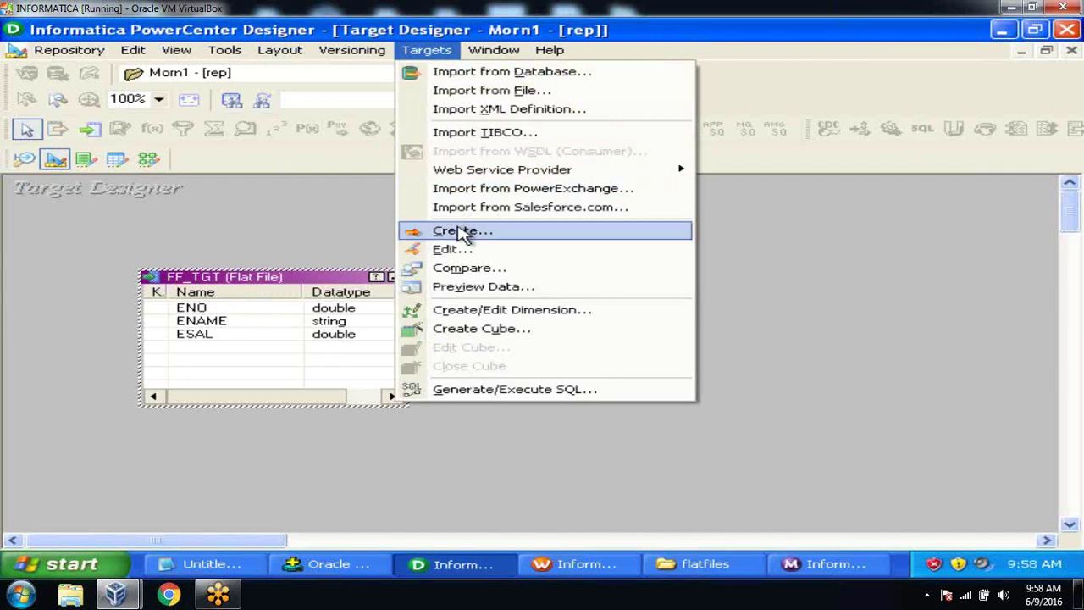
pyautogui.click(296, 225)
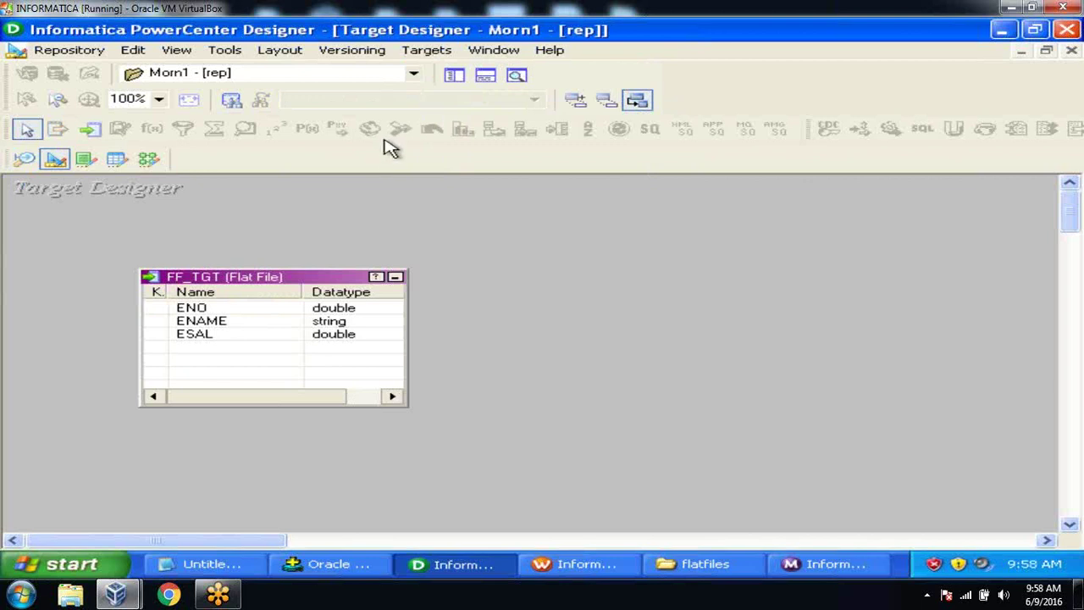
# Step: Show the Repository Navigator and return to Source Analyzer with the Sources menu open
pyautogui.click(454, 75)
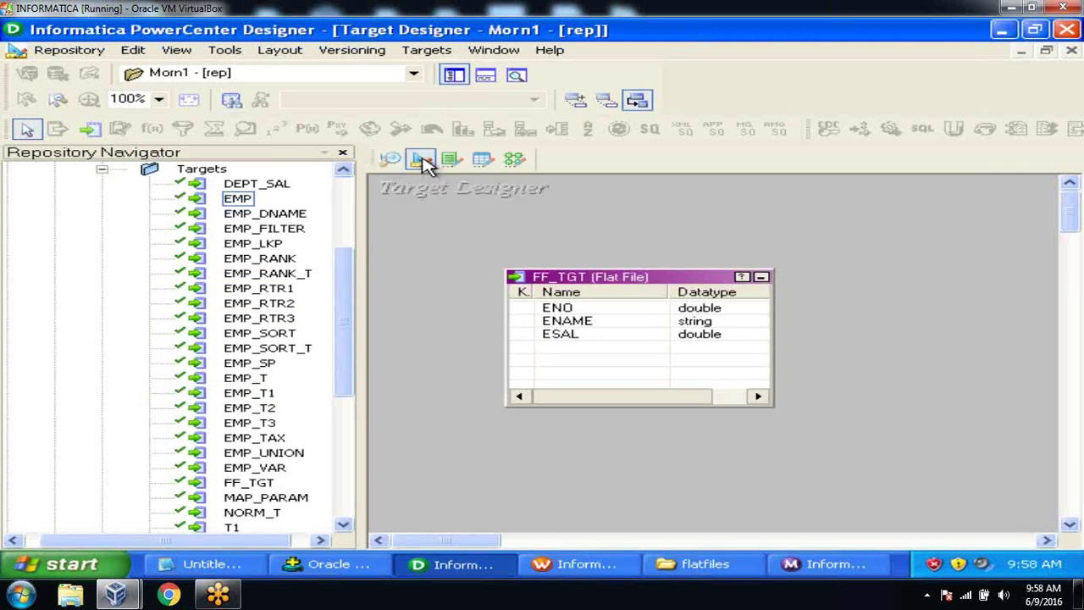
pyautogui.click(391, 160)
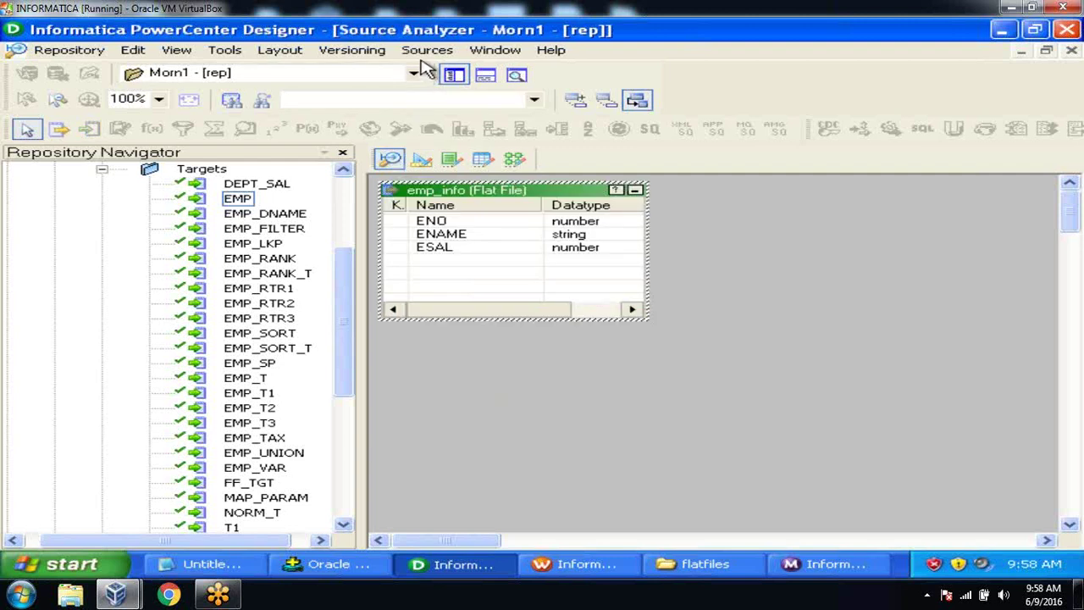
pyautogui.click(426, 50)
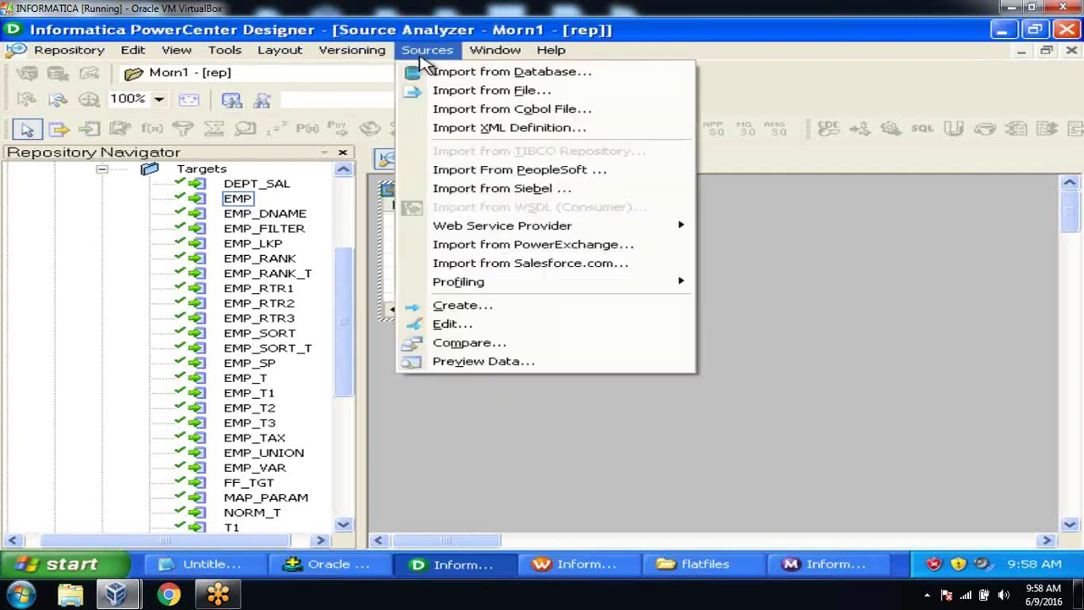
# Step: Create a new Flat File source named FF_SRC
pyautogui.click(463, 307)
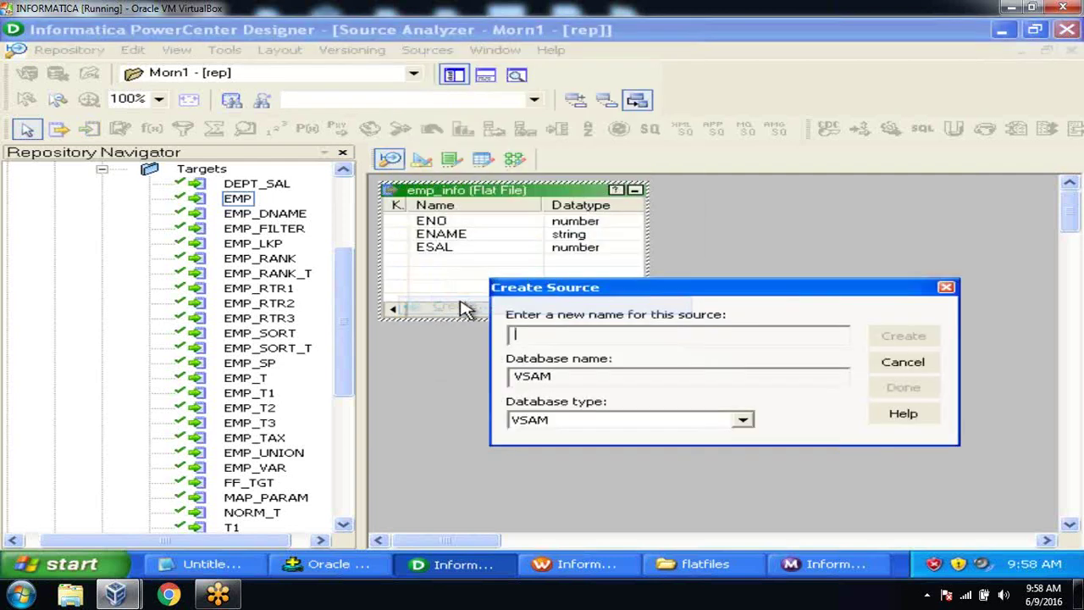
pyautogui.click(743, 420)
pyautogui.click(744, 439)
pyautogui.moveTo(745, 442); pyautogui.dragTo(745, 441)
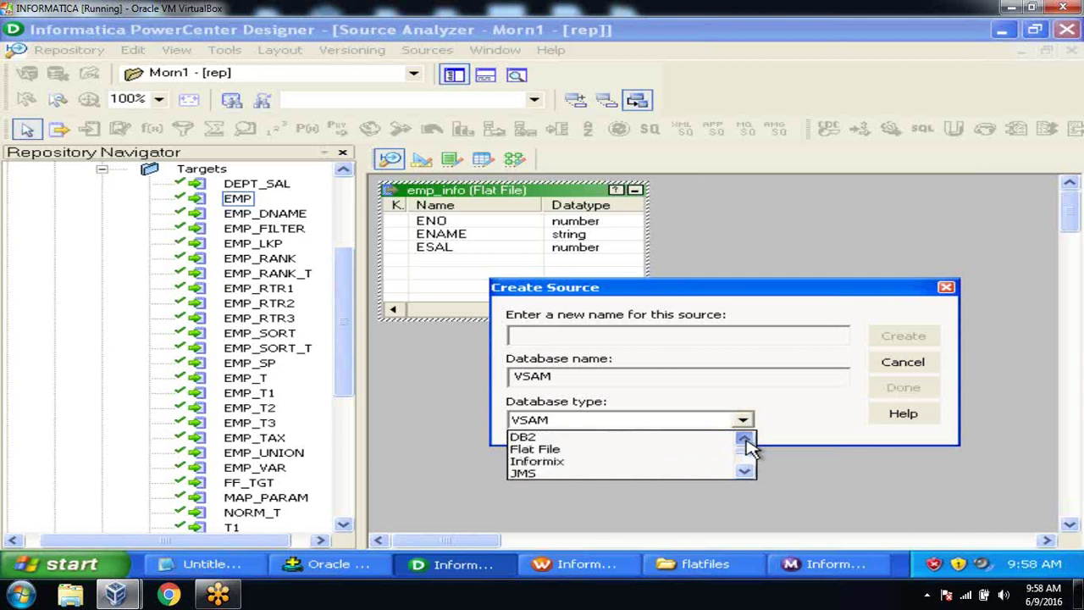
pyautogui.click(637, 449)
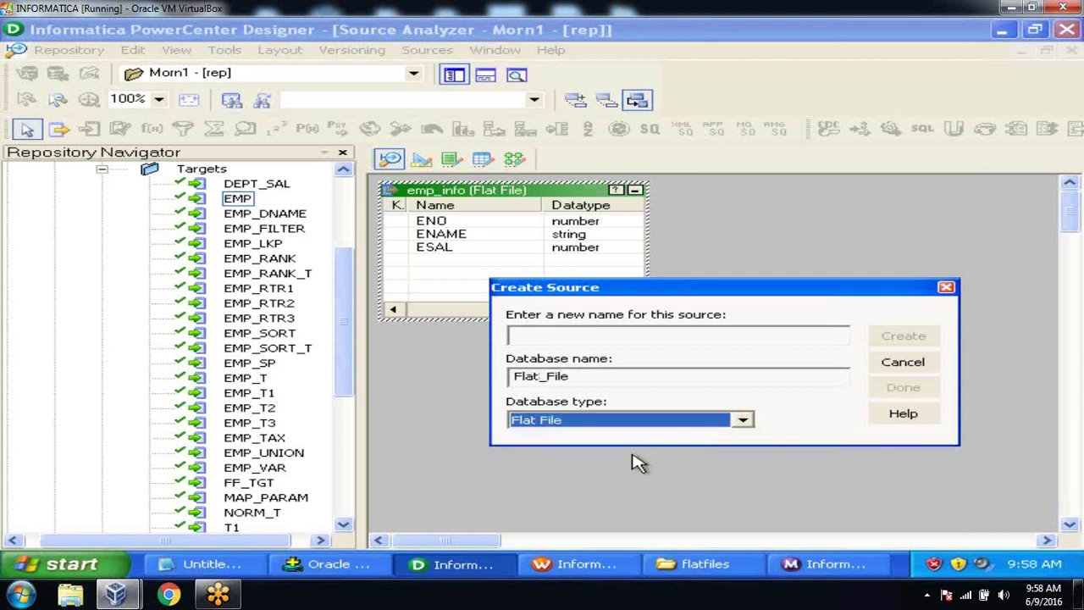
pyautogui.click(618, 334)
pyautogui.write('FF_SRC')
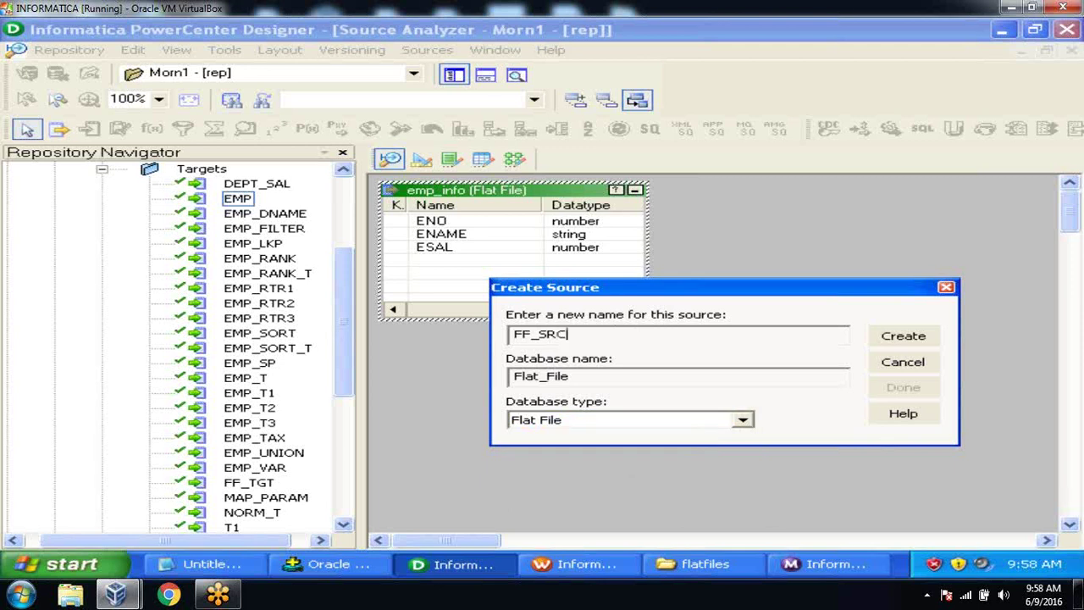
pyautogui.press('Return')
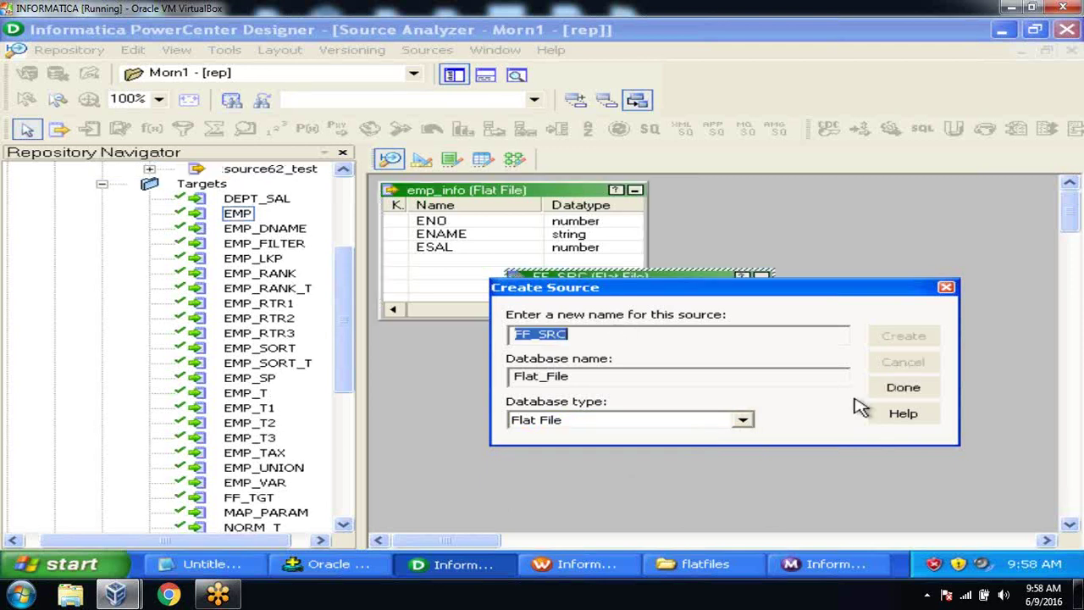
pyautogui.click(899, 389)
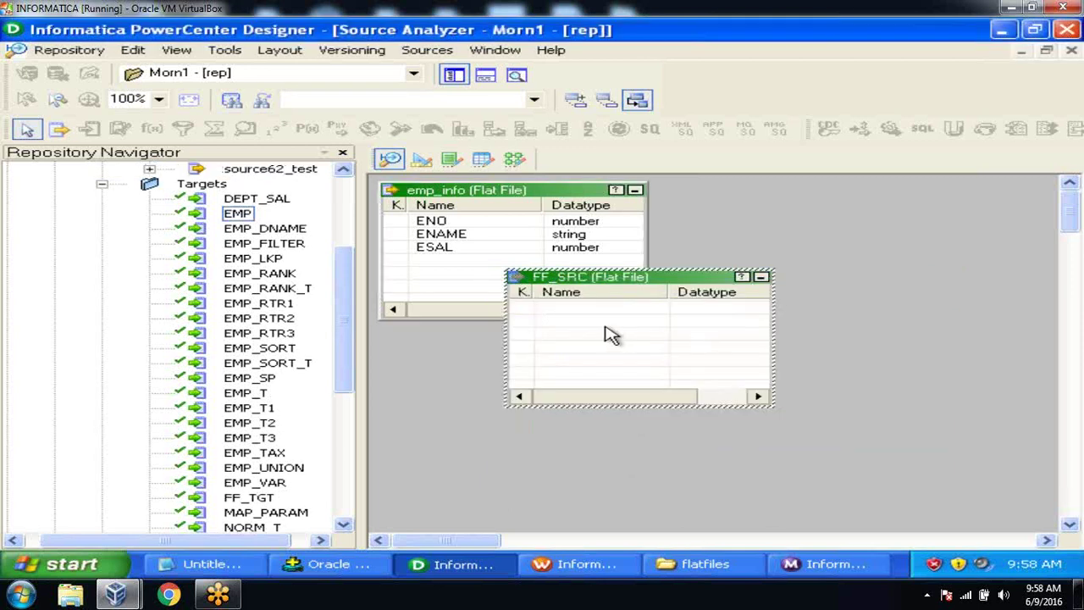
# Step: Remove the comma column delimiter from FF_SRC's advanced file settings
pyautogui.doubleClick(613, 334)
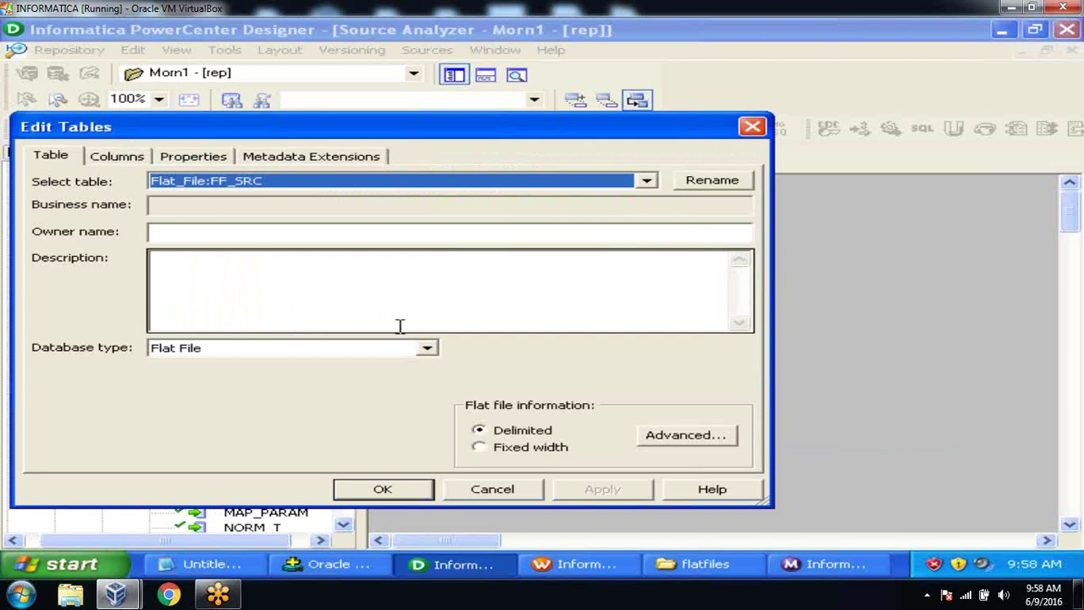
pyautogui.click(665, 440)
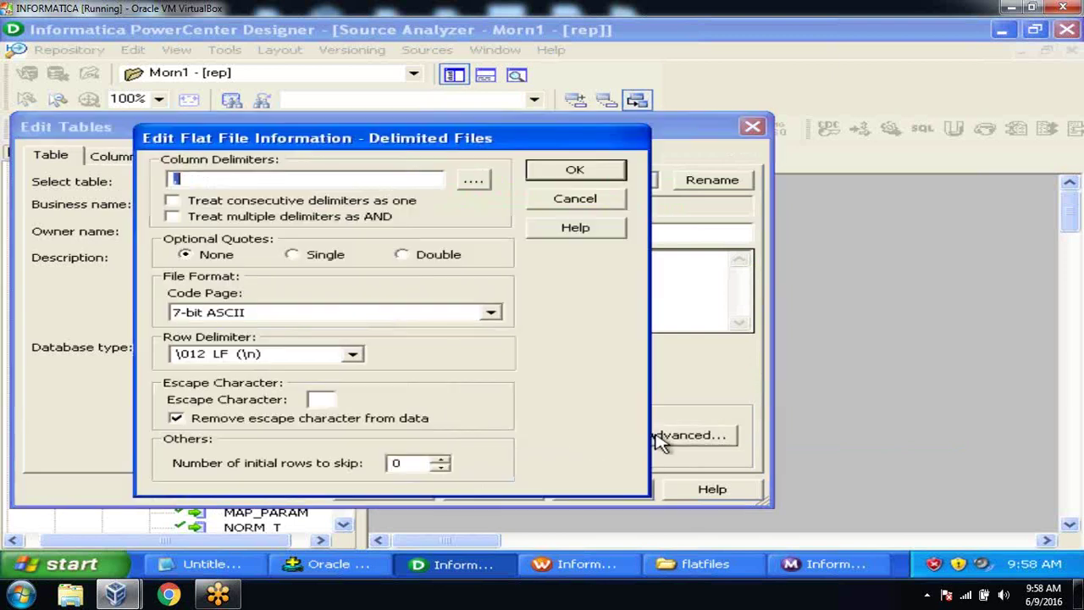
pyautogui.click(298, 185)
pyautogui.press('BackSpace')
pyautogui.click(569, 169)
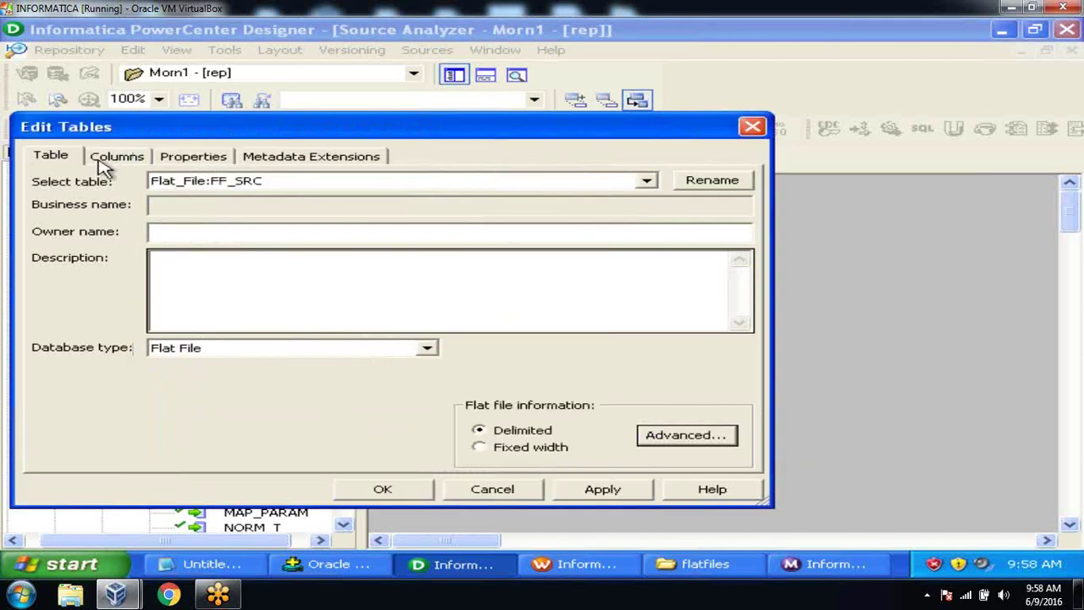
# Step: Add three columns to FF_SRC named ENO, ENAME and ESAL, and apply the changes
pyautogui.click(105, 163)
pyautogui.click(514, 204)
pyautogui.click(515, 204)
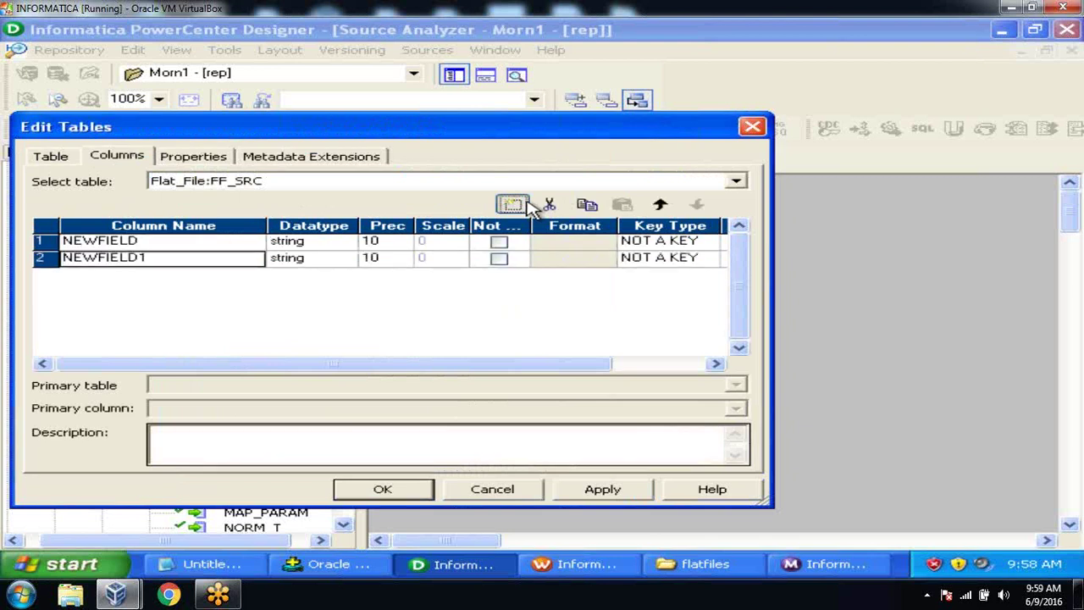
pyautogui.click(514, 204)
pyautogui.click(246, 248)
pyautogui.write('e')
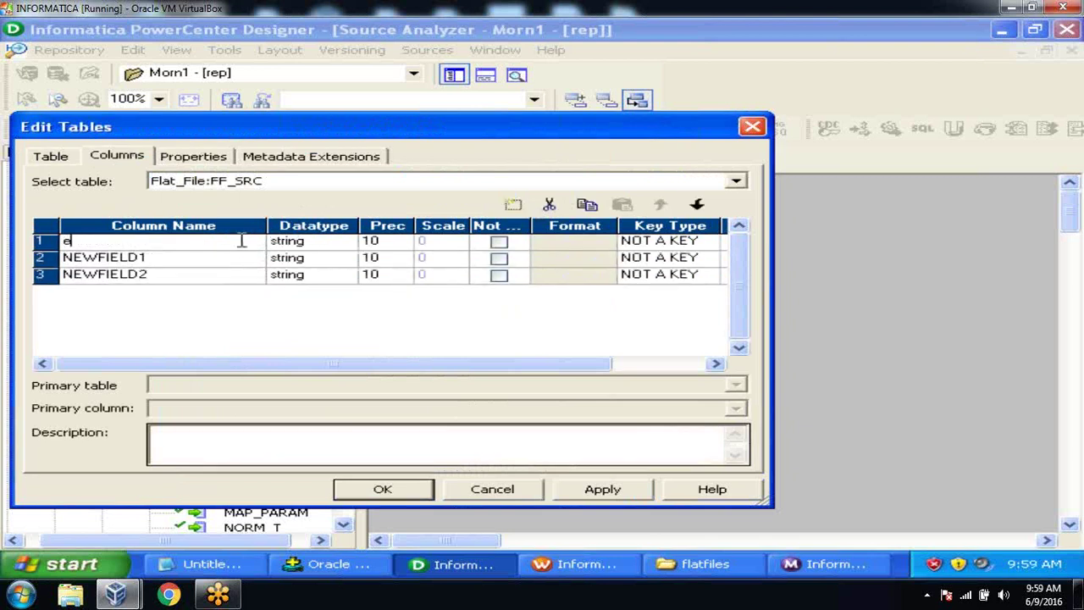
pyautogui.press('BackSpace')
pyautogui.write('ENO')
pyautogui.click(233, 264)
pyautogui.write('ENAME')
pyautogui.click(229, 276)
pyautogui.write('ESAL')
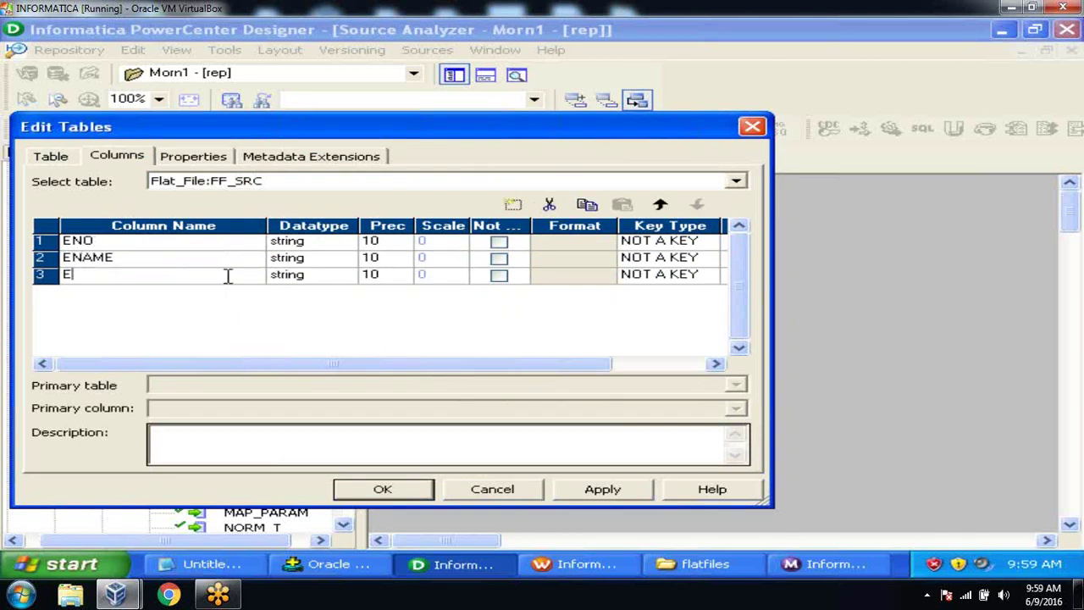
pyautogui.click(608, 491)
pyautogui.click(382, 490)
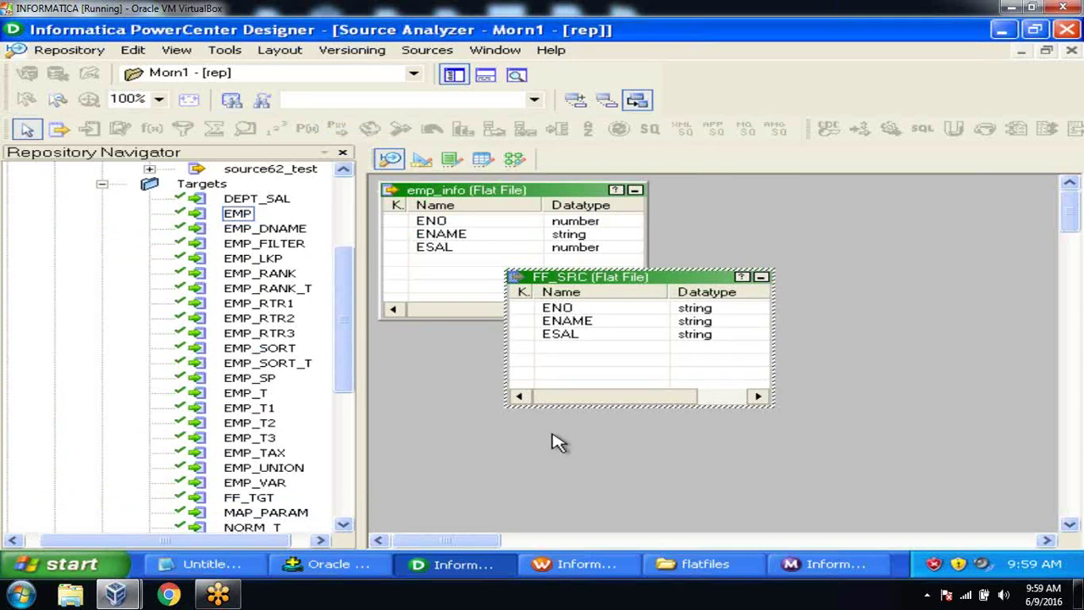
# Step: View emp_info's pipe-delimited header and five employee rows in Notepad, then close it
pyautogui.click(702, 565)
pyautogui.doubleClick(606, 145)
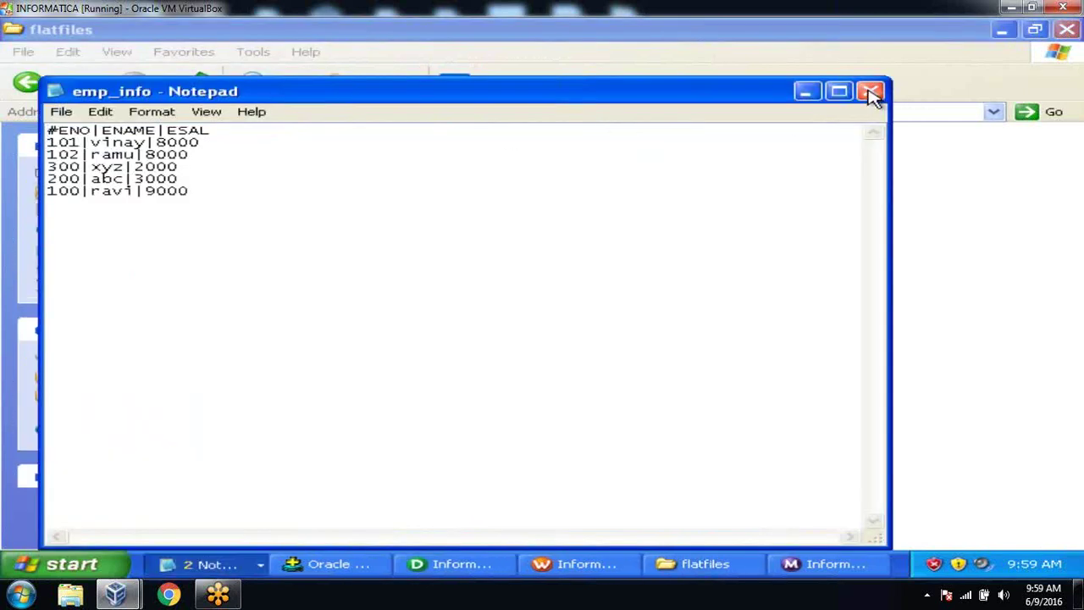
pyautogui.click(869, 91)
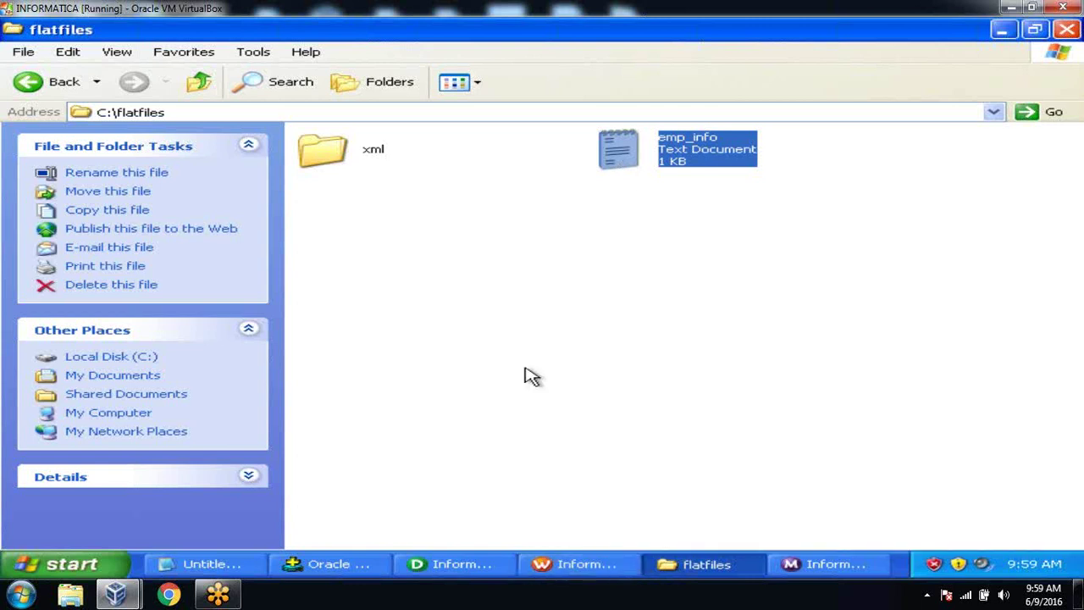
pyautogui.click(574, 563)
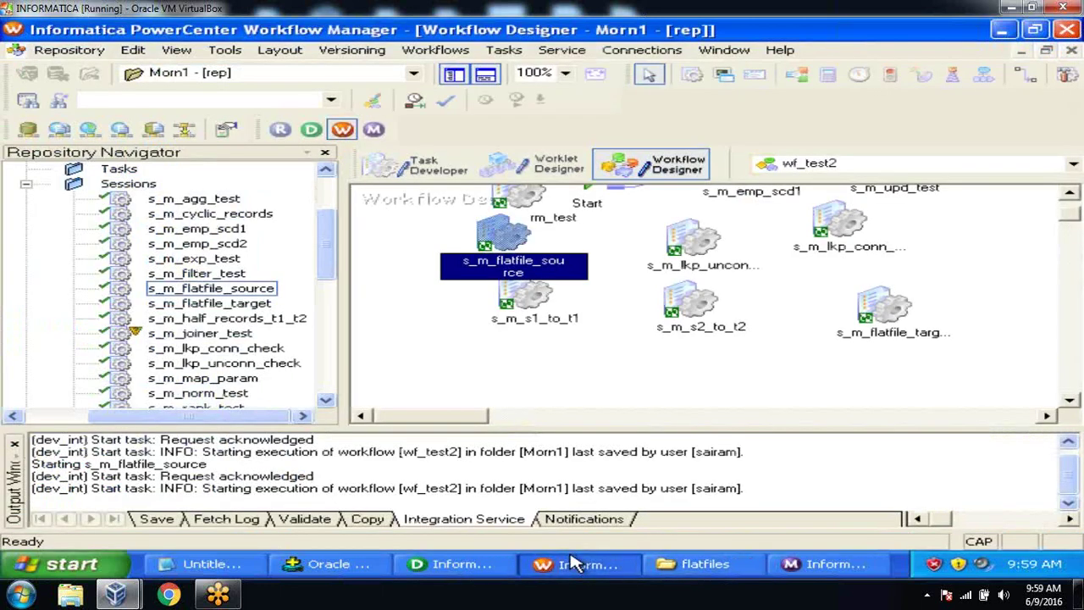
pyautogui.click(574, 563)
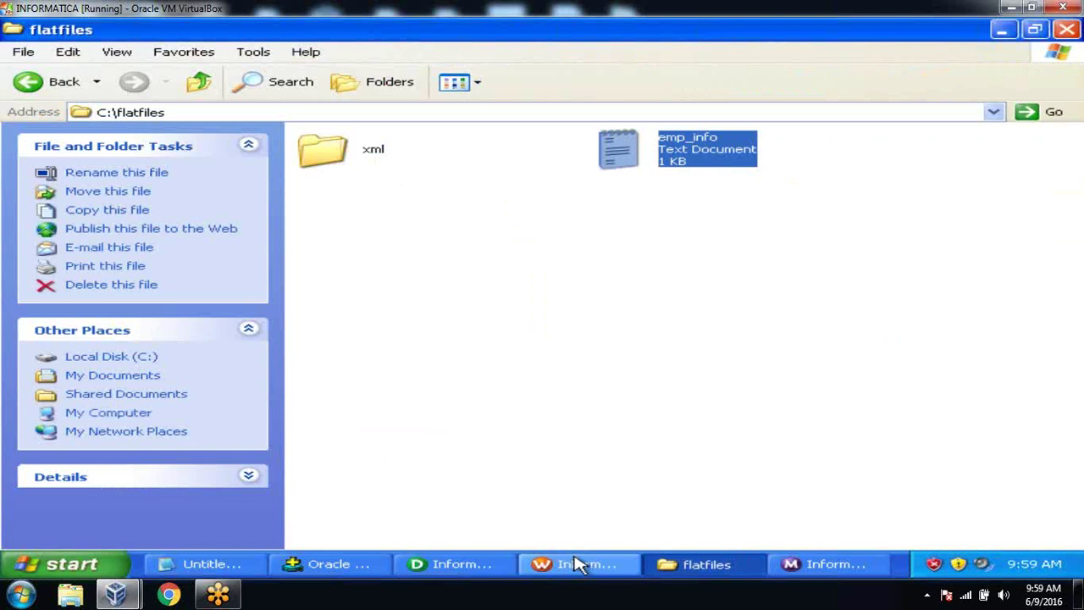
pyautogui.click(643, 304)
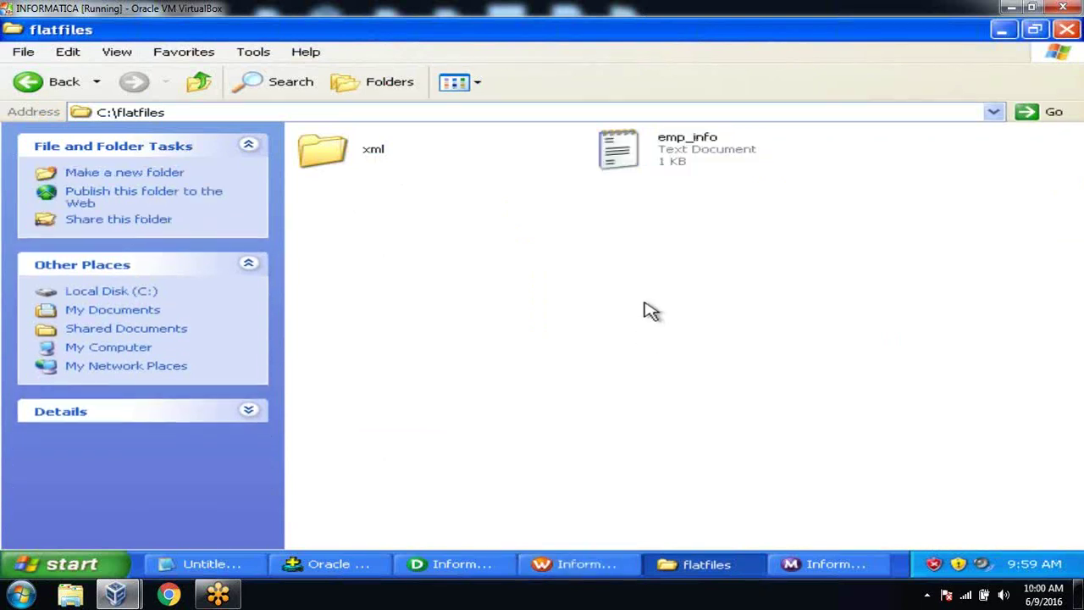
pyautogui.moveTo(624, 165)
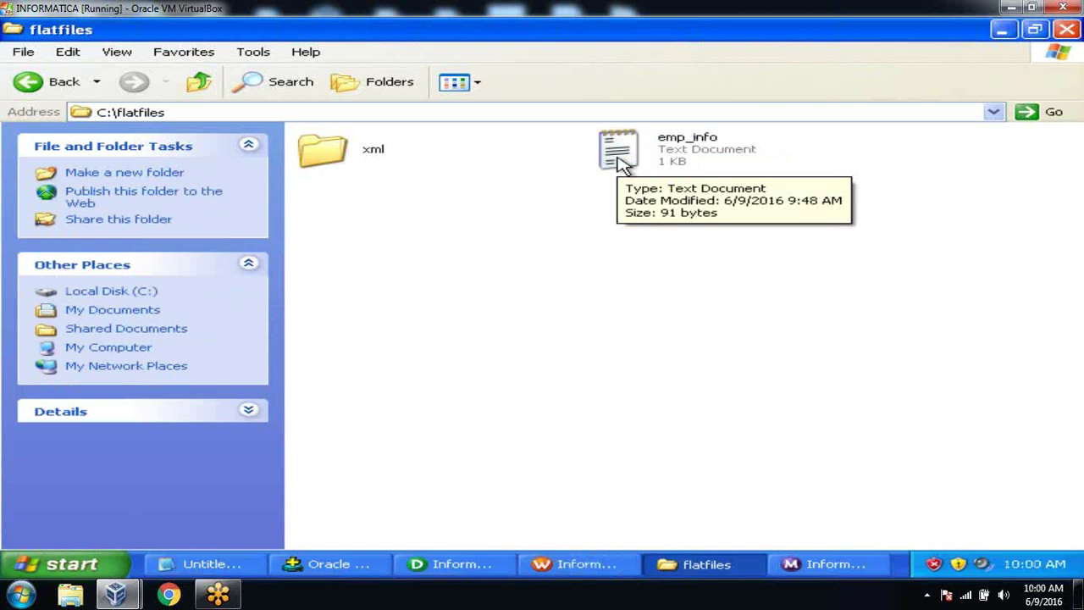
pyautogui.click(622, 164)
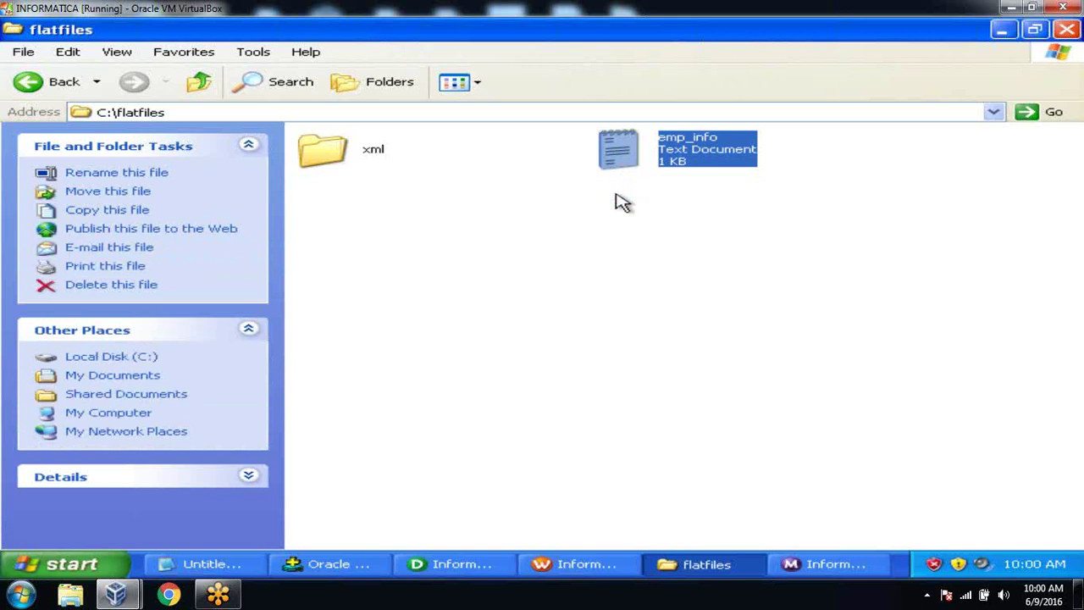
pyautogui.click(612, 236)
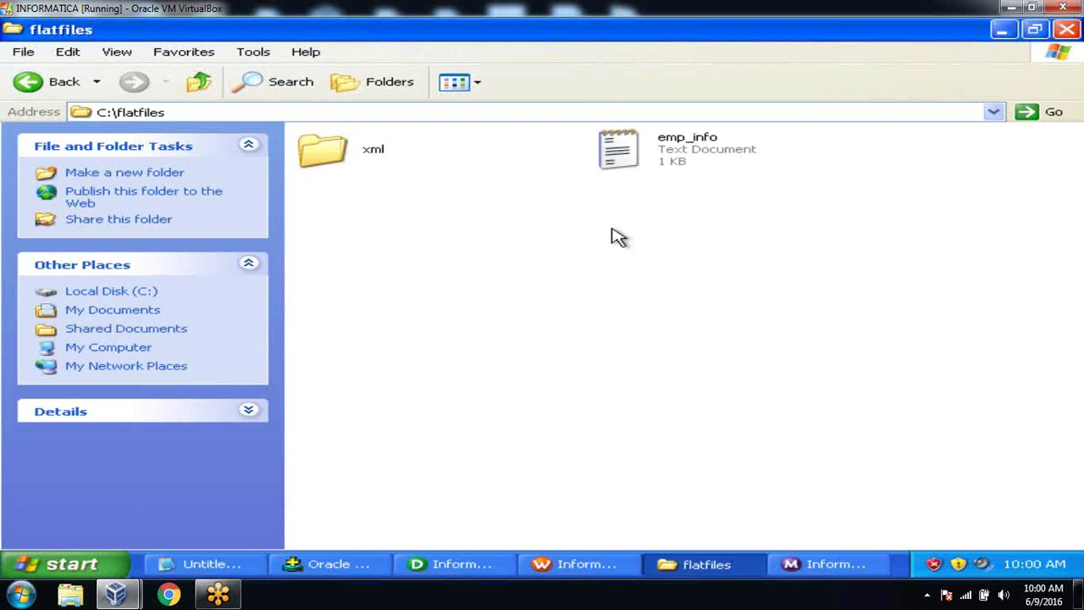
pyautogui.click(641, 155)
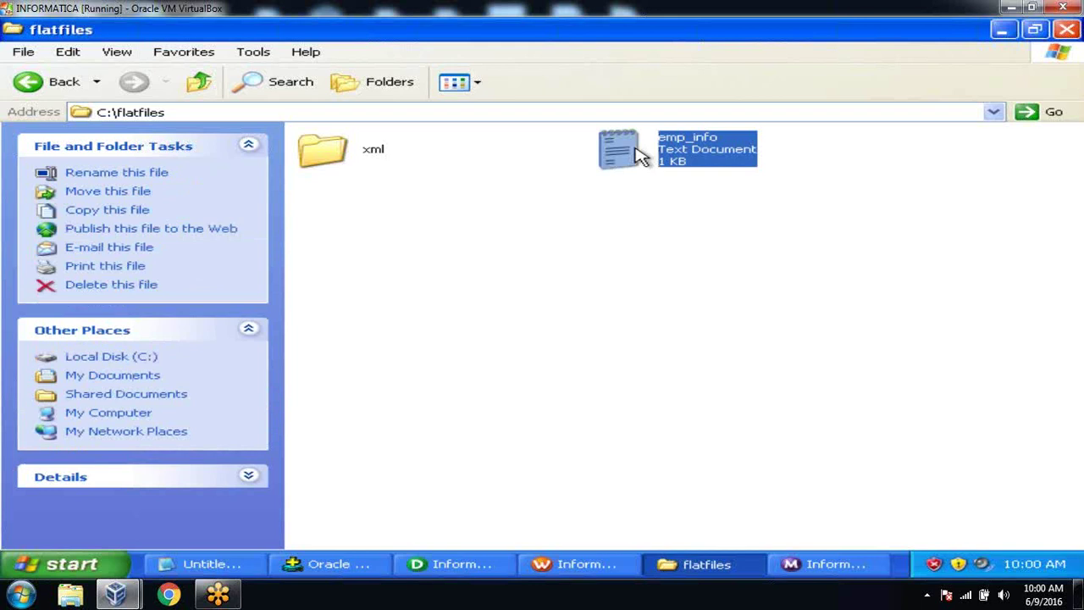
pyautogui.click(641, 155)
# Step: Copy emp_info and paste two copies into C:\flatfiles
pyautogui.hotkey('ctrl', 'c')
pyautogui.click(482, 215)
pyautogui.hotkey('ctrl', 'v')
pyautogui.click(645, 272)
pyautogui.hotkey('ctrl', 'v')
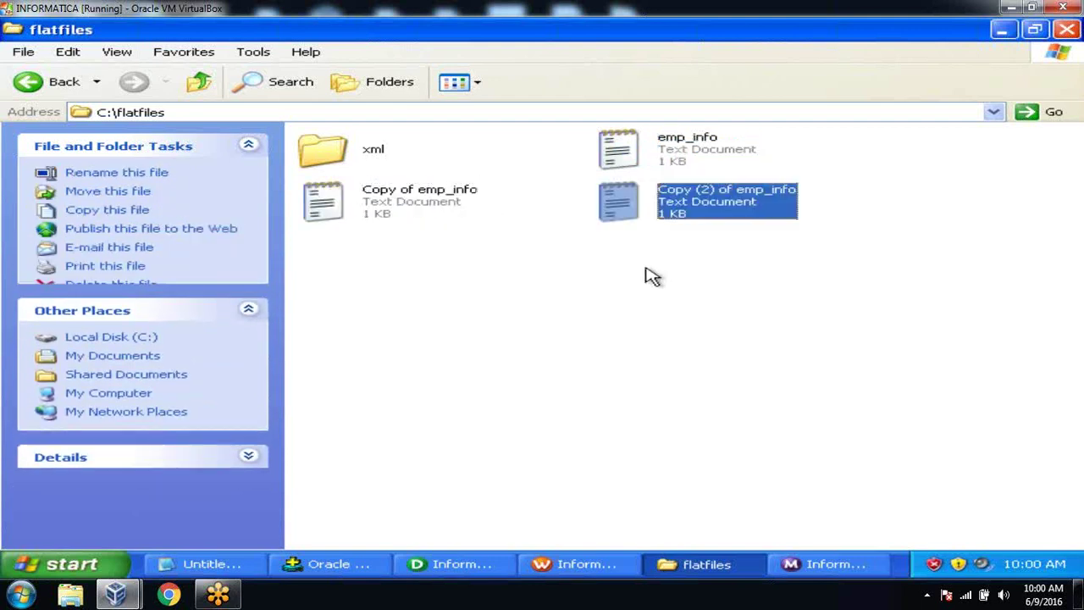
pyautogui.click(669, 232)
# Step: Delete the 300|xyz|2000 and 200|abc|3000 records from emp_info
pyautogui.doubleClick(642, 160)
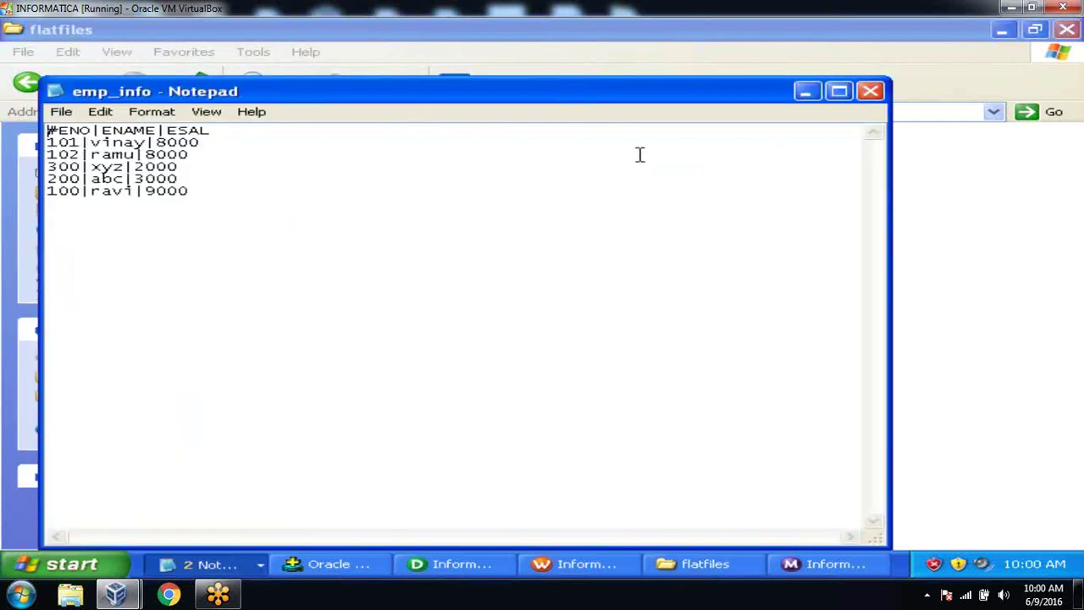
pyautogui.click(47, 167)
pyautogui.hotkey('shift', 'End')
pyautogui.hotkey('shift', 'Down')
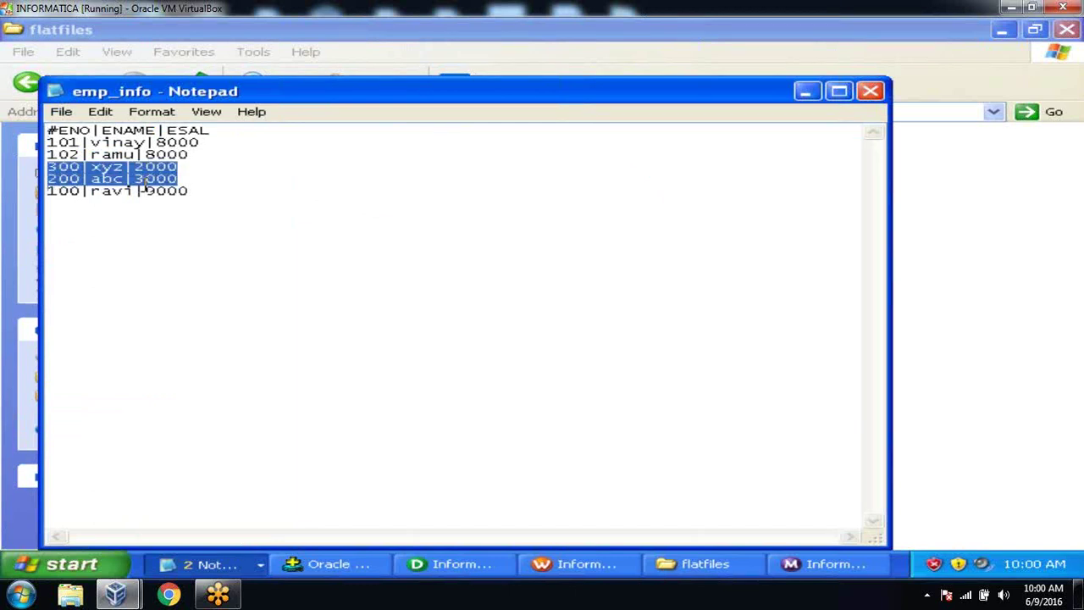
pyautogui.press('Delete')
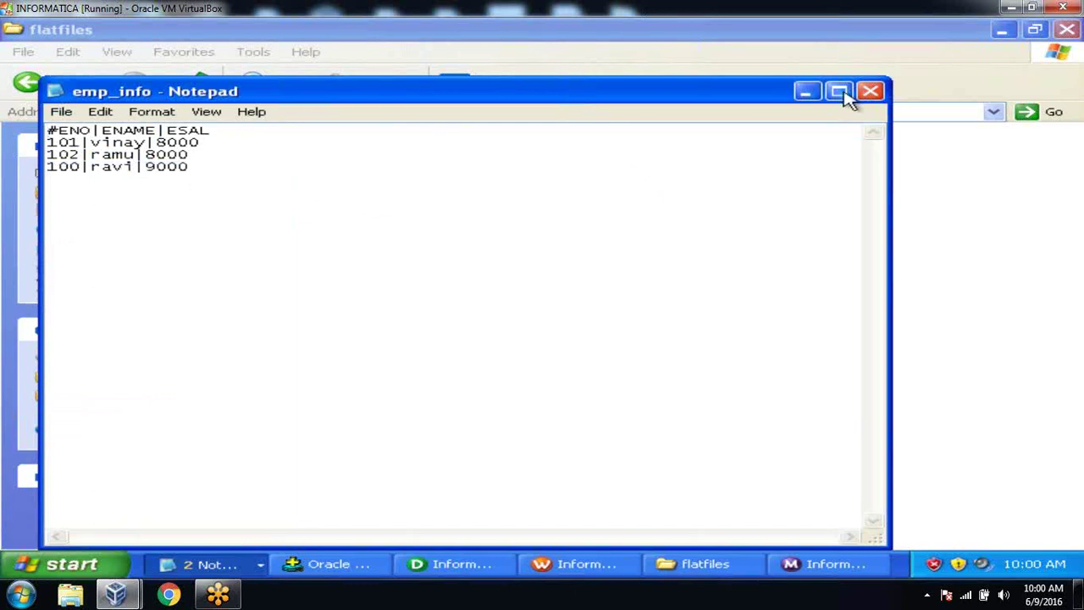
pyautogui.click(869, 91)
# Step: Rename 'Copy of emp_info' to emp_info1
pyautogui.click(436, 208)
pyautogui.press('F2')
pyautogui.click(422, 207)
pyautogui.press('BackSpace')
pyautogui.press('BackSpace')
pyautogui.press('BackSpace')
pyautogui.press('BackSpace')
pyautogui.press('BackSpace')
pyautogui.press('BackSpace')
pyautogui.press('BackSpace')
pyautogui.press('BackSpace')
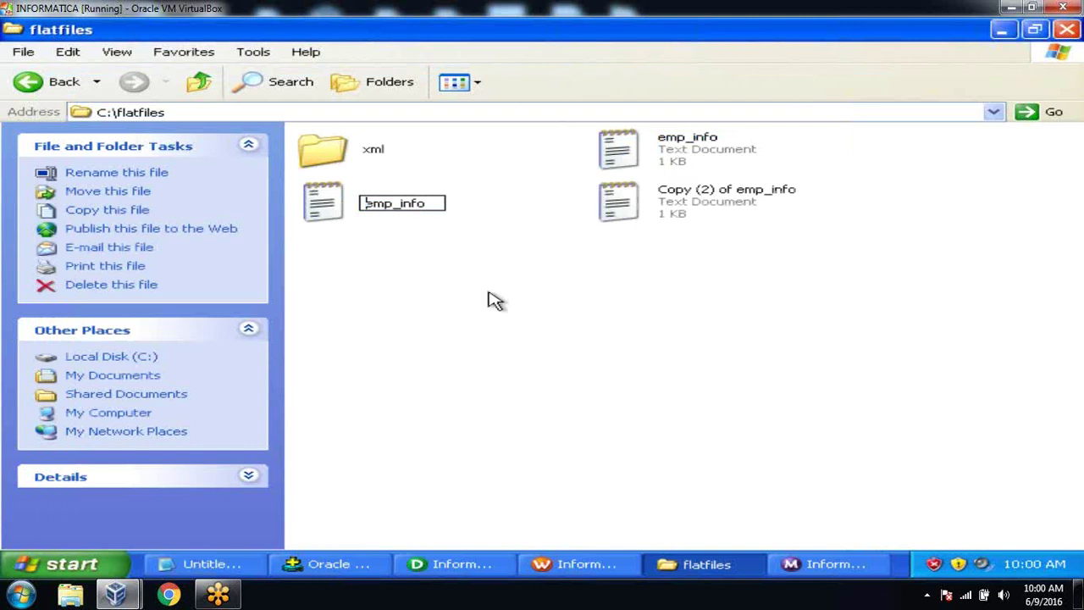
pyautogui.press('Right')
pyautogui.press('Right')
pyautogui.write('1')
pyautogui.press('Return')
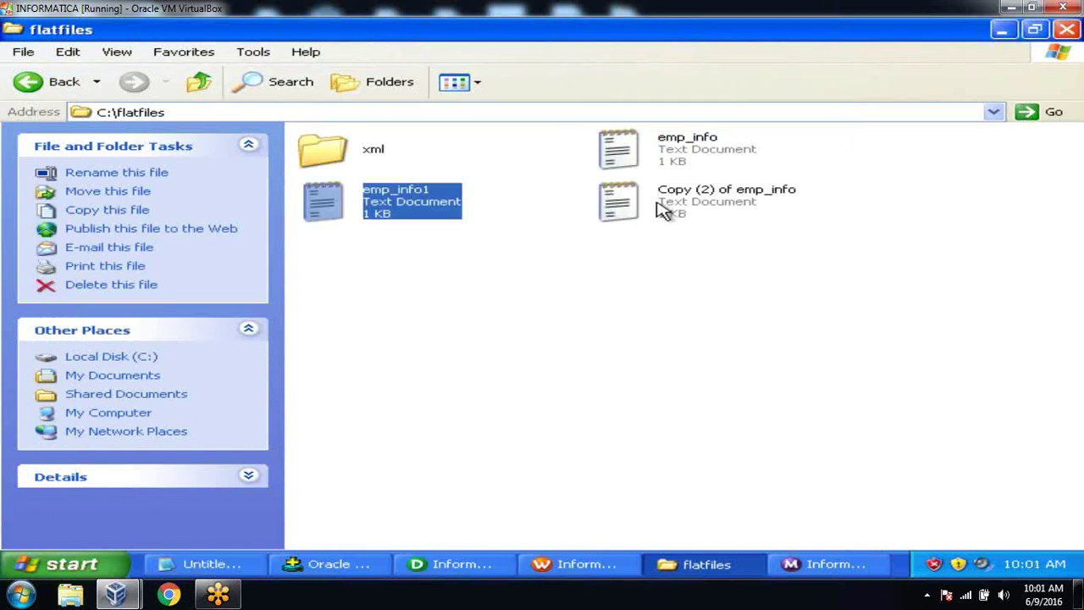
# Step: Rename 'Copy (2) of emp_info' to emp_info2
pyautogui.click(660, 204)
pyautogui.click(660, 204)
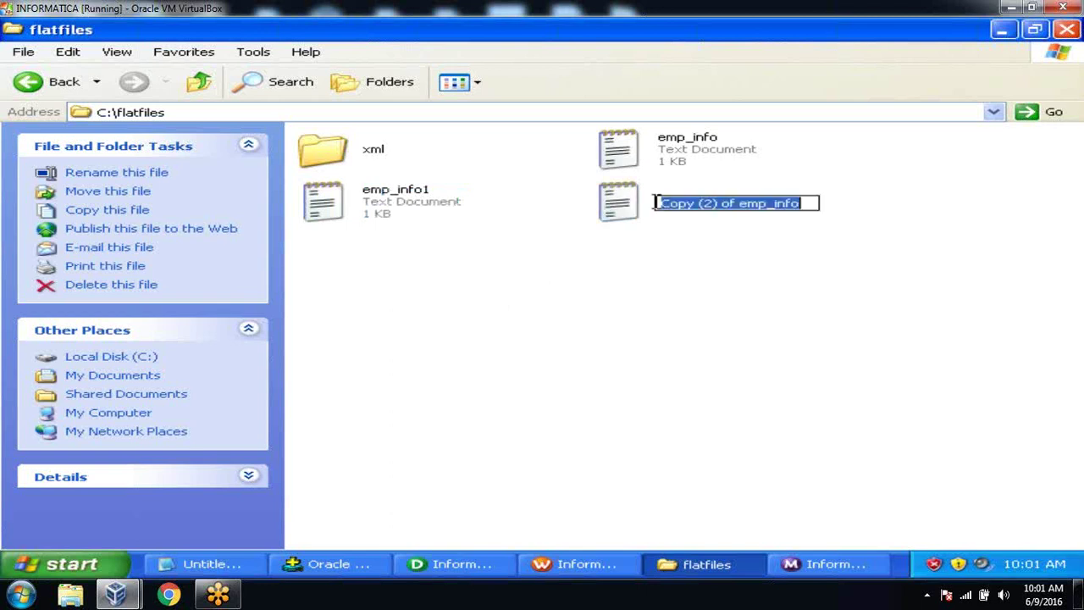
pyautogui.click(739, 203)
pyautogui.press('BackSpace')
pyautogui.press('BackSpace')
pyautogui.press('BackSpace')
pyautogui.press('BackSpace')
pyautogui.press('BackSpace')
pyautogui.press('BackSpace')
pyautogui.press('BackSpace')
pyautogui.press('BackSpace')
pyautogui.press('BackSpace')
pyautogui.press('BackSpace')
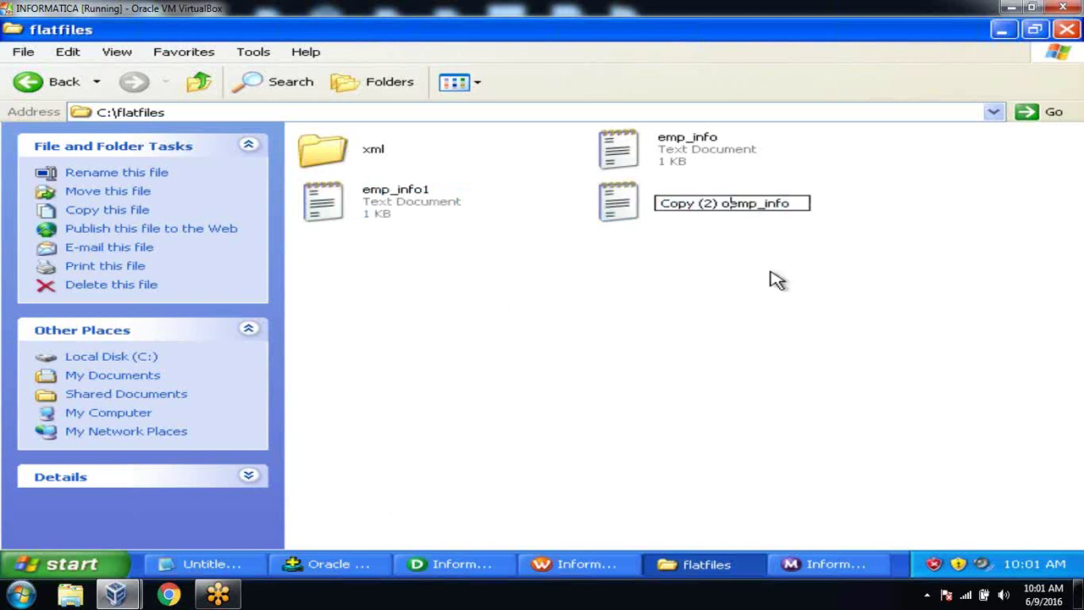
pyautogui.press('BackSpace')
pyautogui.press('BackSpace')
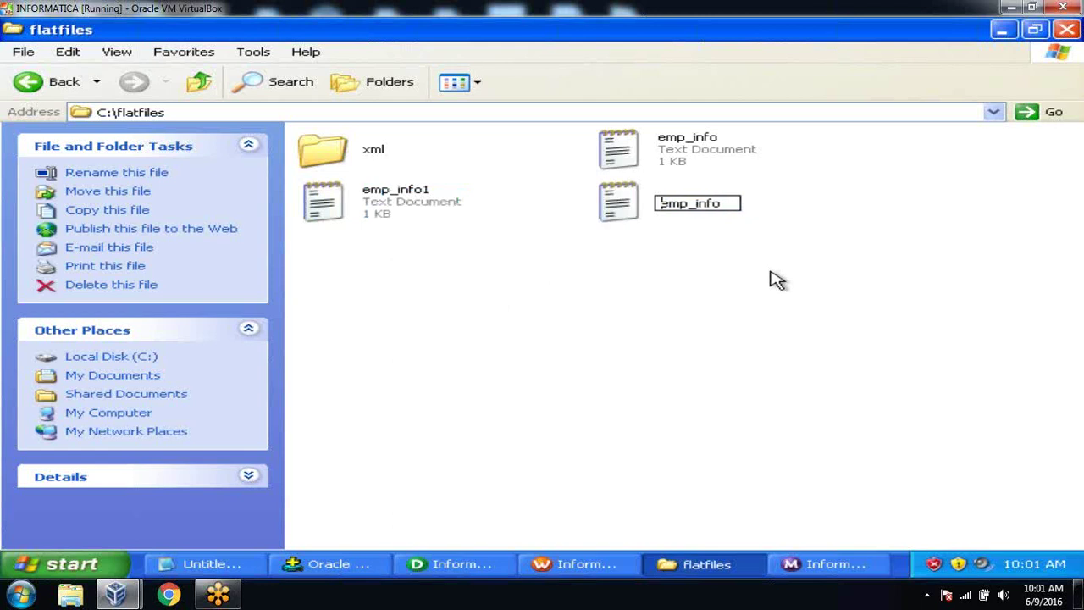
pyautogui.press('Right')
pyautogui.press('Right')
pyautogui.press('Right')
pyautogui.press('Right')
pyautogui.press('Right')
pyautogui.press('Right')
pyautogui.press('Right')
pyautogui.press('Right')
pyautogui.write('2')
pyautogui.press('Return')
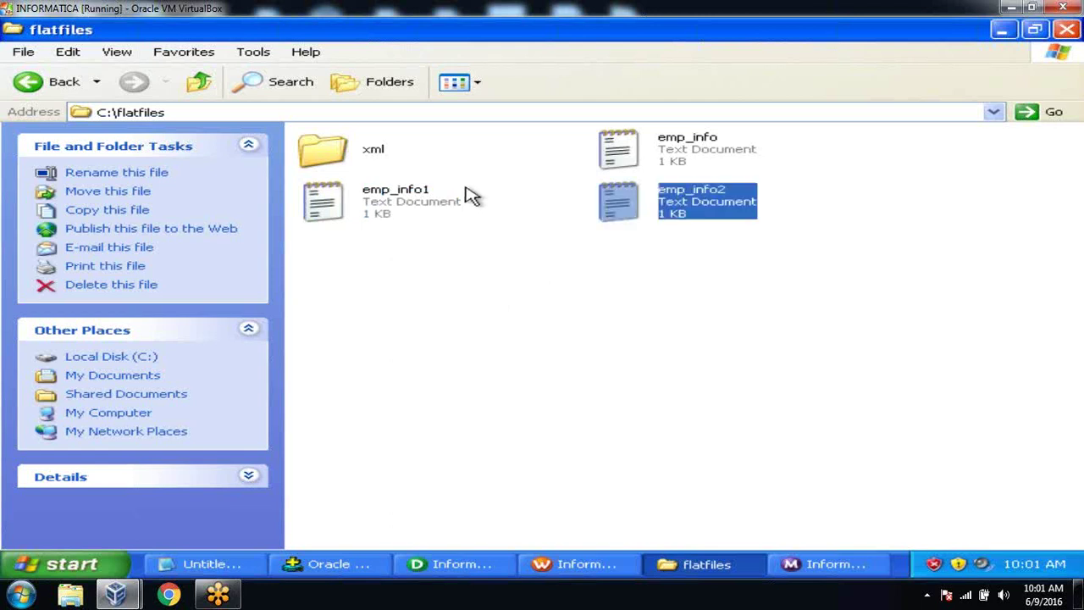
pyautogui.click(439, 199)
# Step: Change emp_info1's ENO values to 201, 202 and 200, and delete its last two records
pyautogui.doubleClick(439, 199)
pyautogui.press('Down')
pyautogui.press('Delete')
pyautogui.write('2')
pyautogui.press('Down')
pyautogui.press('BackSpace')
pyautogui.write('2')
pyautogui.press('Down')
pyautogui.press('BackSpace')
pyautogui.write('2')
pyautogui.press('Home')
pyautogui.press('Down')
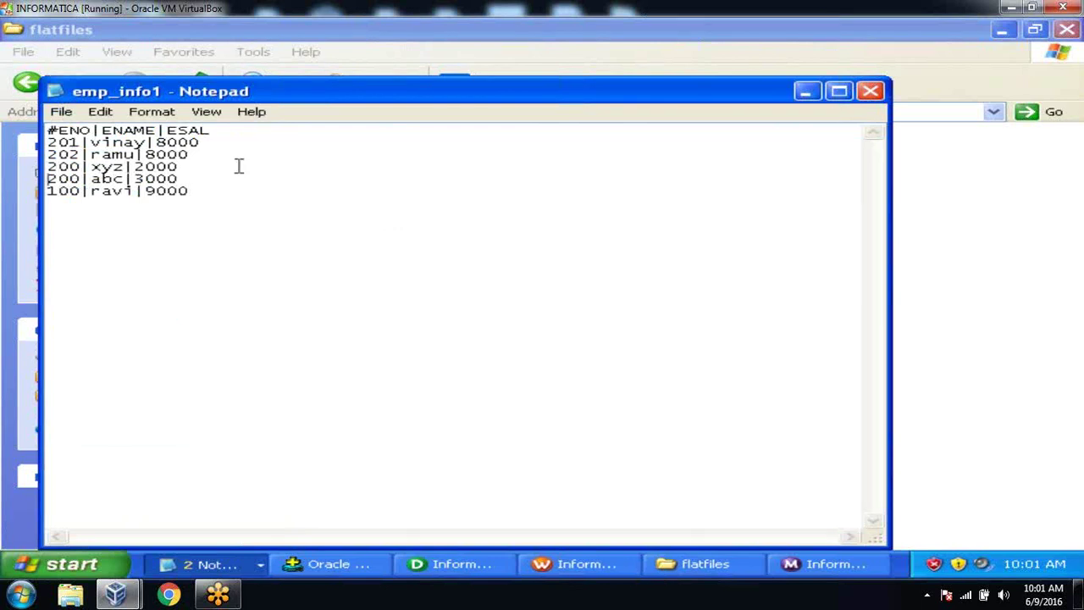
pyautogui.hotkey('shift', 'Down')
pyautogui.hotkey('shift', 'Down')
pyautogui.press('Delete')
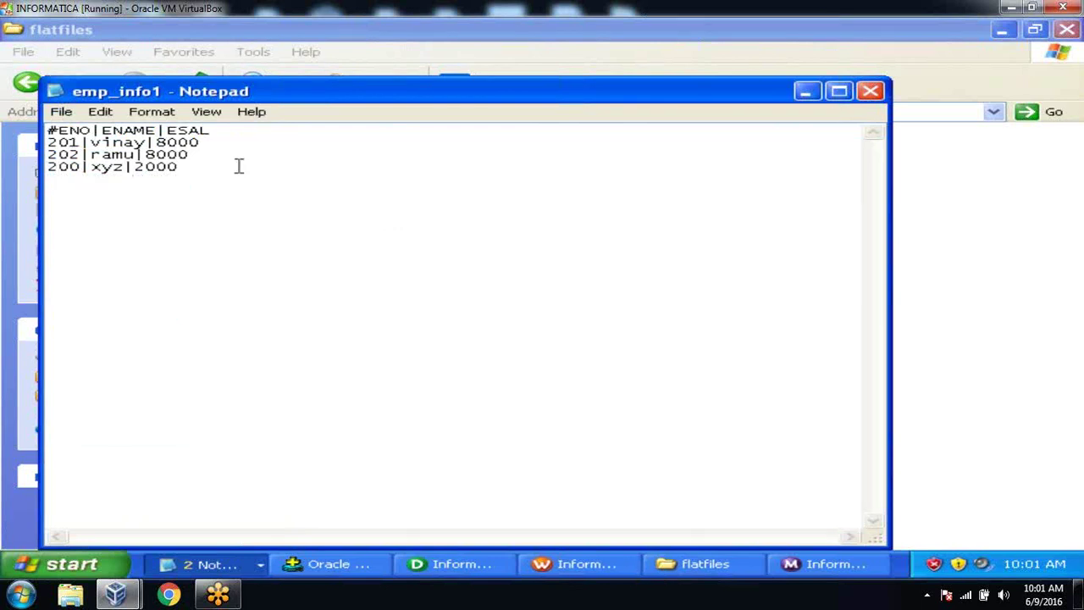
pyautogui.click(870, 90)
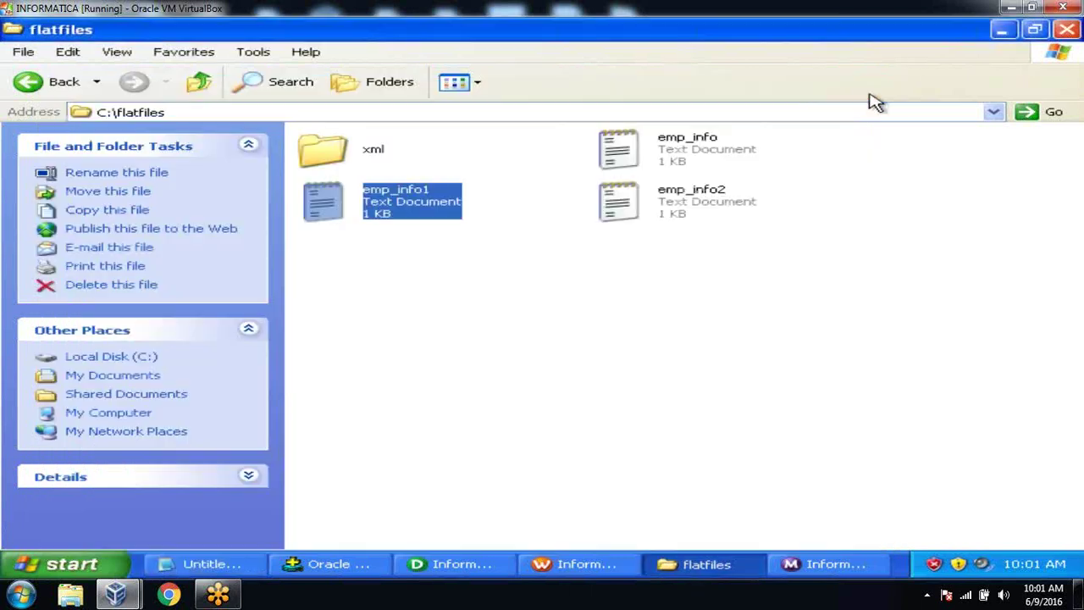
# Step: Change emp_info2's ENO values to 301, 302 and 300, and delete its last two records
pyautogui.doubleClick(623, 212)
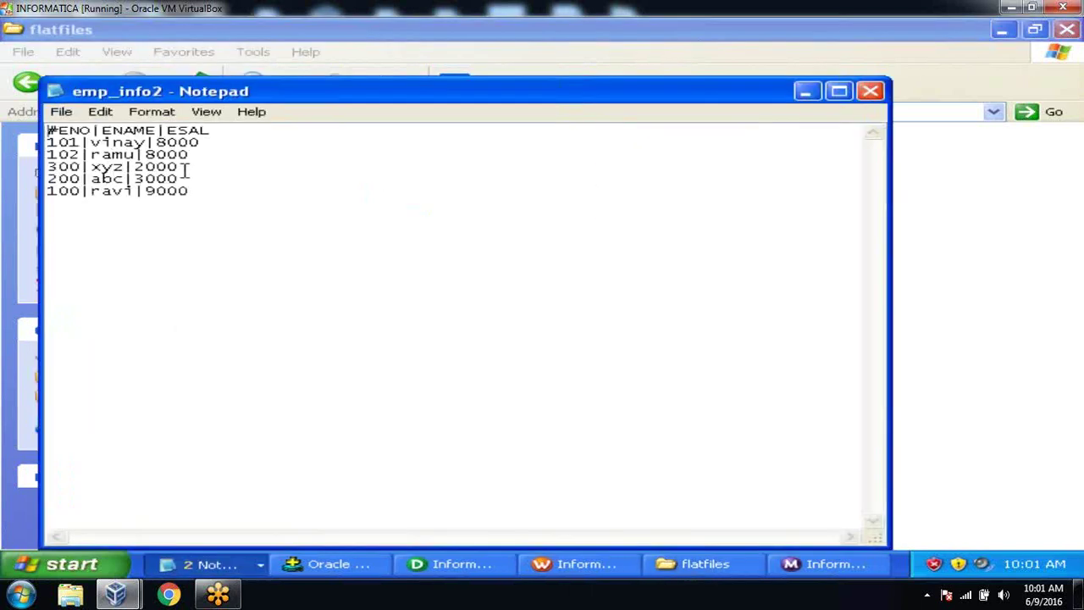
pyautogui.click(53, 141)
pyautogui.press('BackSpace')
pyautogui.write('3')
pyautogui.press('Down')
pyautogui.press('BackSpace')
pyautogui.write('3')
pyautogui.press('Down')
pyautogui.press('Down')
pyautogui.press('Home')
pyautogui.hotkey('shift', 'Down')
pyautogui.hotkey('shift', 'End')
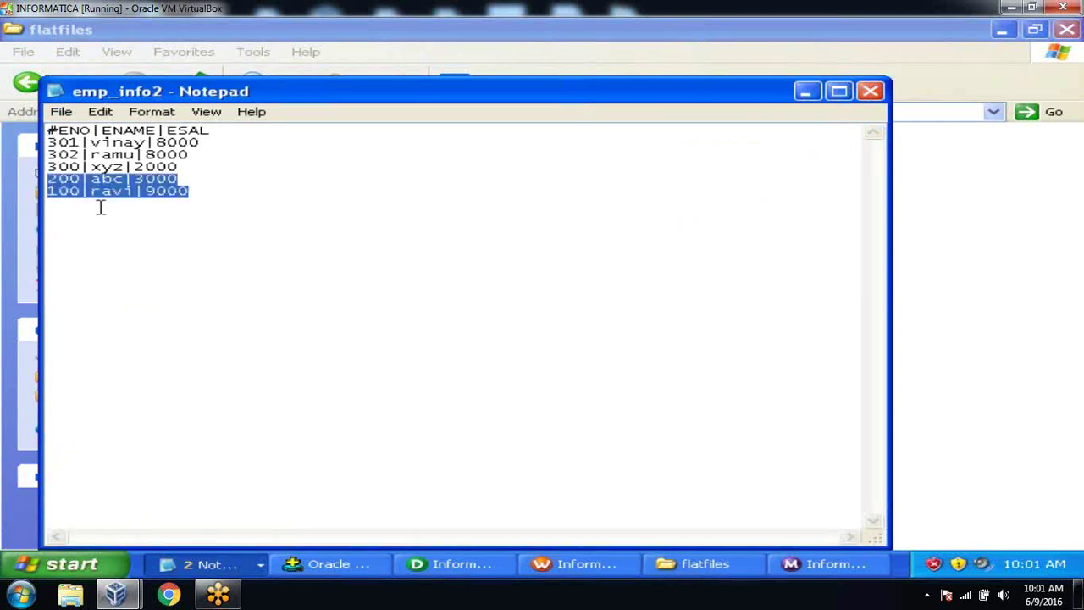
pyautogui.press('Delete')
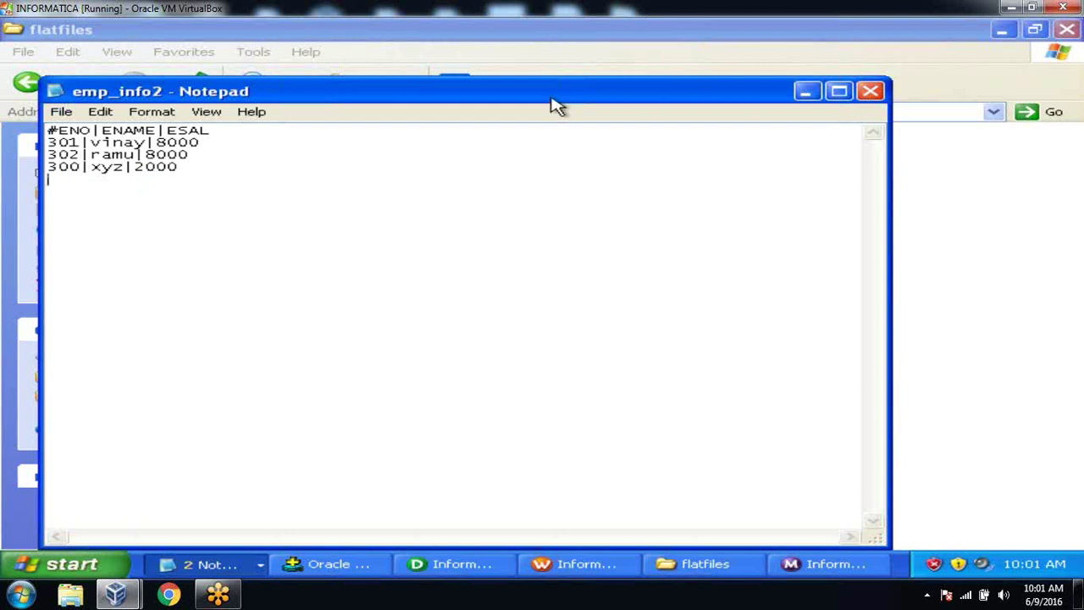
pyautogui.click(870, 91)
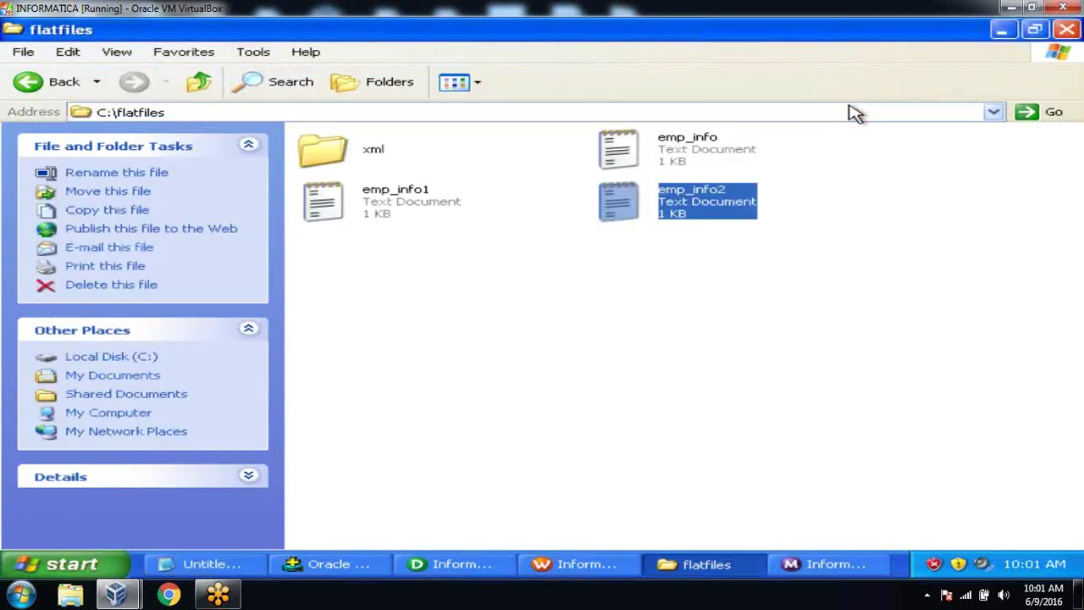
# Step: Reopen emp_info, emp_info1 and emp_info2 one by one to check their records
pyautogui.click(721, 286)
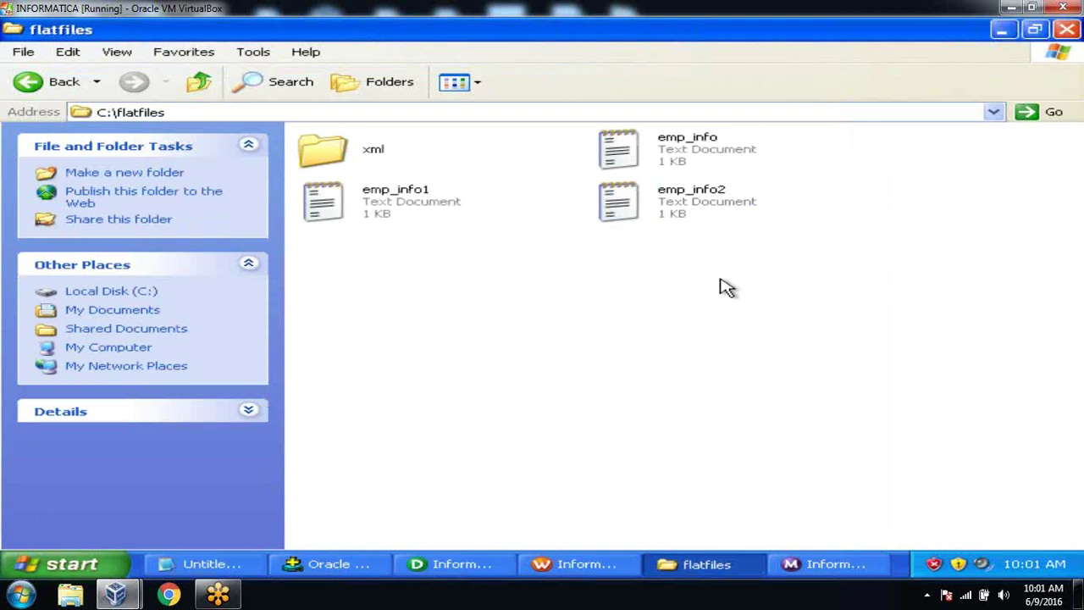
pyautogui.doubleClick(688, 151)
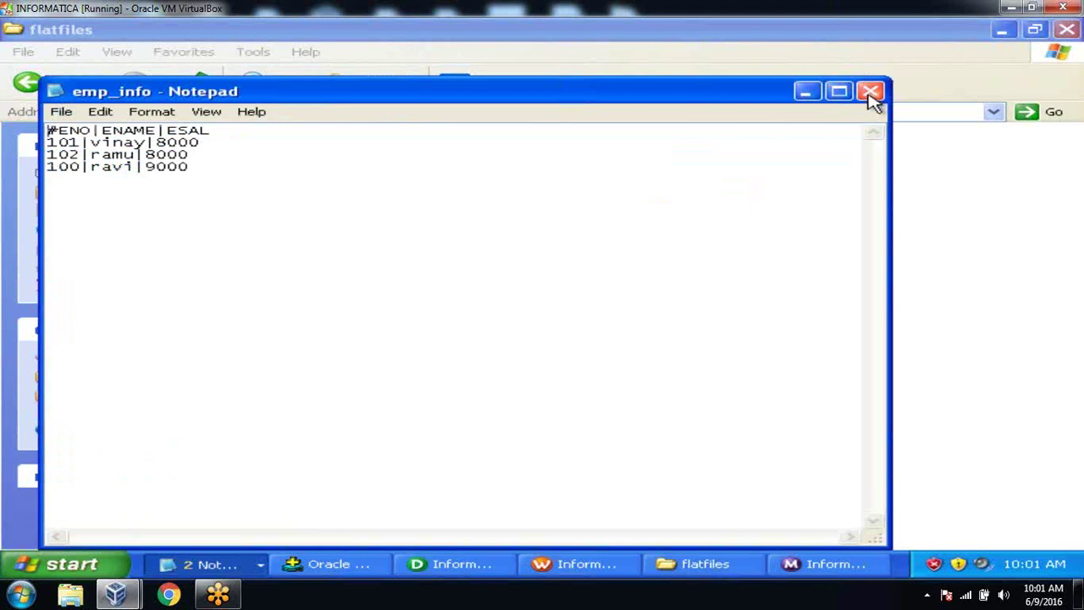
pyautogui.click(870, 91)
pyautogui.doubleClick(408, 197)
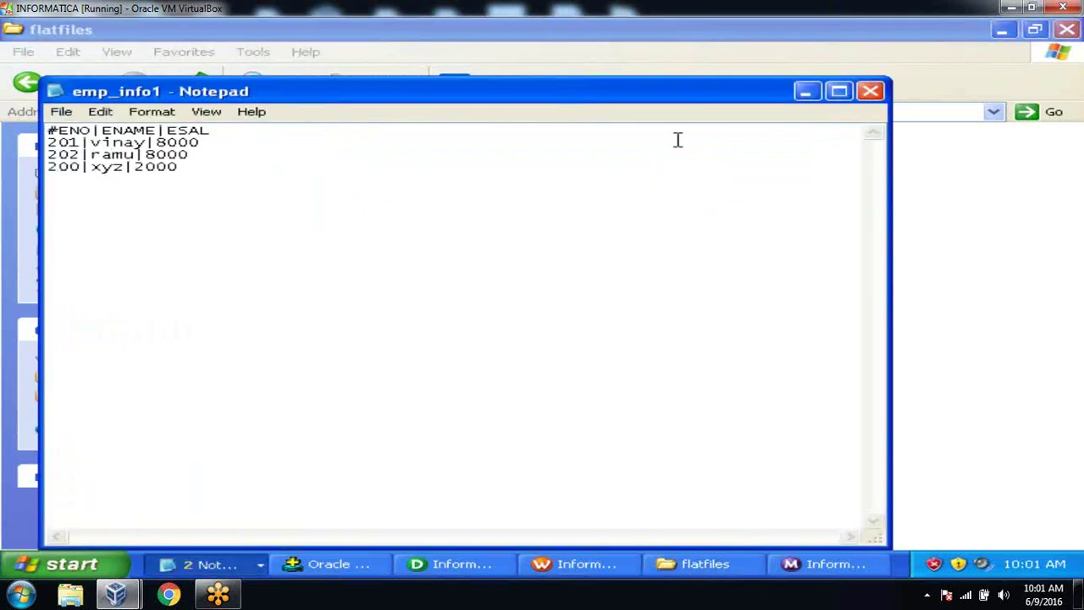
pyautogui.click(869, 91)
pyautogui.doubleClick(675, 210)
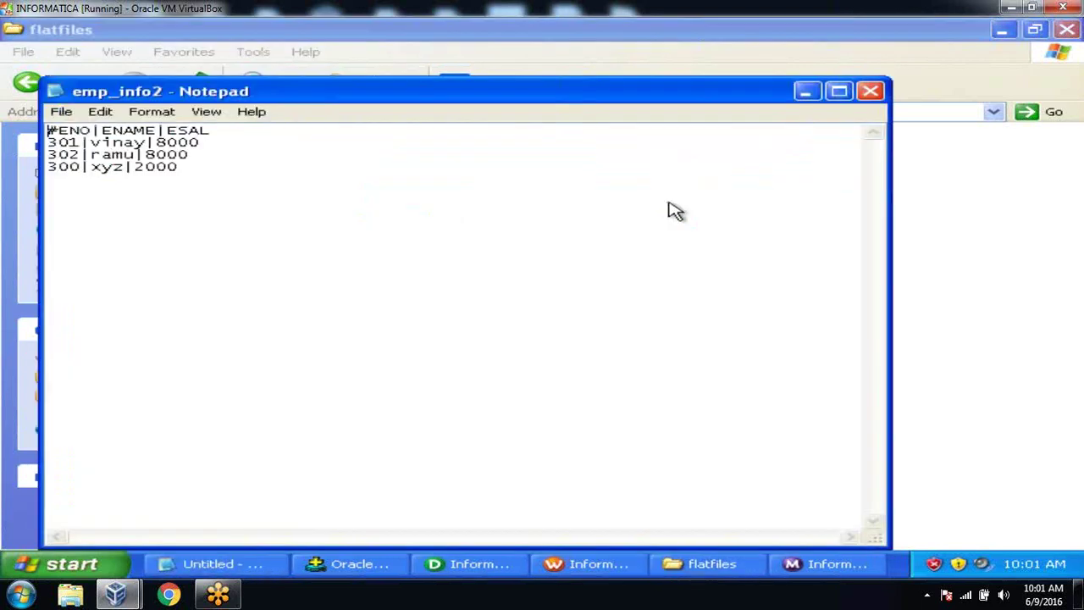
pyautogui.click(868, 93)
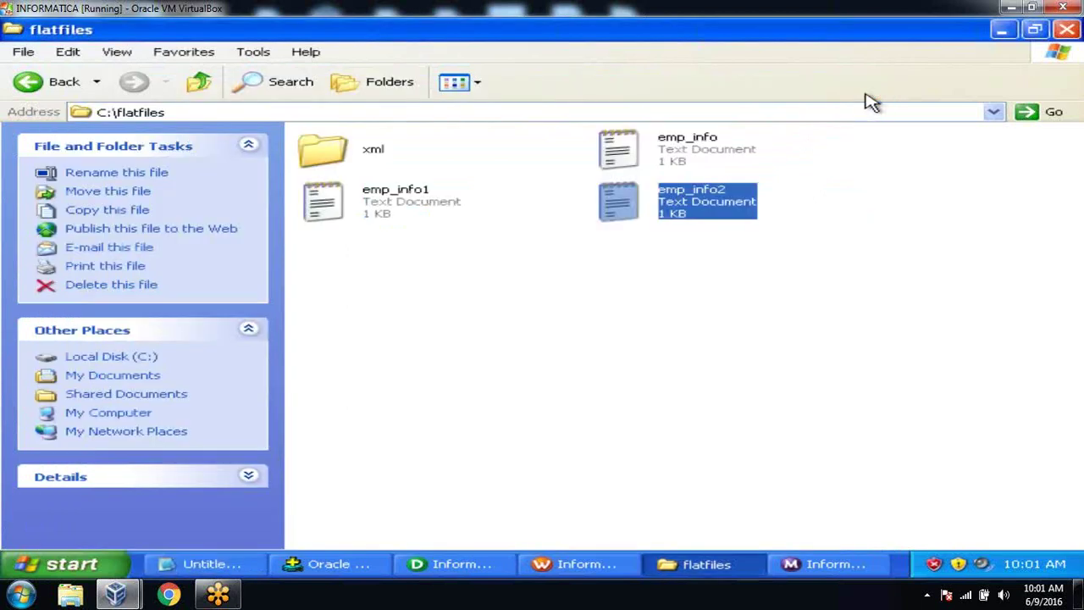
pyautogui.click(758, 297)
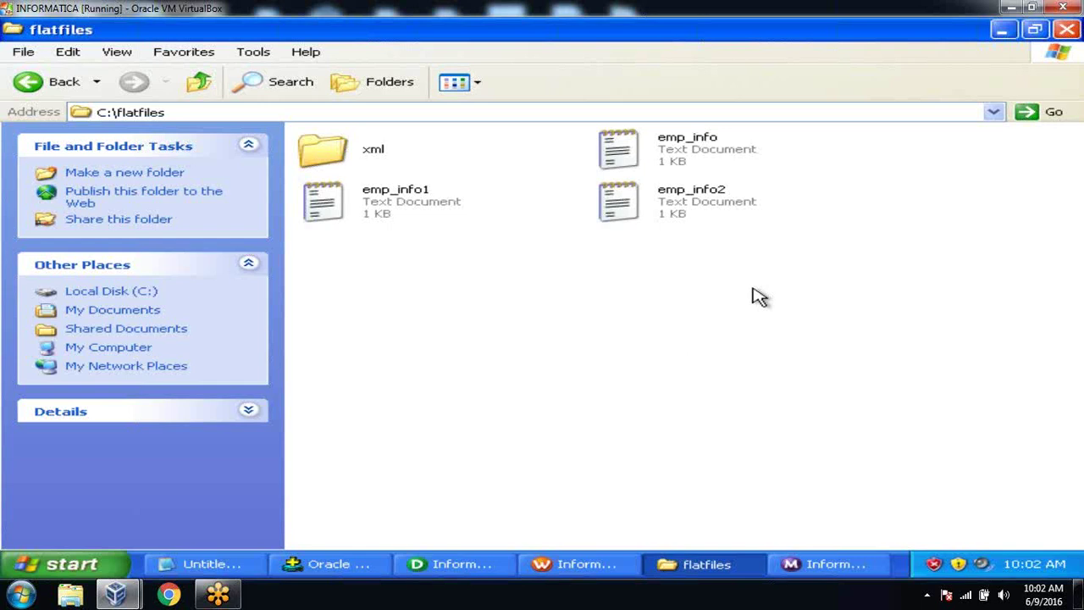
# Step: Create a new text document named emp_final in C:\flatfiles and open it in Notepad
pyautogui.rightClick(436, 294)
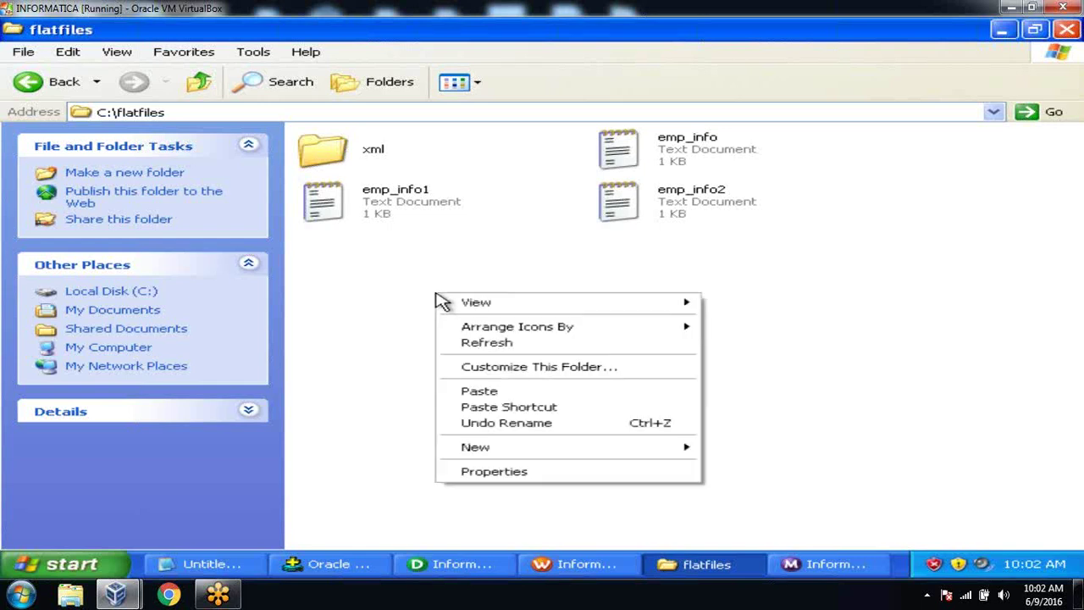
pyautogui.moveTo(503, 449)
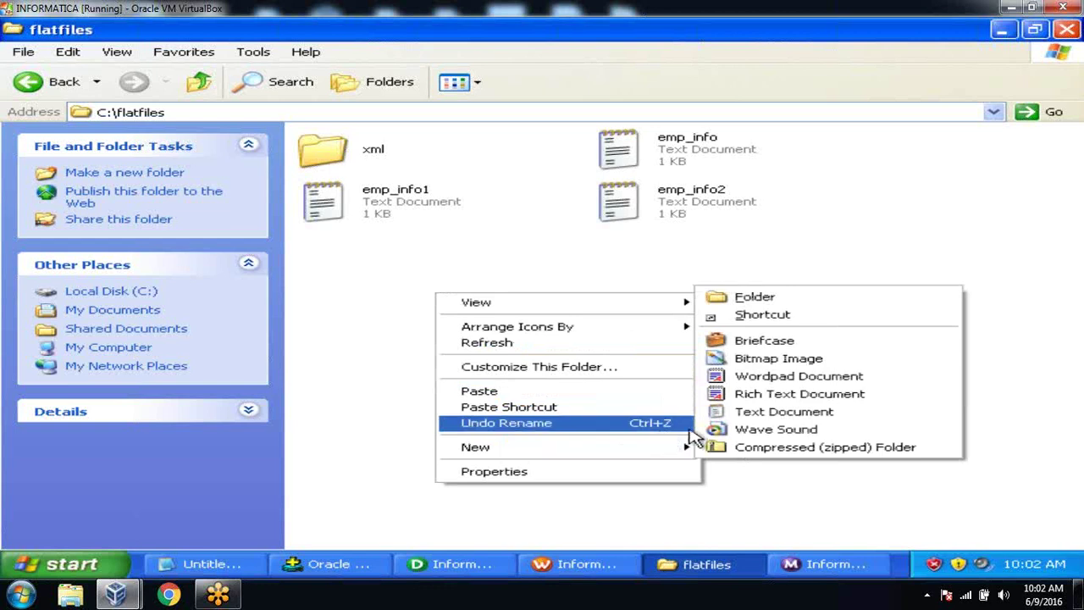
pyautogui.click(735, 413)
pyautogui.write('emp')
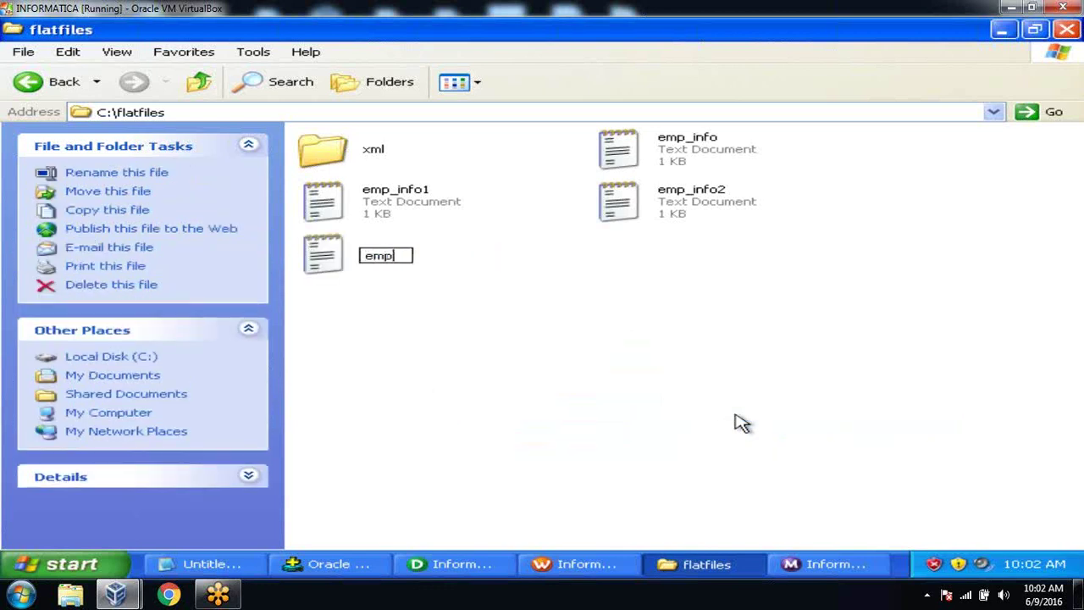
pyautogui.write('_final')
pyautogui.press('Return')
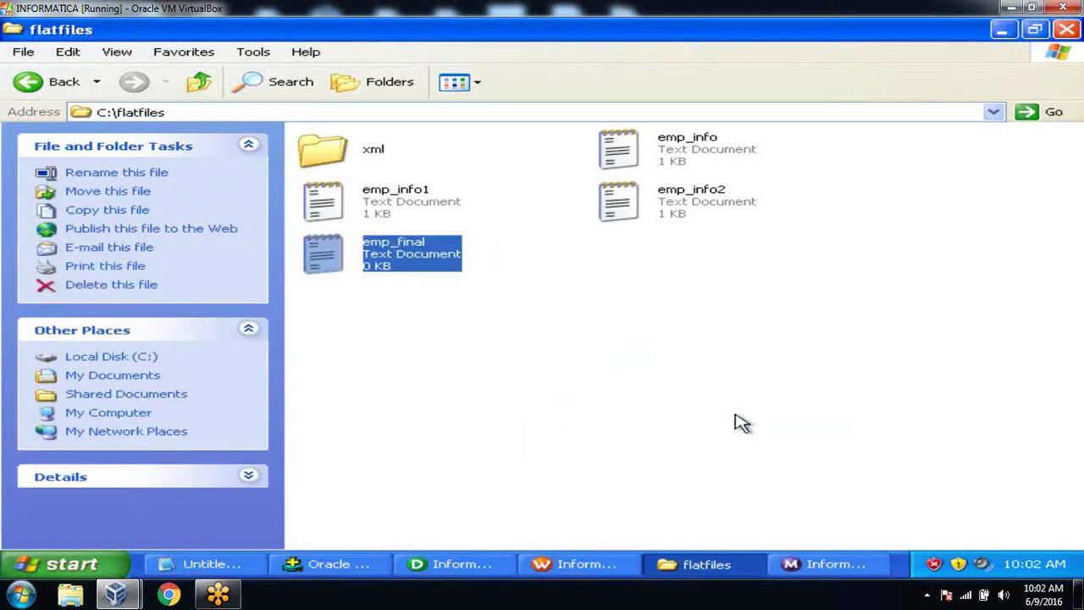
pyautogui.doubleClick(432, 260)
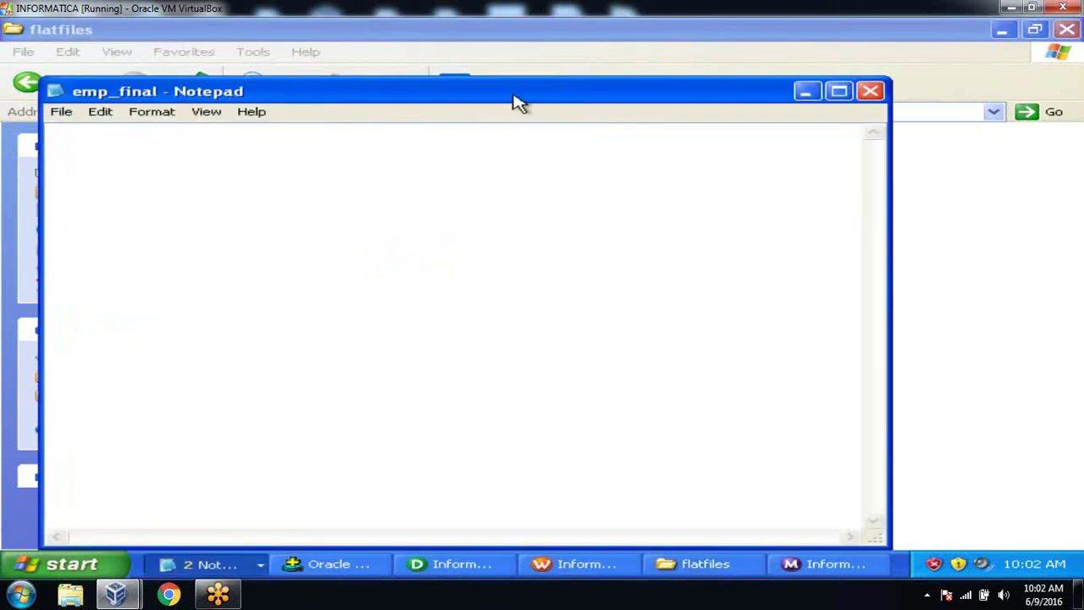
pyautogui.moveTo(517, 102); pyautogui.dragTo(617, 313)
# Step: Enter the paths c:\flatfiles\emp_info.txt, emp_info1.txt and emp_info2.txt, one per line, and save
pyautogui.write('c:\x0clatfi')
pyautogui.write('les\\emp')
pyautogui.write('_info.tx')
pyautogui.write('t')
pyautogui.press('Return')
pyautogui.write('c:\x0clatfiles\\emp_info1.txt')
pyautogui.press('Return')
pyautogui.write('c:\\flatfiles\\emp')
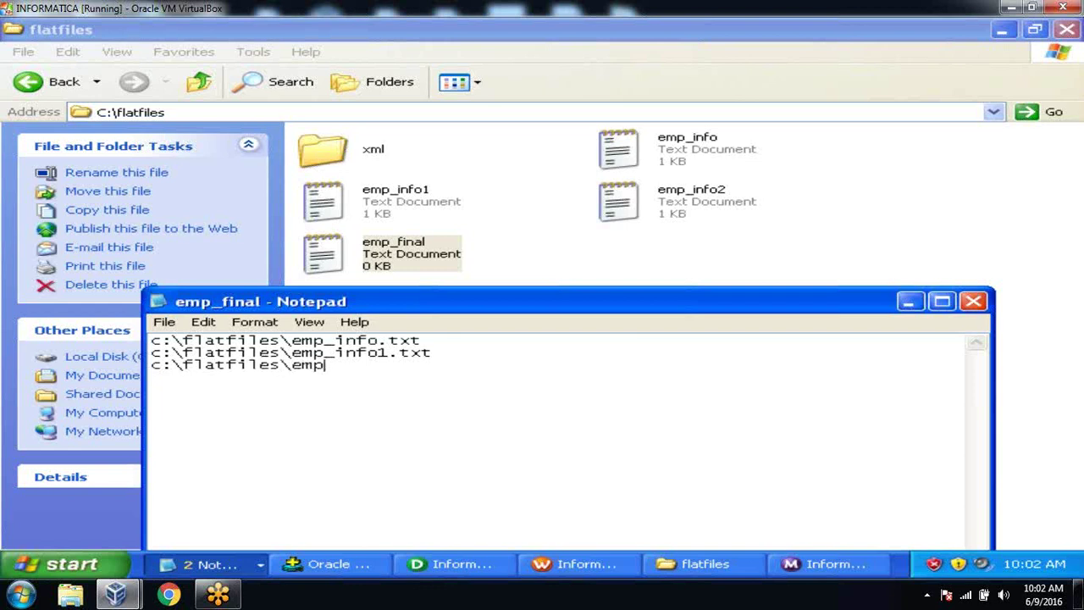
pyautogui.write('_info2.txt')
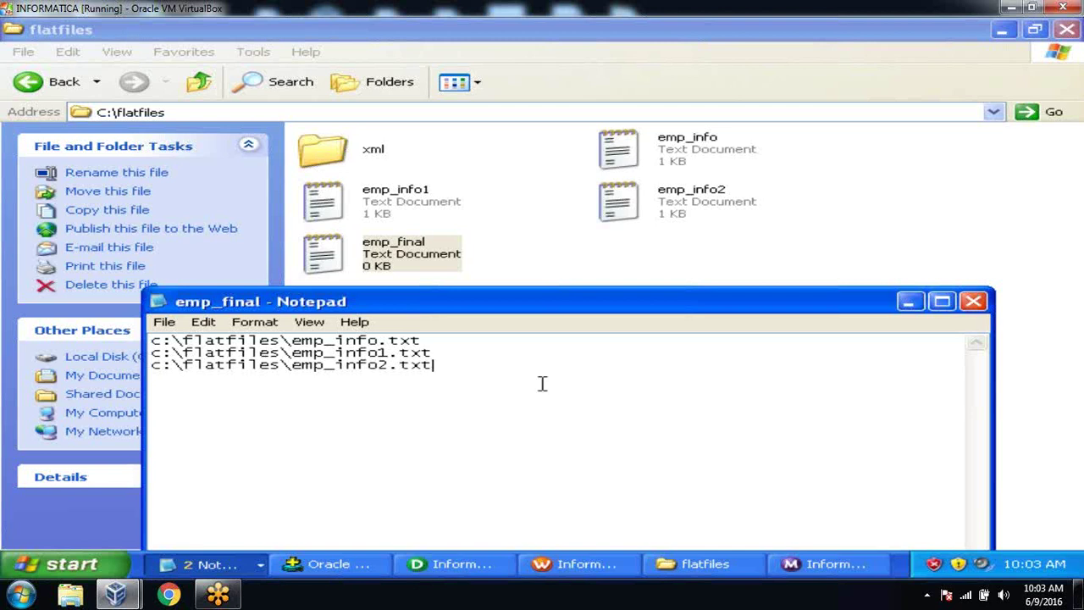
pyautogui.hotkey('ctrl', 's')
pyautogui.click(975, 307)
pyautogui.click(714, 334)
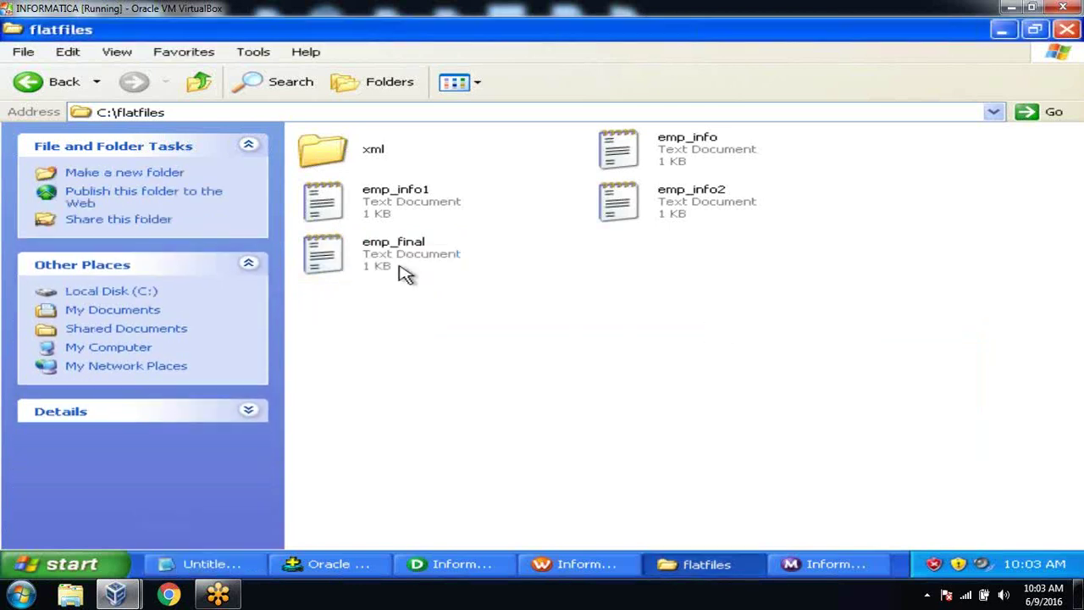
# Step: Open emp_final and check its three file path lines
pyautogui.click(403, 269)
pyautogui.doubleClick(403, 269)
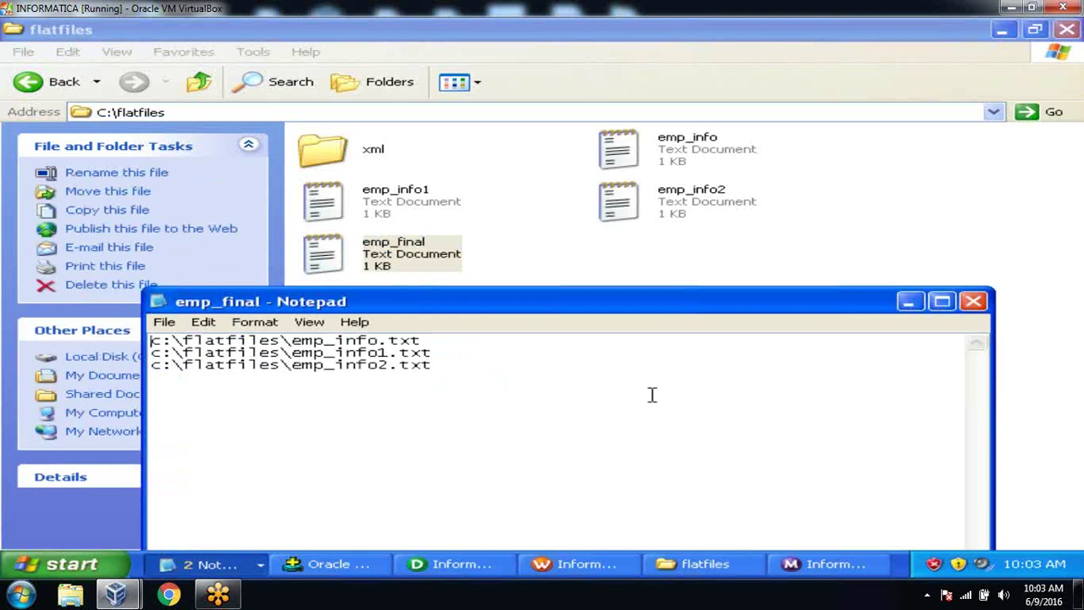
pyautogui.click(972, 303)
pyautogui.click(732, 342)
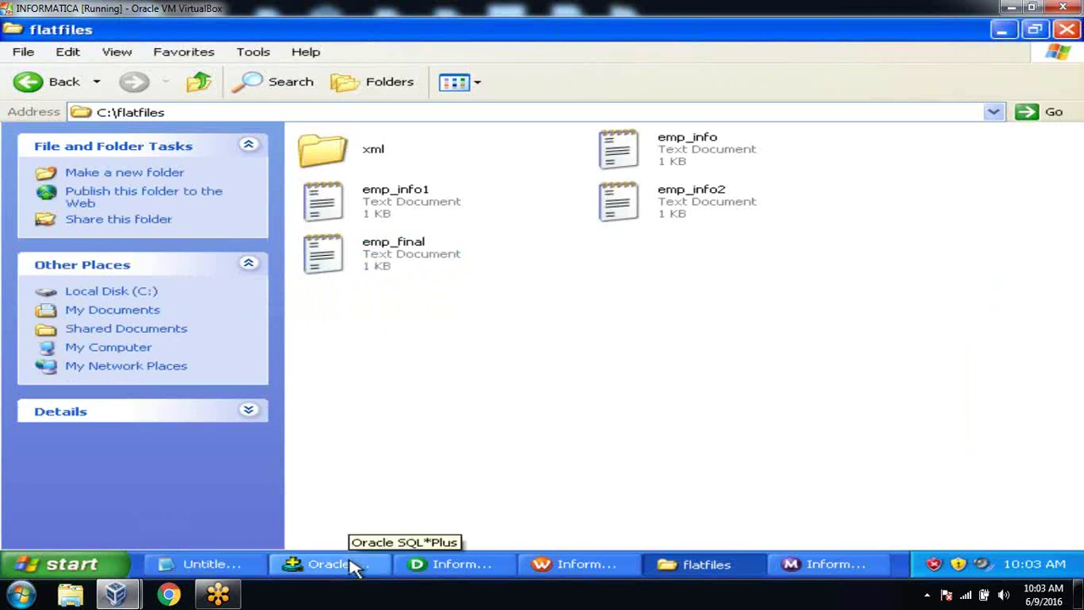
pyautogui.doubleClick(415, 266)
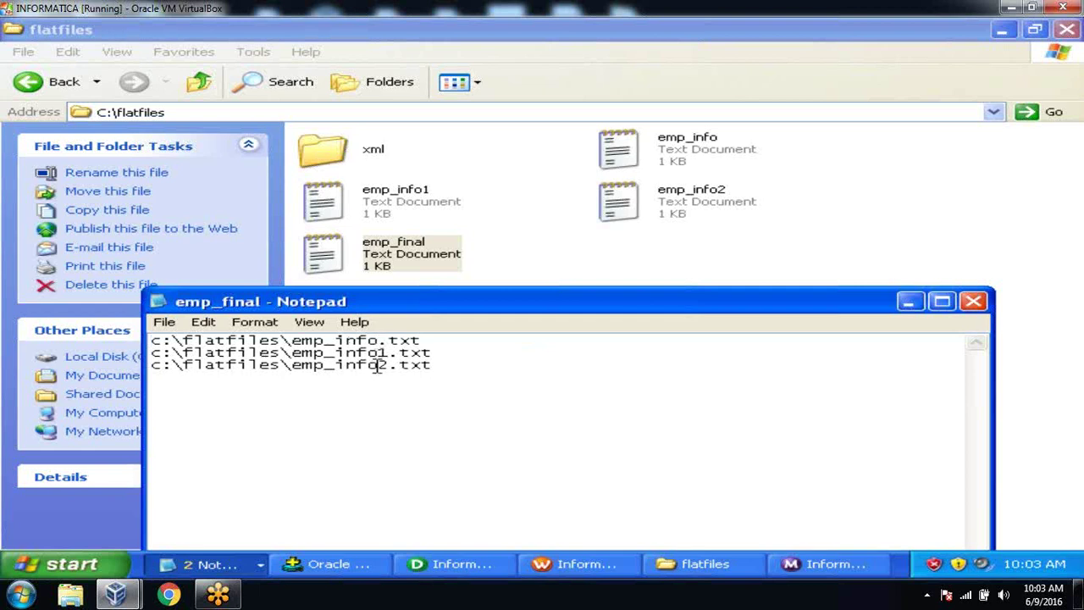
pyautogui.click(442, 365)
pyautogui.moveTo(442, 366); pyautogui.dragTo(127, 326)
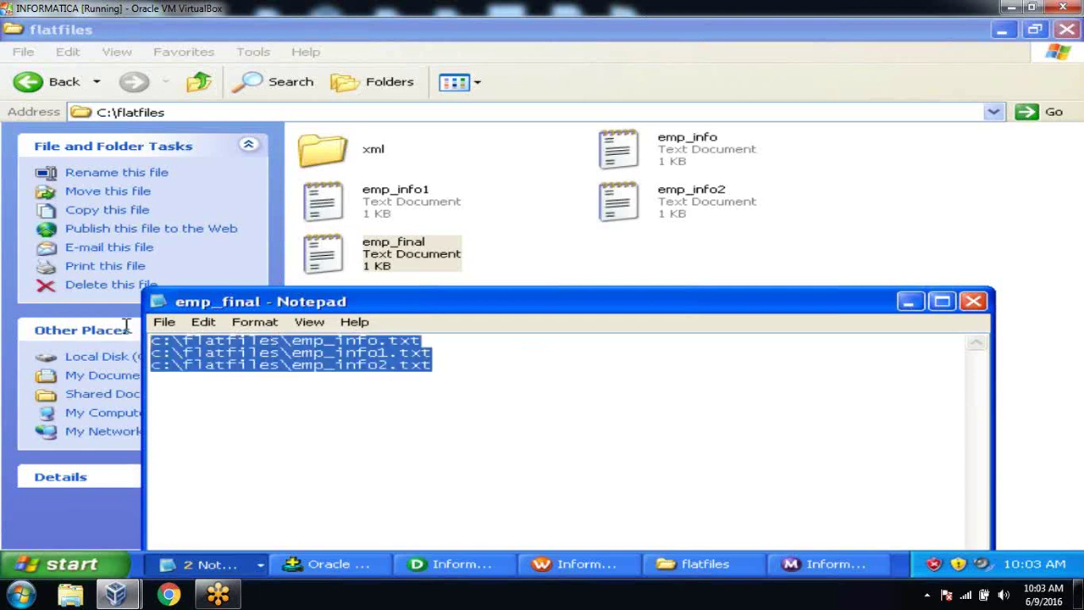
pyautogui.click(641, 272)
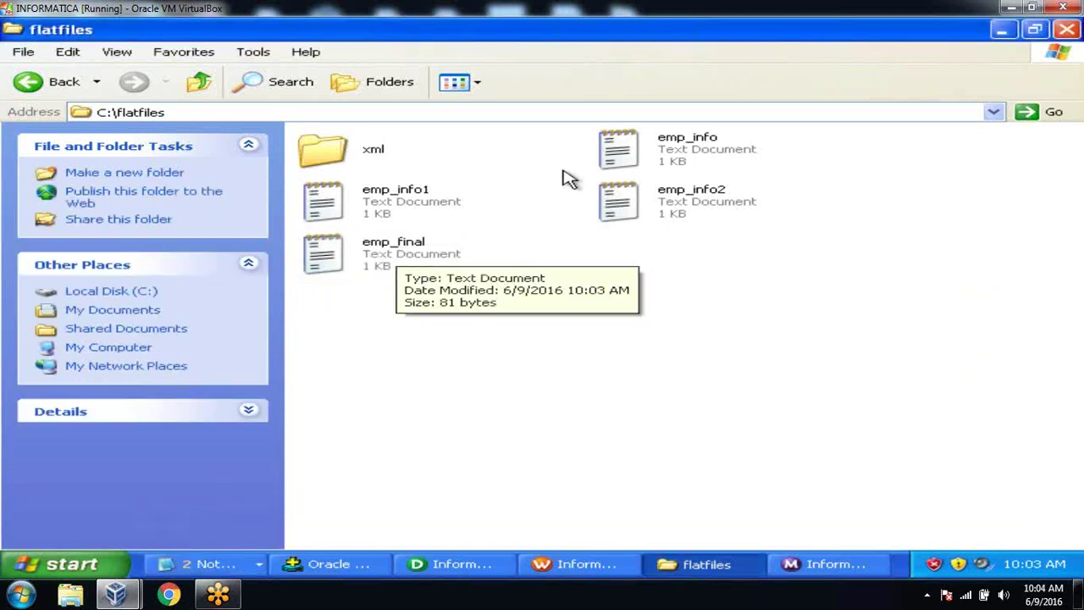
# Step: View the rows in emp_info, emp_info1 and emp_info2 in turn
pyautogui.doubleClick(669, 154)
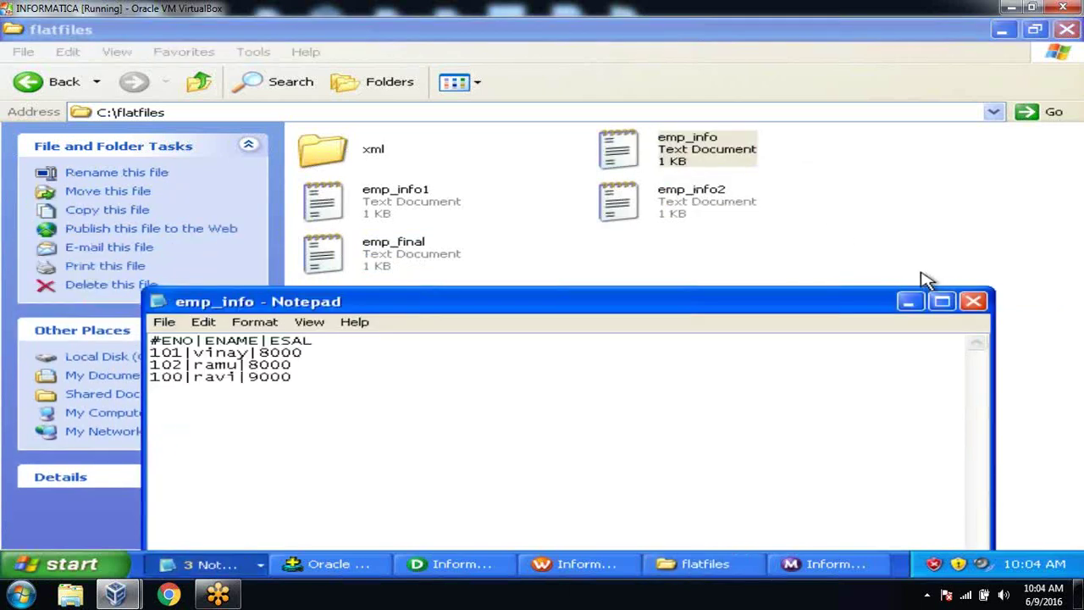
pyautogui.click(974, 301)
pyautogui.doubleClick(405, 200)
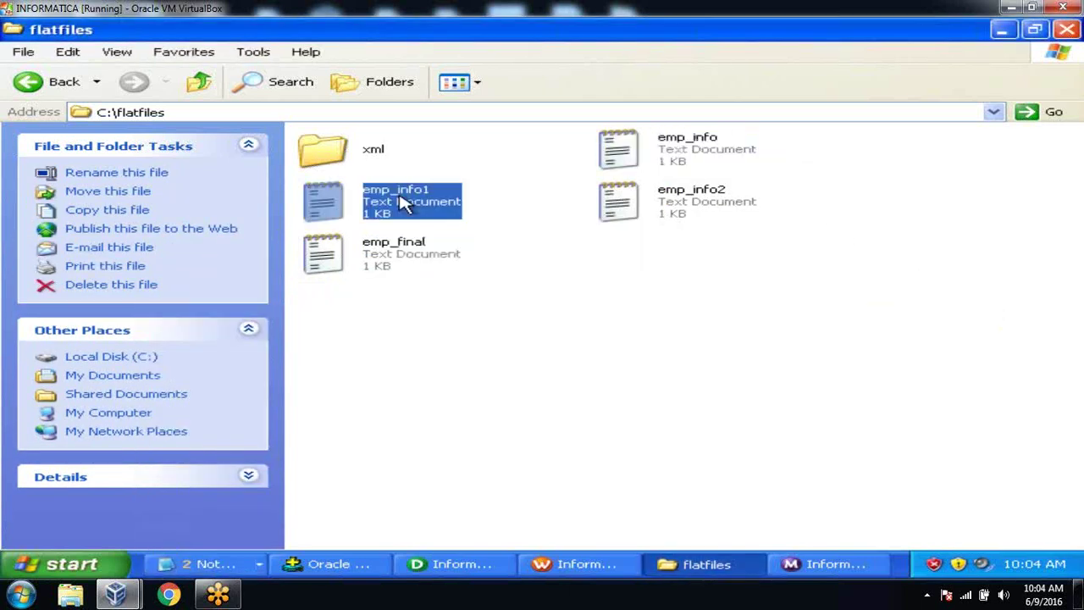
pyautogui.click(974, 301)
pyautogui.doubleClick(704, 213)
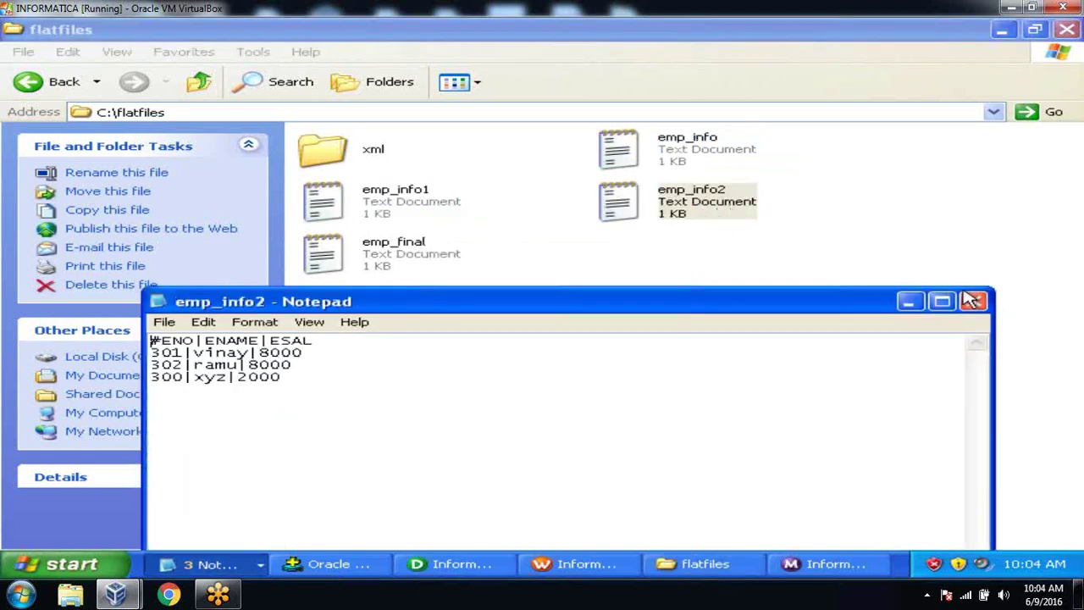
pyautogui.click(972, 302)
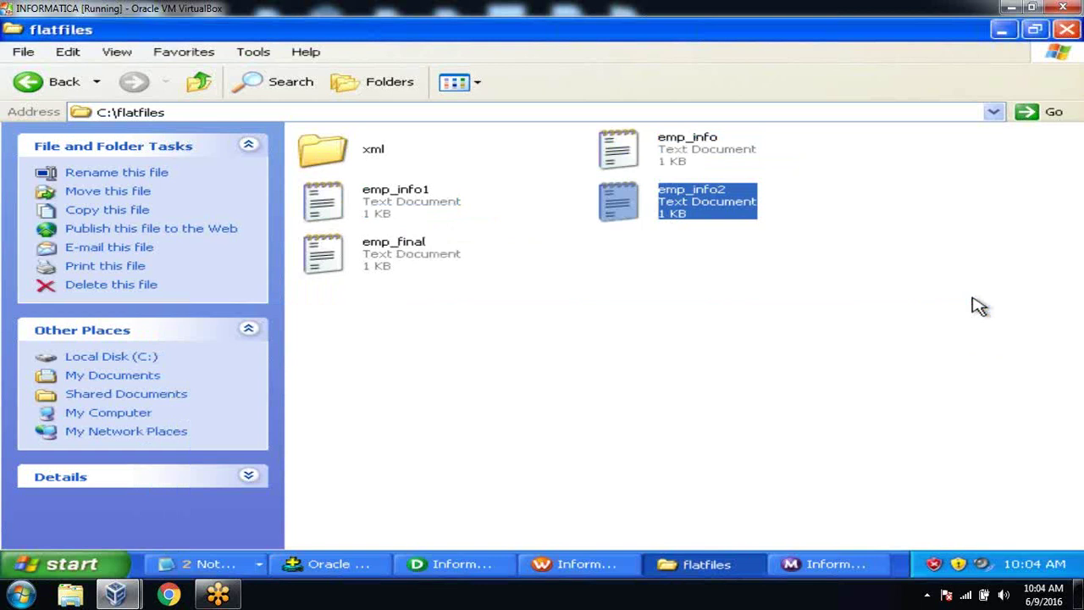
# Step: Select emp_info, emp_info1 and emp_info2 in the folder, then return to PowerCenter Designer
pyautogui.click(381, 203)
pyautogui.click(633, 161)
pyautogui.click(670, 212)
pyautogui.click(627, 169)
pyautogui.click(391, 216)
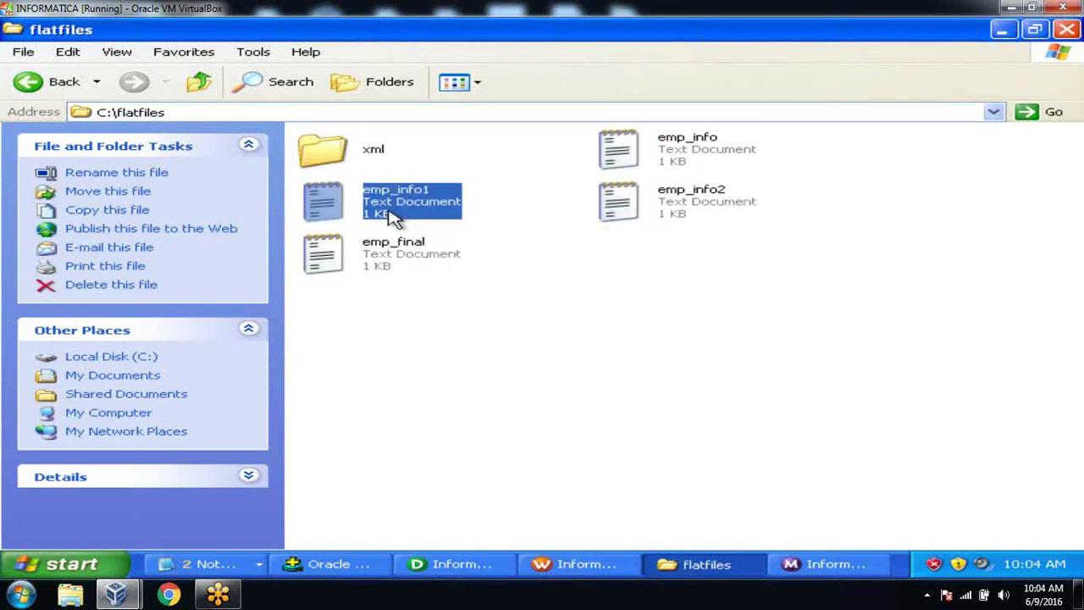
pyautogui.click(472, 563)
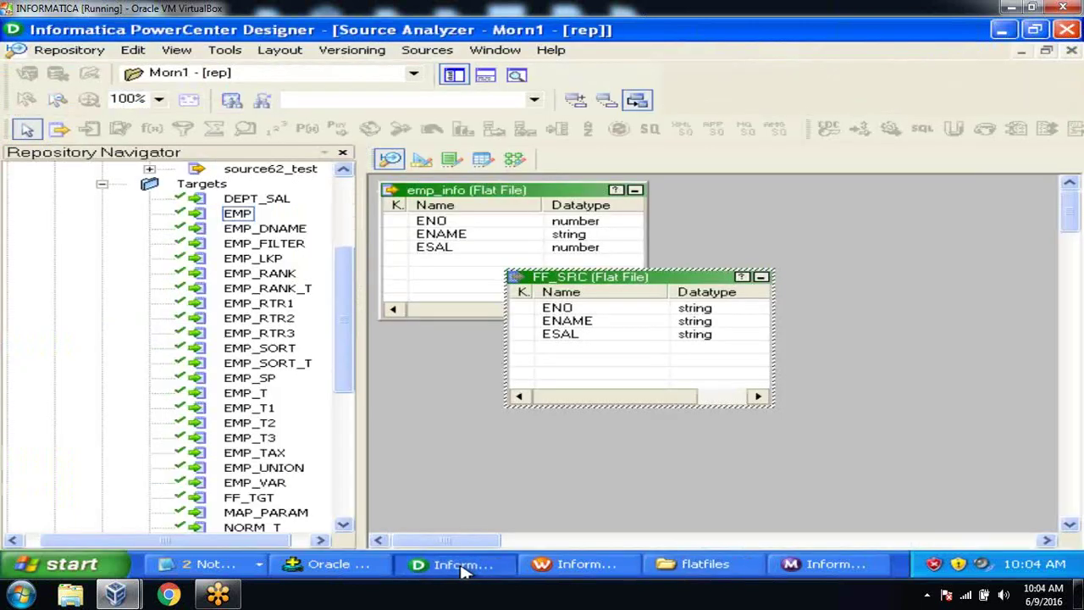
# Step: Bring up m_flatfile_source (emp_info → SQ_emp_info → EMP) in Mapping Designer, then switch to Oracle SQL*Plus
pyautogui.click(513, 160)
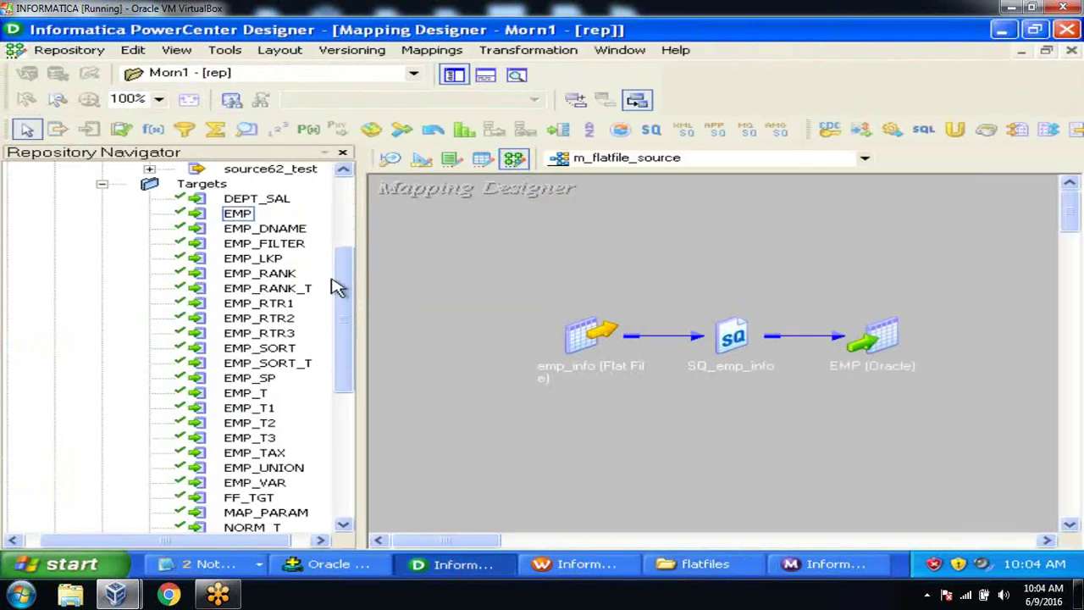
pyautogui.moveTo(345, 283); pyautogui.dragTo(344, 230)
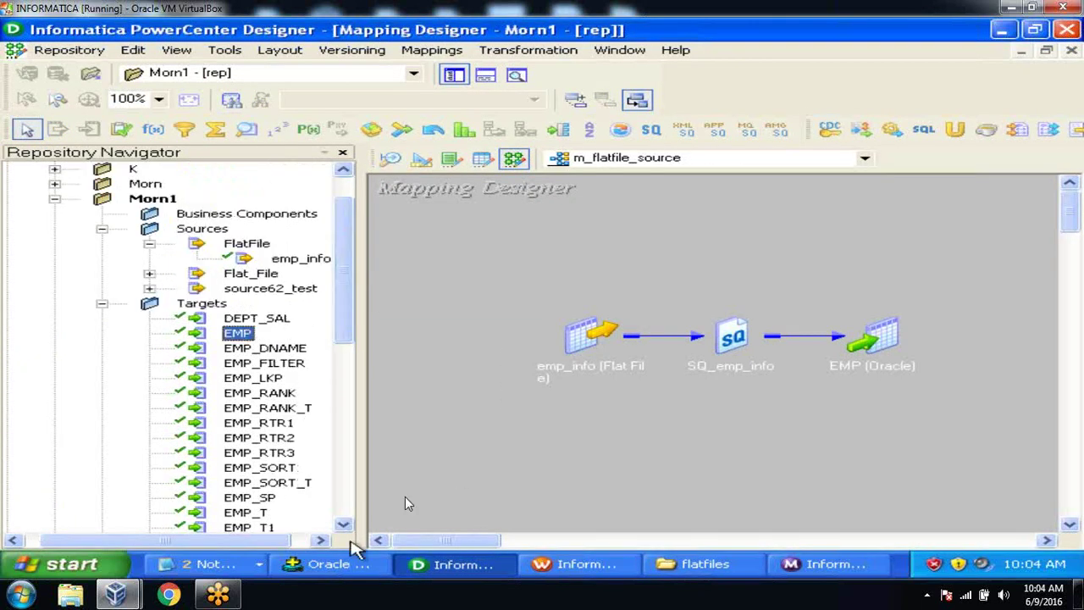
pyautogui.click(733, 560)
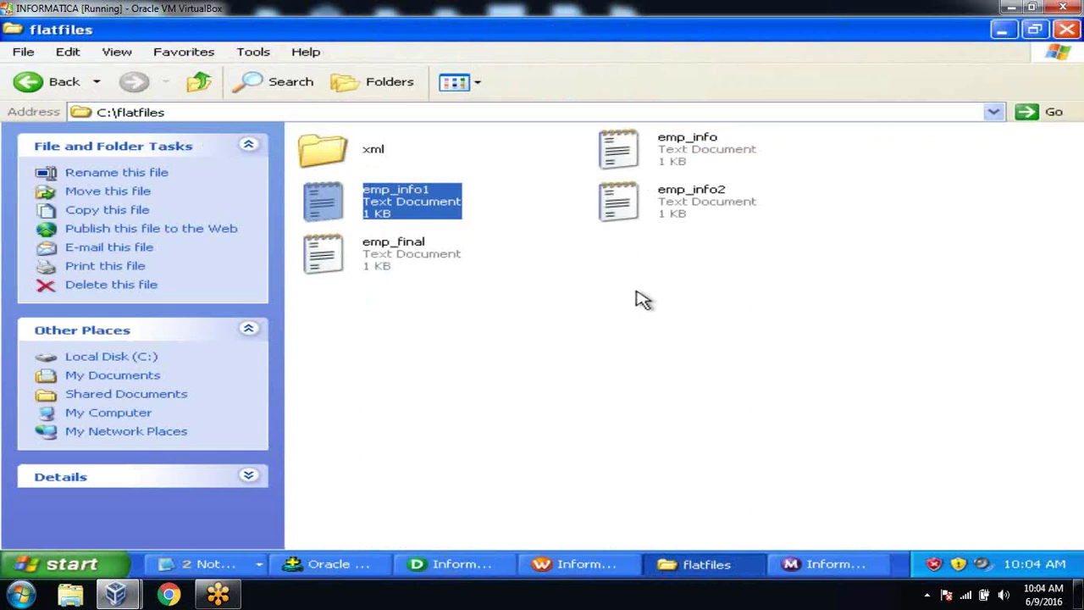
pyautogui.click(1002, 30)
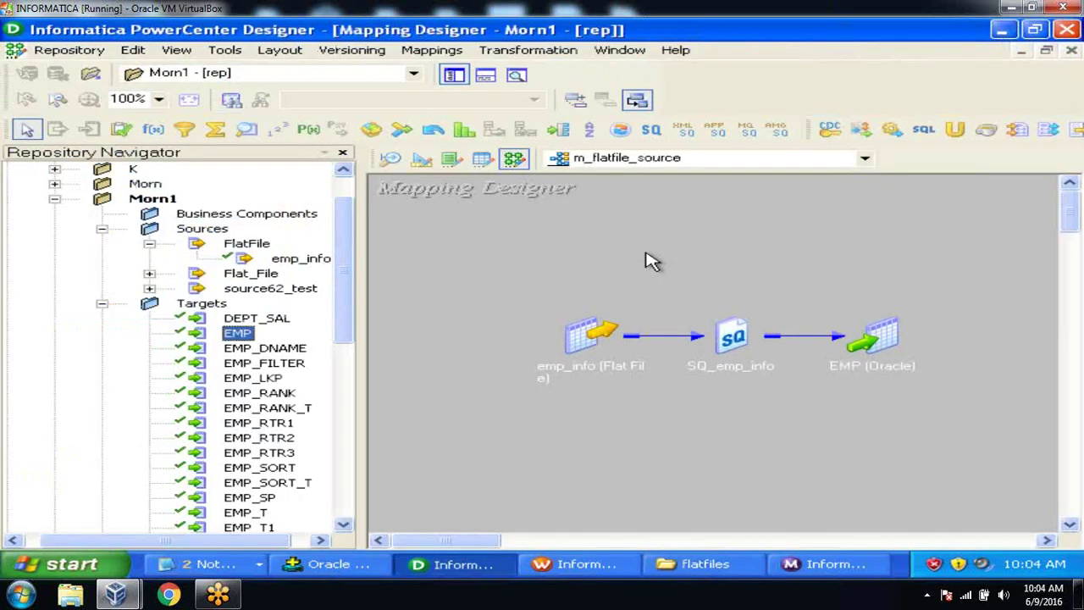
pyautogui.click(310, 265)
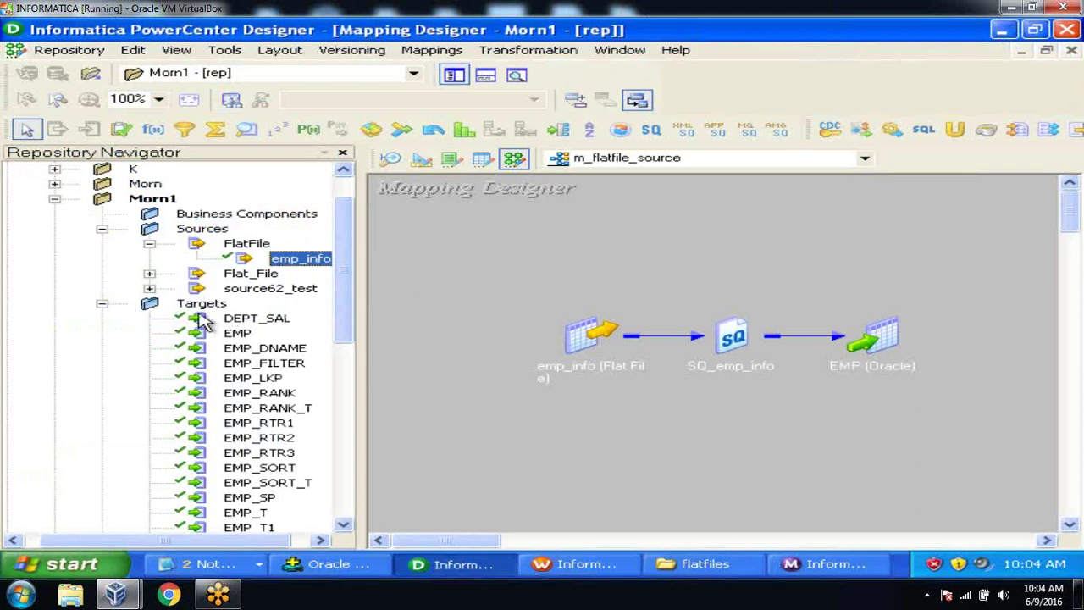
pyautogui.click(236, 335)
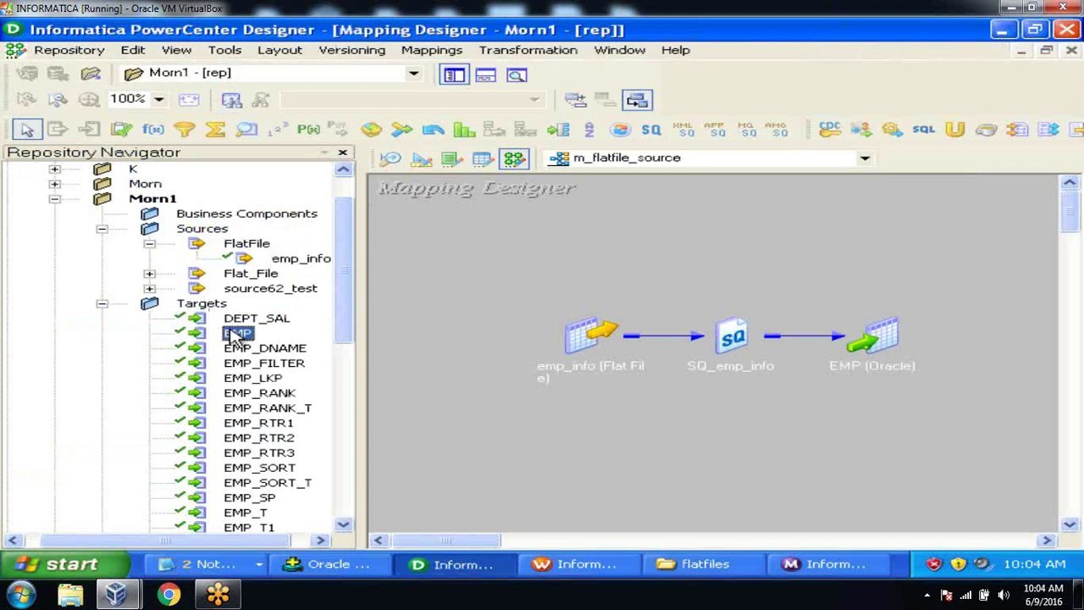
pyautogui.click(352, 563)
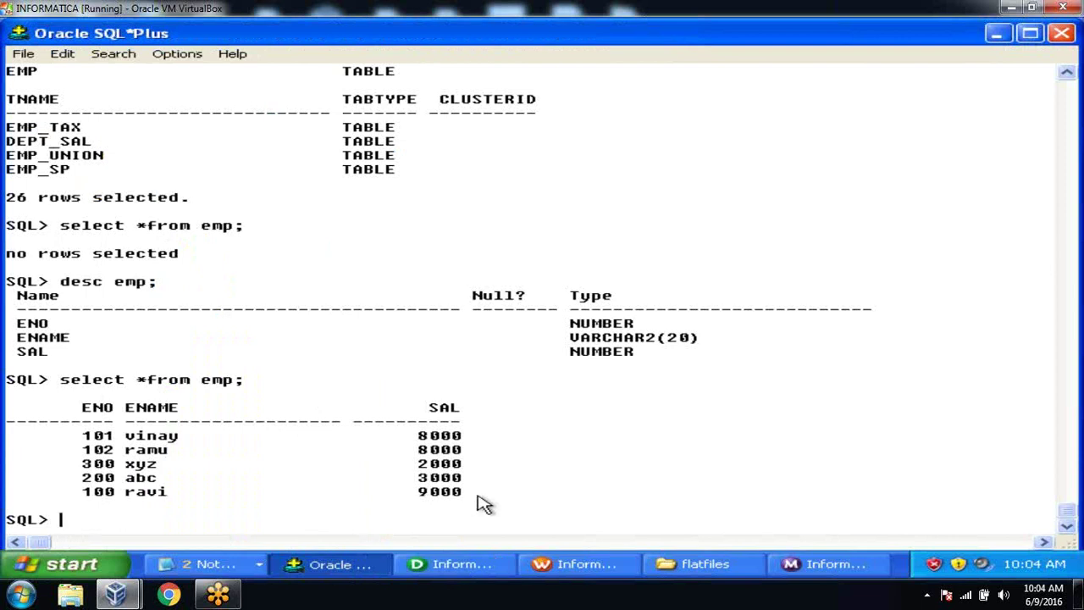
# Step: Run truncate table emp; to clear the EMP table, then return to Designer
pyautogui.write('truncate table emp')
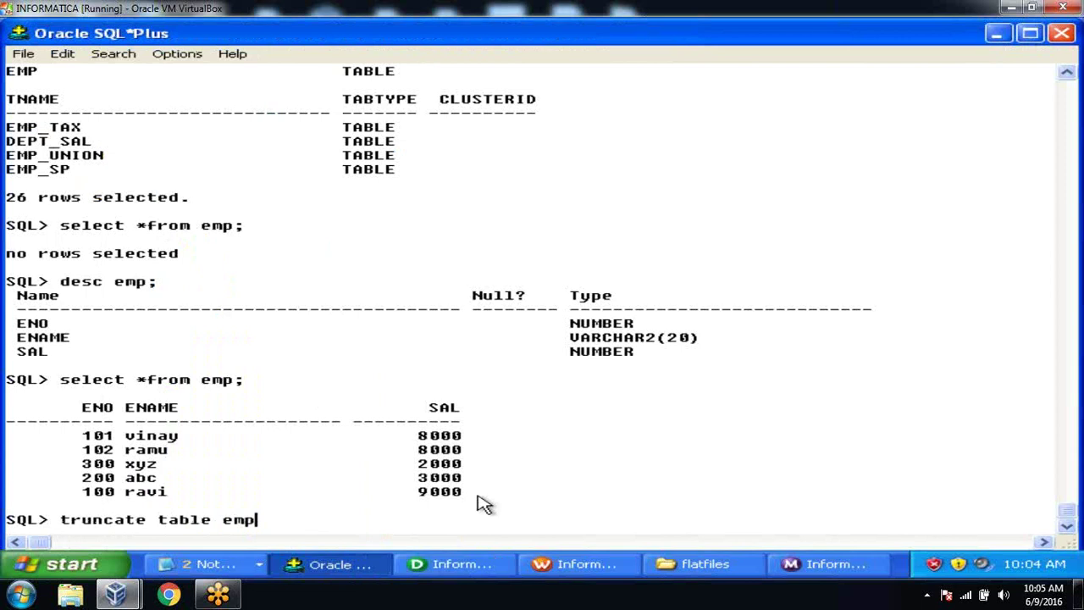
pyautogui.write(';')
pyautogui.press('Return')
pyautogui.hotkey('alt', 'Tab')
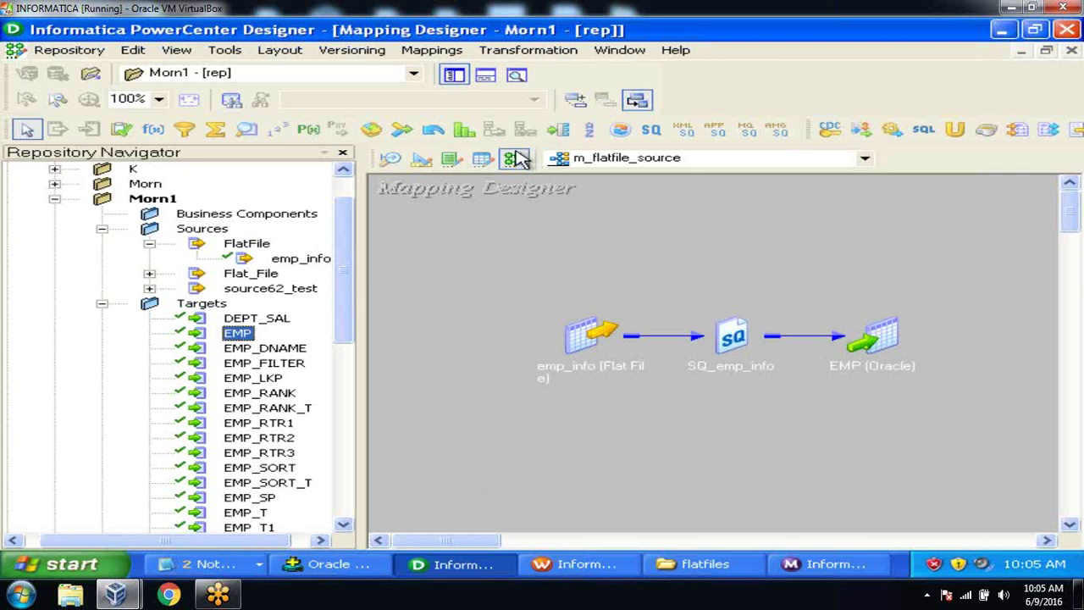
# Step: Create a new mapping m_file_list and add the emp_info source and EMP target
pyautogui.click(432, 50)
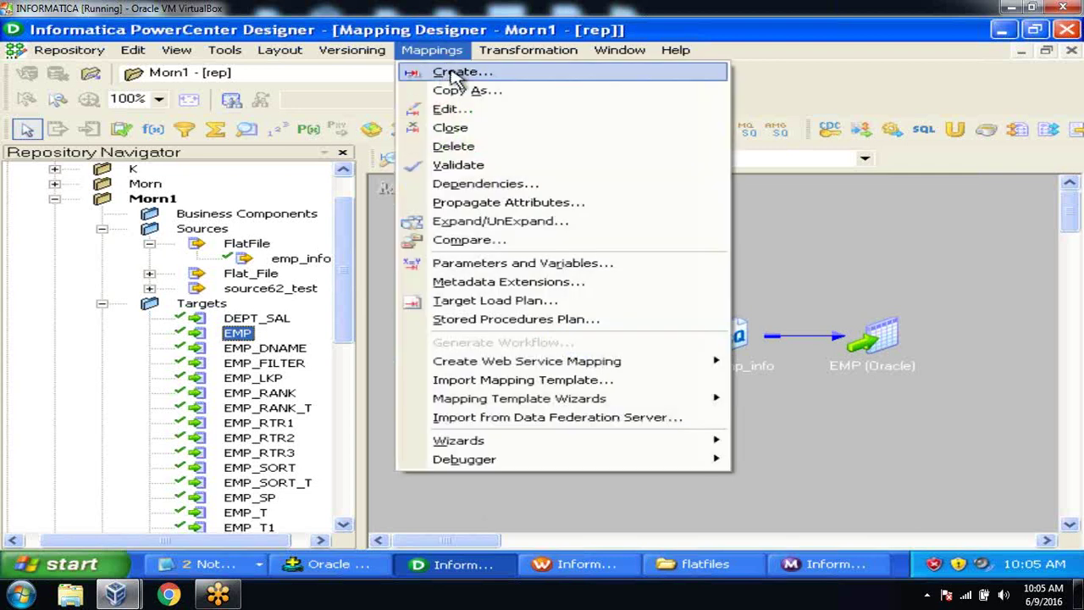
pyautogui.click(455, 73)
pyautogui.write('m_file_list')
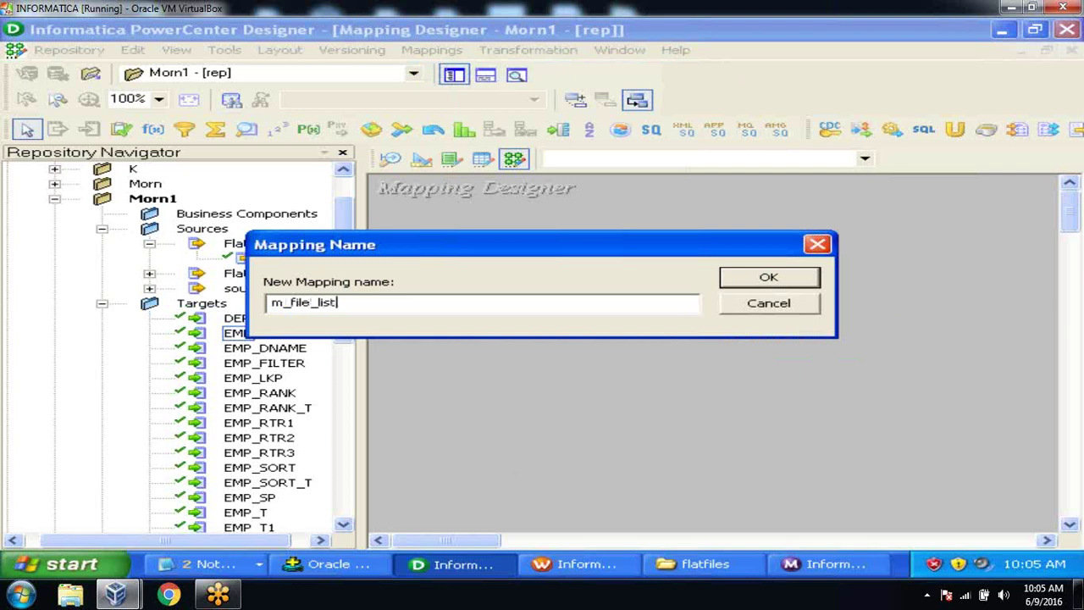
pyautogui.press('Return')
pyautogui.click(302, 261)
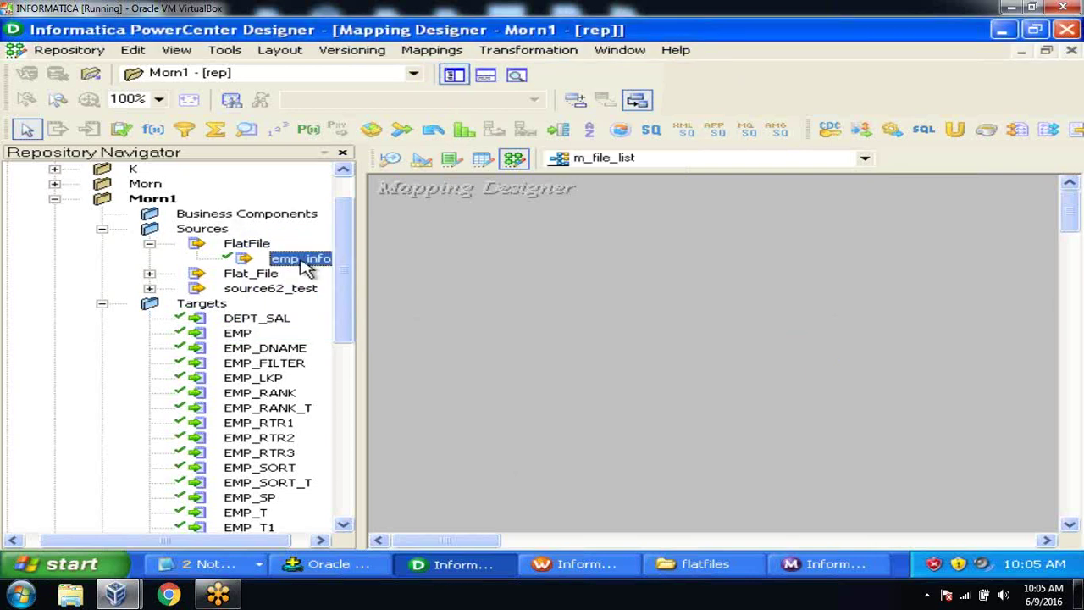
pyautogui.moveTo(303, 266); pyautogui.dragTo(479, 291)
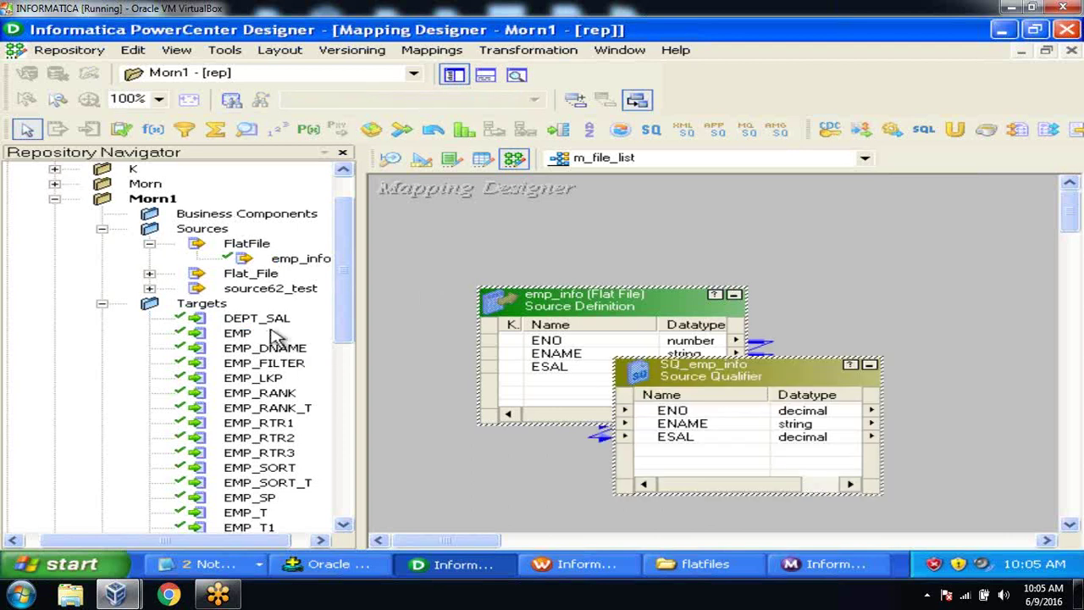
pyautogui.click(240, 336)
pyautogui.moveTo(240, 336); pyautogui.dragTo(912, 263)
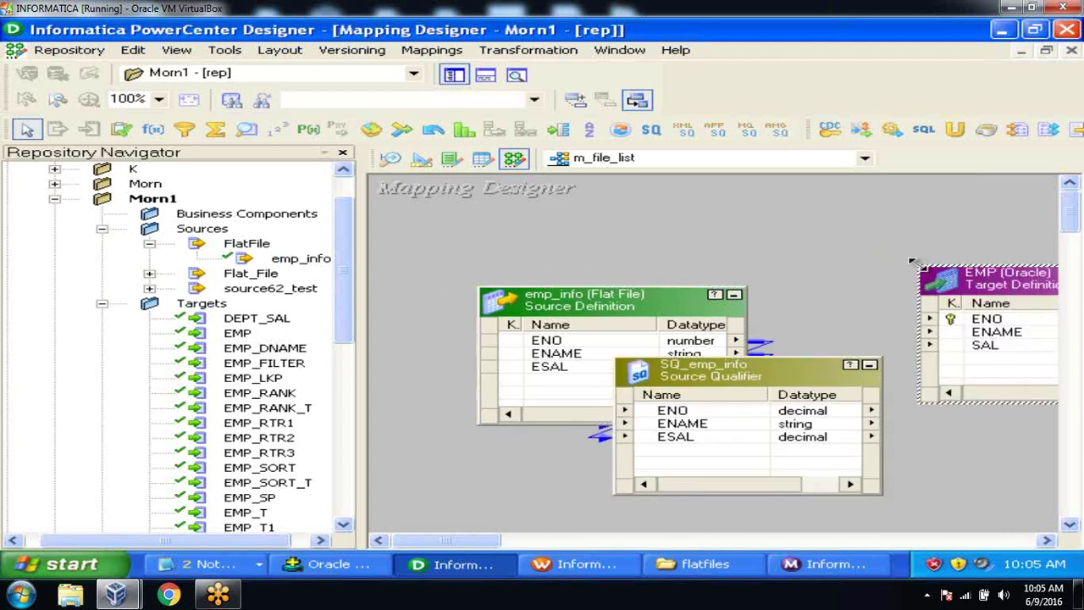
# Step: Rearrange the canvas so SQ_emp_info sits between emp_info on the left and EMP on the right
pyautogui.click(455, 80)
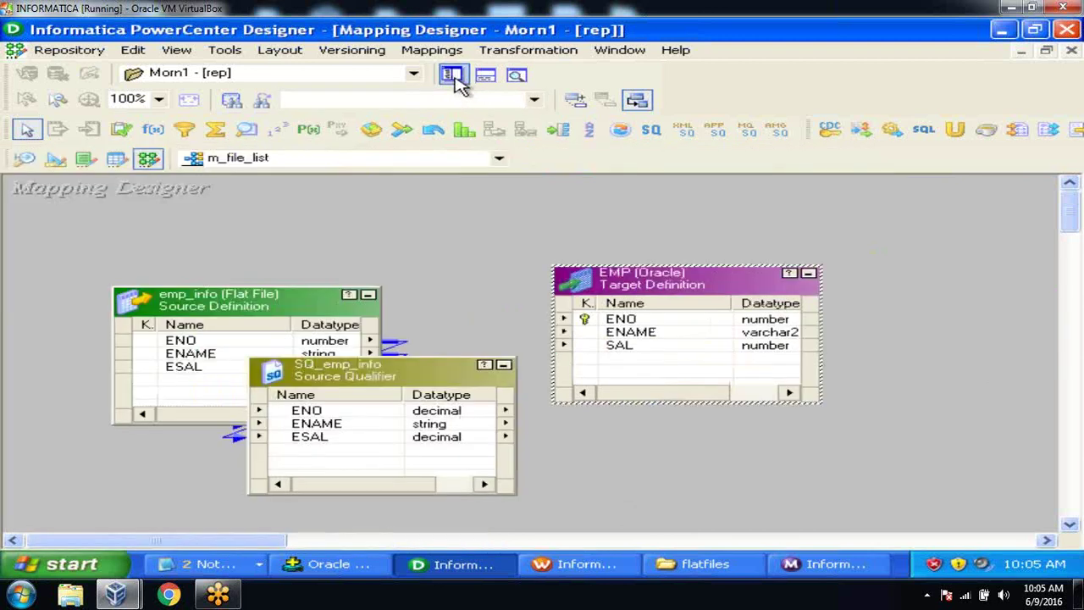
pyautogui.moveTo(671, 282); pyautogui.dragTo(801, 275)
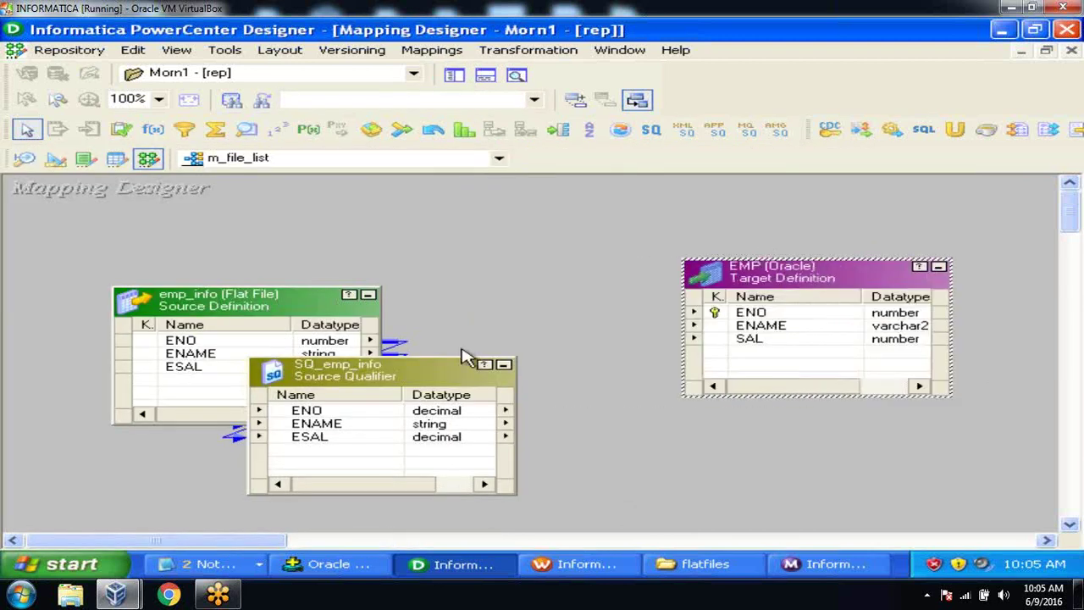
pyautogui.moveTo(358, 367); pyautogui.dragTo(593, 329)
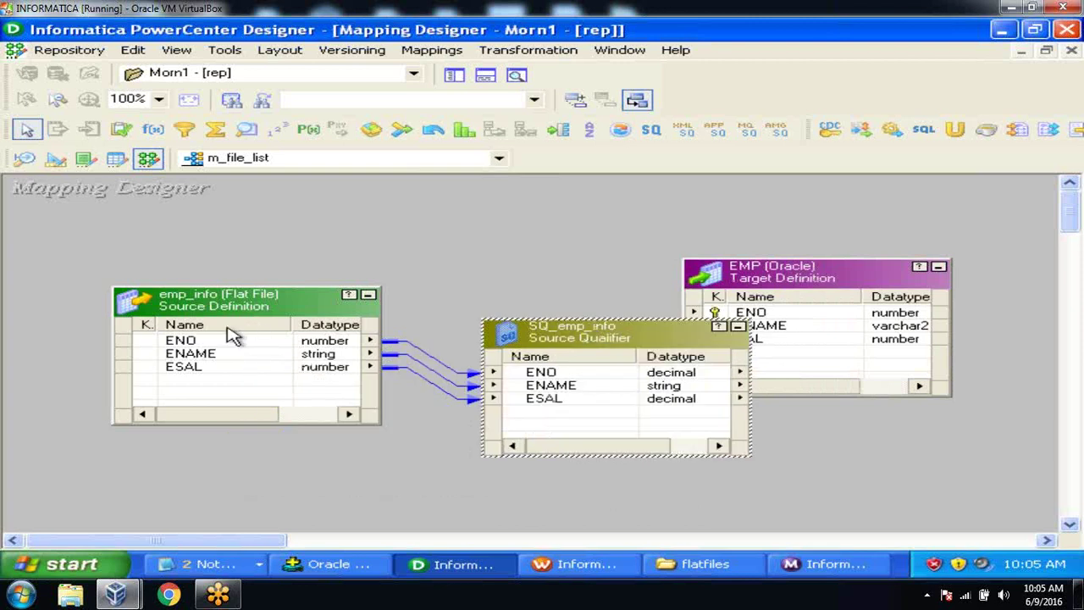
pyautogui.moveTo(203, 305); pyautogui.dragTo(127, 310)
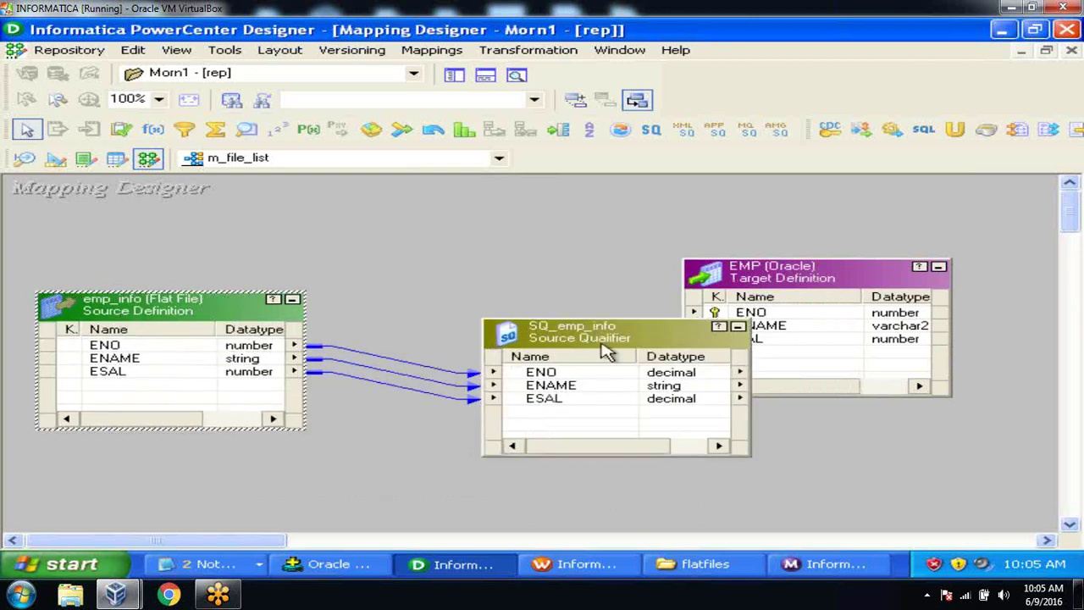
pyautogui.click(506, 323)
pyautogui.rightClick(493, 315)
pyautogui.click(433, 279)
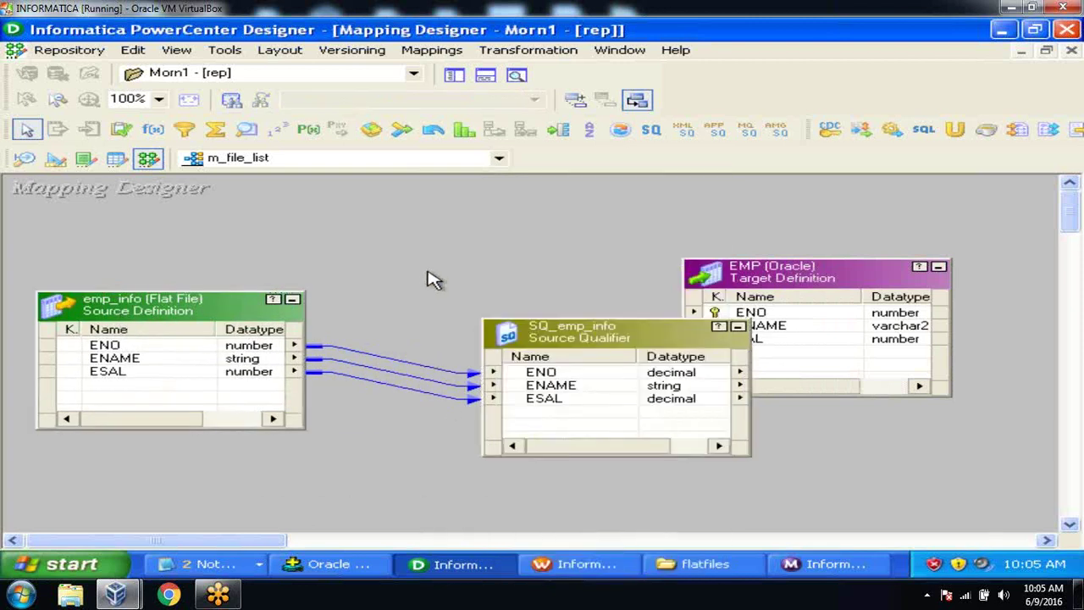
pyautogui.moveTo(603, 342); pyautogui.dragTo(500, 309)
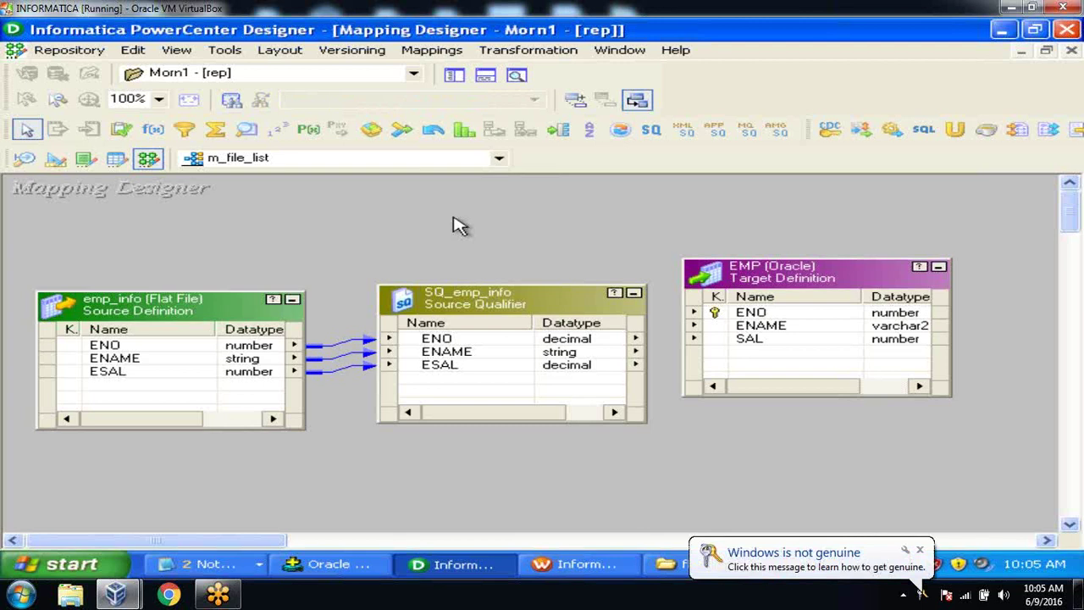
# Step: Link SQ_emp_info's ENO, ENAME and ESAL ports to EMP's ENO, ENAME and SAL
pyautogui.moveTo(446, 366); pyautogui.dragTo(446, 339)
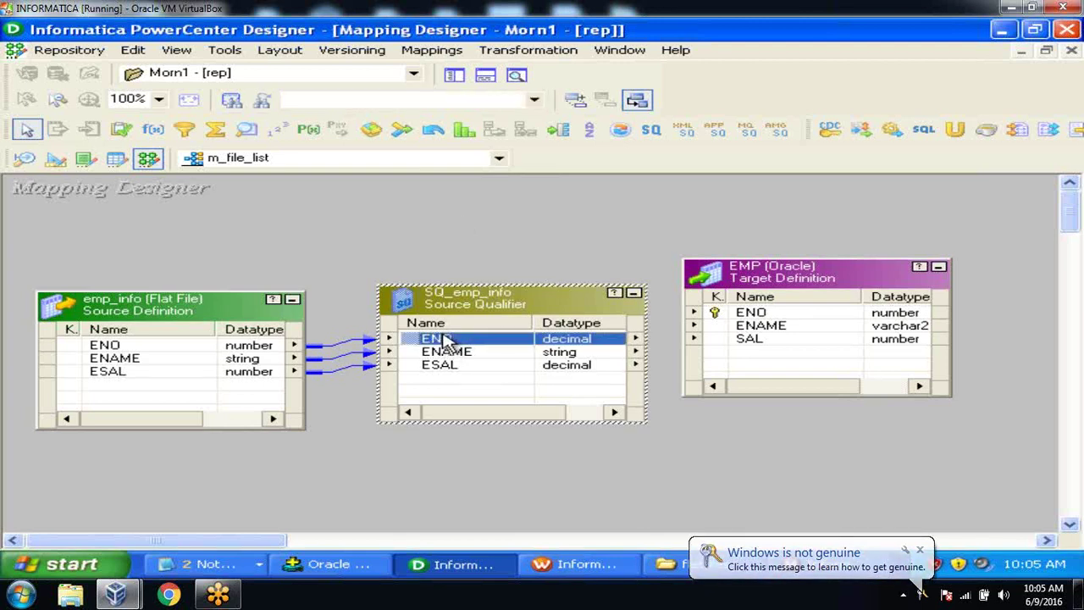
pyautogui.click(430, 339)
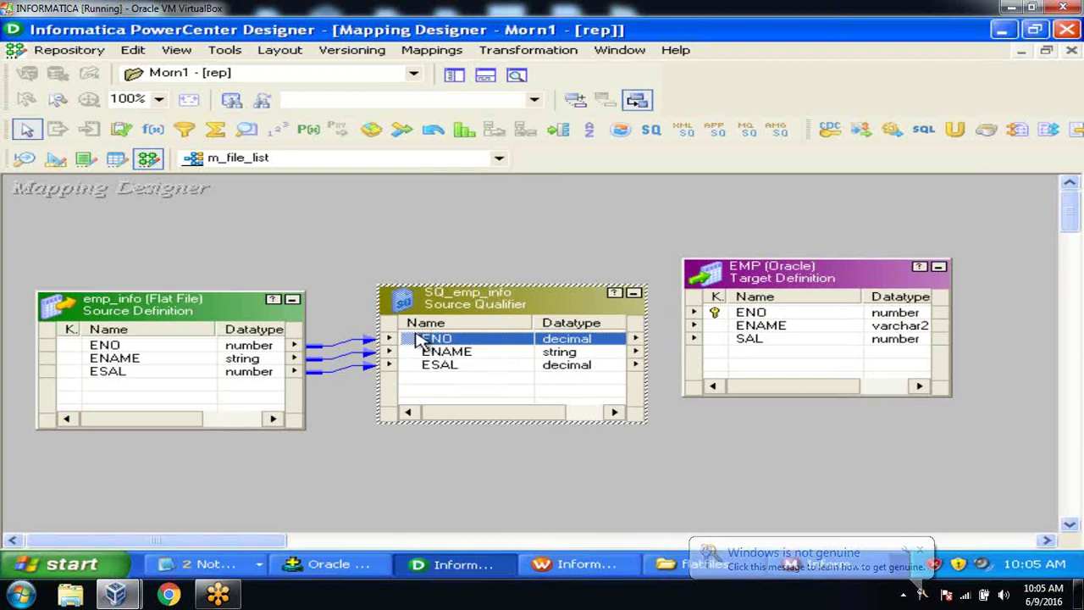
pyautogui.moveTo(415, 339); pyautogui.dragTo(753, 318)
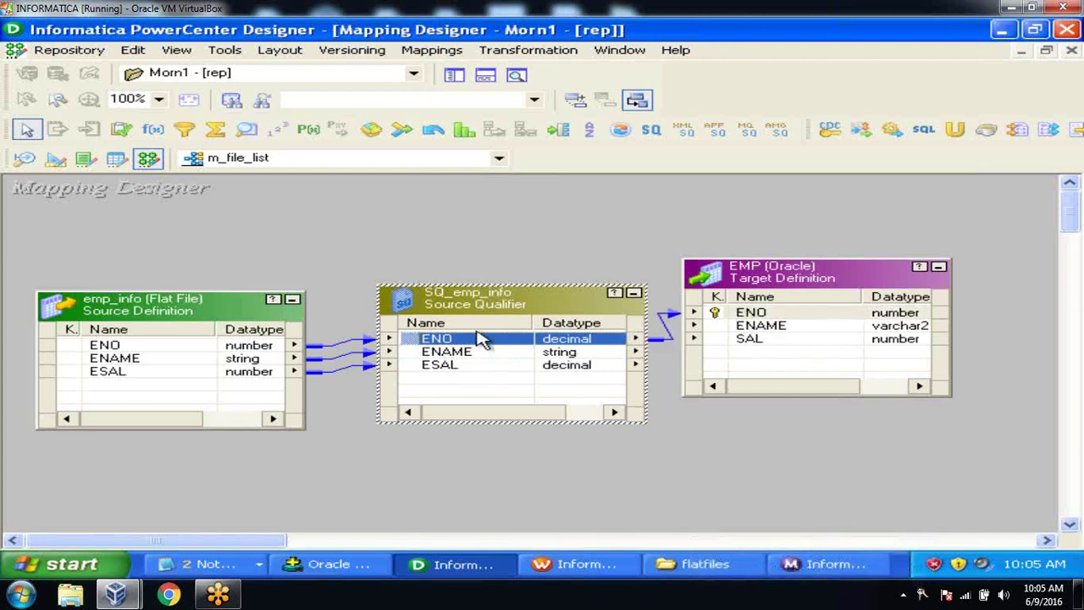
pyautogui.click(415, 352)
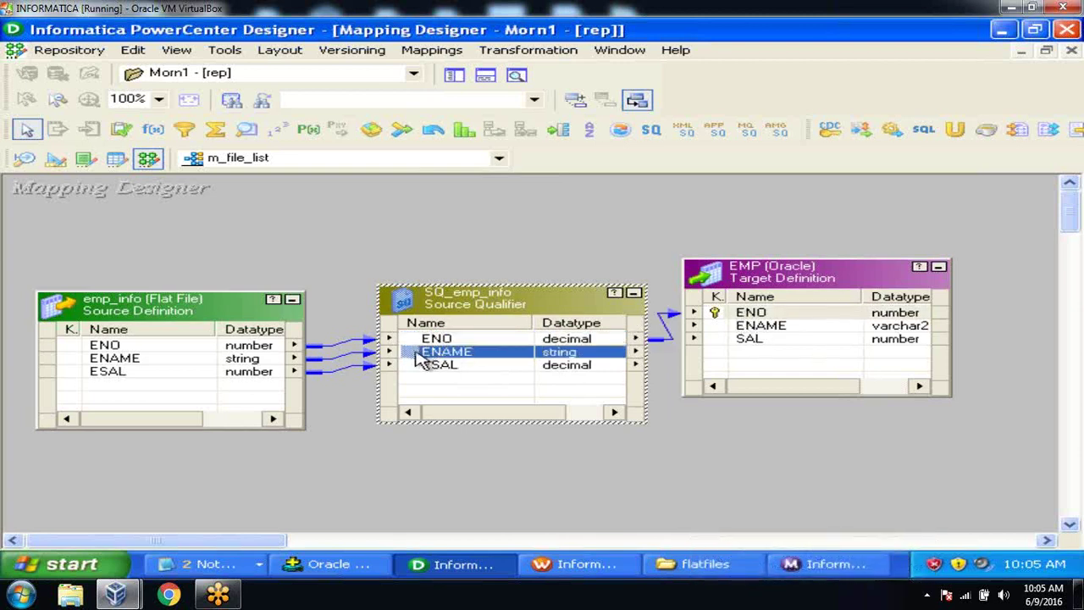
pyautogui.moveTo(415, 356); pyautogui.dragTo(745, 328)
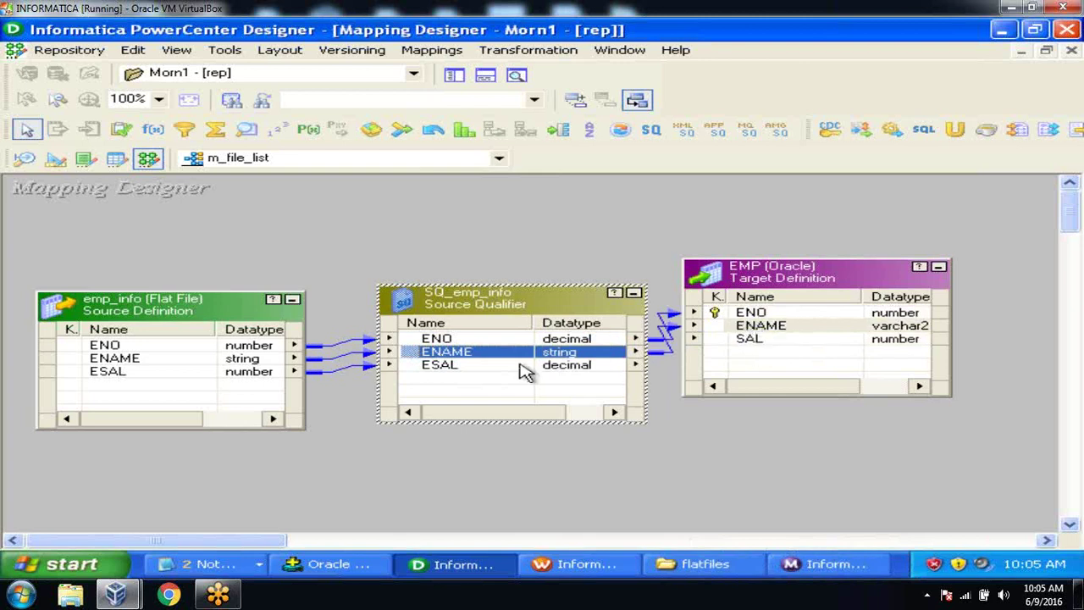
pyautogui.click(461, 366)
pyautogui.moveTo(416, 367); pyautogui.dragTo(749, 339)
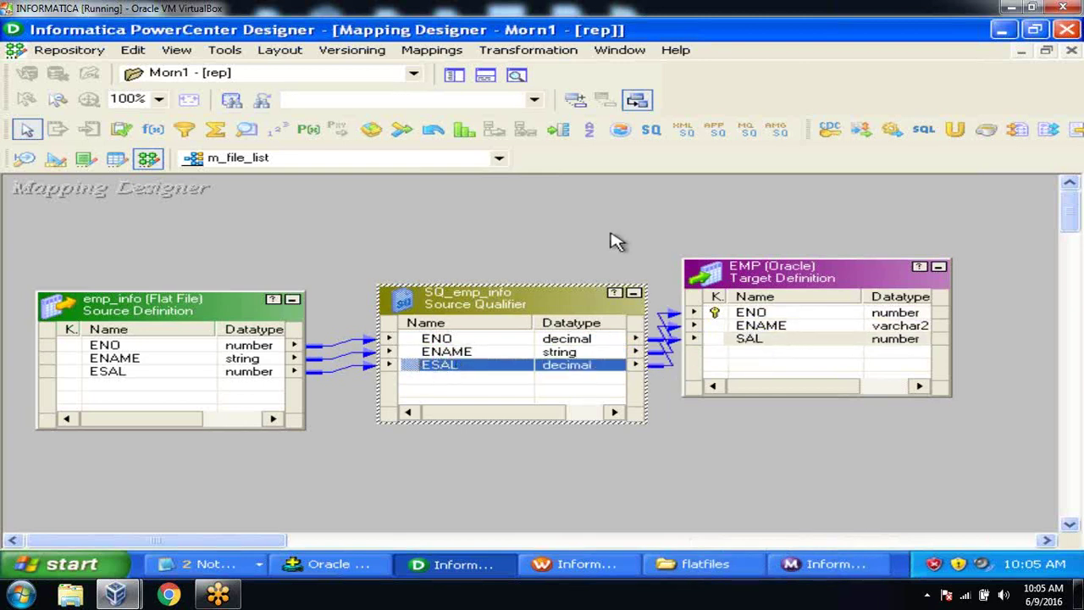
# Step: Arrange all mapping objects iconic and save m_file_list to the repository
pyautogui.rightClick(612, 240)
pyautogui.click(652, 290)
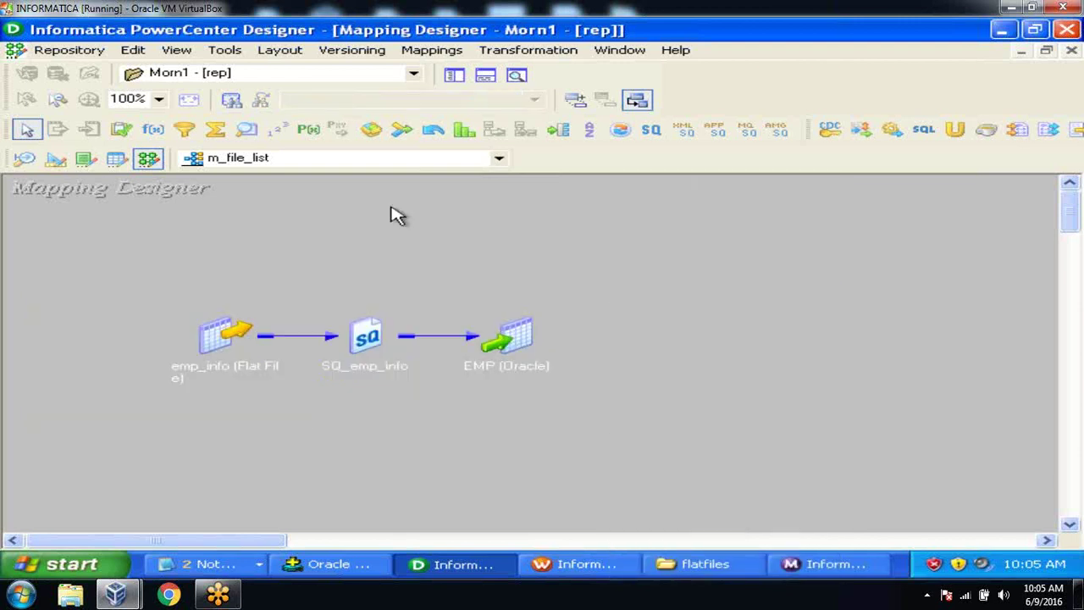
pyautogui.click(38, 49)
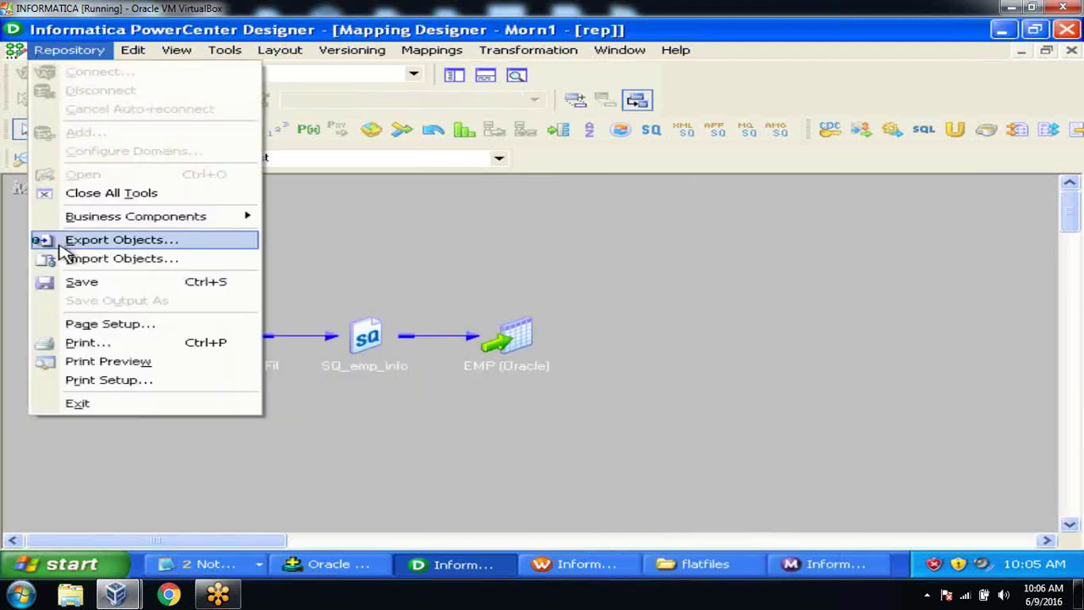
pyautogui.click(68, 285)
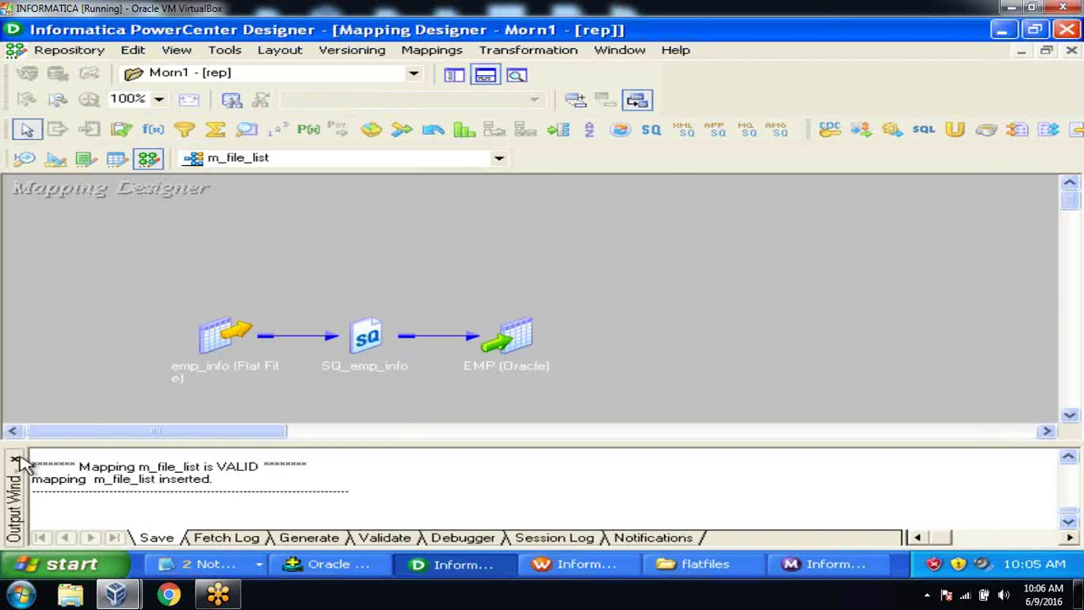
pyautogui.click(19, 457)
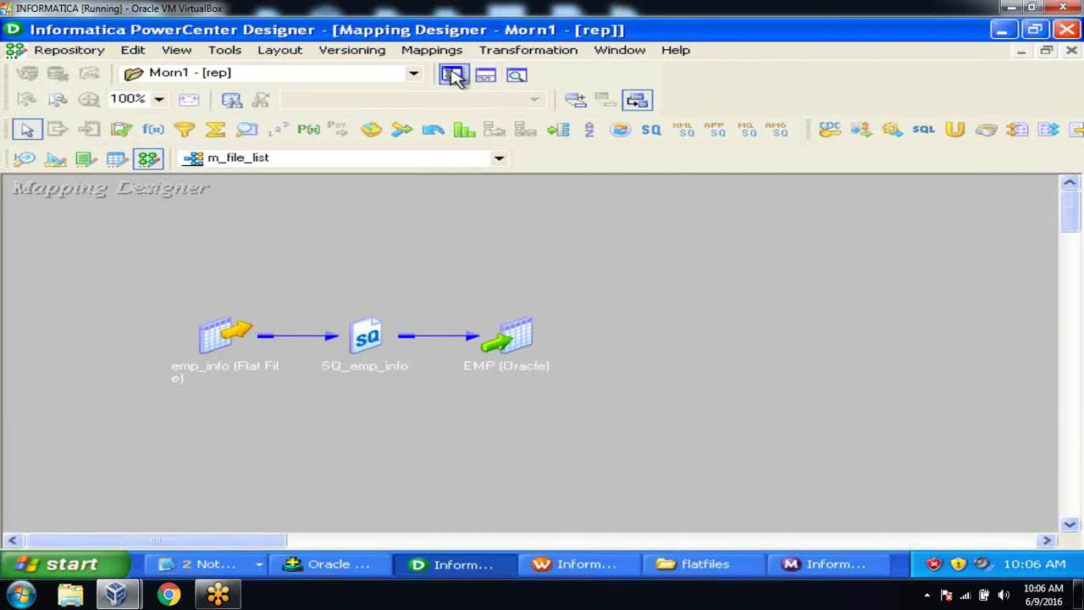
# Step: Go to Workflow Manager's Task Developer and clear all existing tasks from the canvas
pyautogui.click(454, 75)
pyautogui.click(559, 563)
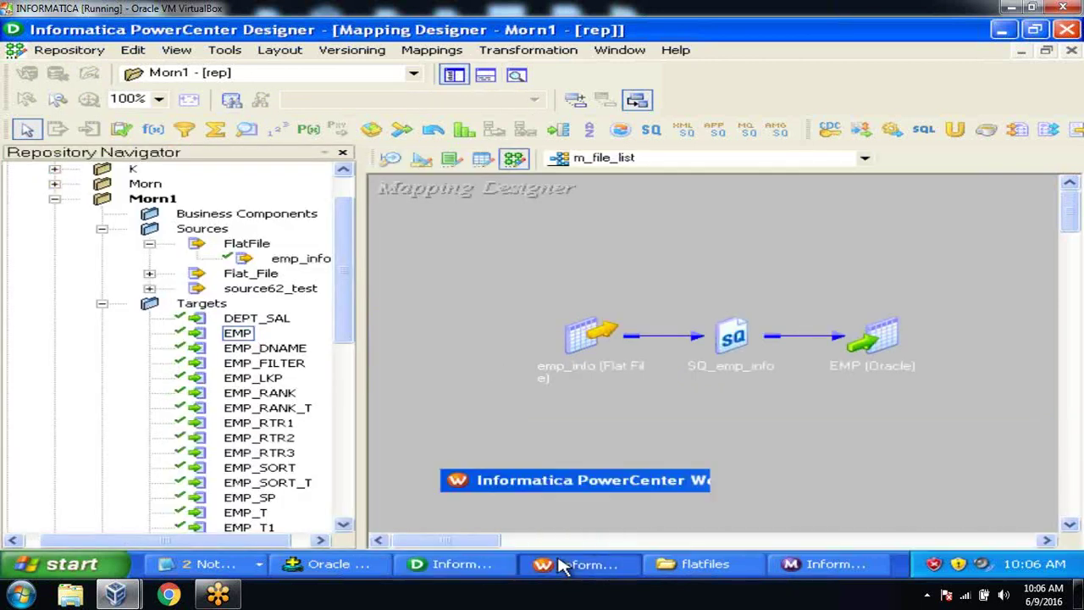
pyautogui.click(427, 166)
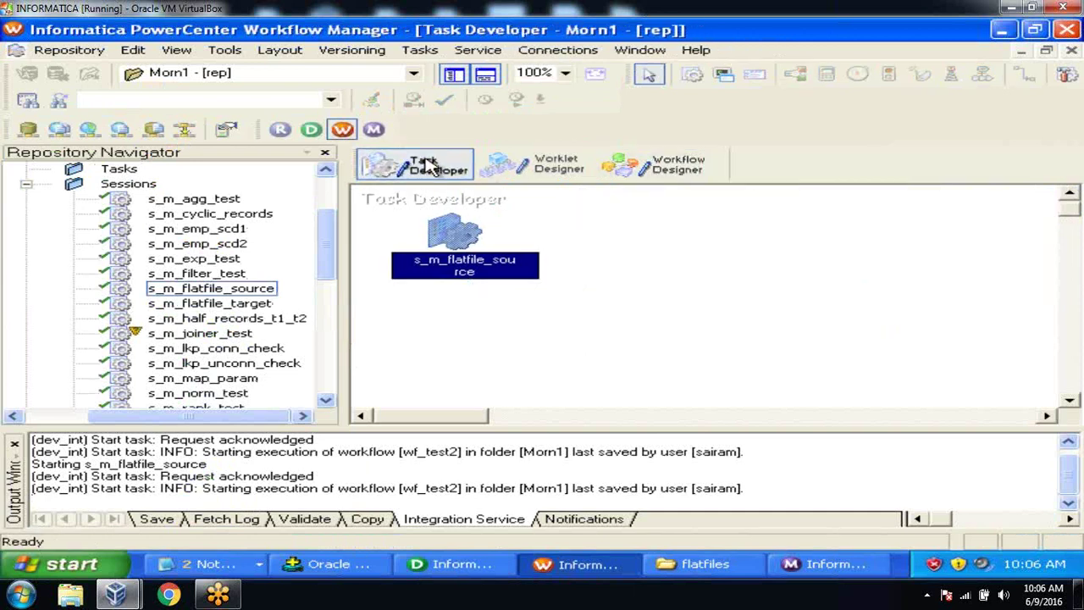
pyautogui.rightClick(649, 267)
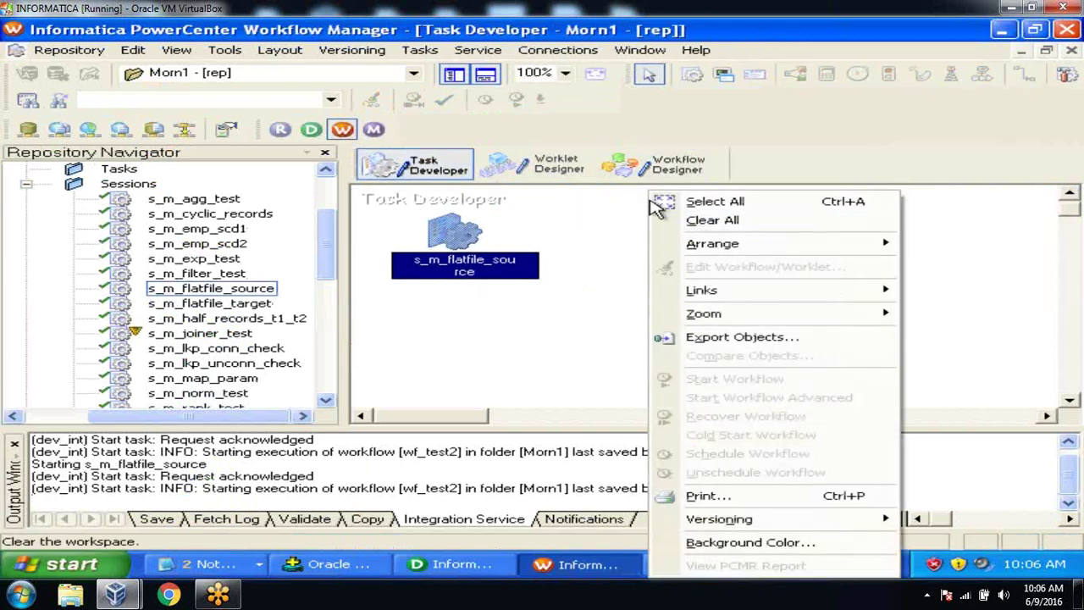
pyautogui.click(707, 220)
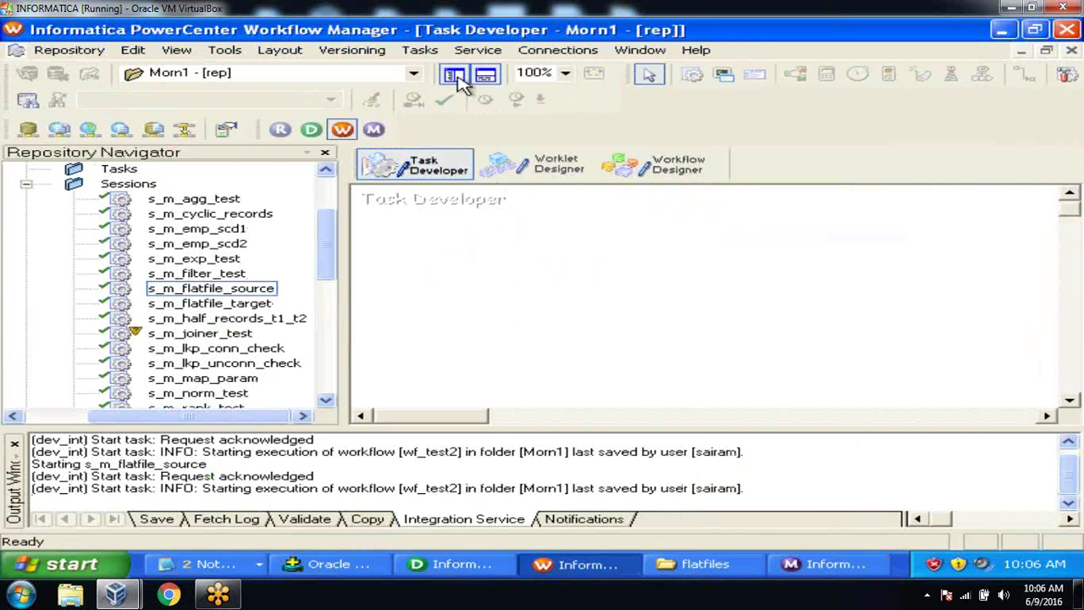
# Step: Create a session task s_m_file_list based on the m_file_list mapping
pyautogui.click(420, 50)
pyautogui.click(442, 73)
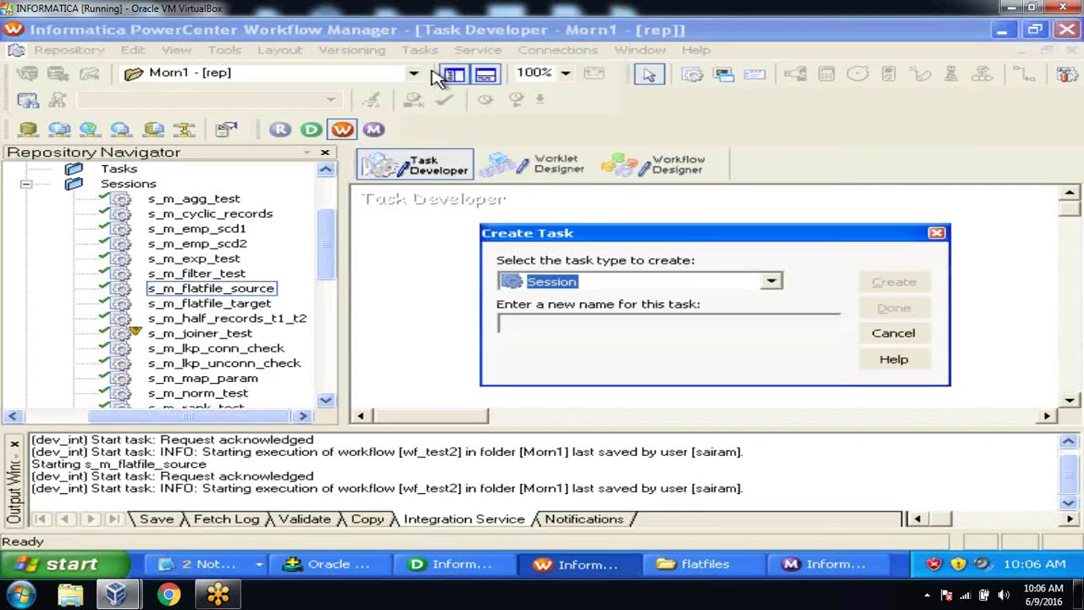
pyautogui.click(605, 325)
pyautogui.write('s_m_file_list')
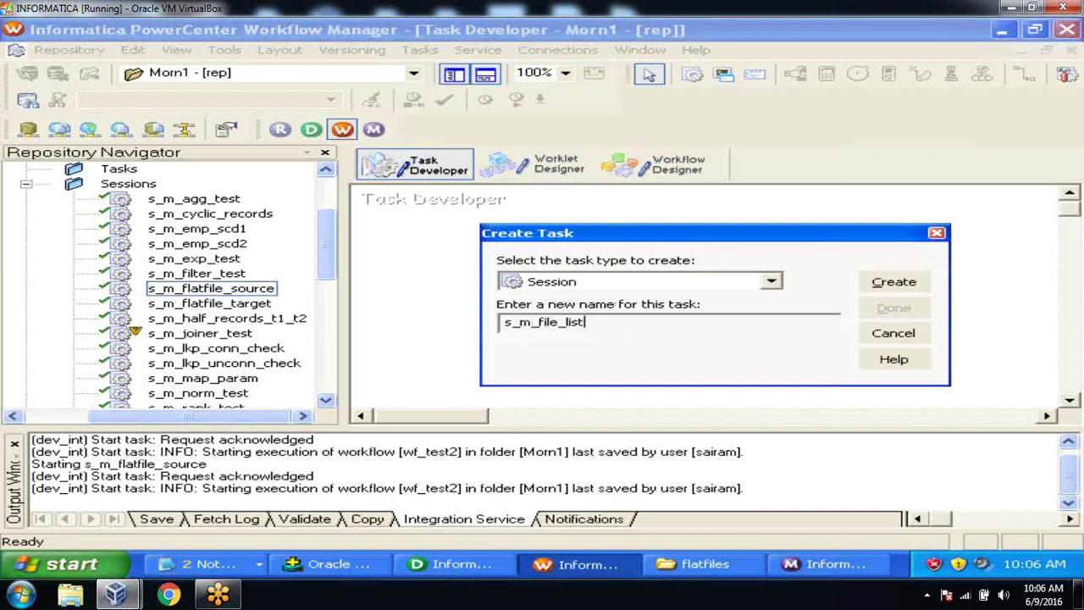
pyautogui.press('Return')
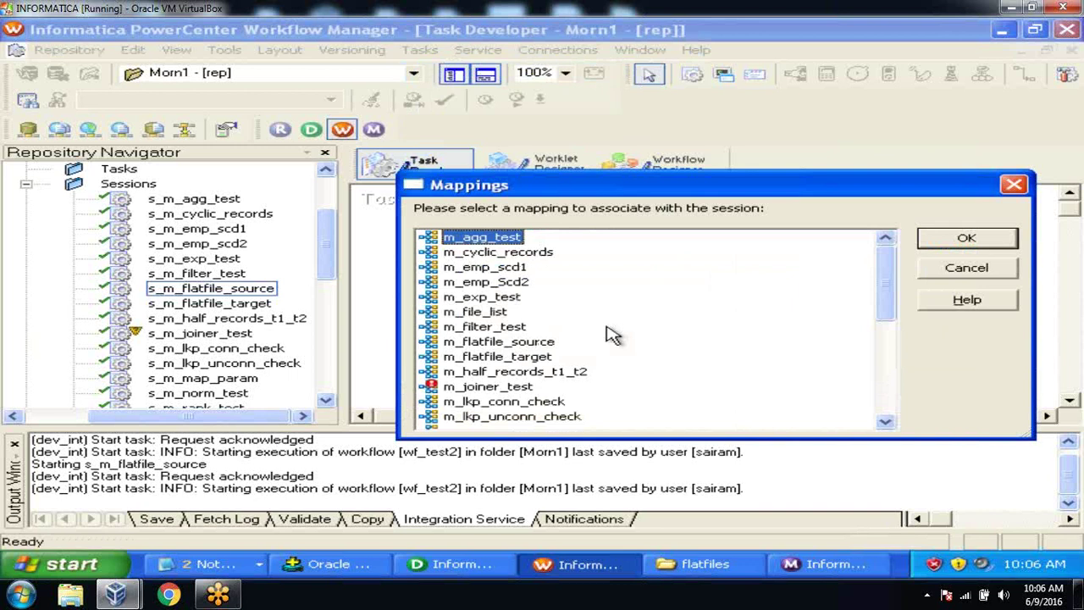
pyautogui.click(508, 313)
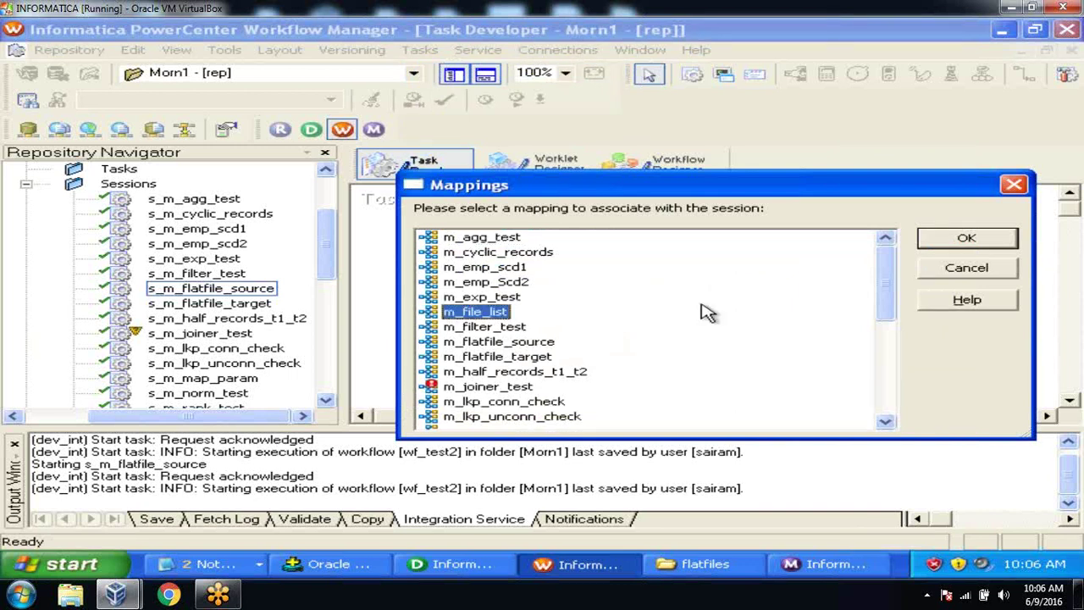
pyautogui.click(966, 237)
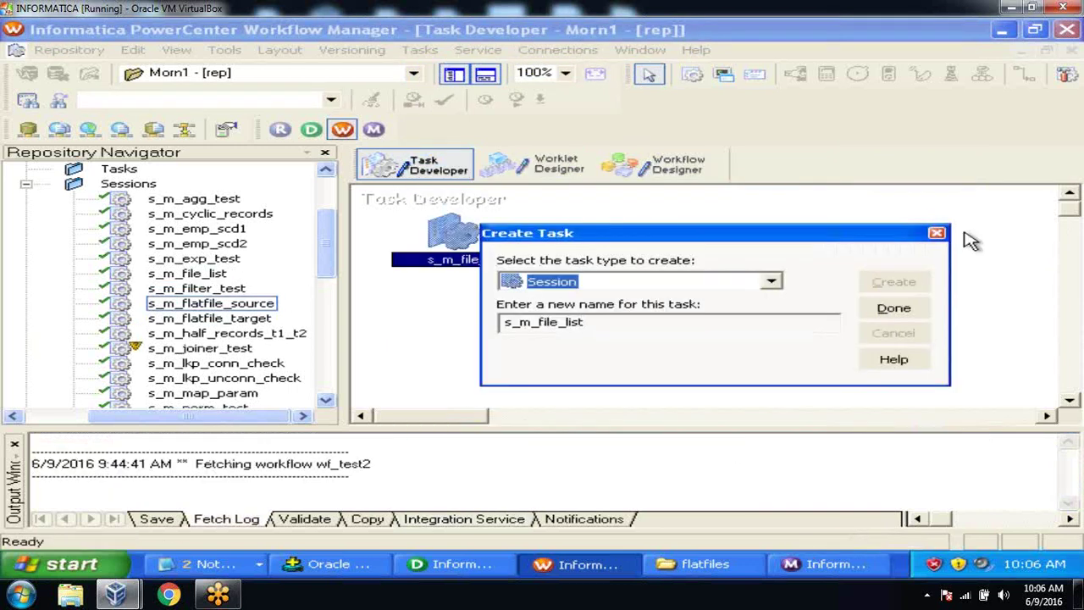
pyautogui.click(913, 315)
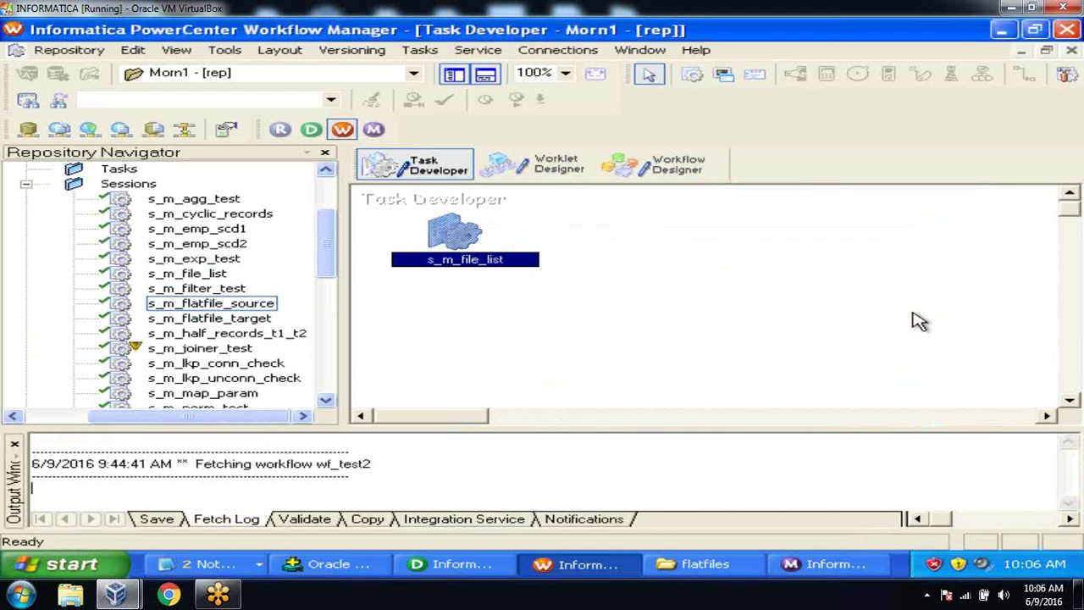
pyautogui.doubleClick(454, 238)
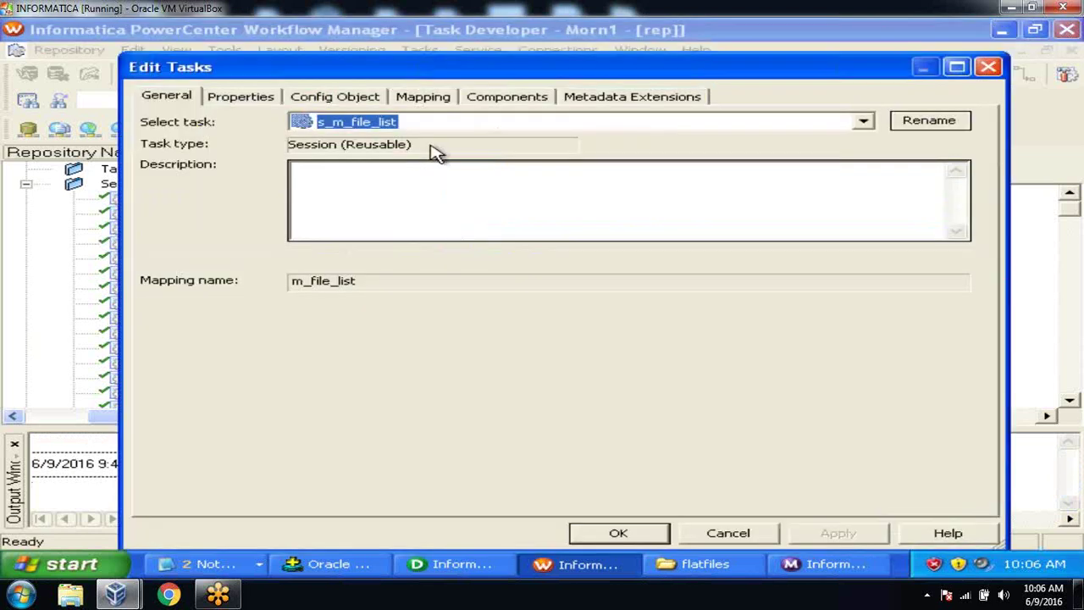
pyautogui.click(427, 100)
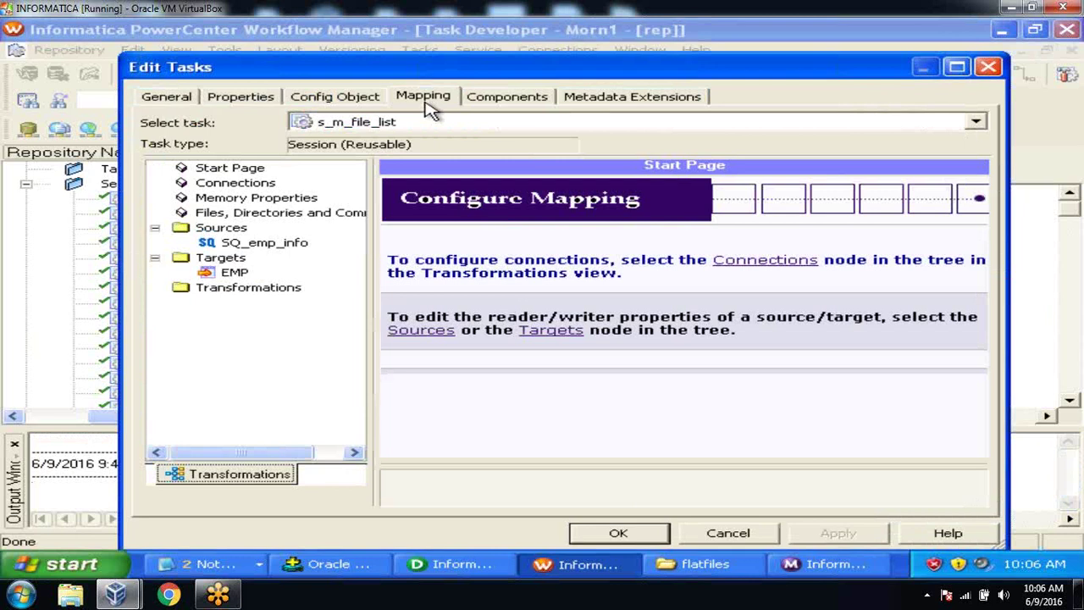
pyautogui.click(234, 273)
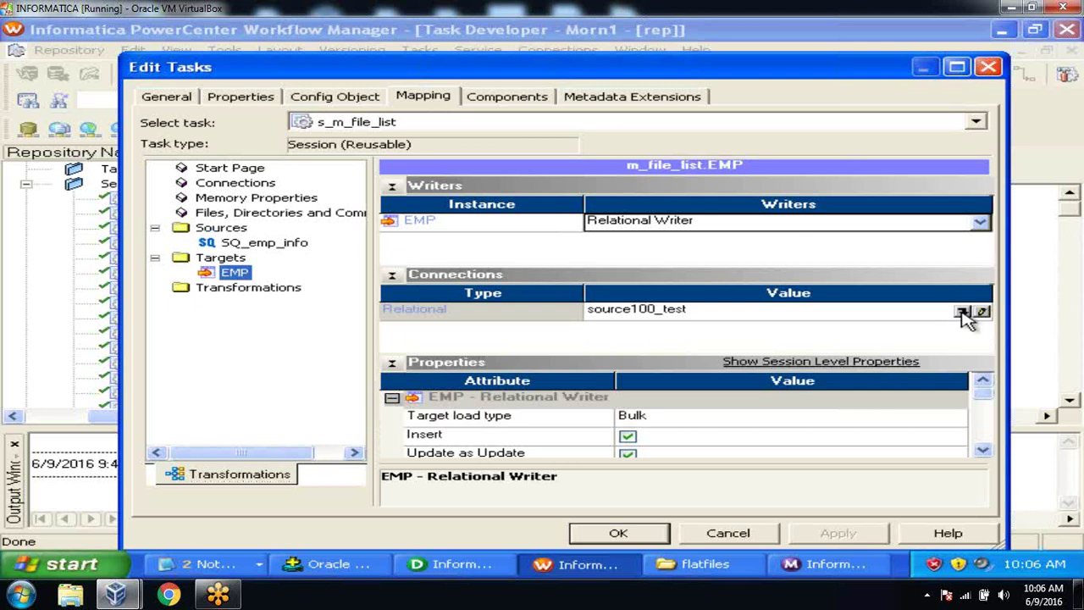
pyautogui.click(962, 311)
pyautogui.scroll(-3, 630, 407)
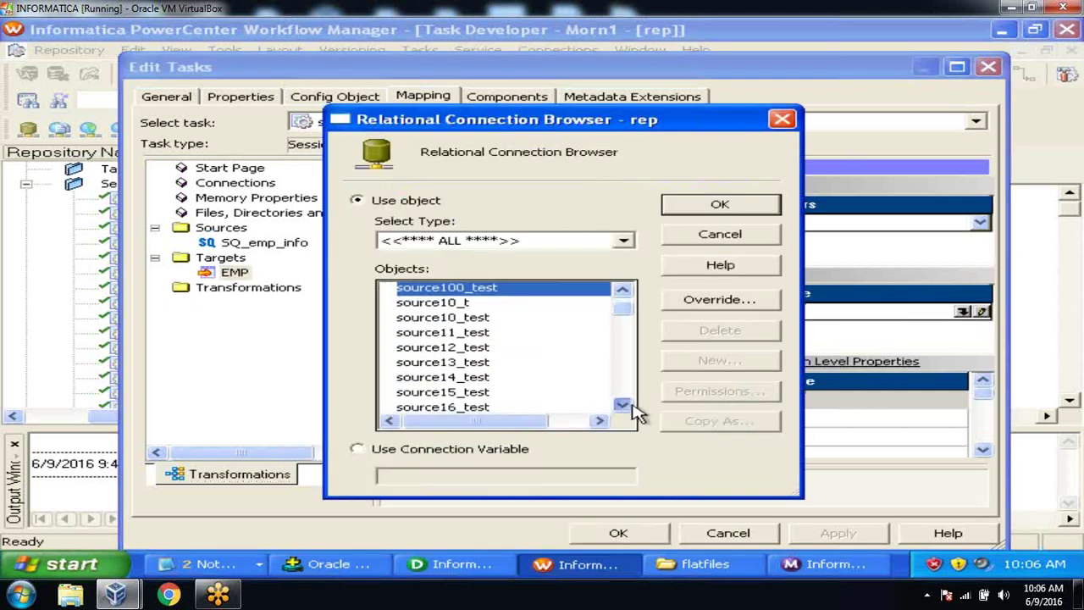
pyautogui.scroll(-10, 632, 406)
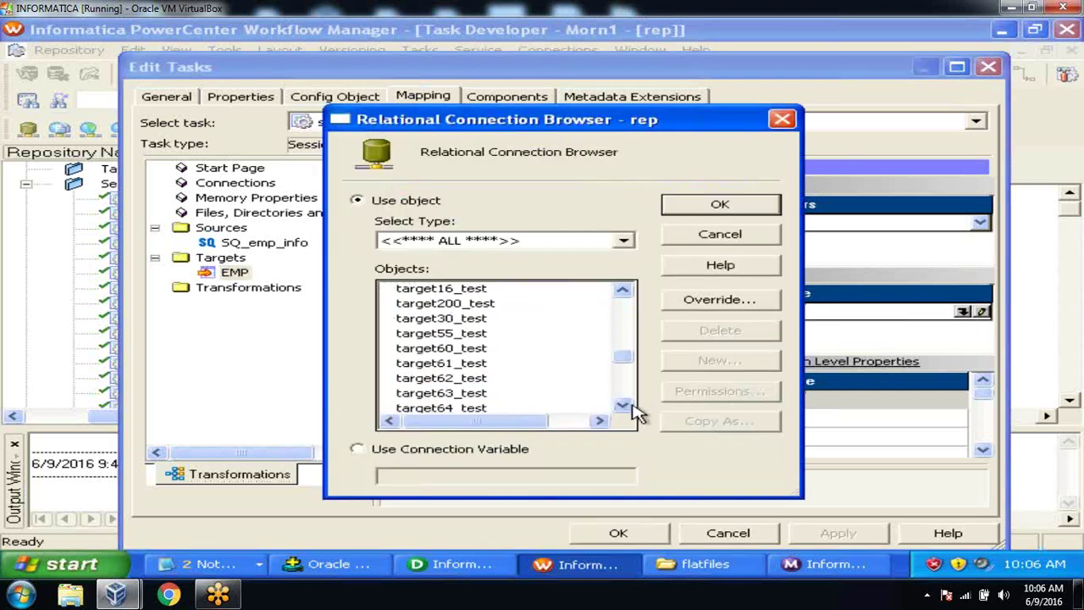
pyautogui.click(458, 304)
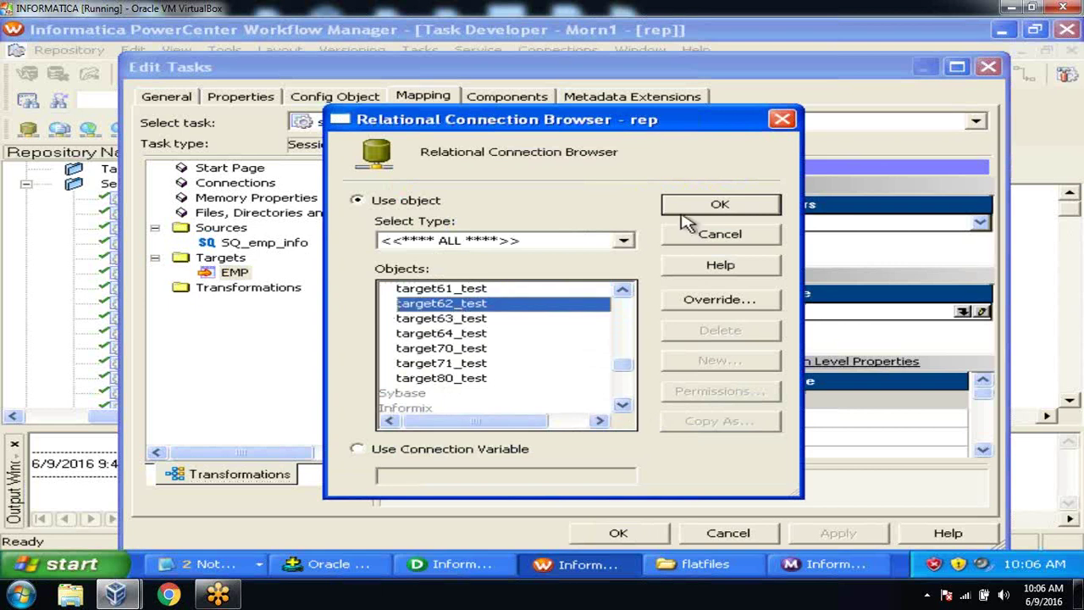
pyautogui.click(690, 212)
# Step: Make SQ_emp_info read Indirect from c:\flatfiles file emp_final.txt, then apply and close
pyautogui.click(266, 246)
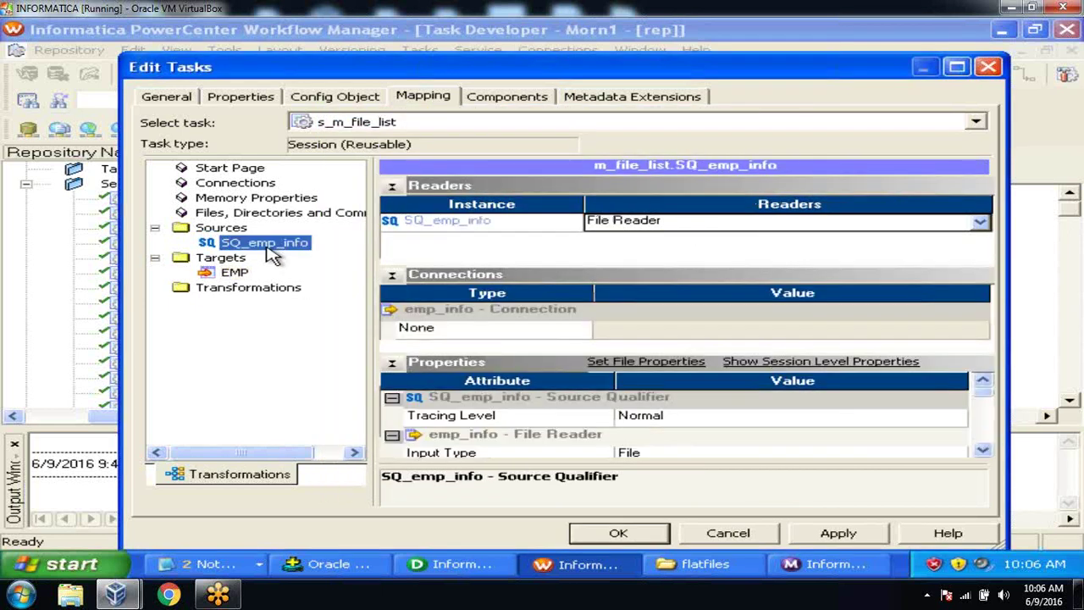
pyautogui.click(982, 452)
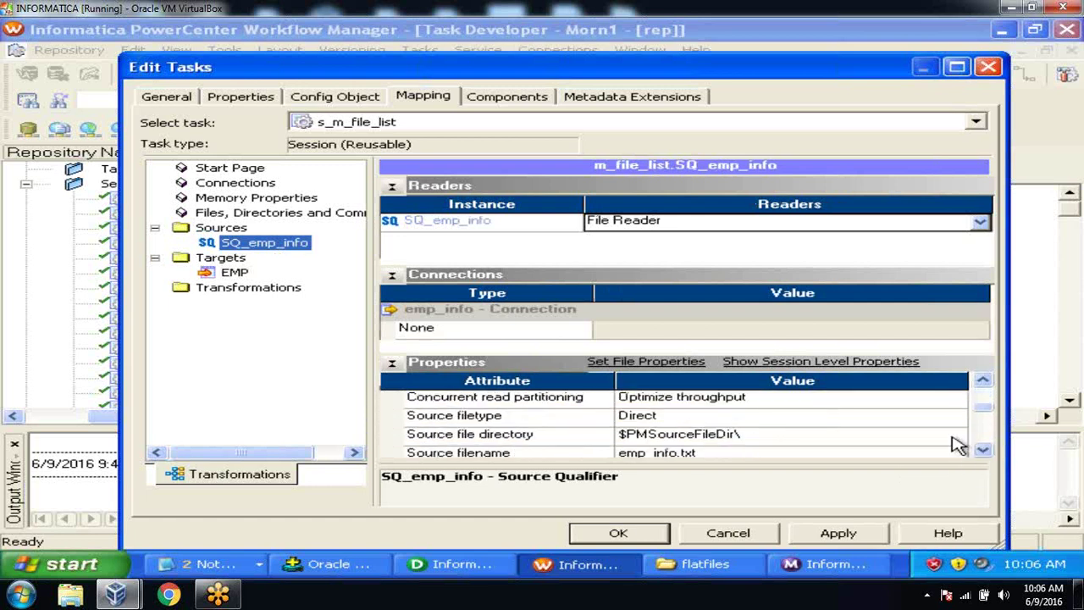
pyautogui.click(753, 424)
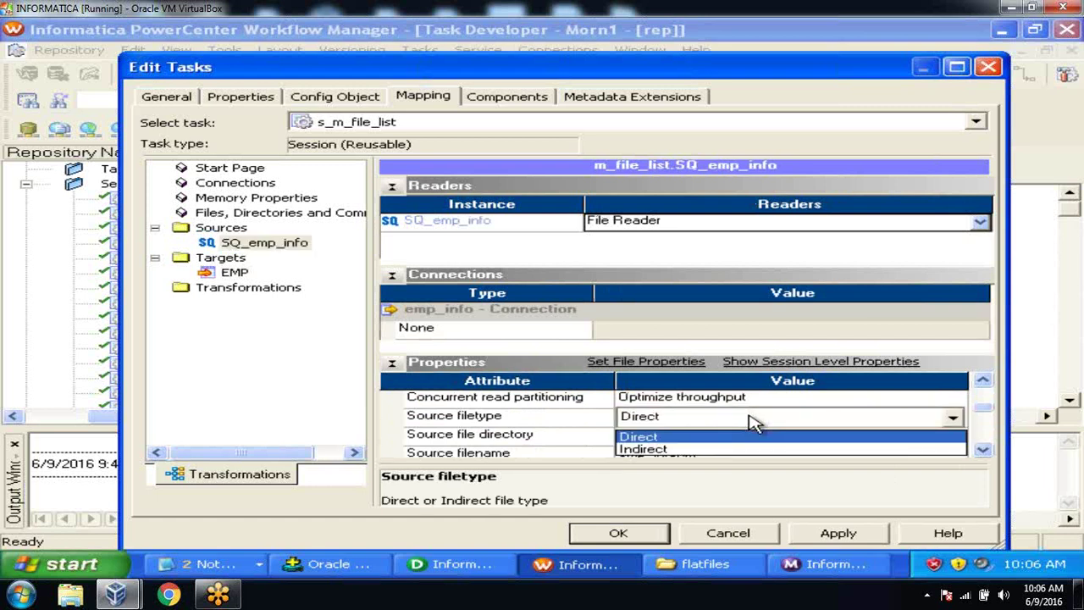
pyautogui.click(752, 449)
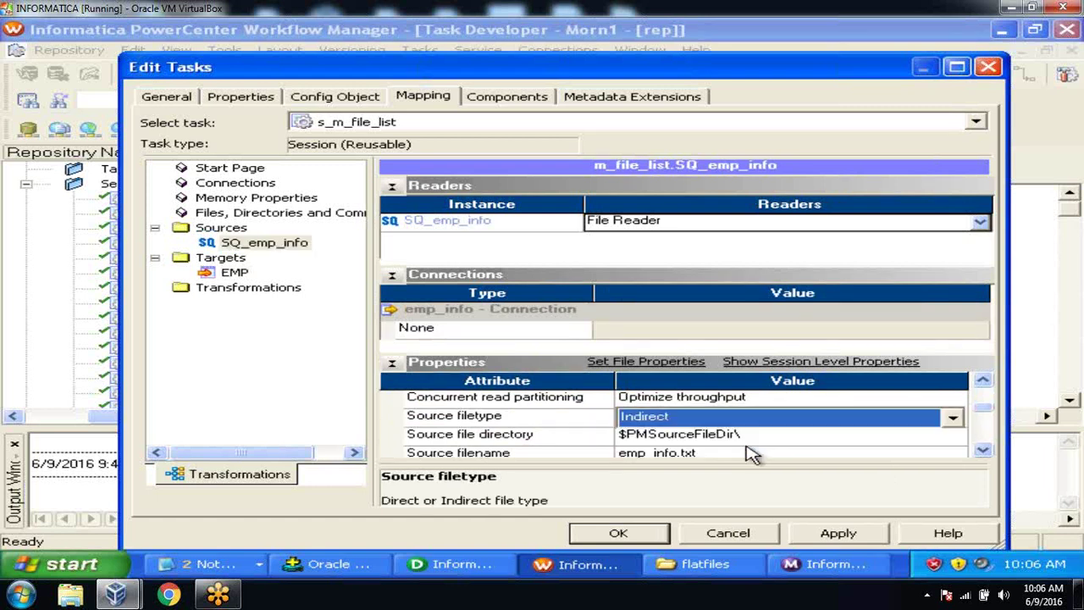
pyautogui.click(982, 451)
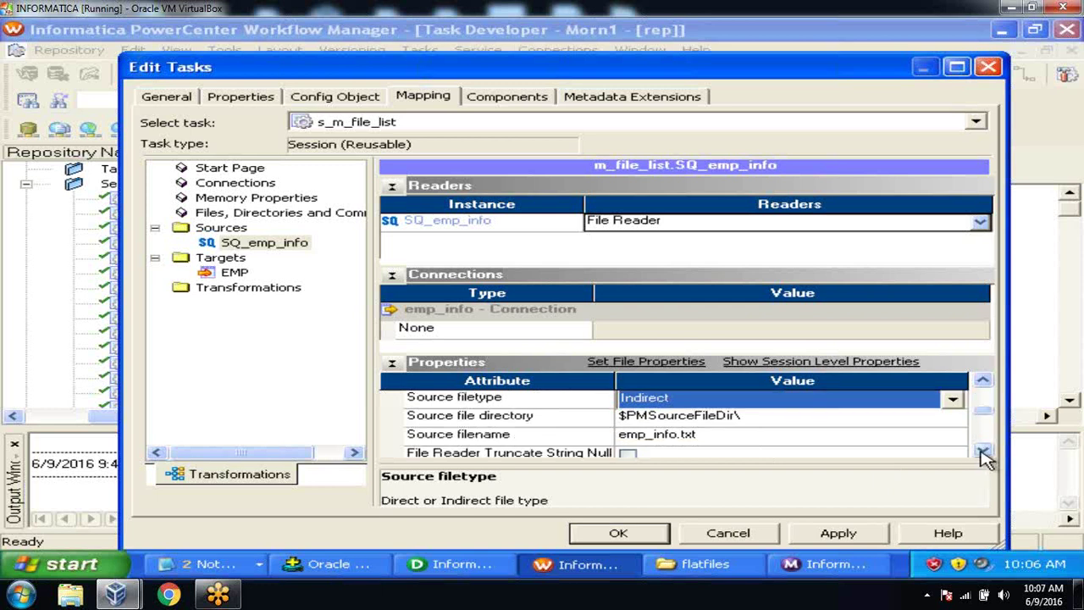
pyautogui.click(828, 422)
pyautogui.write('c:\\flatfiles')
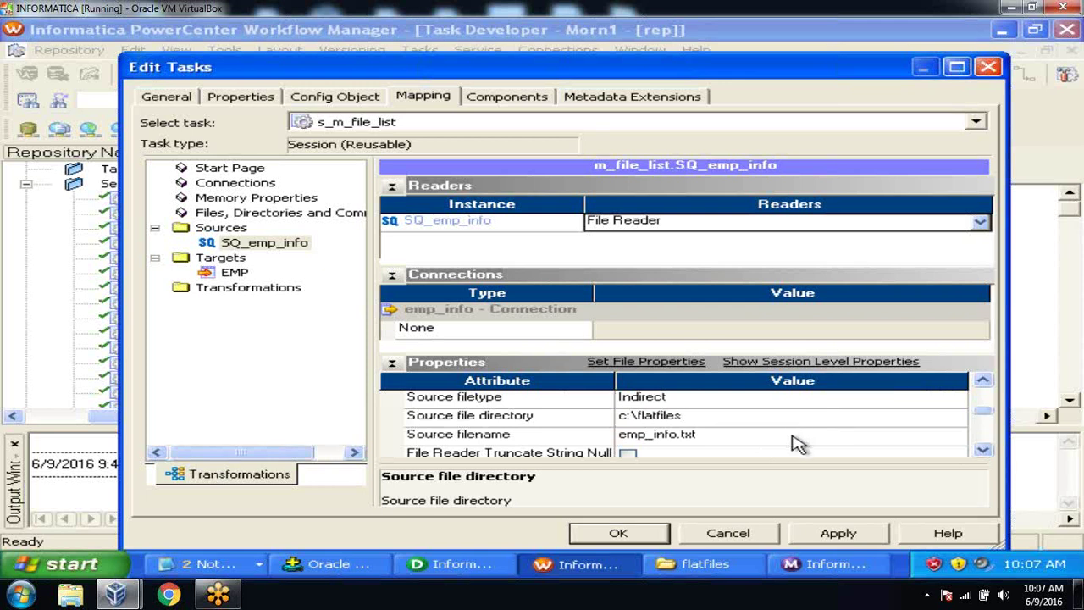
pyautogui.click(789, 437)
pyautogui.write('em')
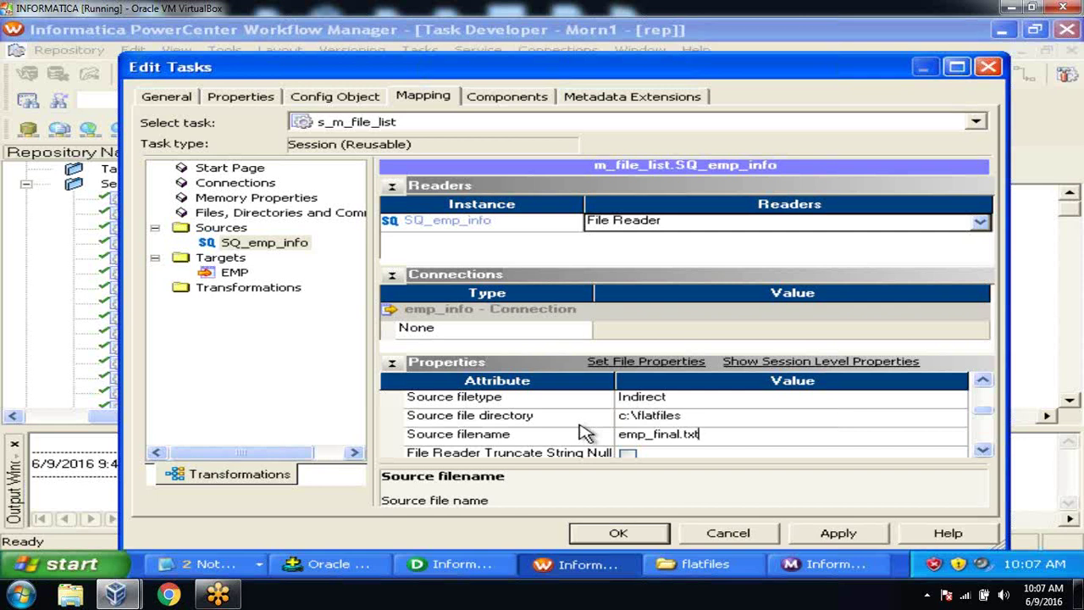
pyautogui.click(837, 533)
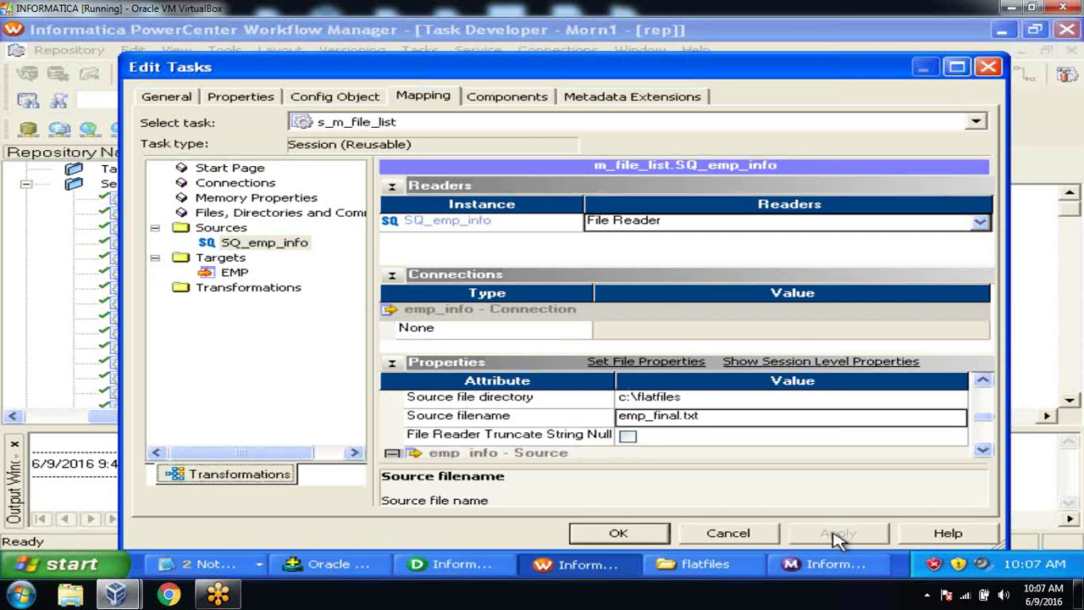
pyautogui.click(602, 534)
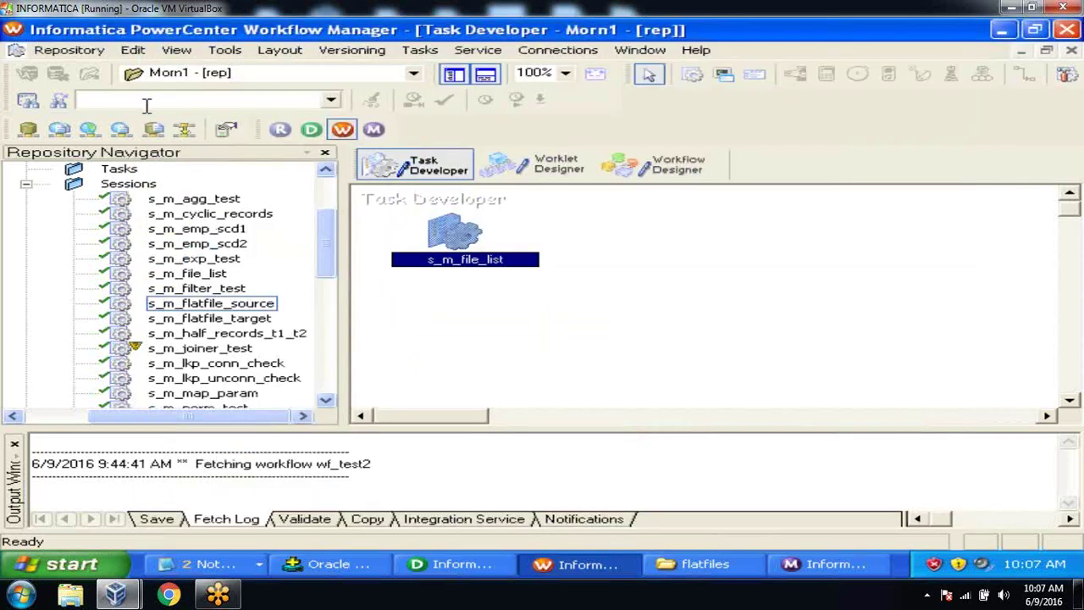
# Step: Save the session and add s_m_file_list to the wf_test2 workflow
pyautogui.click(72, 53)
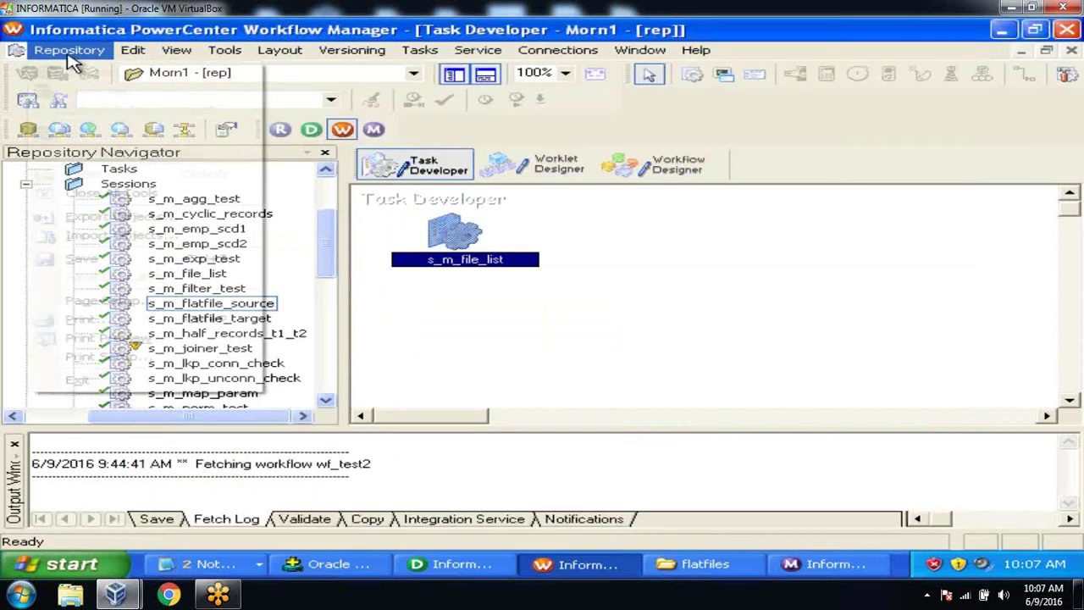
pyautogui.click(88, 258)
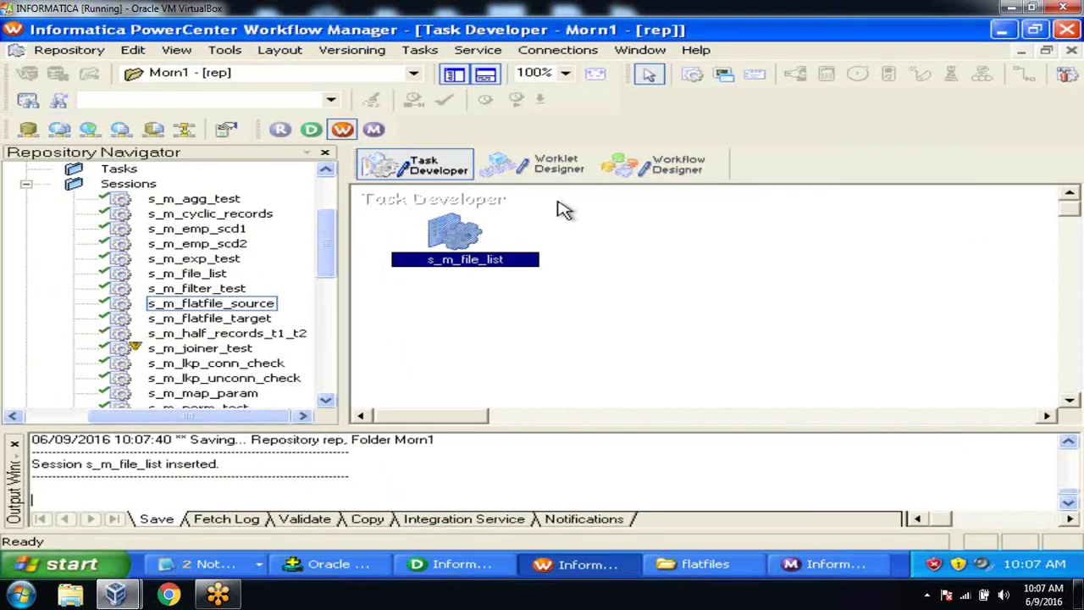
pyautogui.click(677, 167)
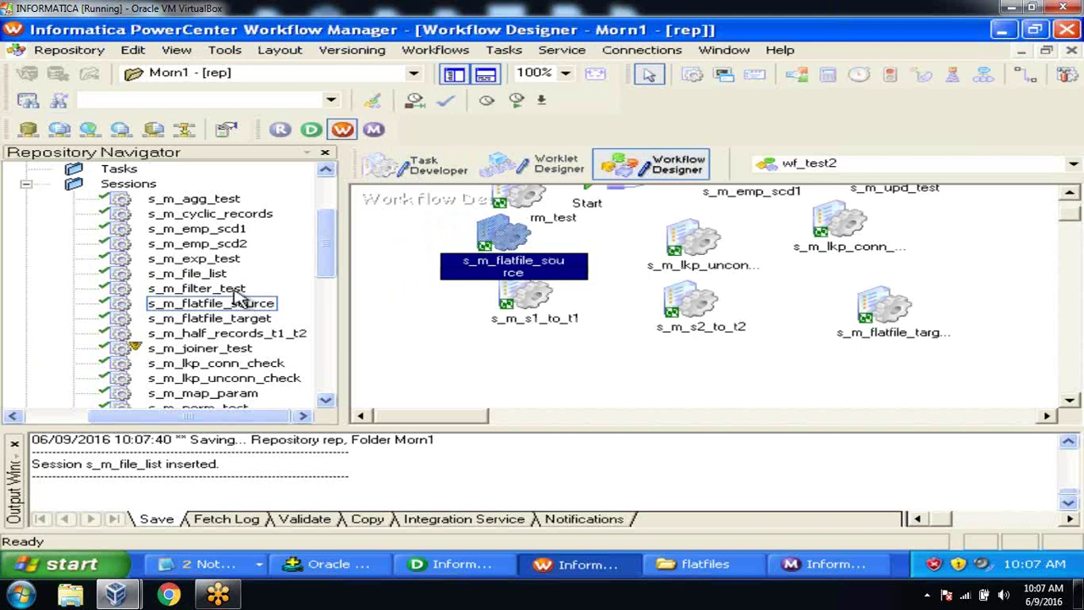
pyautogui.click(217, 276)
pyautogui.moveTo(216, 275); pyautogui.dragTo(483, 347)
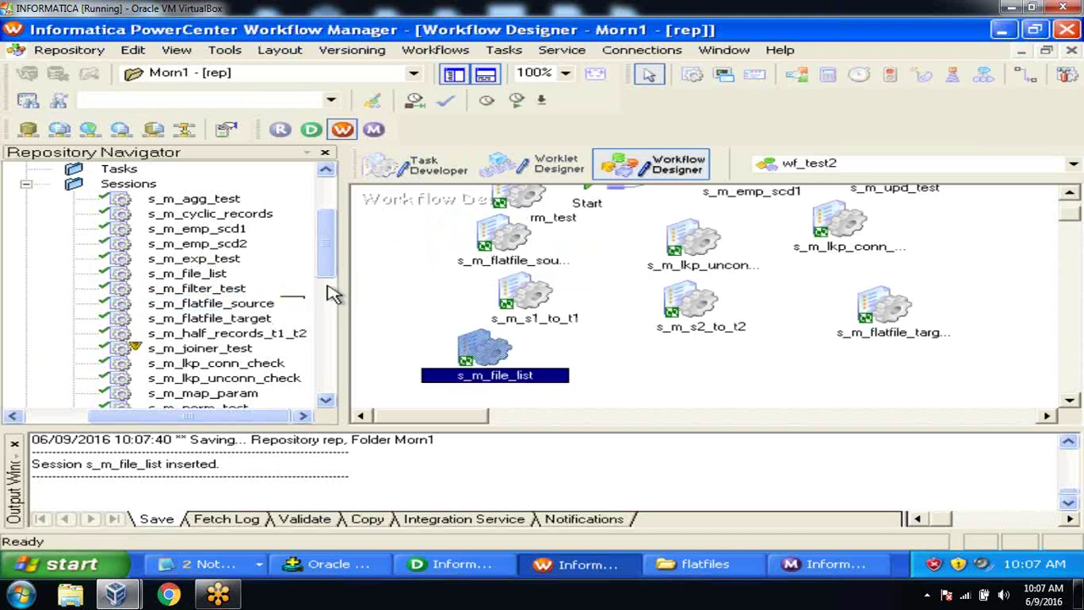
# Step: Save wf_test2 and start the s_m_file_list session task
pyautogui.click(68, 50)
pyautogui.click(81, 258)
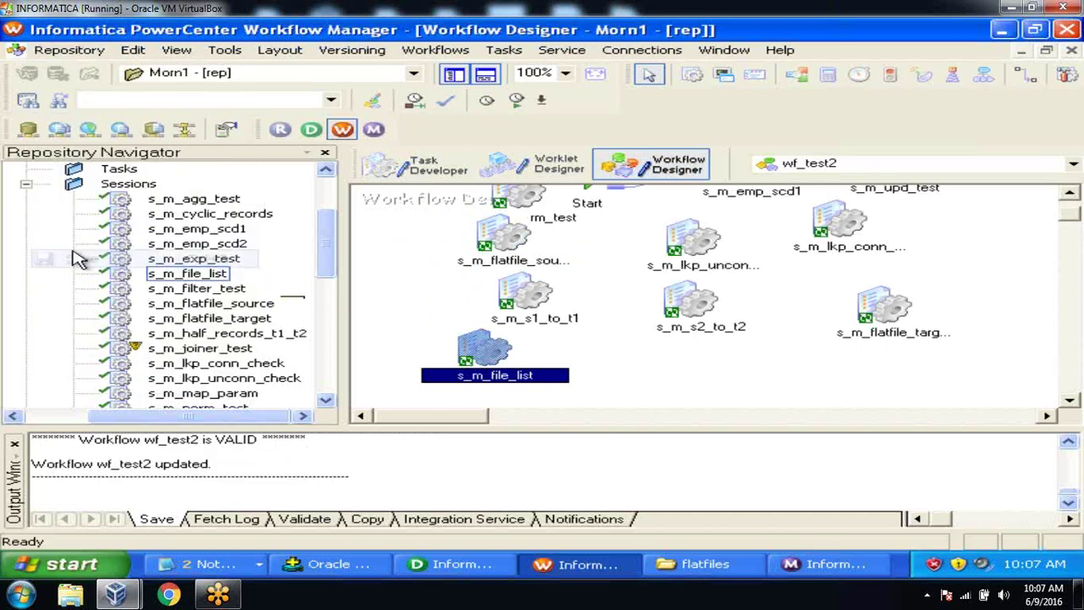
pyautogui.rightClick(496, 359)
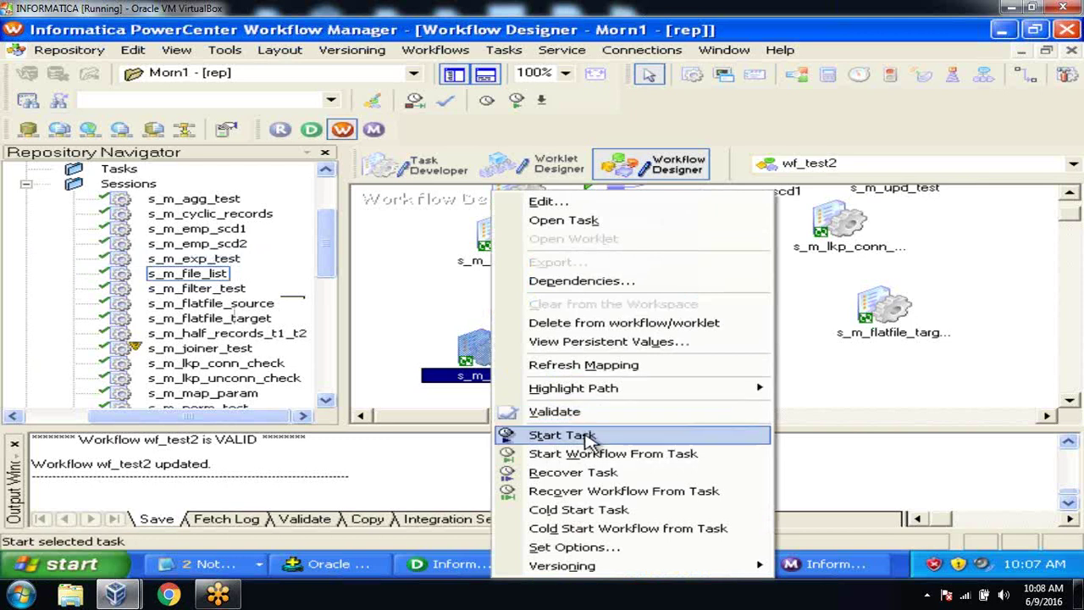
pyautogui.click(584, 436)
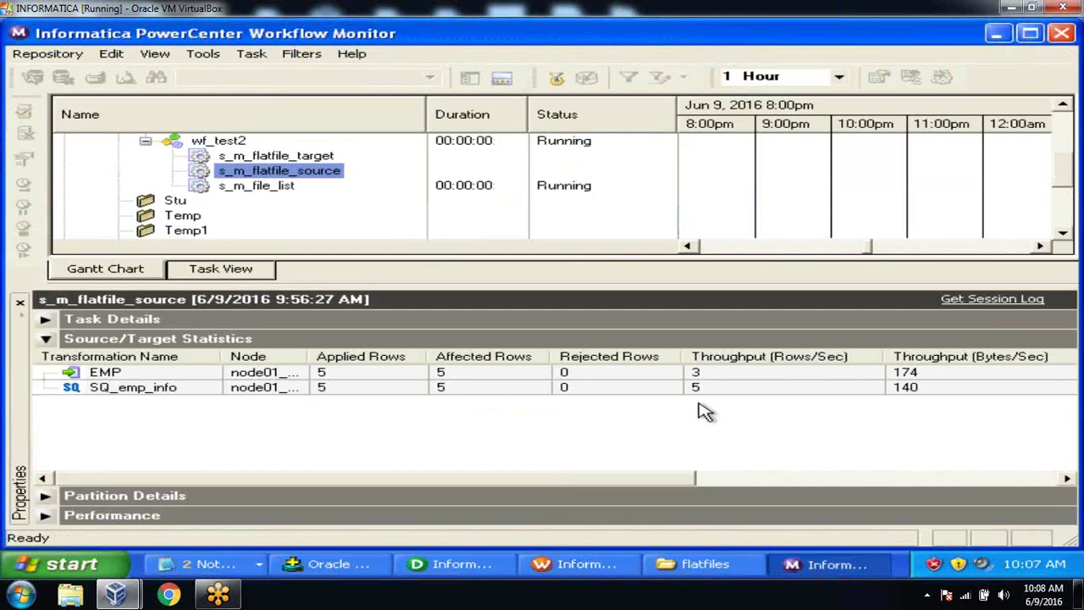
# Step: Review s_m_file_list run statistics showing 9 rows loaded, then enter select *from emp; in SQL*Plus
pyautogui.rightClick(288, 188)
pyautogui.click(364, 419)
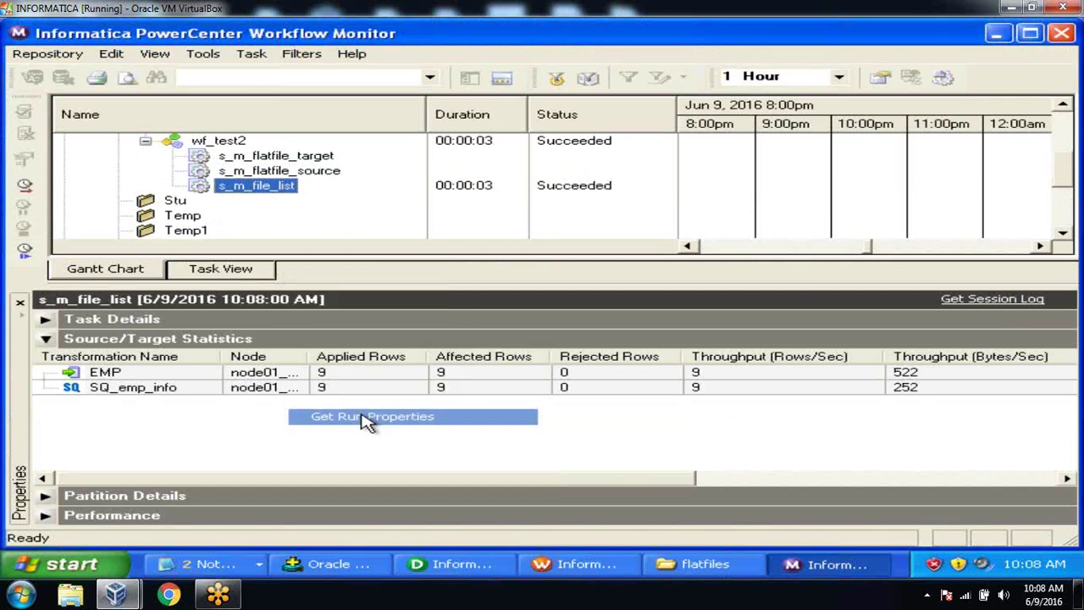
pyautogui.click(349, 392)
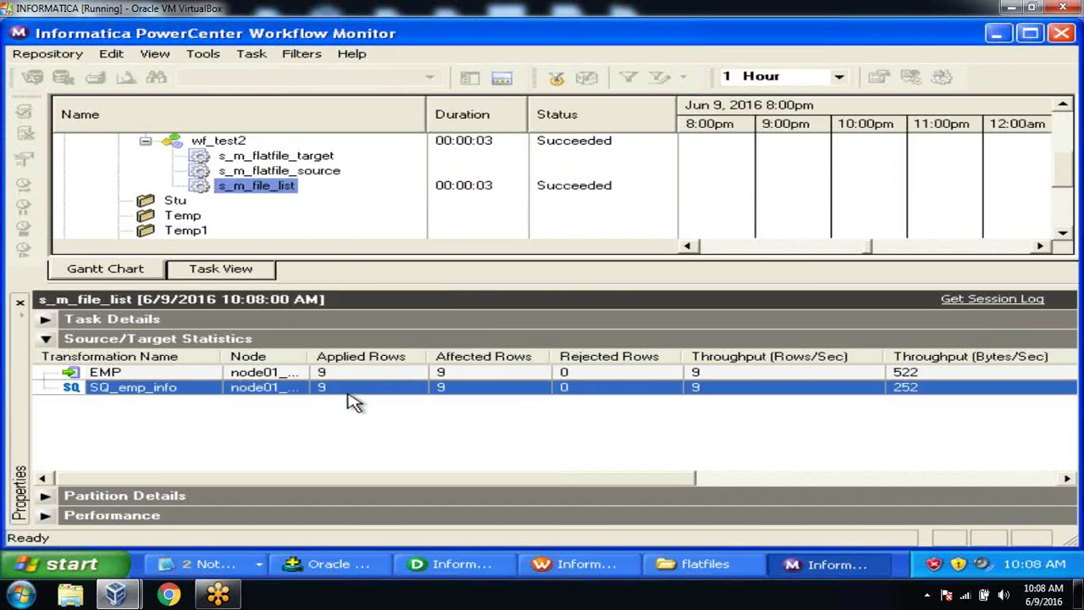
pyautogui.click(351, 379)
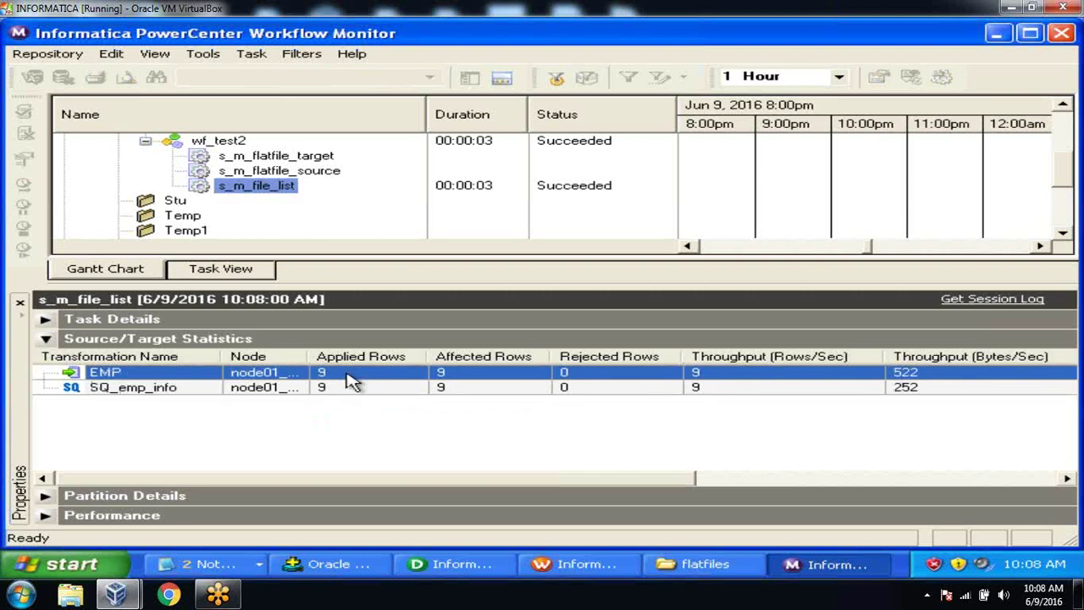
pyautogui.click(360, 563)
pyautogui.write('select *from emp;')
# Step: Run the emp query, showing 9 rows with salaries 8000, 9000 and 2000
pyautogui.press('Return')
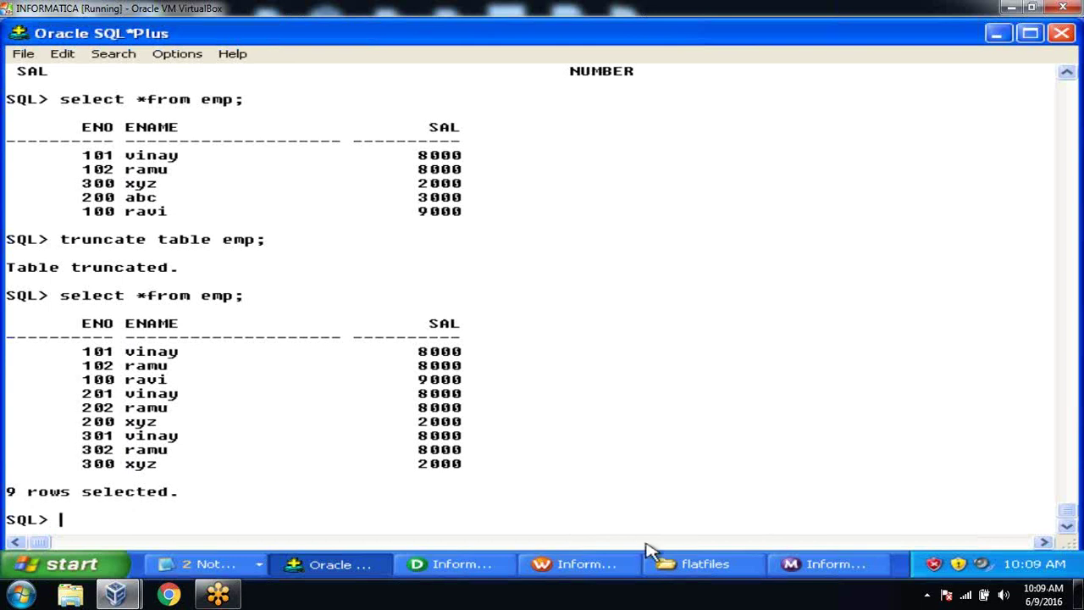
# Step: Open the Advanced delimited file settings for s_m_file_list's SQ_emp_info source
pyautogui.click(561, 565)
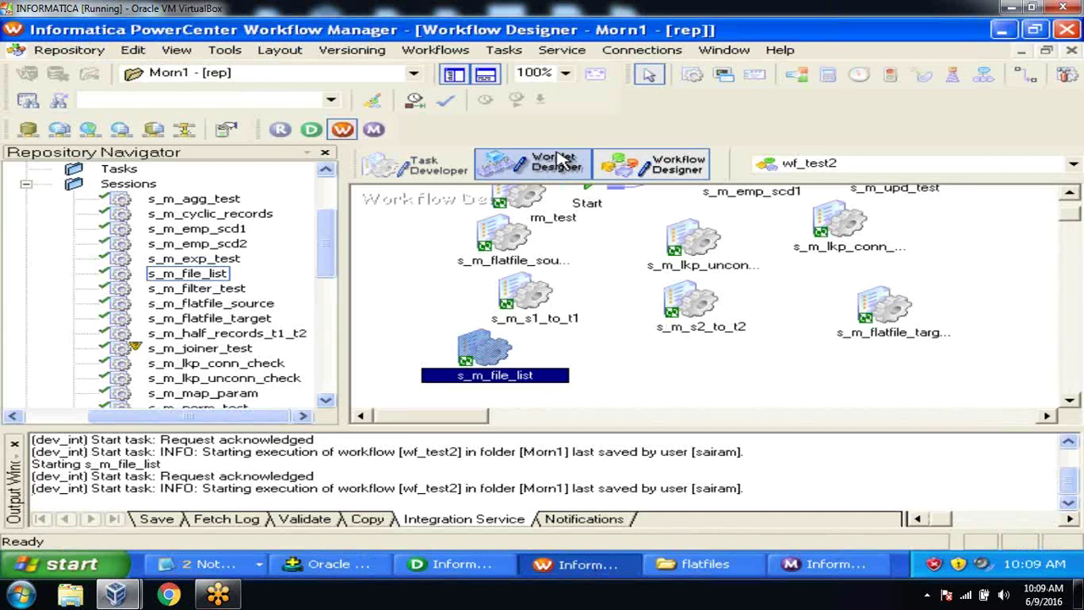
pyautogui.click(436, 165)
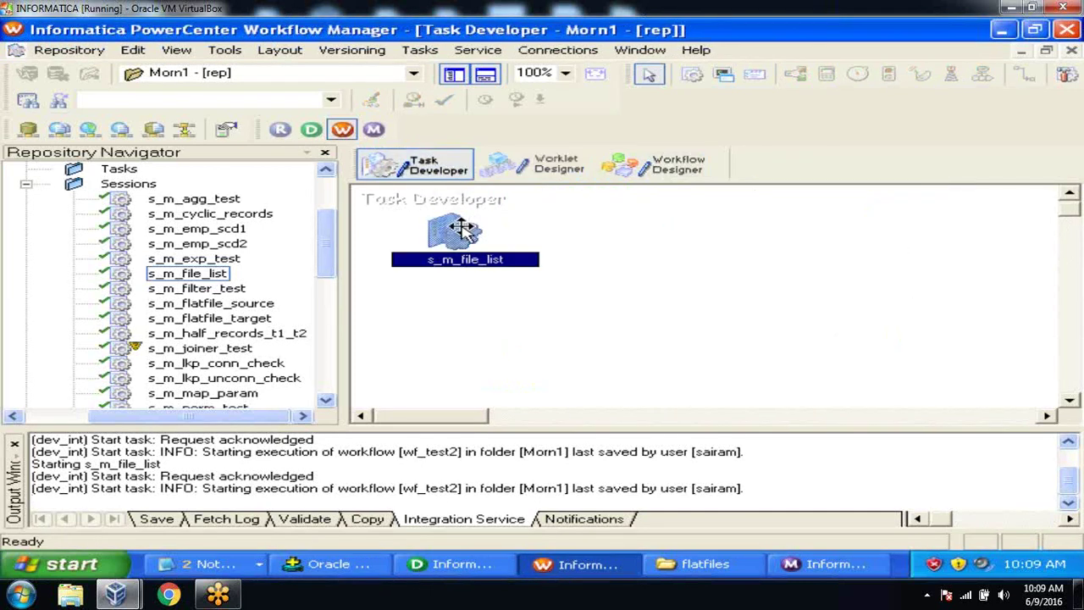
pyautogui.doubleClick(461, 231)
pyautogui.click(429, 103)
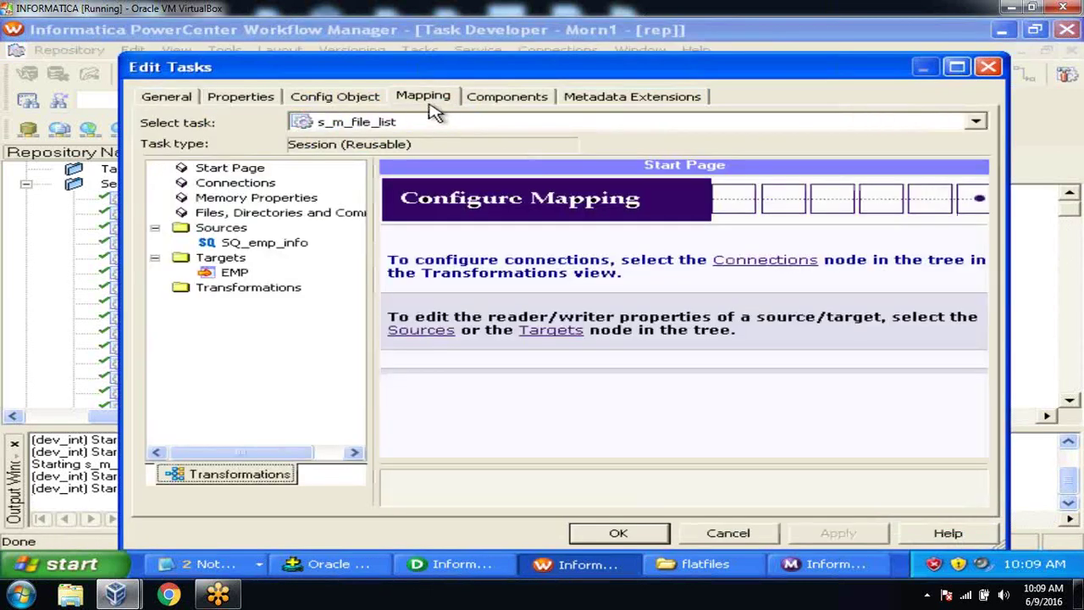
pyautogui.click(306, 245)
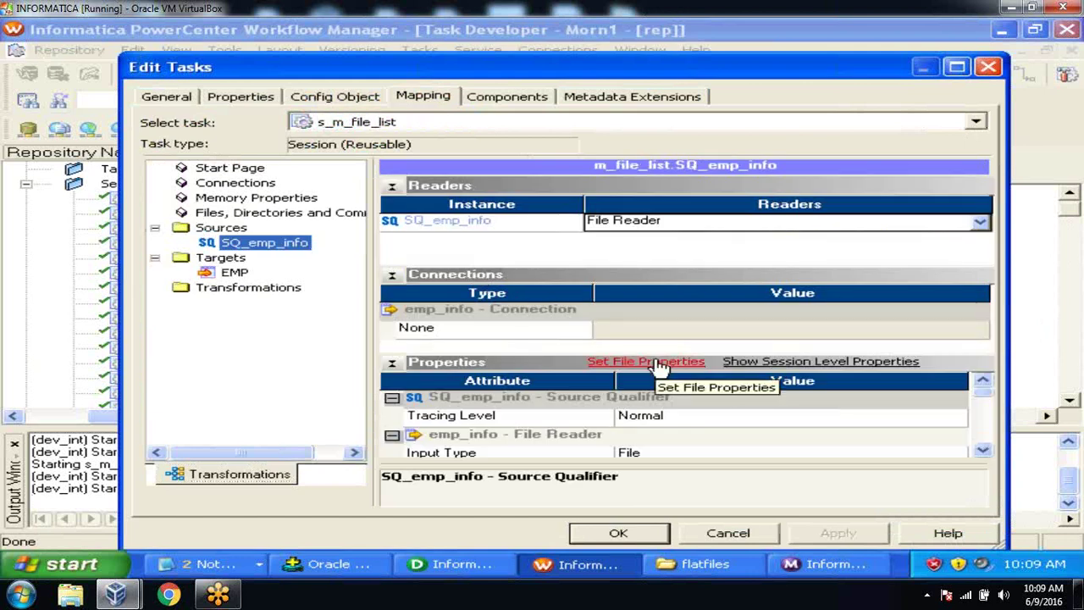
pyautogui.click(660, 364)
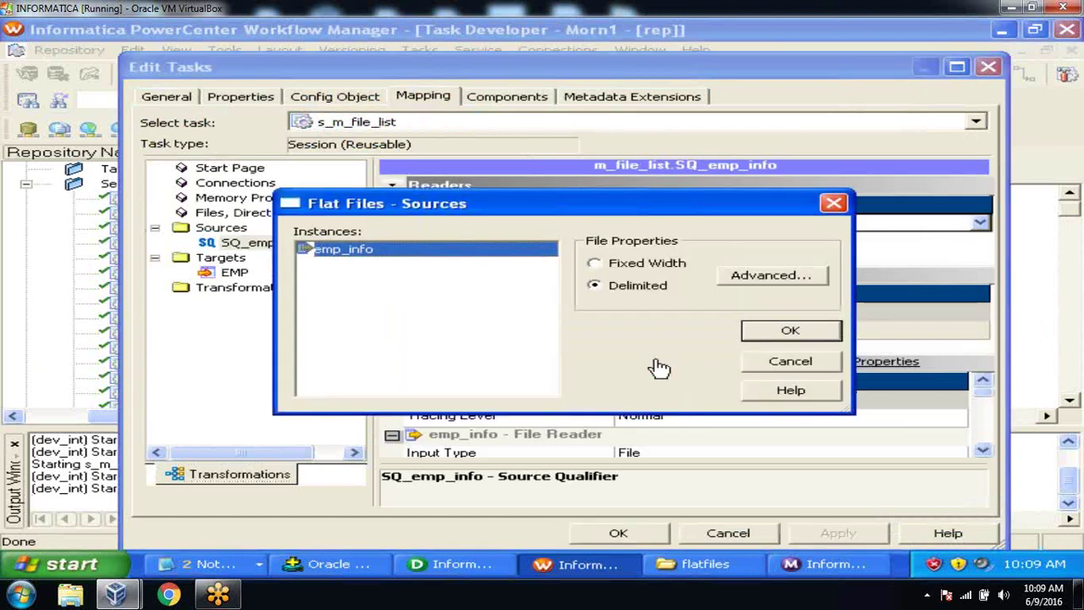
pyautogui.click(773, 280)
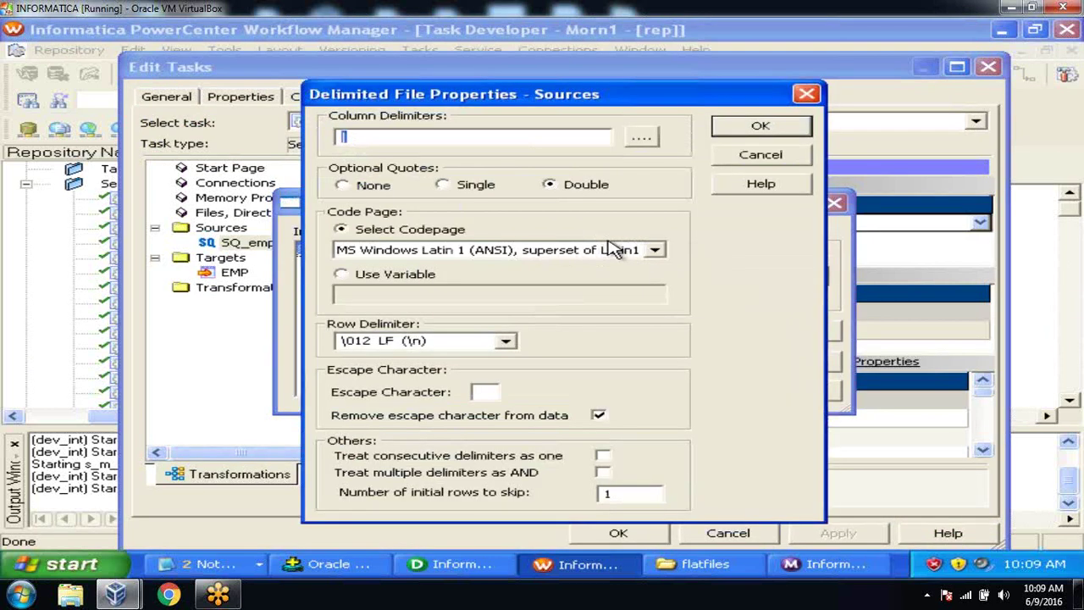
# Step: Select the initial rows to skip value, then open emp_info from C:\flatfiles in Notepad
pyautogui.moveTo(625, 495); pyautogui.dragTo(540, 493)
pyautogui.click(630, 498)
pyautogui.click(701, 563)
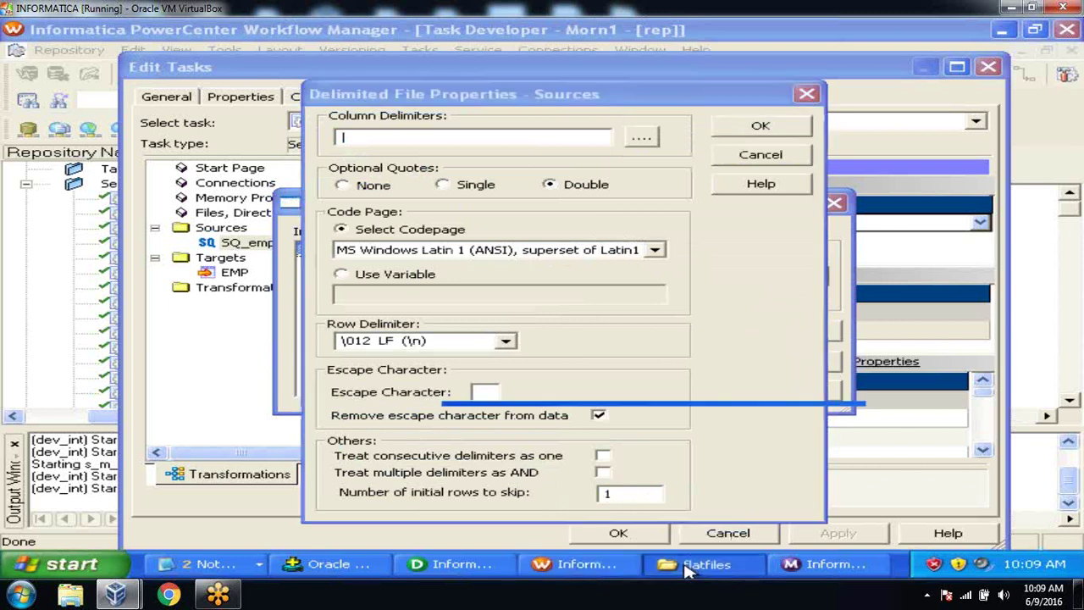
pyautogui.doubleClick(647, 153)
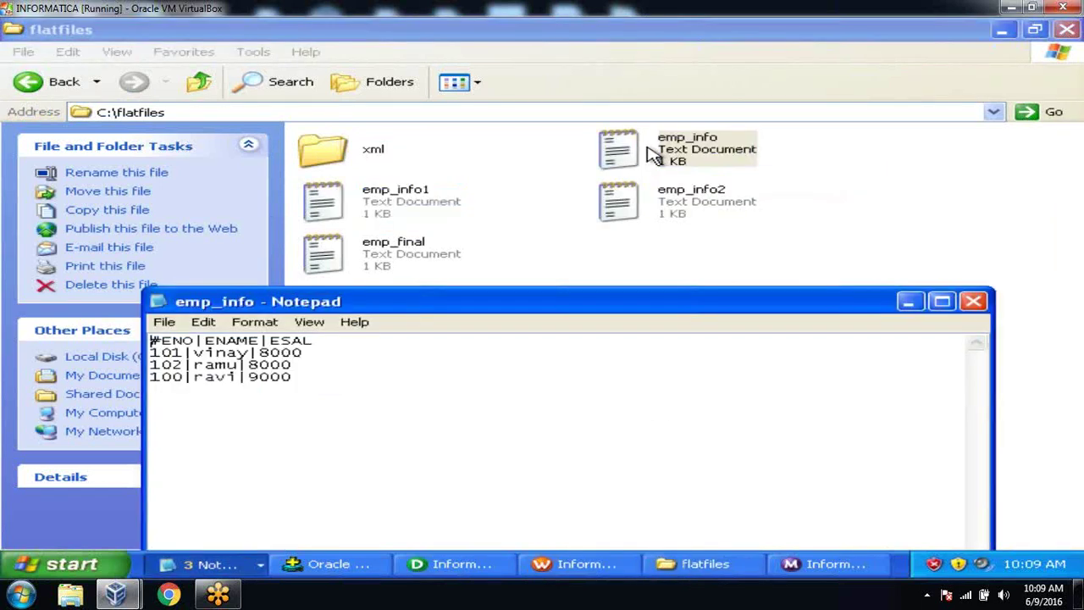
# Step: View and close emp_info, emp_info1 and emp_info2 in Notepad, then return to Workflow Manager
pyautogui.click(973, 301)
pyautogui.doubleClick(426, 201)
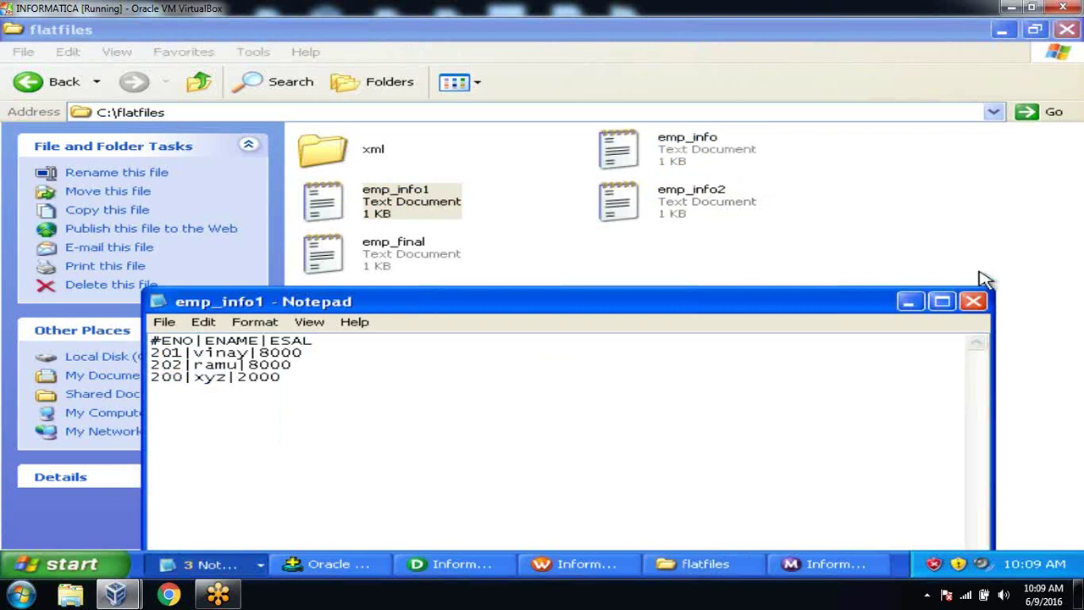
pyautogui.click(972, 301)
pyautogui.doubleClick(704, 196)
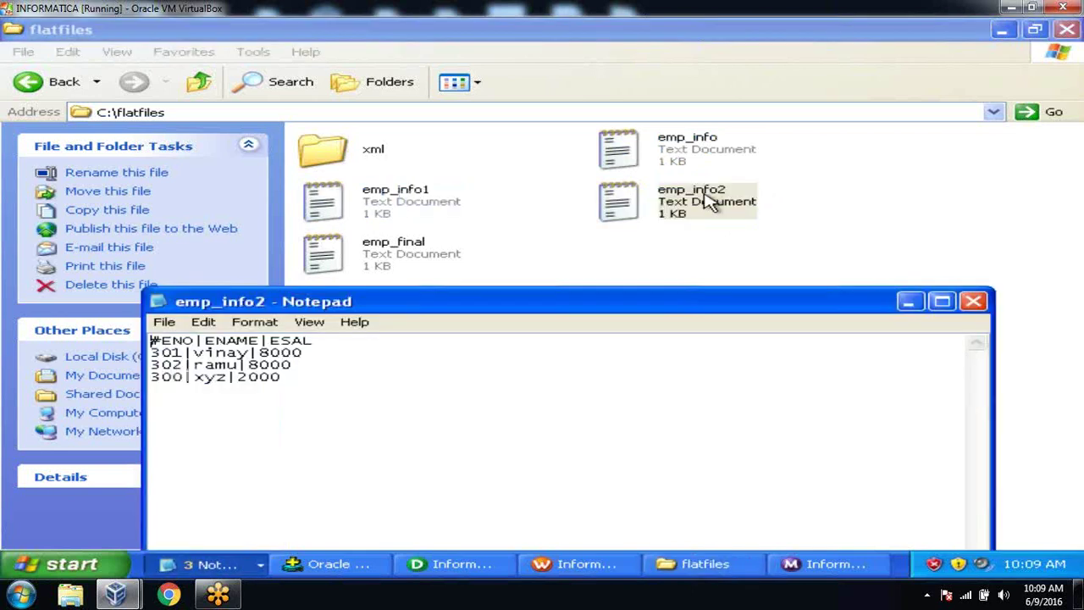
pyautogui.click(972, 302)
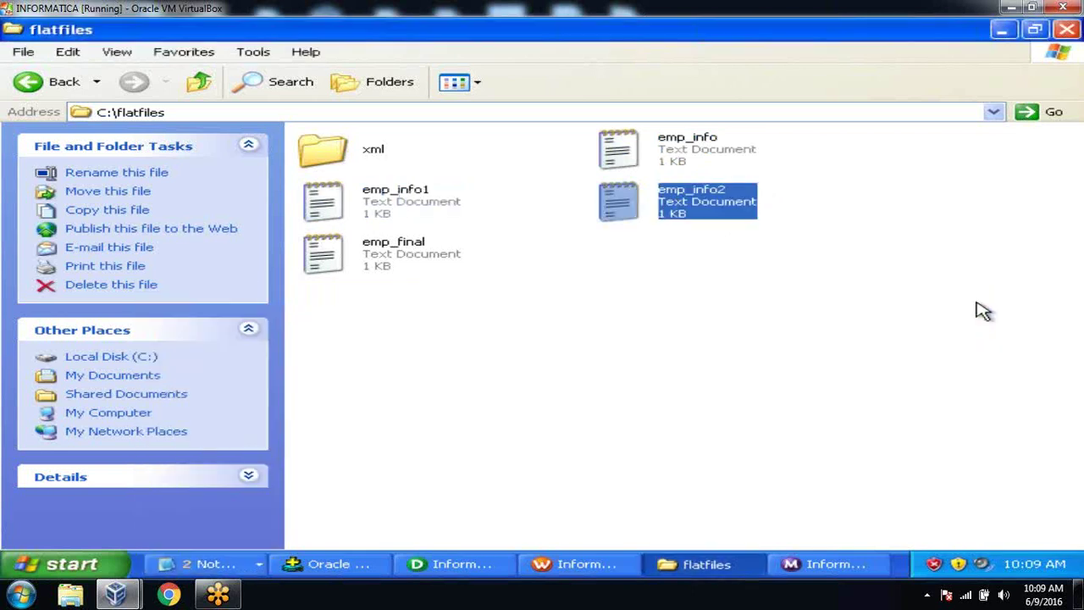
pyautogui.click(593, 569)
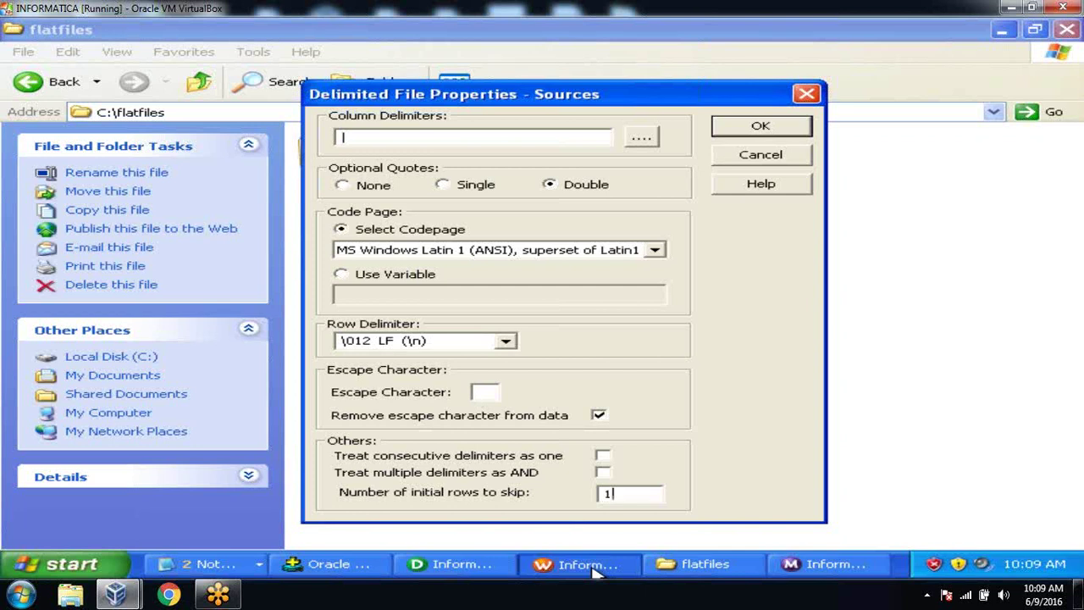
# Step: Confirm the delimited and flat file settings, close the s_m_file_list session editor, and switch to SQL*Plus
pyautogui.click(1001, 38)
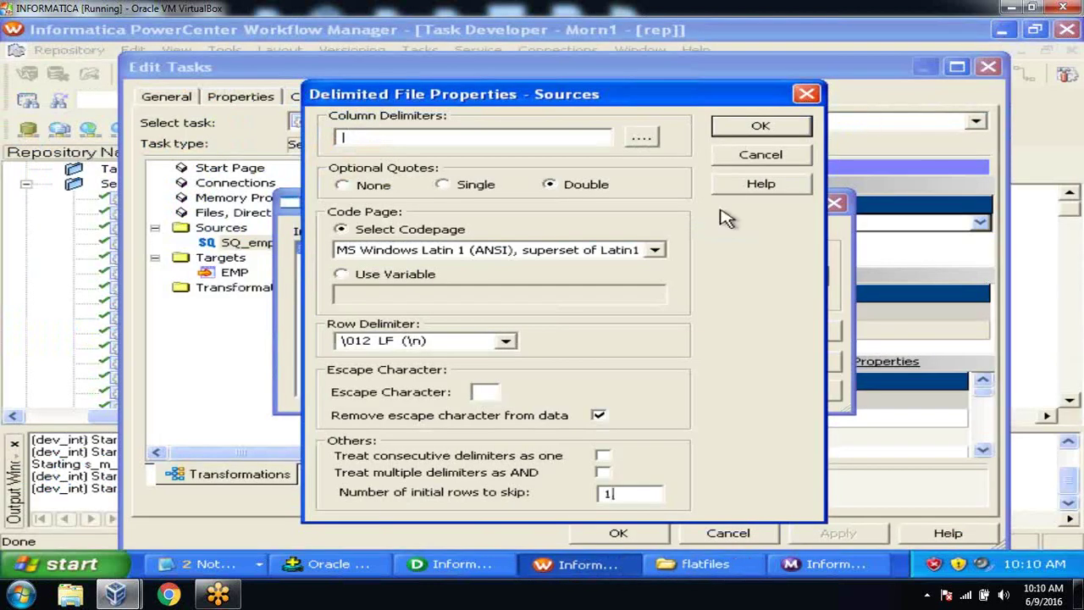
pyautogui.click(759, 125)
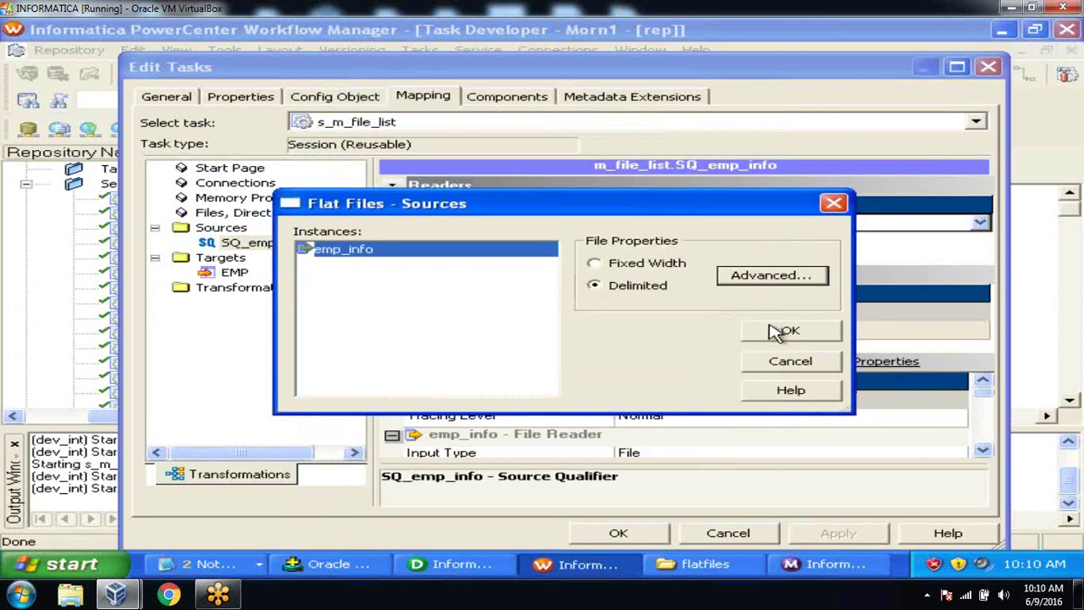
pyautogui.click(777, 332)
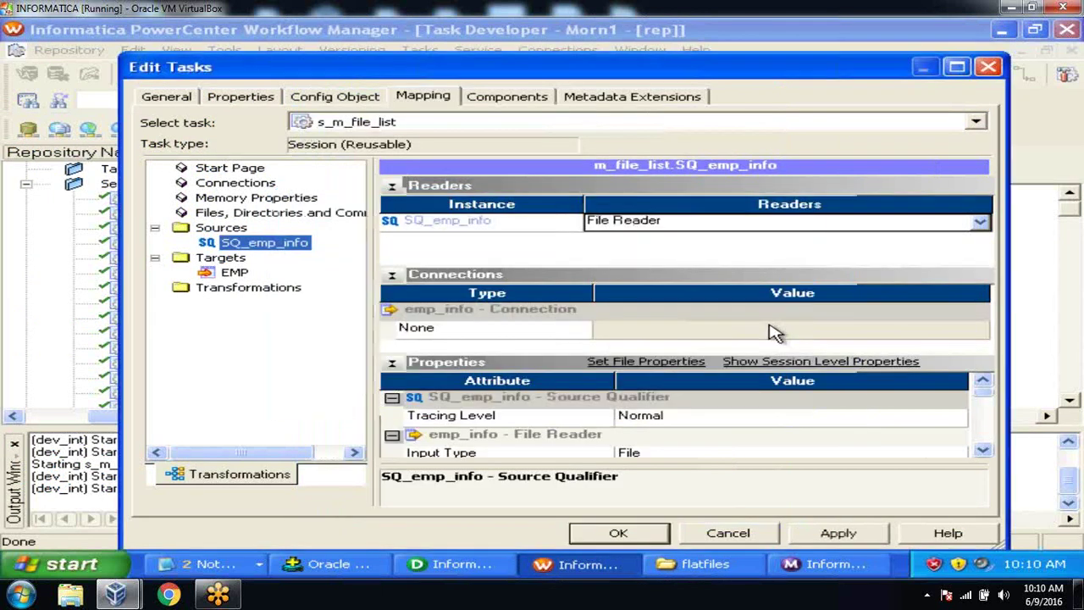
pyautogui.click(631, 533)
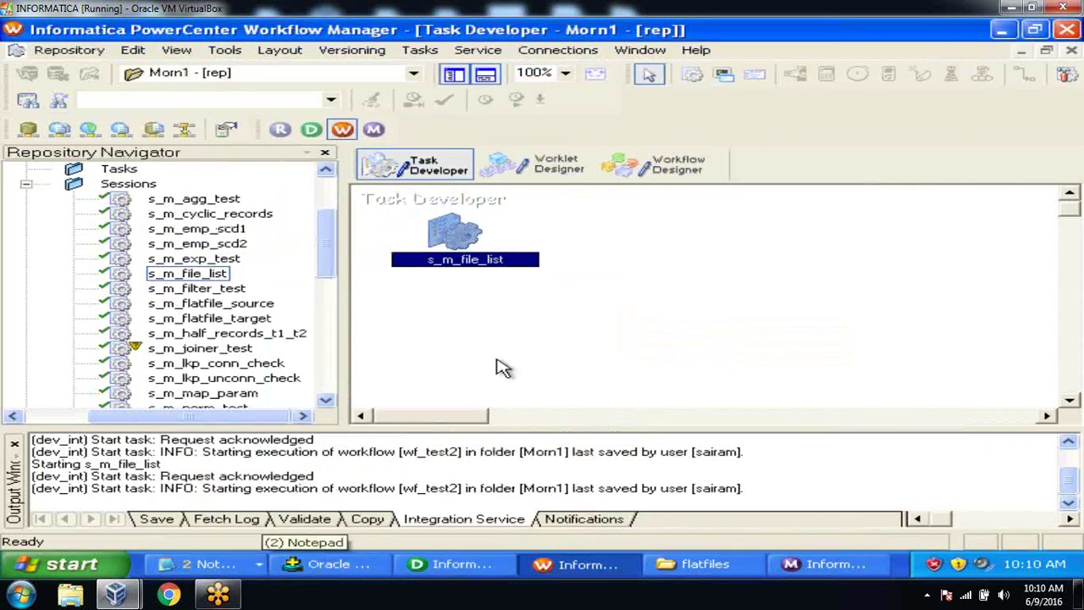
pyautogui.click(498, 367)
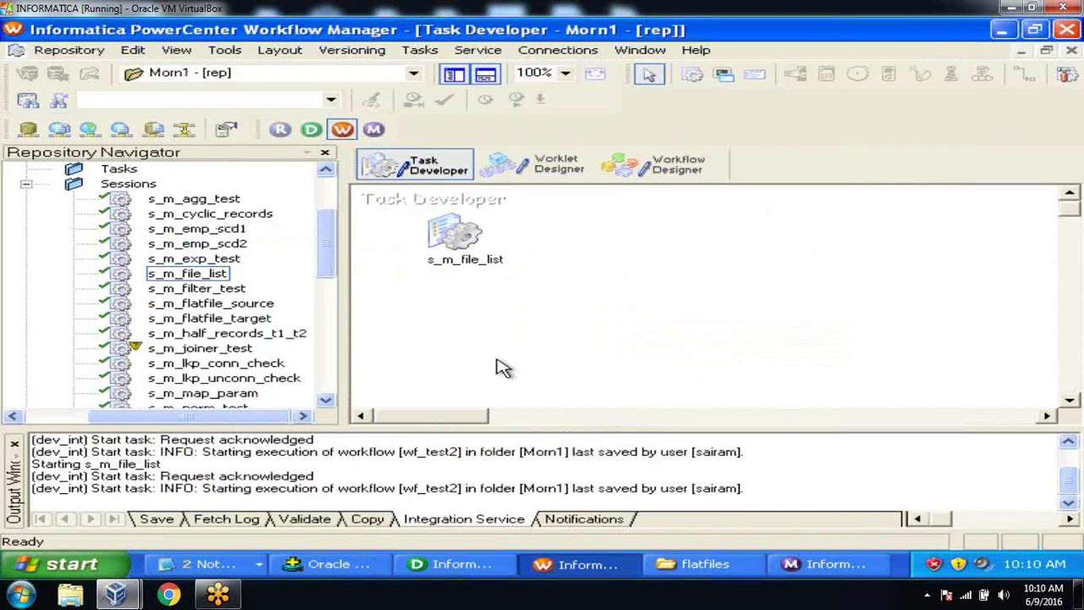
pyautogui.click(352, 565)
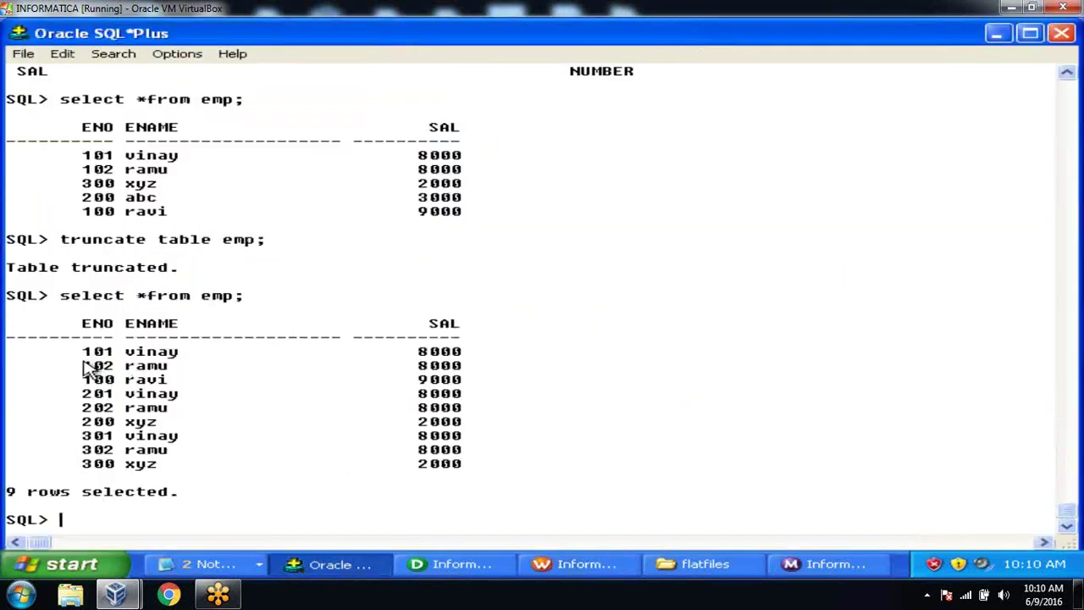
# Step: Highlight the 102 ramu row, then type ALTER TABLE emp ADD filename varchar2(100);
pyautogui.moveTo(88, 370); pyautogui.dragTo(474, 377)
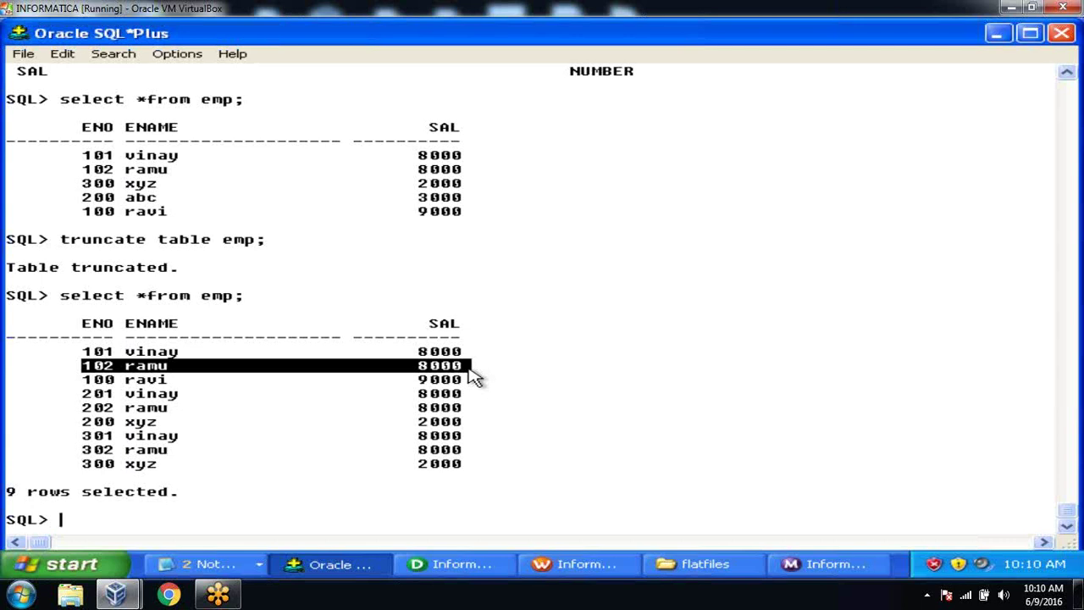
pyautogui.write('alter table emp add filename varchar2(100);')
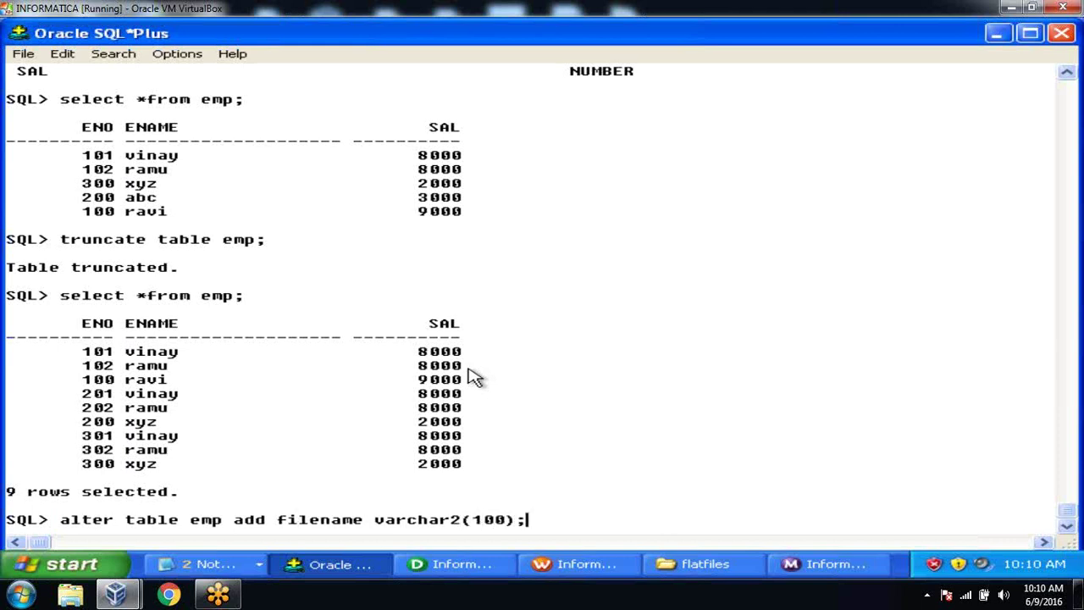
# Step: Run the ALTER adding the filename column, then list the emp rows with select *from emp
pyautogui.press('Return')
pyautogui.write('slee')
pyautogui.press('BackSpace')
pyautogui.press('BackSpace')
pyautogui.press('BackSpace')
pyautogui.write('elect *from emp;')
pyautogui.press('Return')
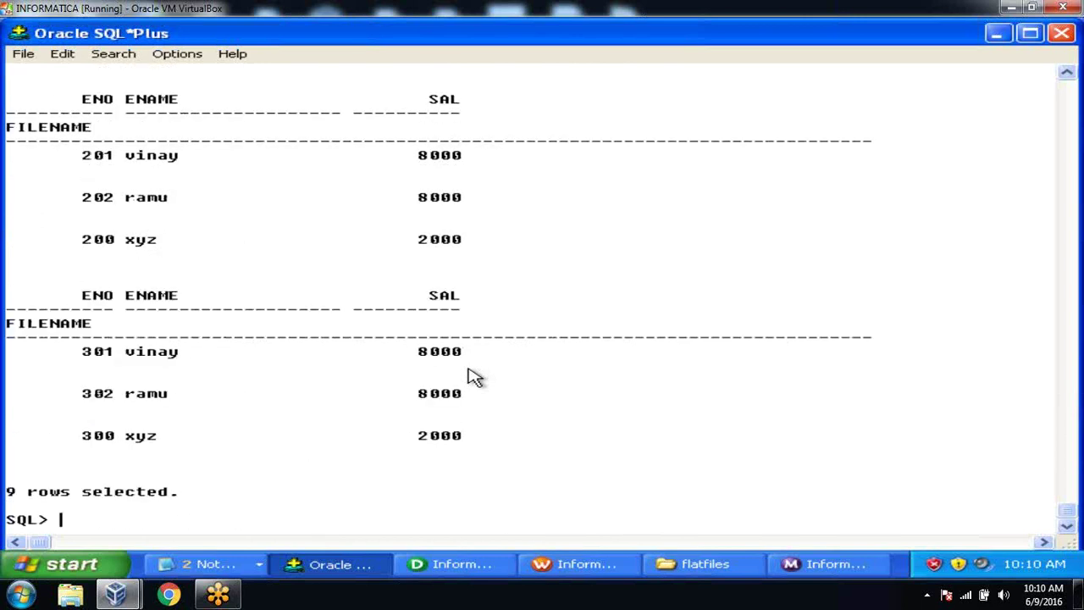
# Step: Widen the line size, rerun the emp query, and mark the blank FILENAME values
pyautogui.write('set linesize')
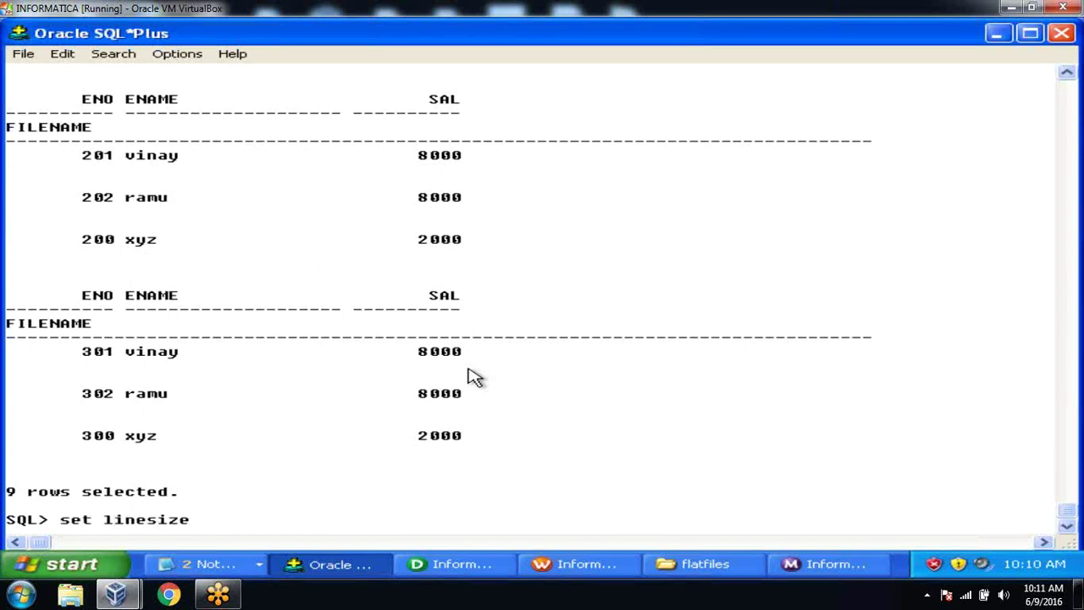
pyautogui.press('Return')
pyautogui.write('select *from emp')
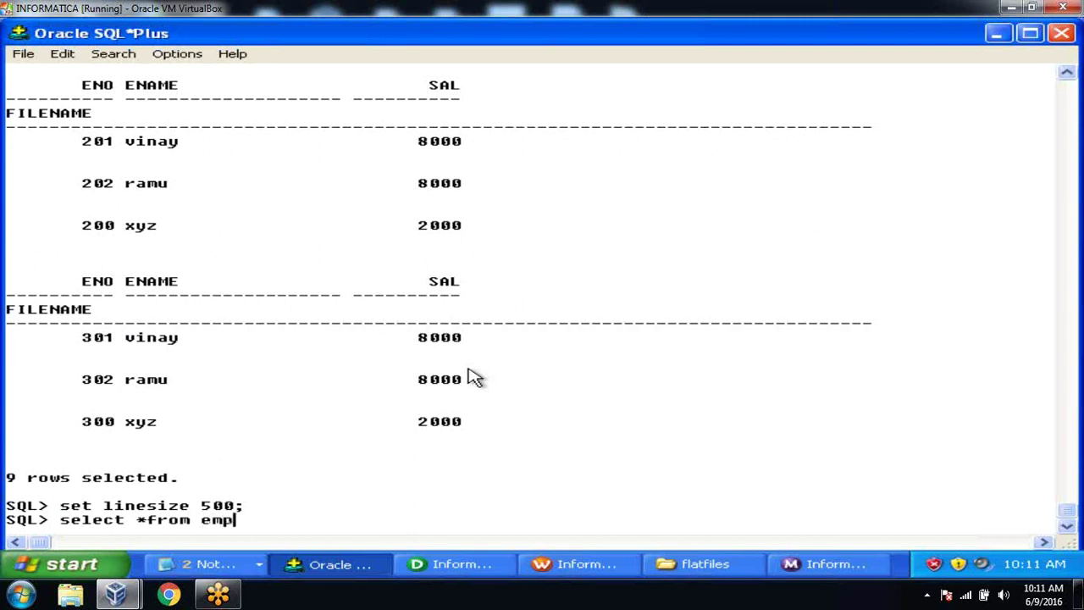
pyautogui.write(';')
pyautogui.press('Return')
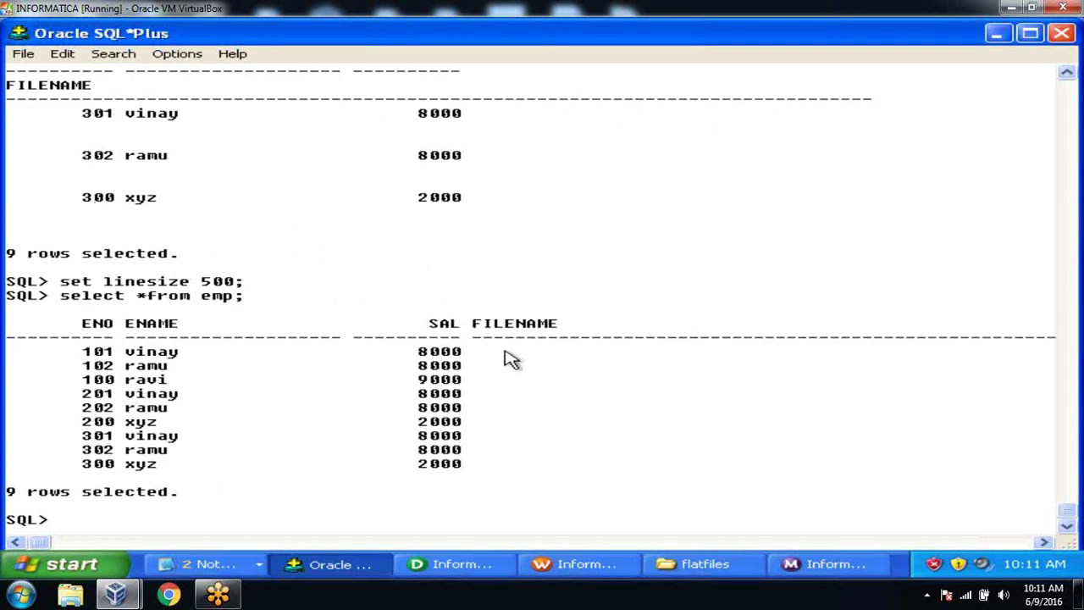
pyautogui.moveTo(500, 353); pyautogui.dragTo(1043, 495)
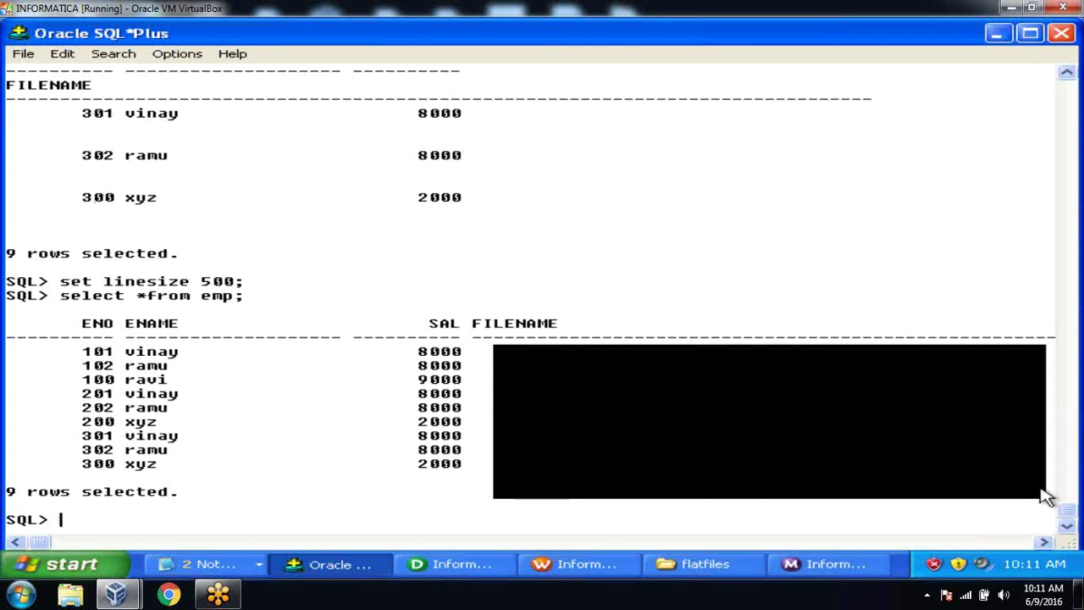
pyautogui.click(483, 386)
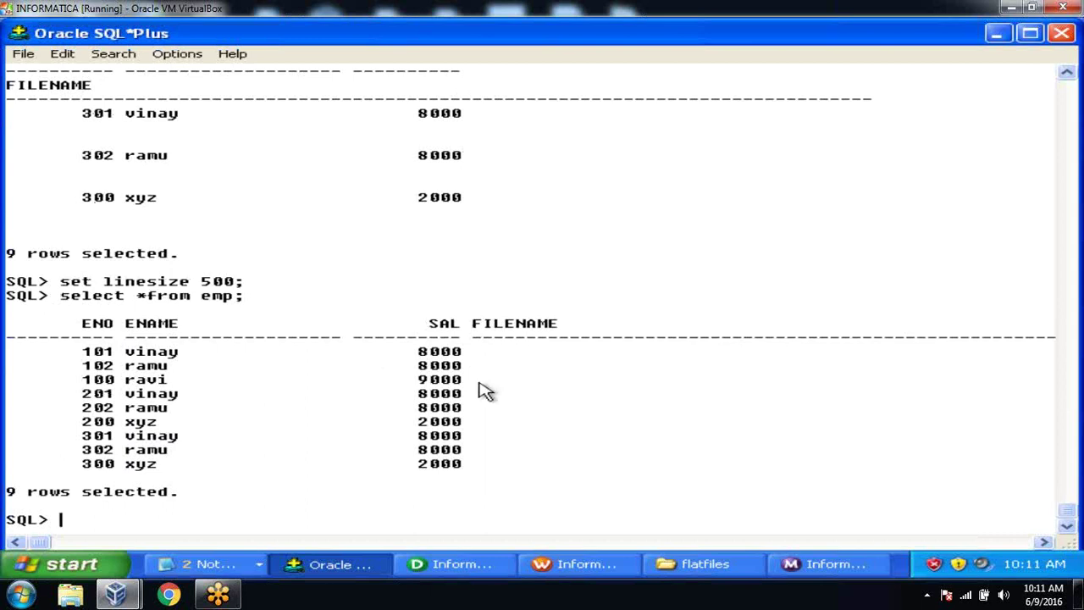
pyautogui.moveTo(481, 352); pyautogui.dragTo(883, 500)
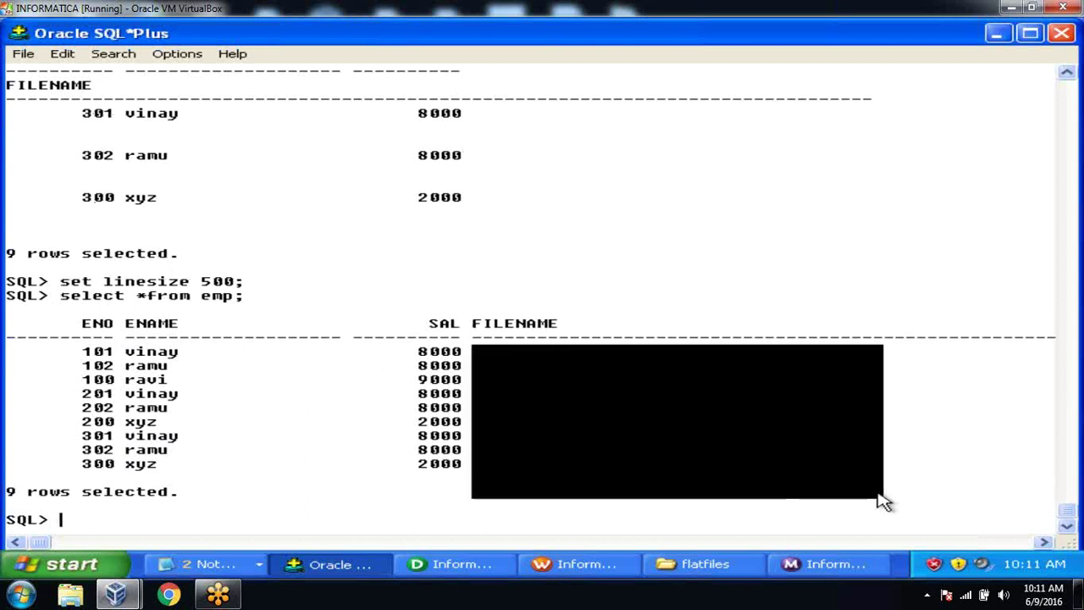
pyautogui.click(535, 508)
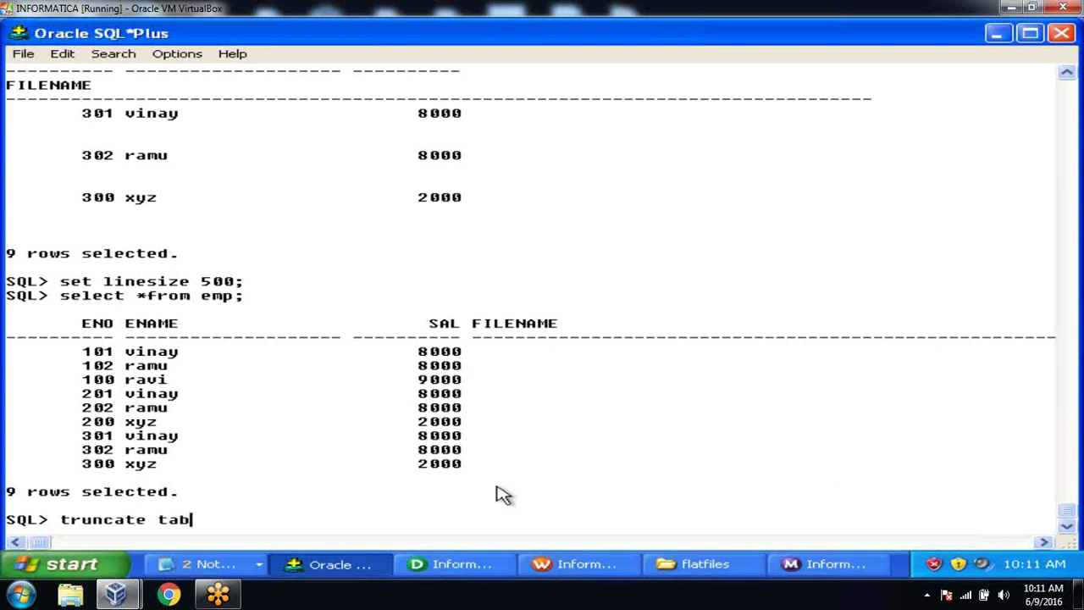
# Step: Truncate the emp table and switch to PowerCenter Designer
pyautogui.write(';')
pyautogui.press('Return')
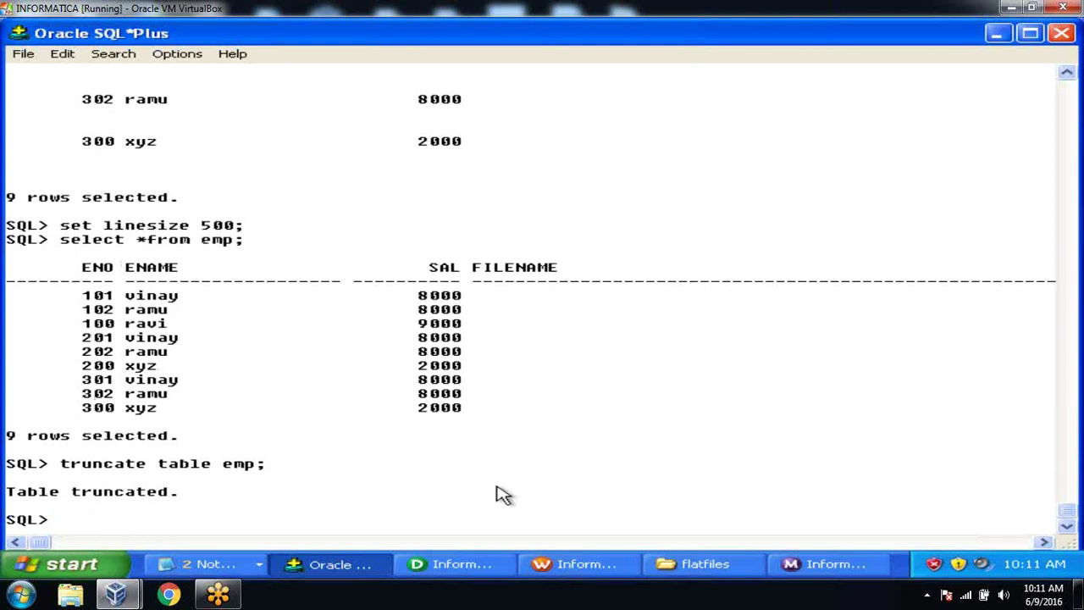
pyautogui.click(464, 566)
# Step: Iconize FF_SRC and enable Add Currently Processed Flat File Name Port on emp_info
pyautogui.click(390, 160)
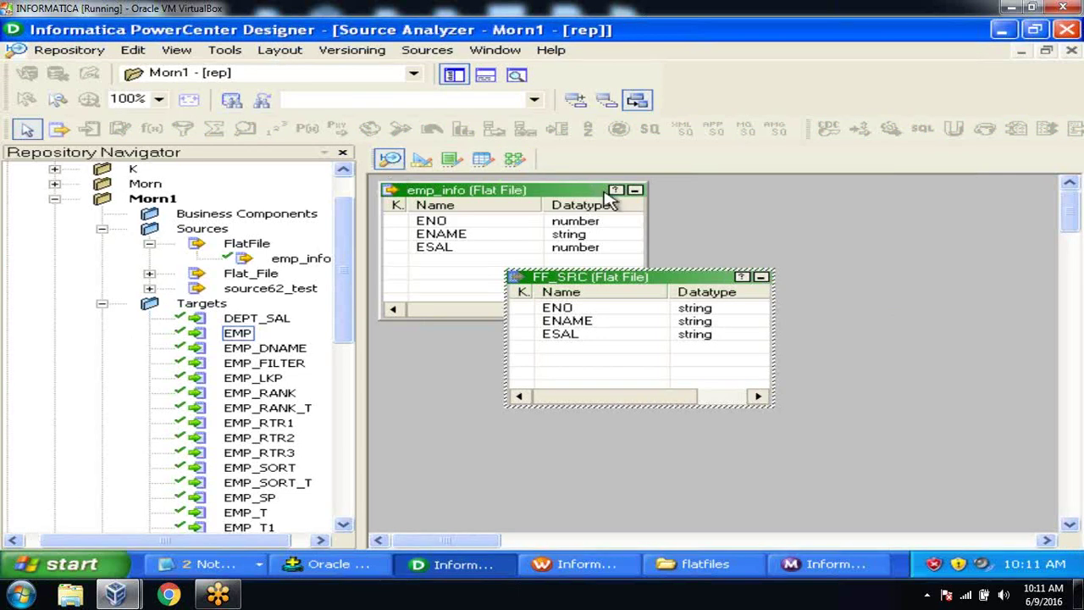
pyautogui.click(762, 280)
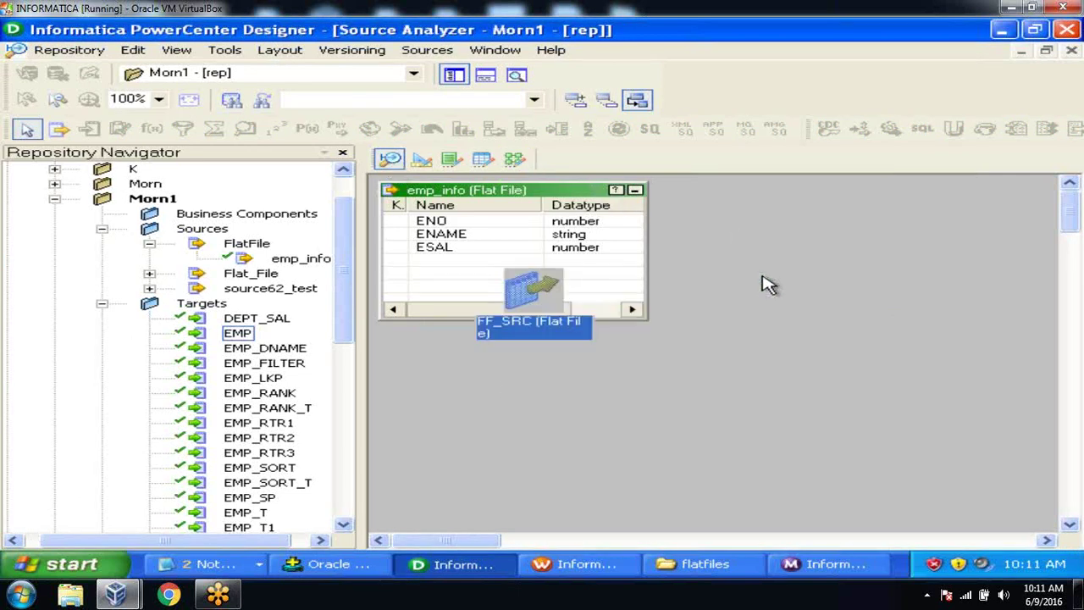
pyautogui.moveTo(750, 281); pyautogui.dragTo(798, 225)
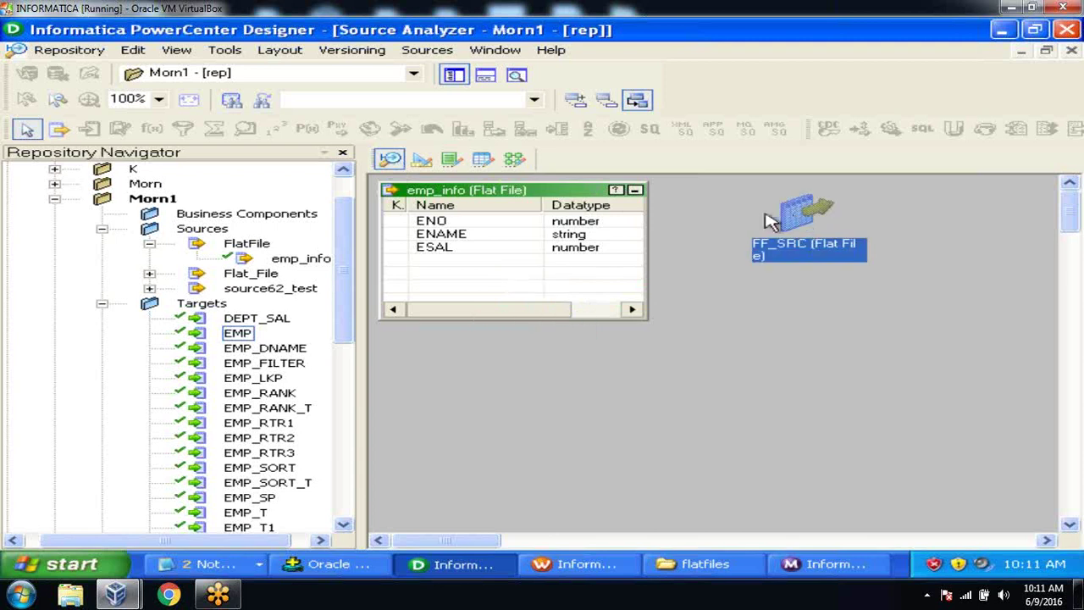
pyautogui.doubleClick(474, 193)
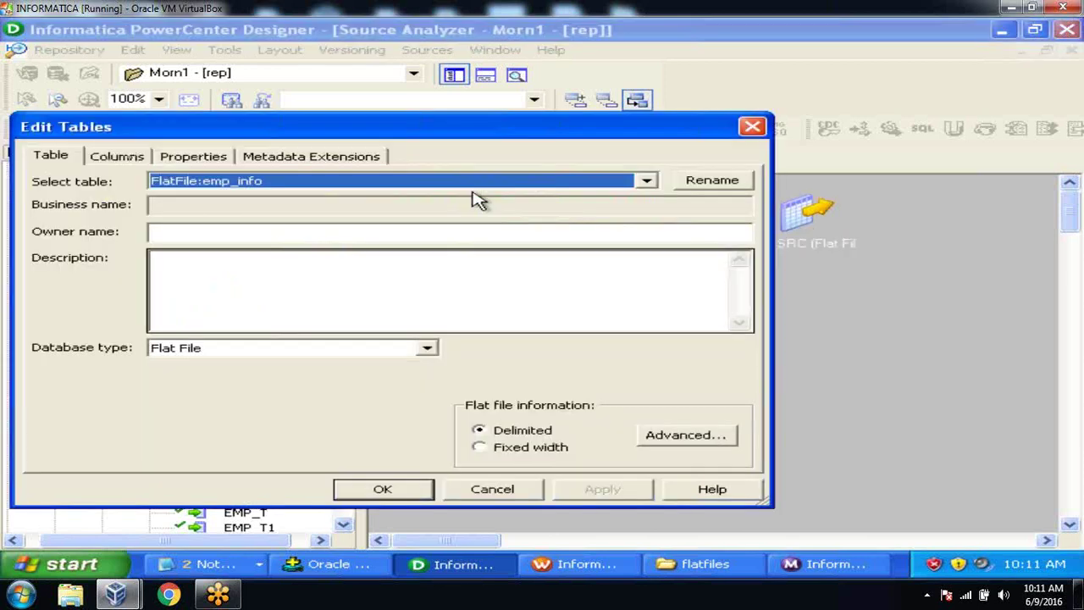
pyautogui.click(194, 156)
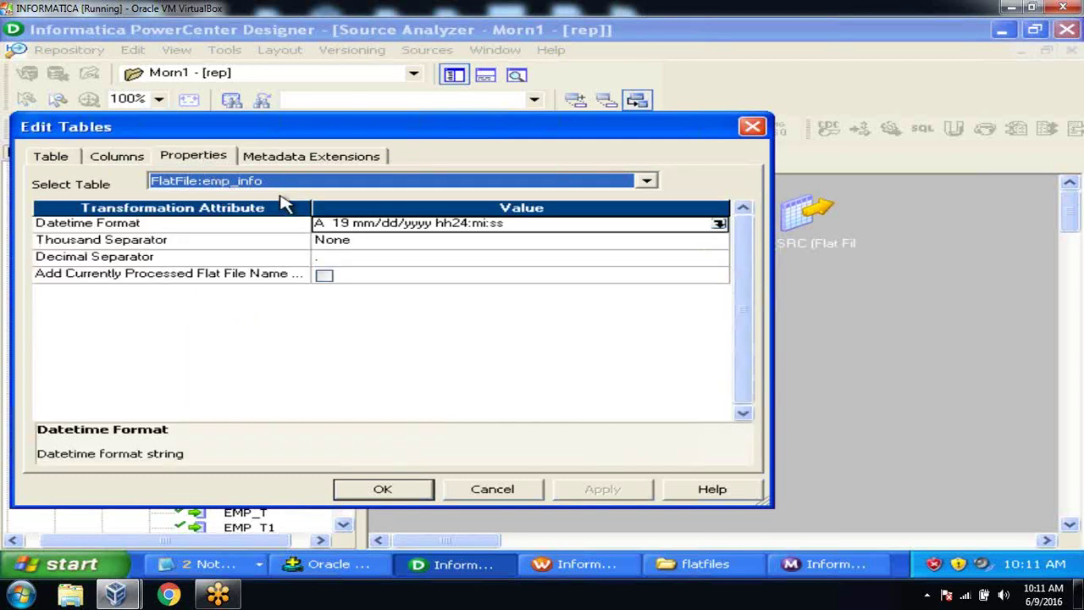
pyautogui.moveTo(310, 206); pyautogui.dragTo(379, 207)
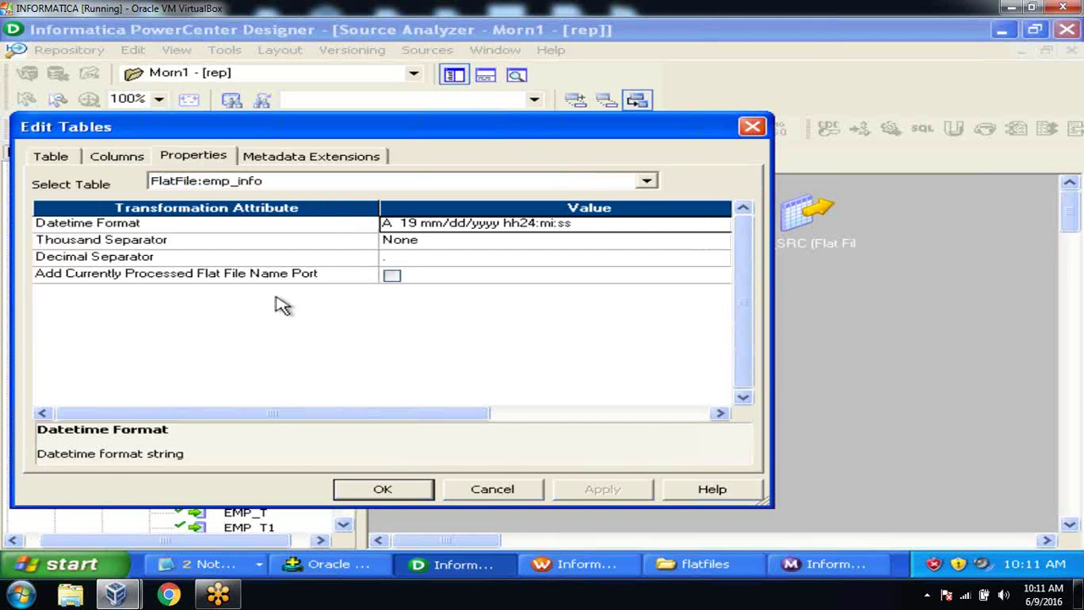
pyautogui.click(392, 275)
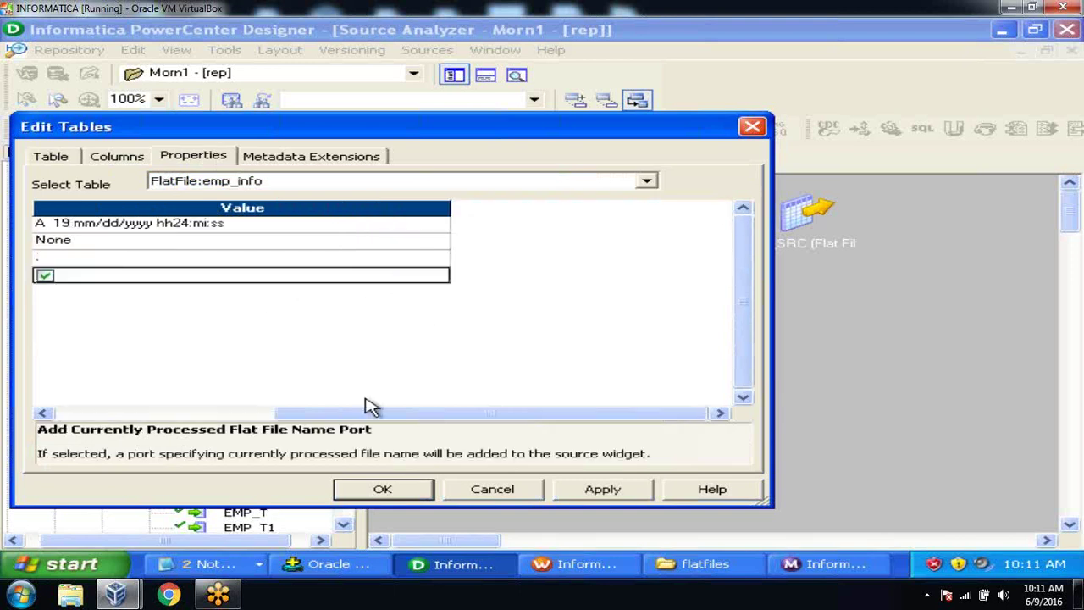
pyautogui.moveTo(372, 413); pyautogui.dragTo(169, 413)
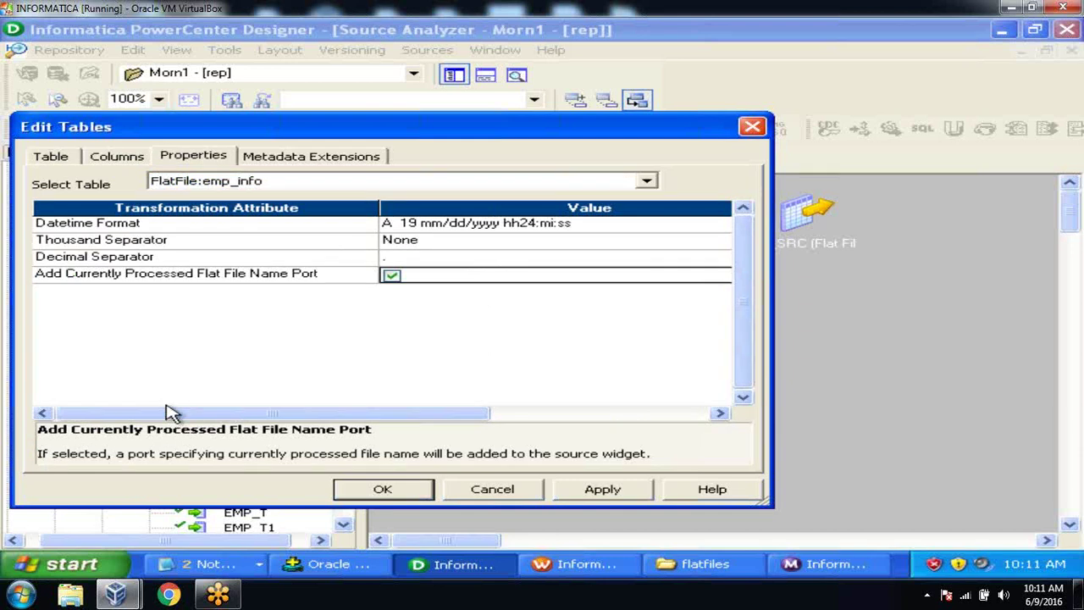
pyautogui.click(632, 498)
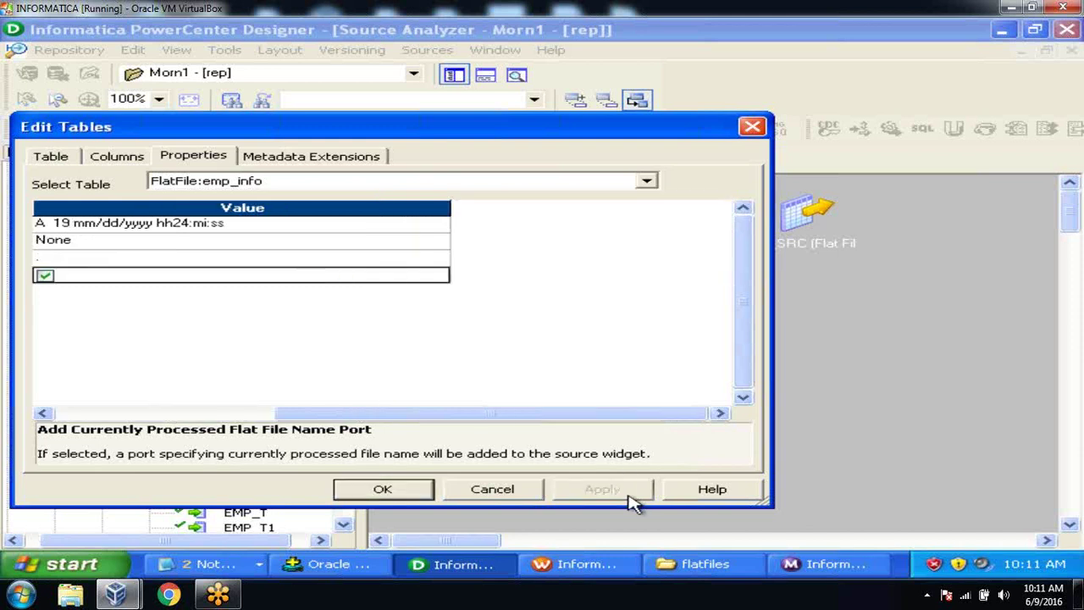
pyautogui.click(382, 490)
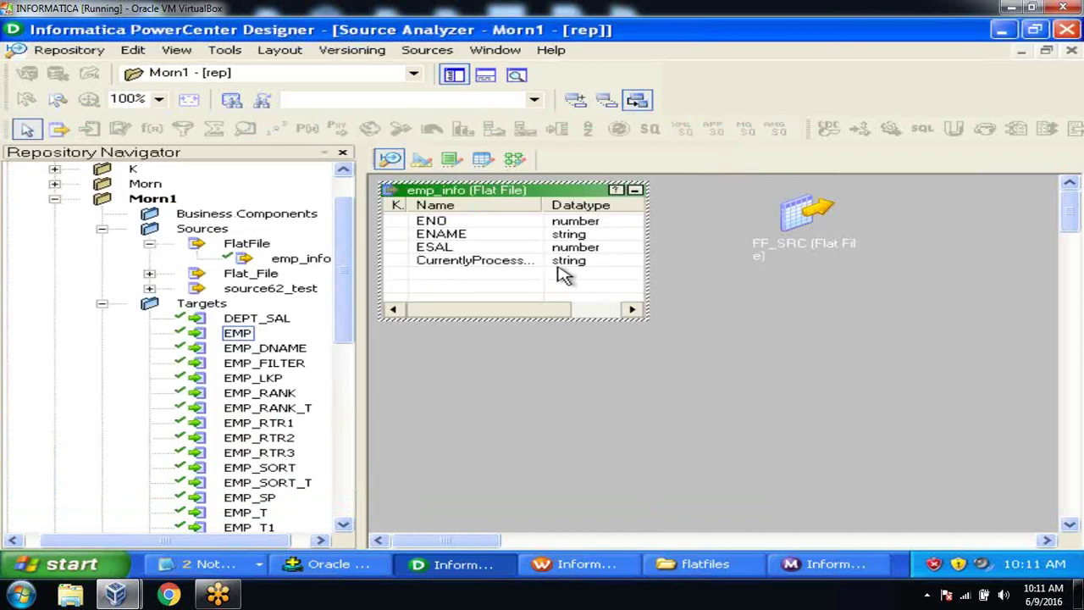
pyautogui.moveTo(540, 206); pyautogui.dragTo(565, 207)
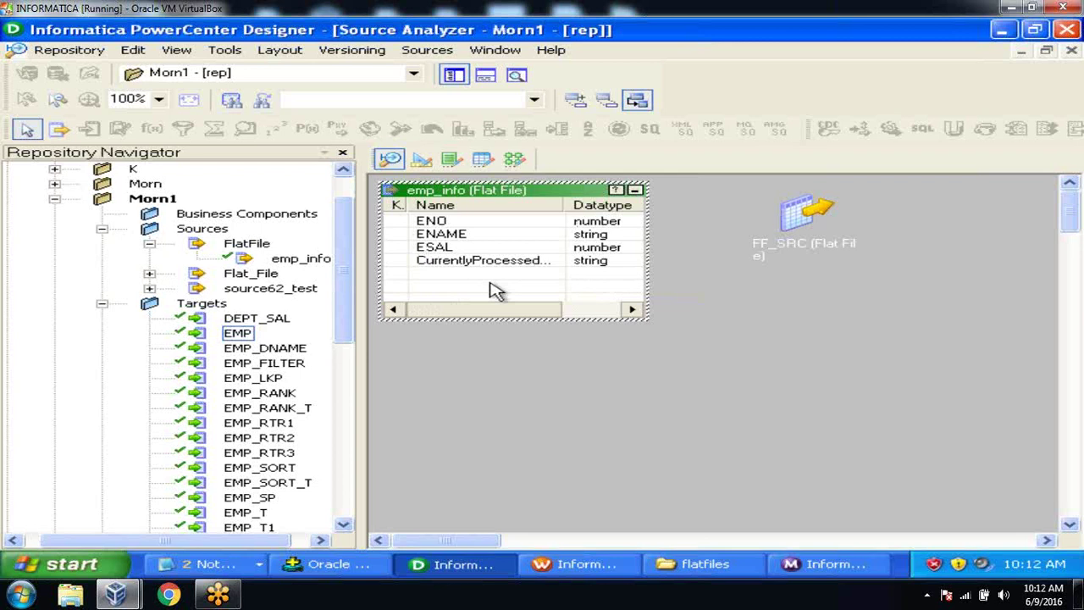
# Step: Save the emp_info change to the repository
pyautogui.click(71, 54)
pyautogui.click(98, 283)
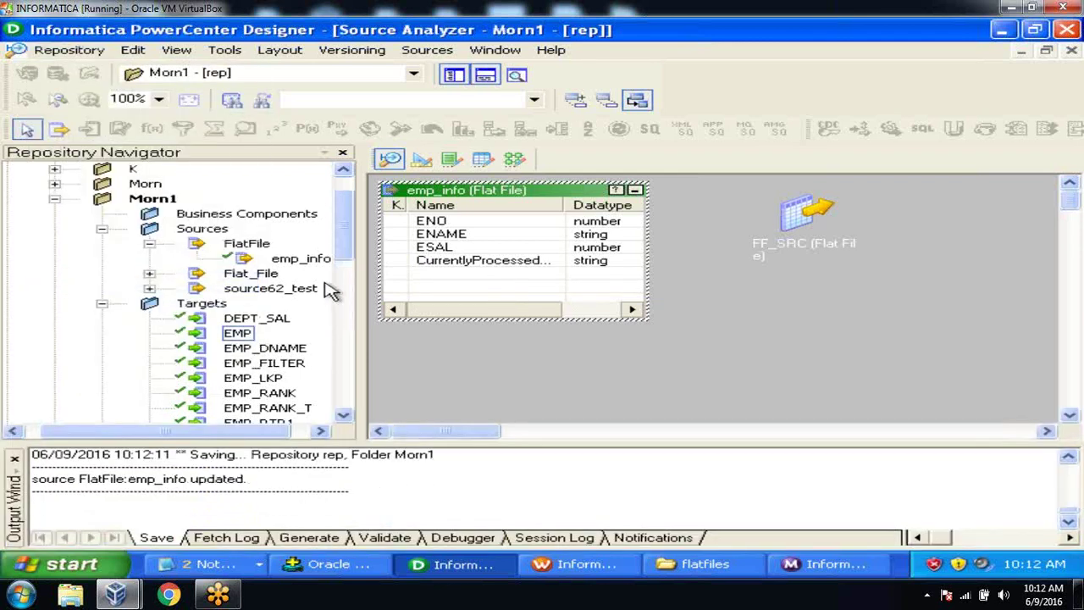
pyautogui.click(422, 161)
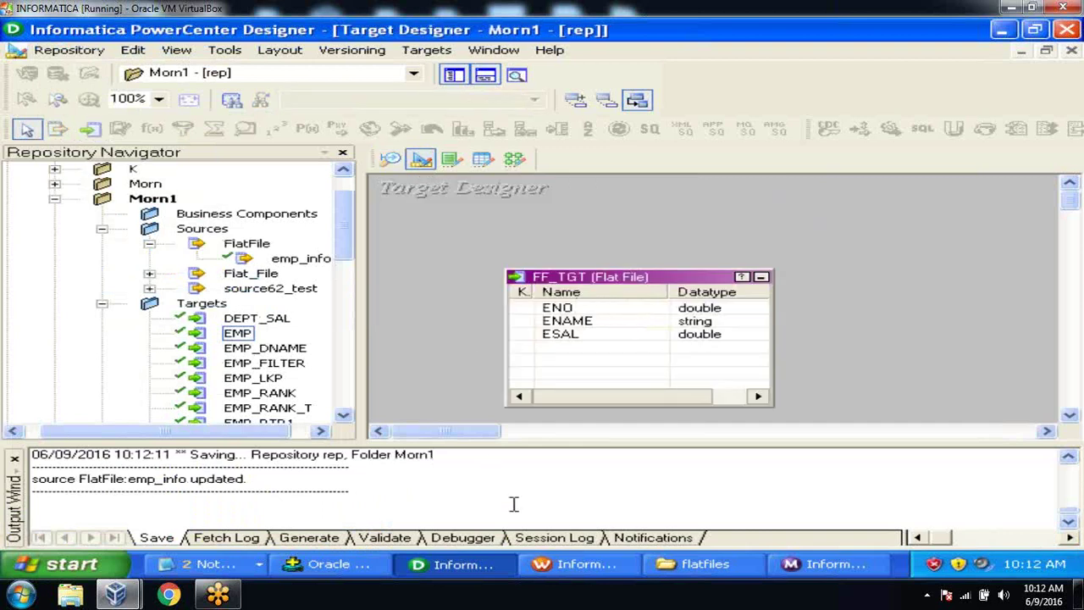
pyautogui.click(425, 51)
pyautogui.click(430, 73)
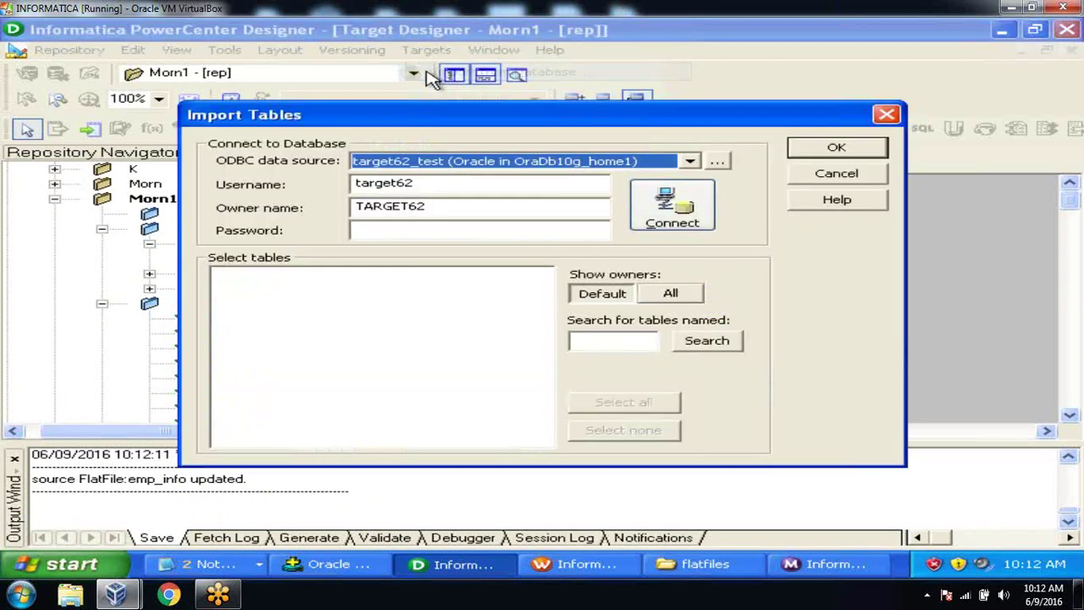
pyautogui.press('Up')
pyautogui.click(443, 229)
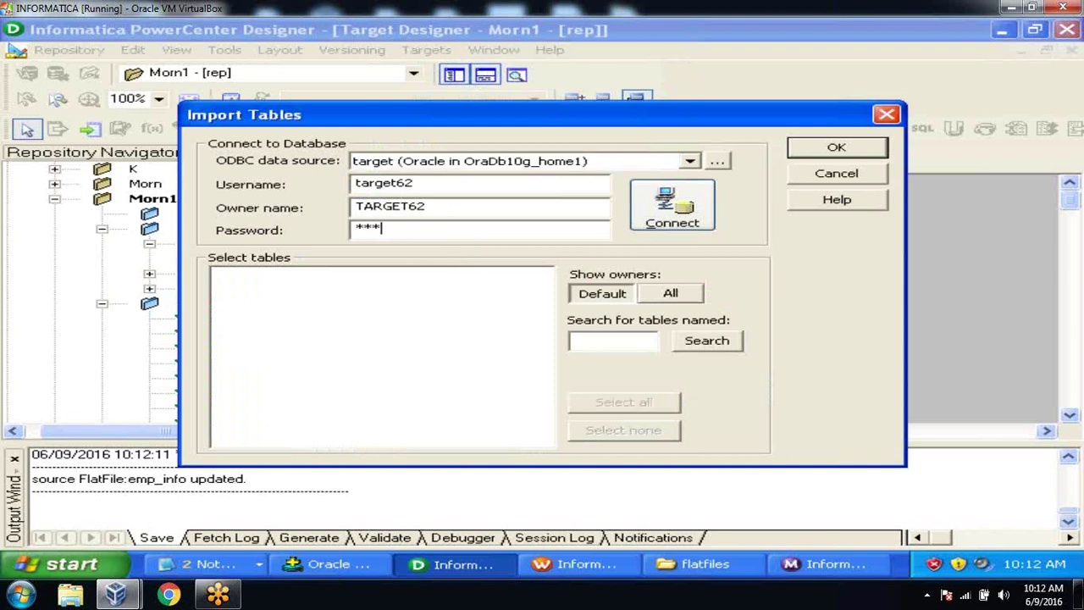
pyautogui.press('Return')
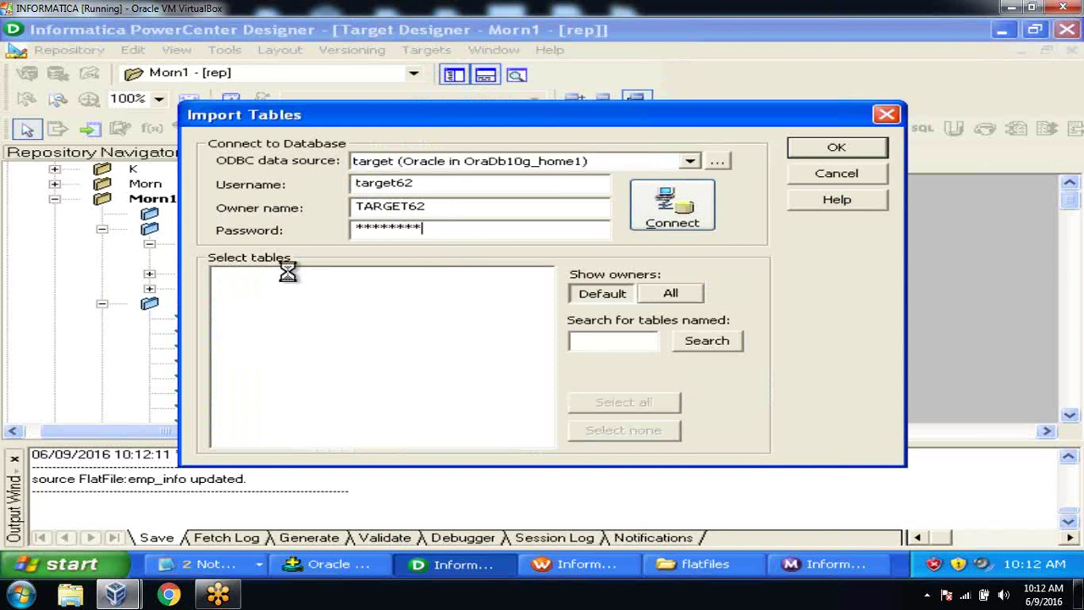
pyautogui.click(219, 275)
pyautogui.click(235, 289)
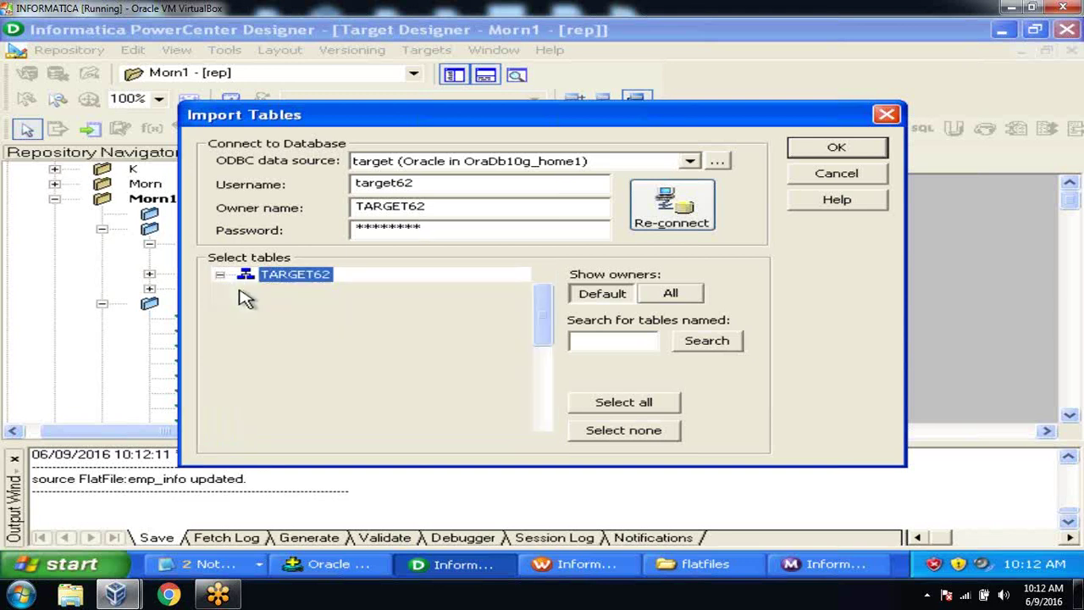
pyautogui.click(325, 304)
pyautogui.click(856, 146)
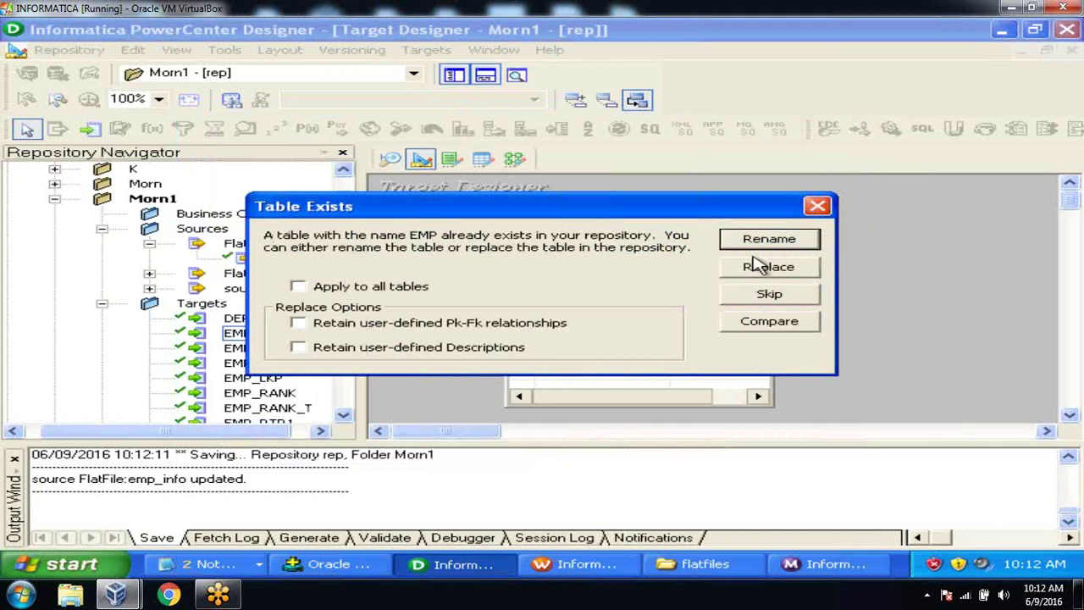
pyautogui.click(771, 269)
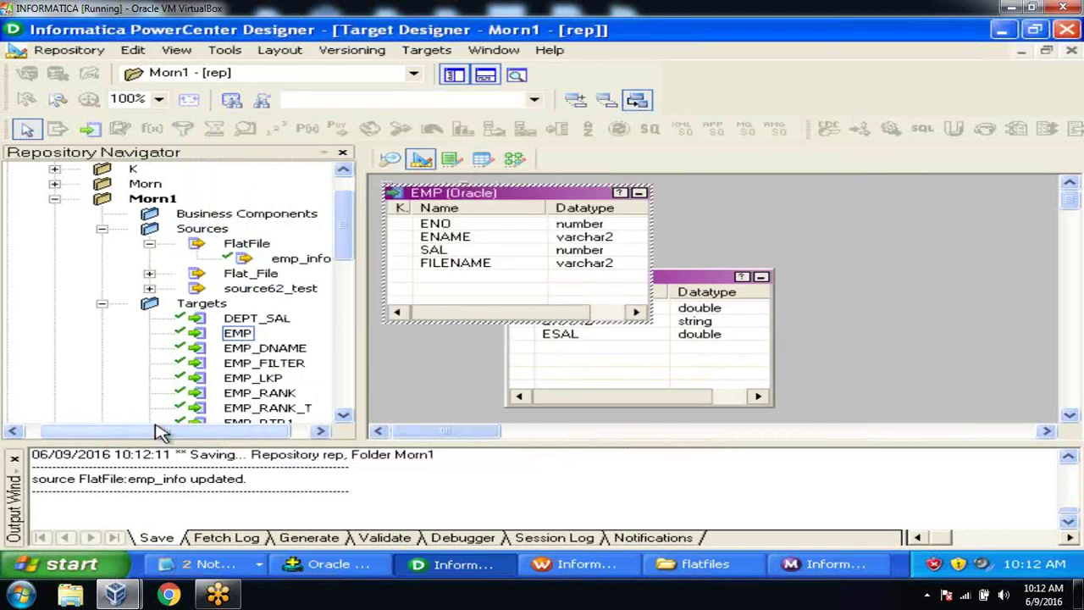
# Step: Save the reimported EMP target to the repository
pyautogui.click(14, 463)
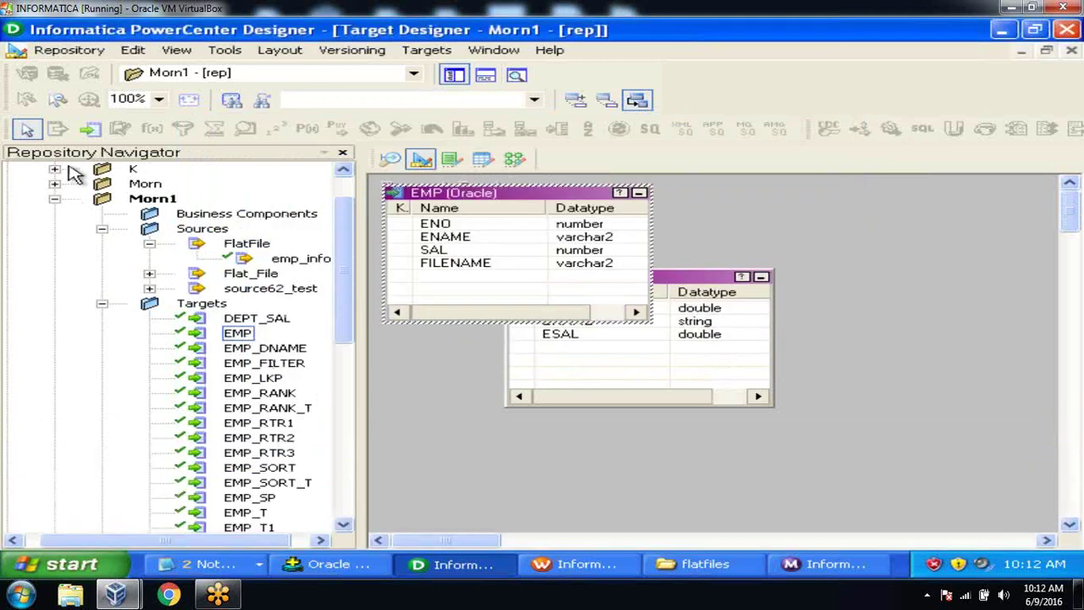
pyautogui.click(74, 52)
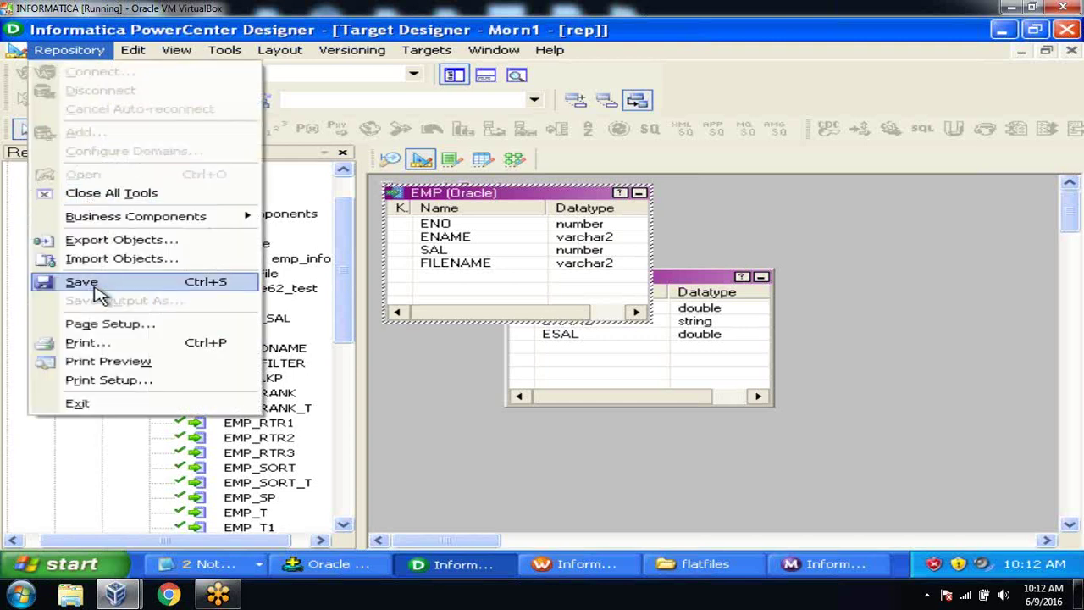
pyautogui.click(95, 284)
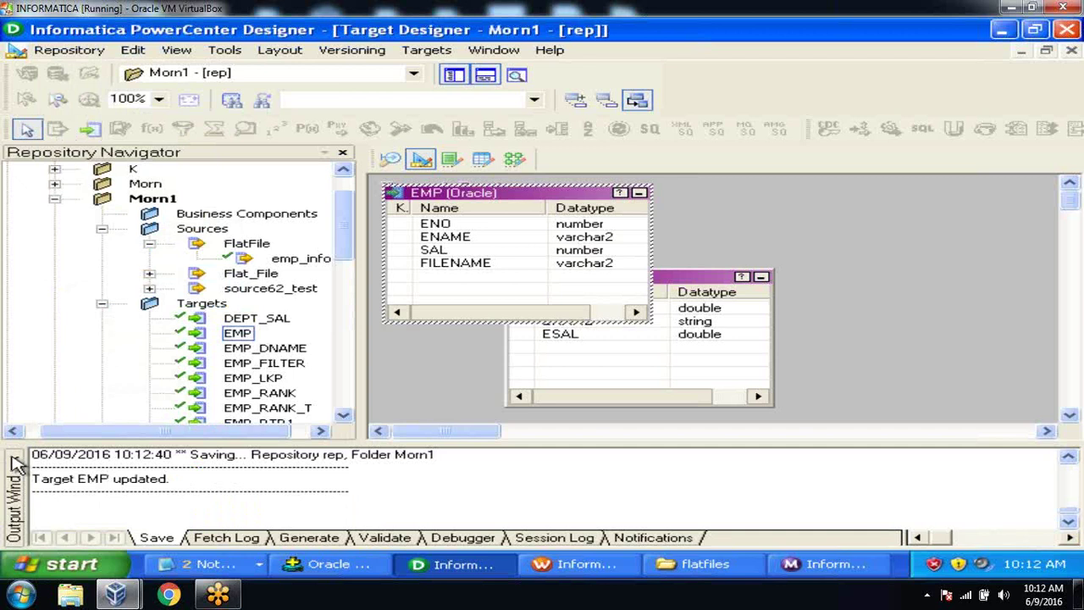
pyautogui.click(14, 458)
# Step: Open the m_file_list mapping and expand the EMP target, moving it right
pyautogui.click(513, 159)
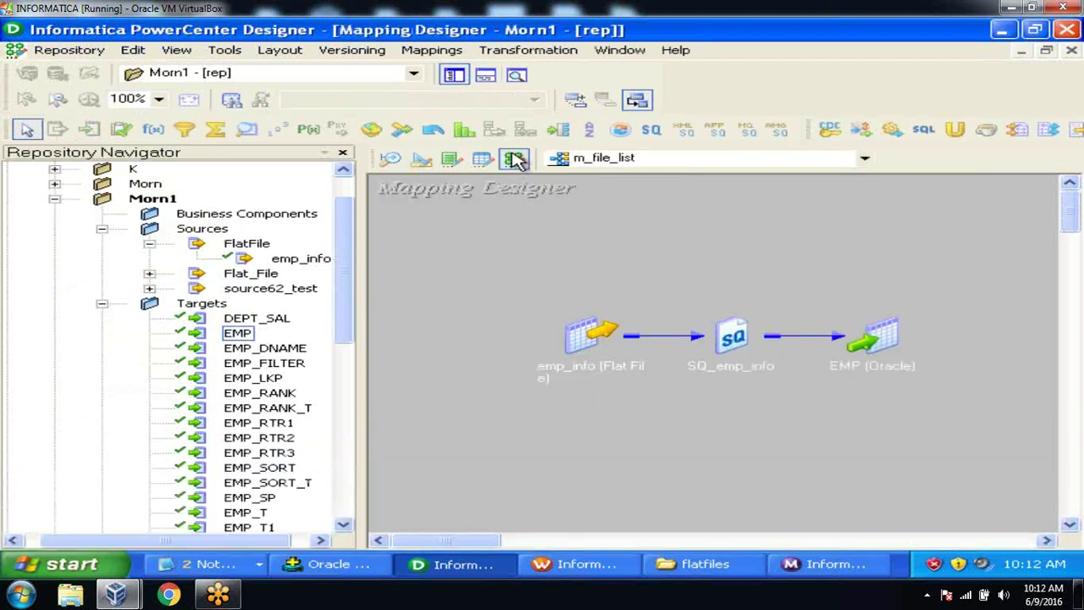
pyautogui.click(454, 75)
pyautogui.click(484, 75)
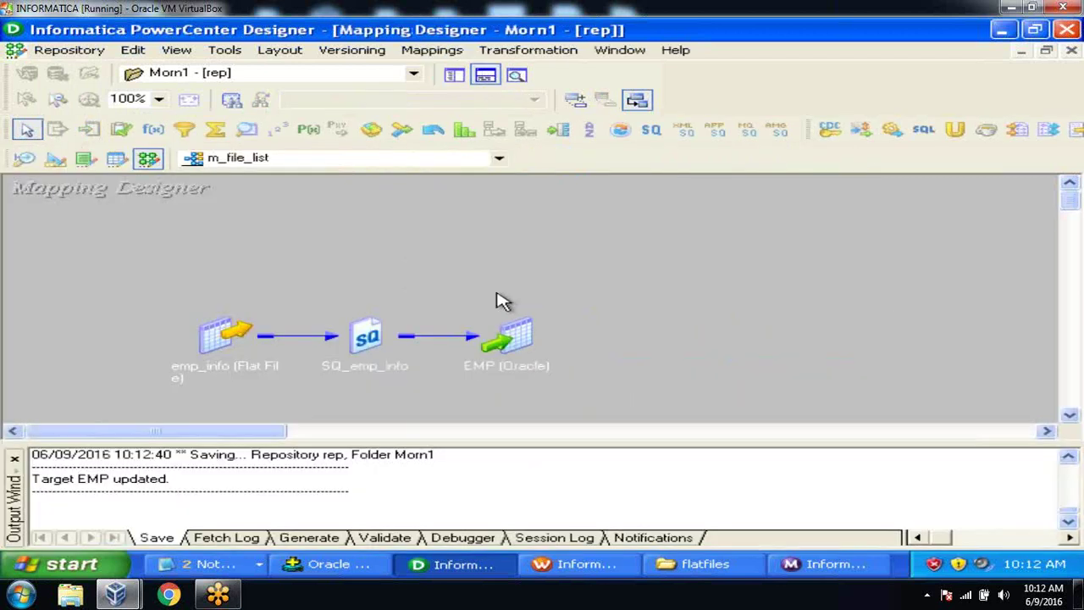
pyautogui.click(484, 75)
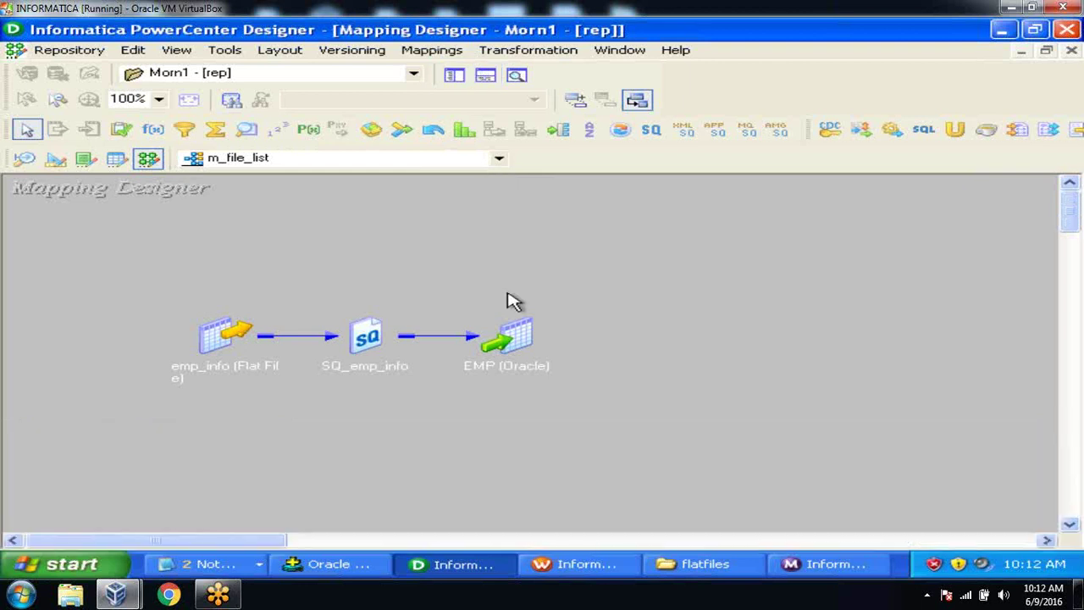
pyautogui.doubleClick(518, 339)
pyautogui.moveTo(598, 337); pyautogui.dragTo(879, 296)
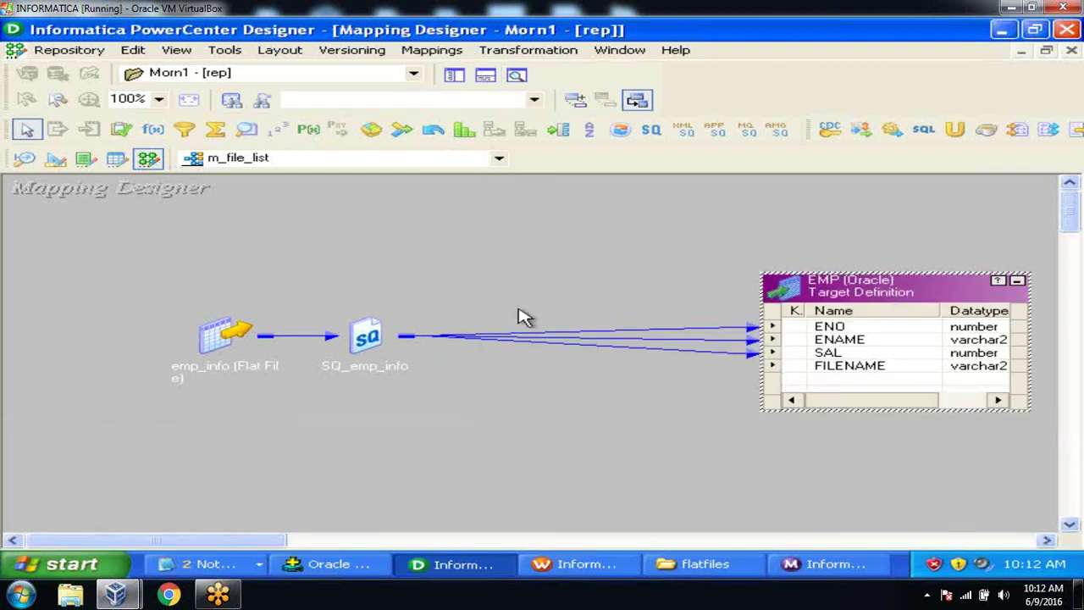
# Step: Expand SQ_emp_info and emp_info, and carry CurrentlyProcessedFileName into SQ_emp_info
pyautogui.doubleClick(372, 336)
pyautogui.moveTo(426, 329); pyautogui.dragTo(498, 296)
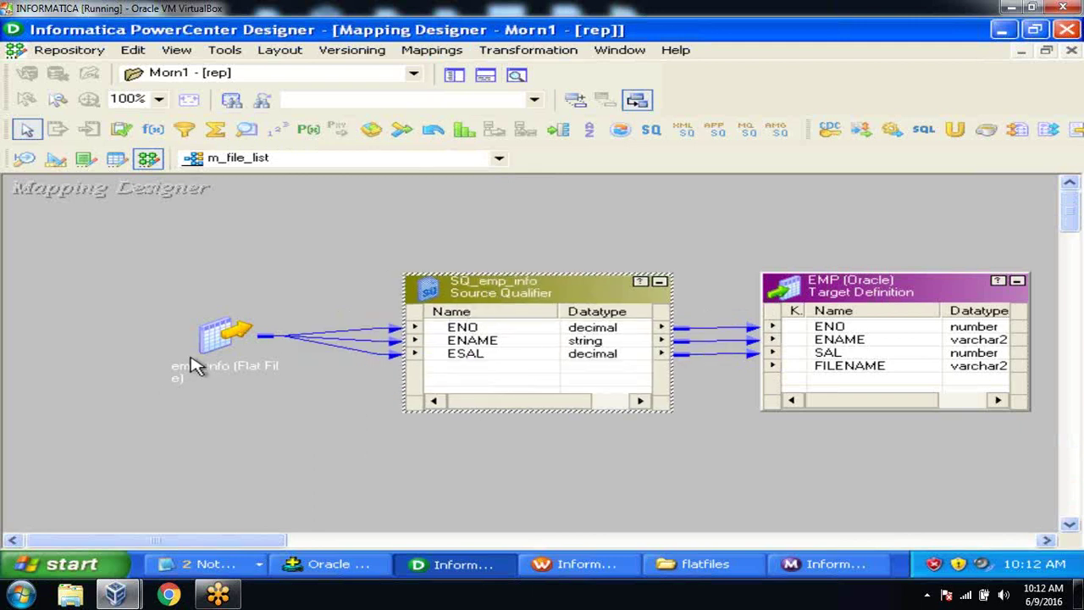
pyautogui.doubleClick(202, 362)
pyautogui.moveTo(260, 338); pyautogui.dragTo(88, 308)
pyautogui.click(106, 381)
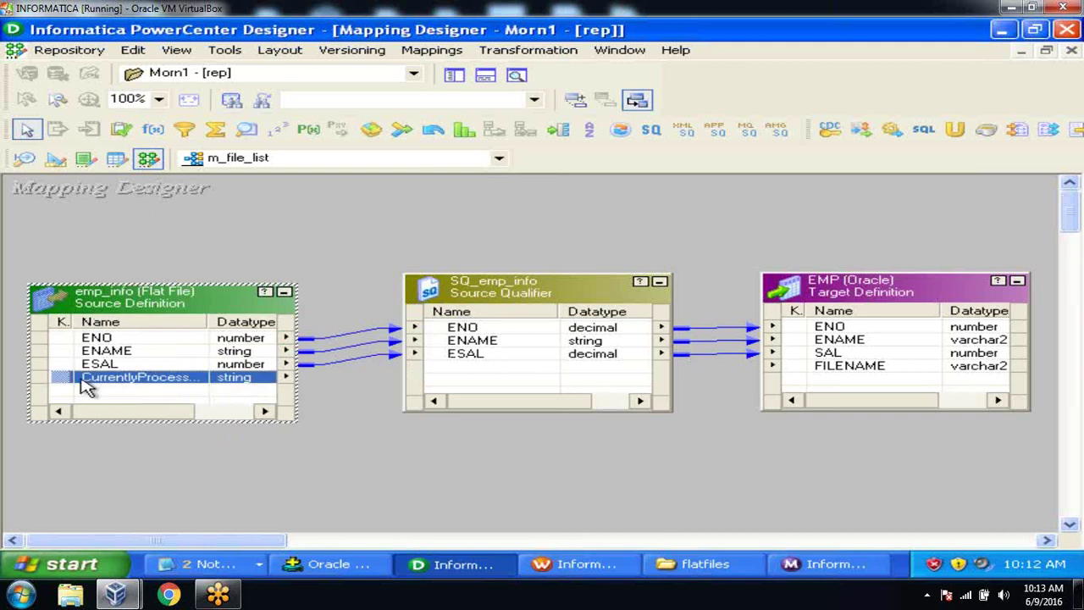
pyautogui.moveTo(60, 377); pyautogui.dragTo(810, 376)
pyautogui.click(446, 369)
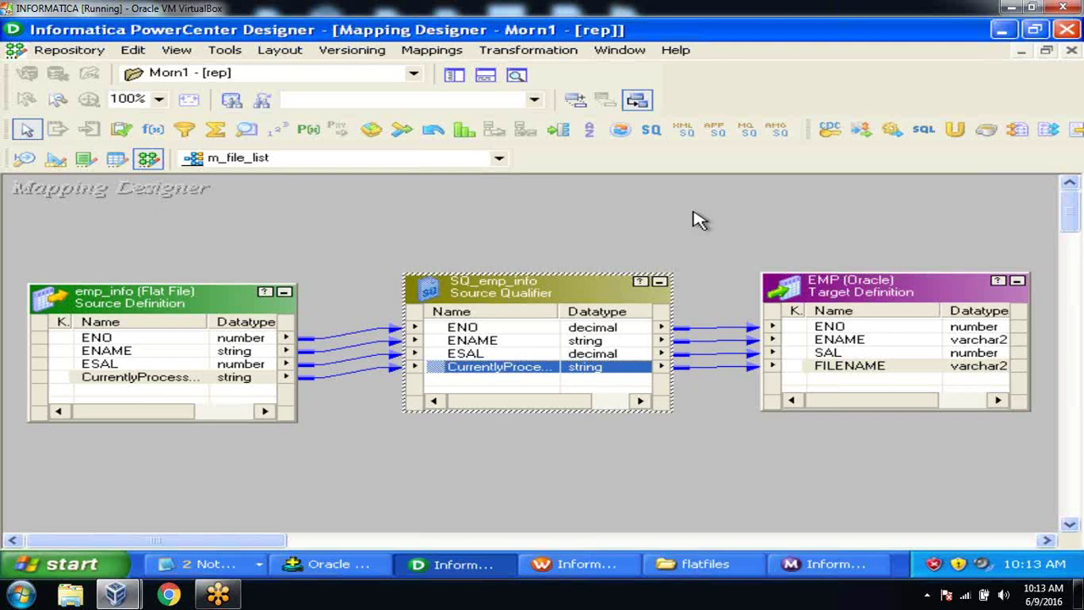
# Step: Arrange all transformations iconic and save the m_file_list mapping
pyautogui.rightClick(696, 219)
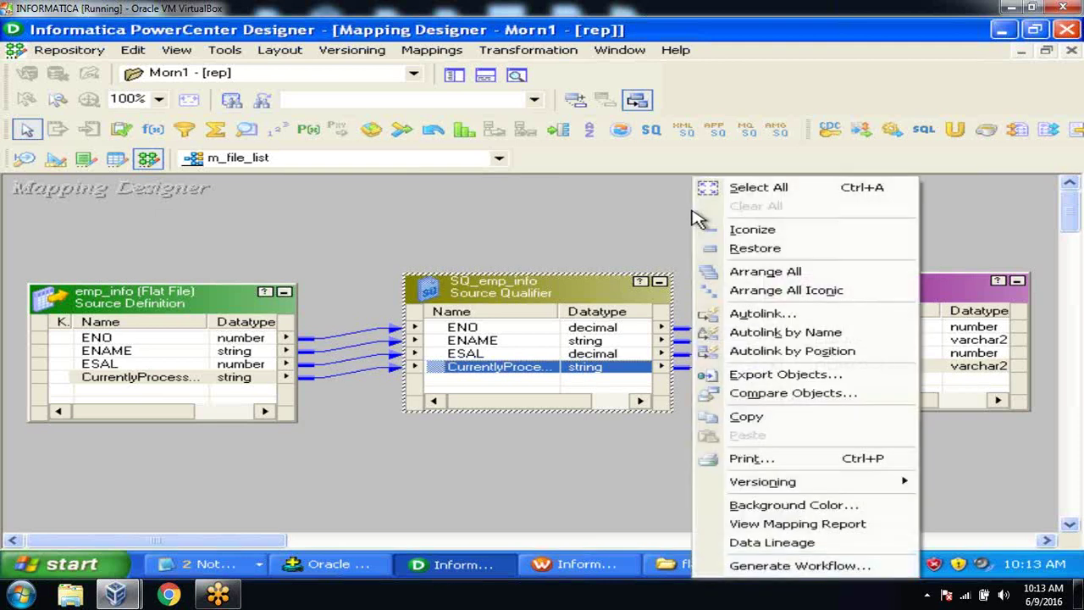
pyautogui.click(742, 293)
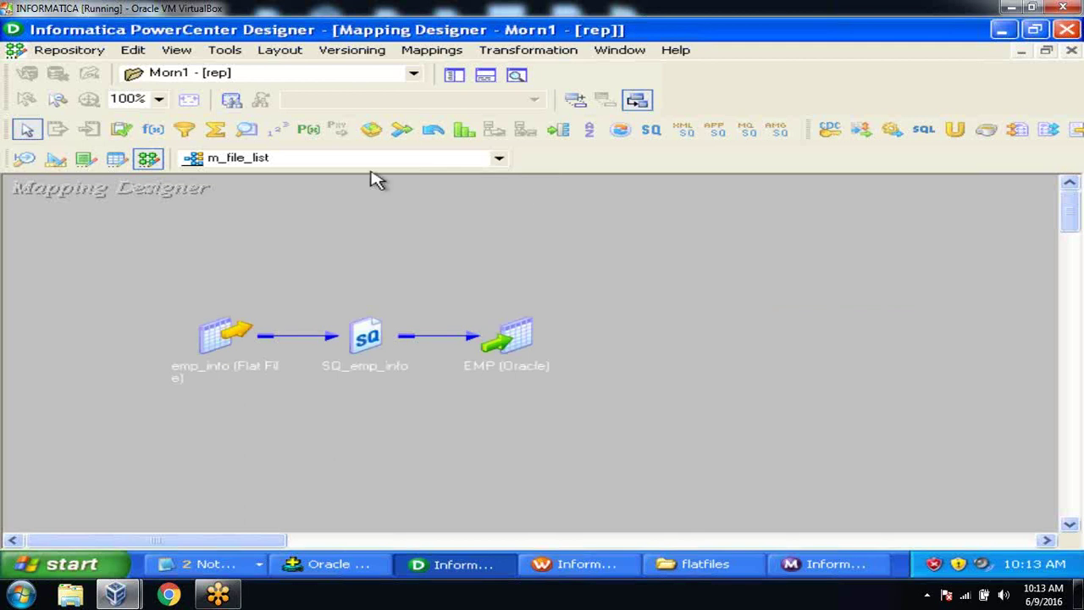
pyautogui.click(69, 50)
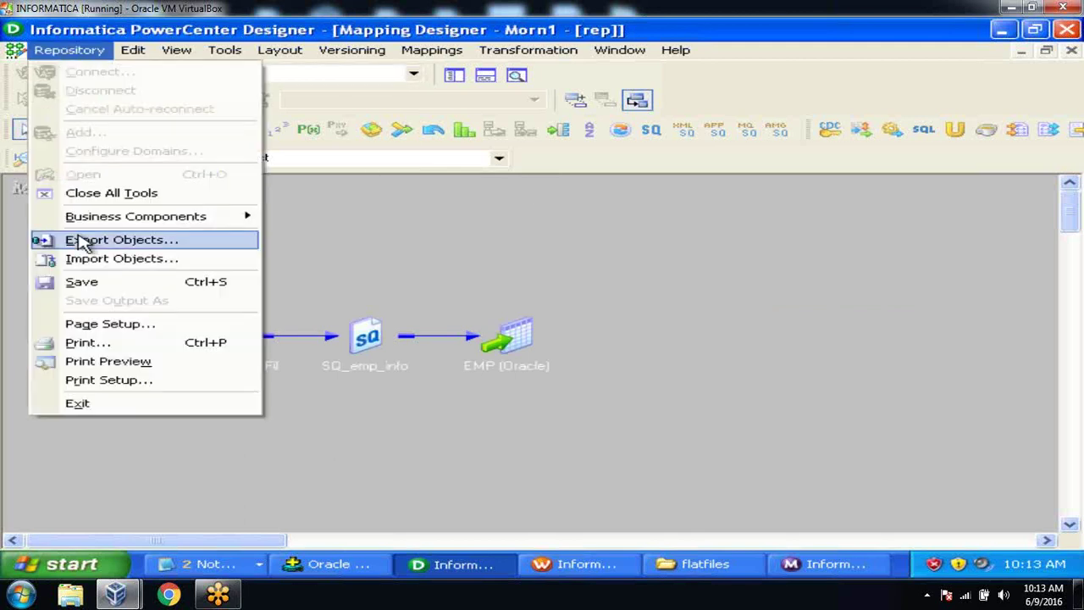
pyautogui.click(85, 280)
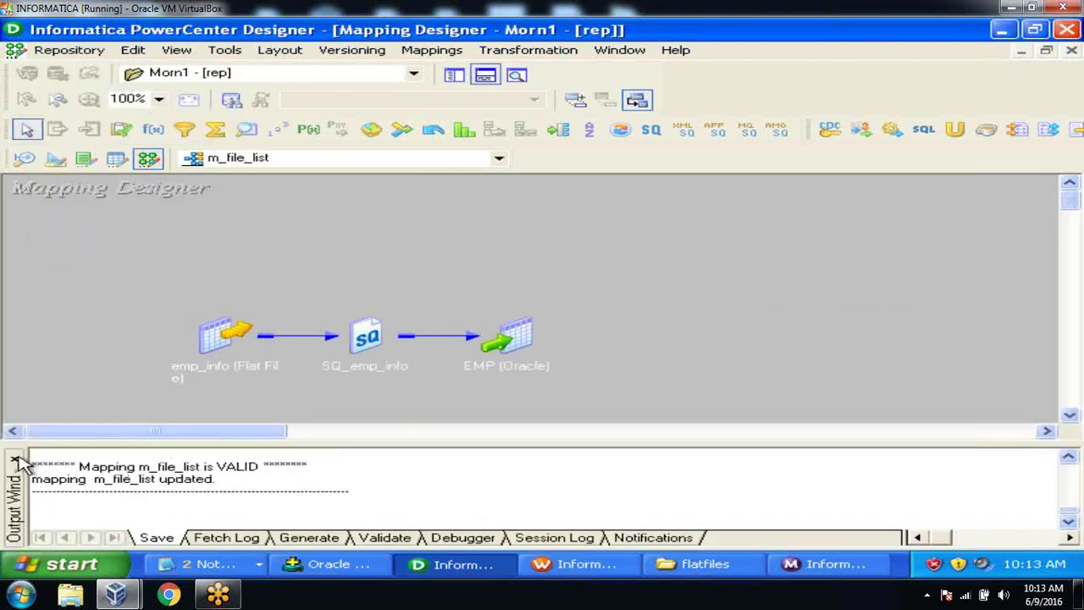
pyautogui.click(14, 459)
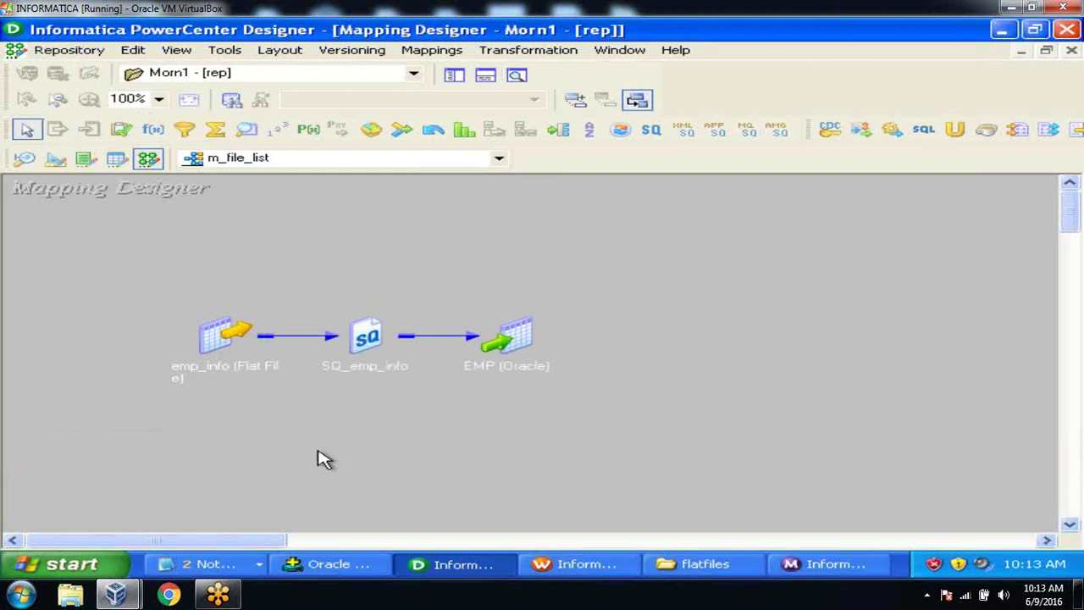
# Step: Refresh the s_m_file_list session from the updated mapping and save it
pyautogui.click(587, 568)
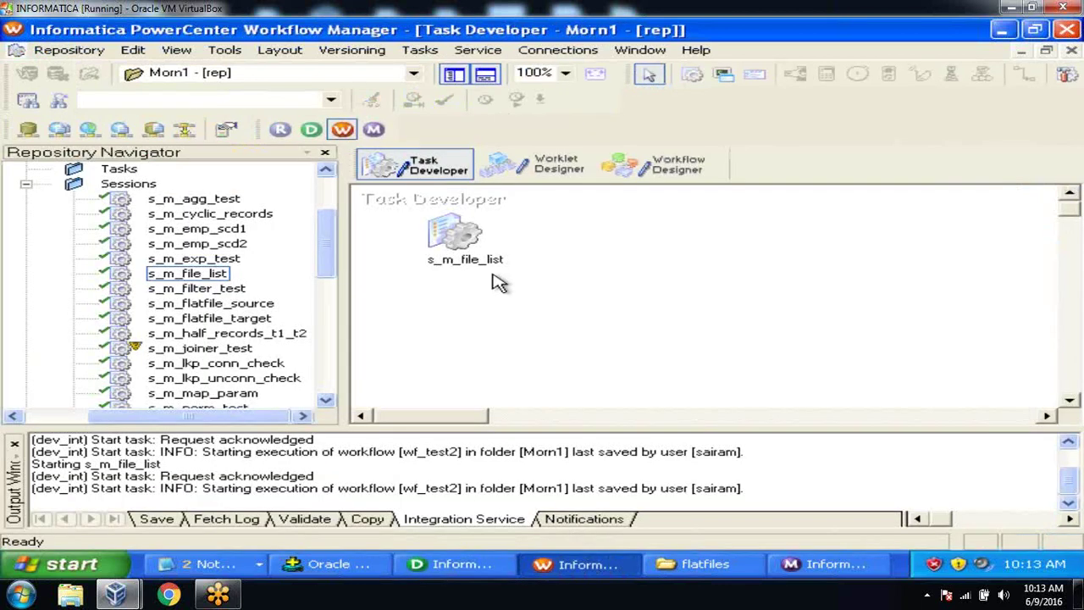
pyautogui.click(468, 235)
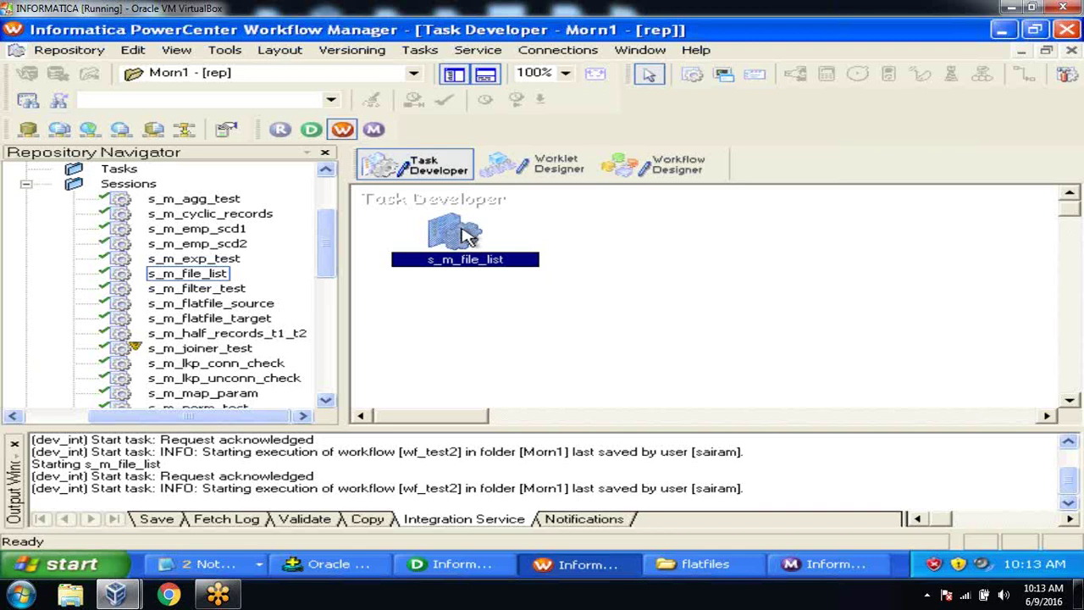
pyautogui.rightClick(468, 235)
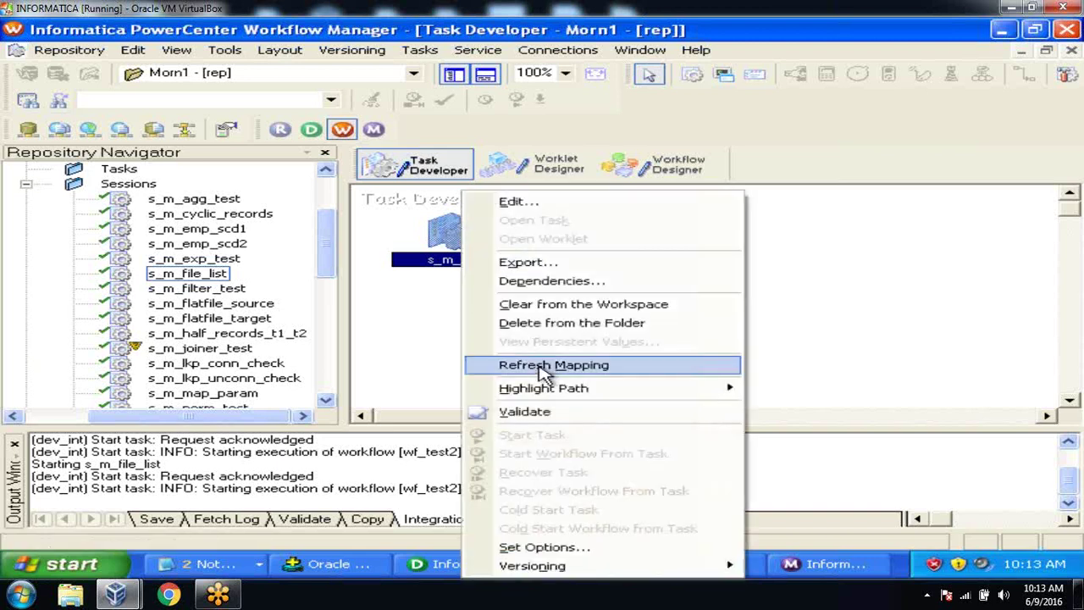
pyautogui.click(542, 371)
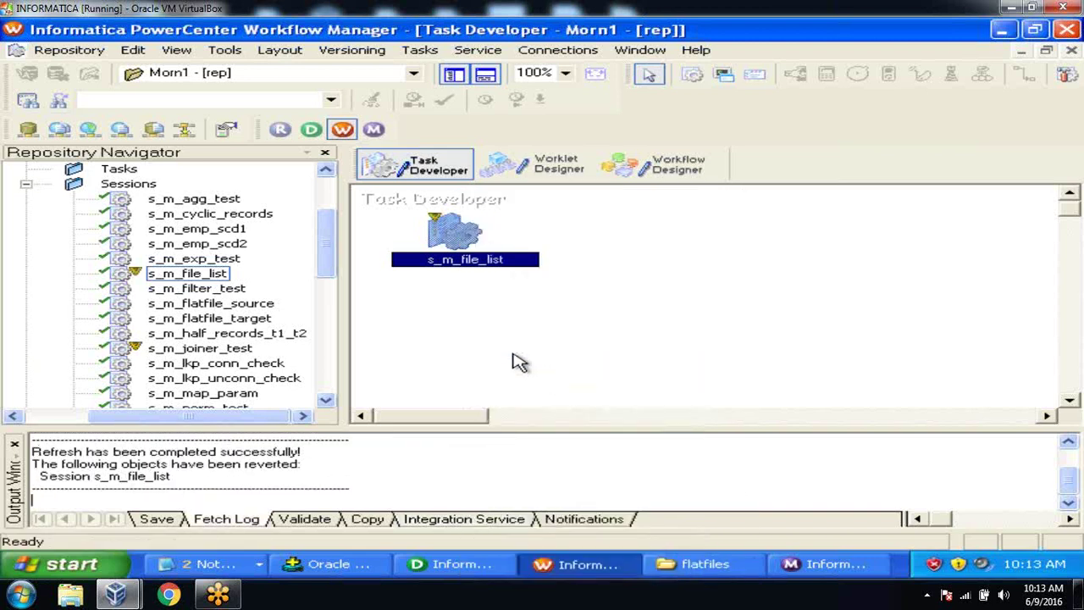
pyautogui.click(73, 52)
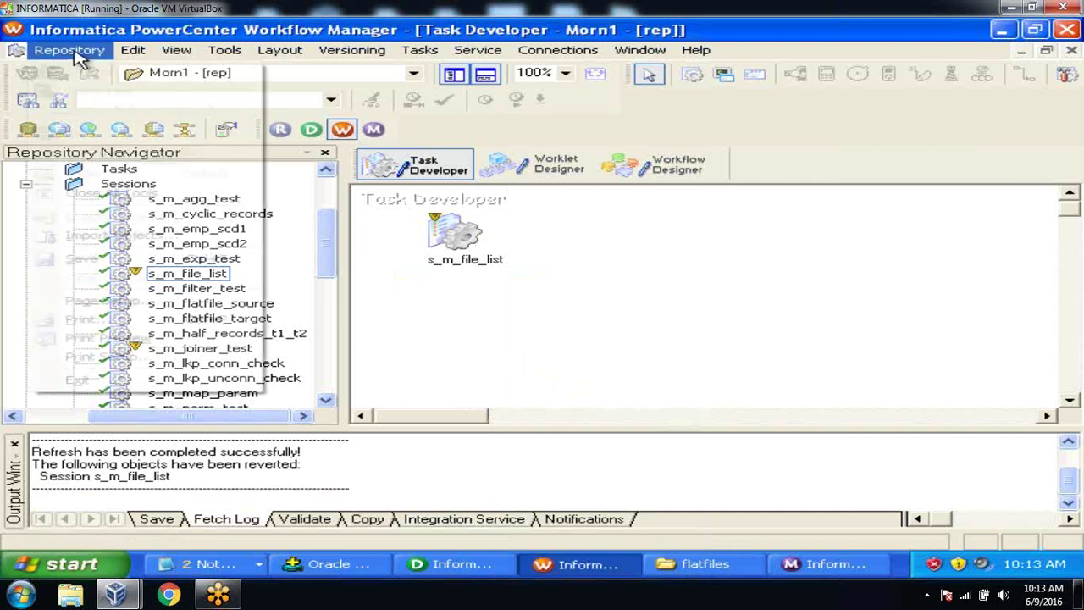
pyautogui.click(84, 259)
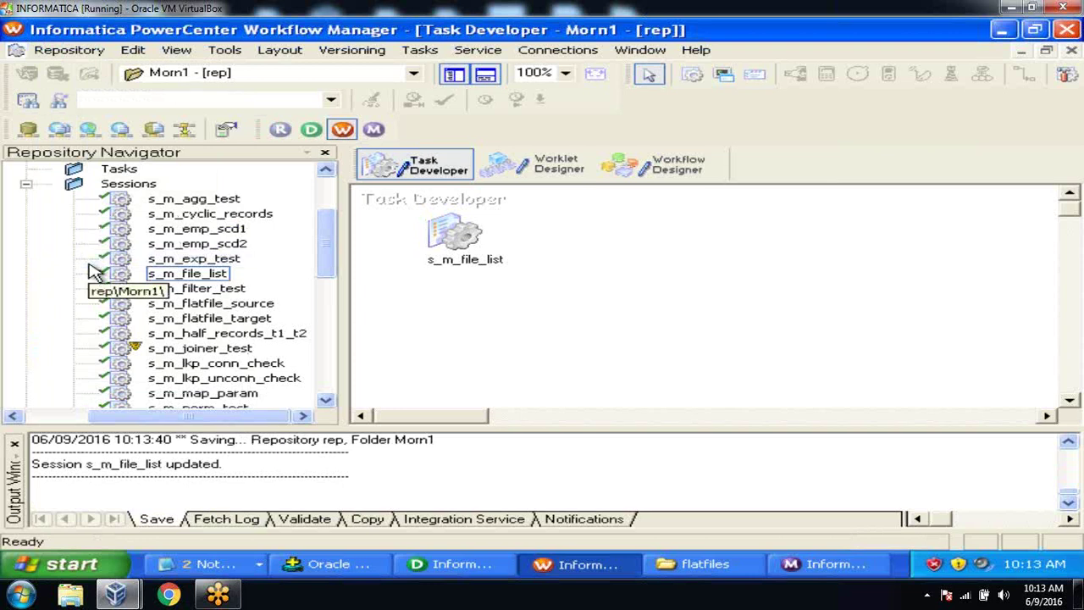
pyautogui.click(15, 446)
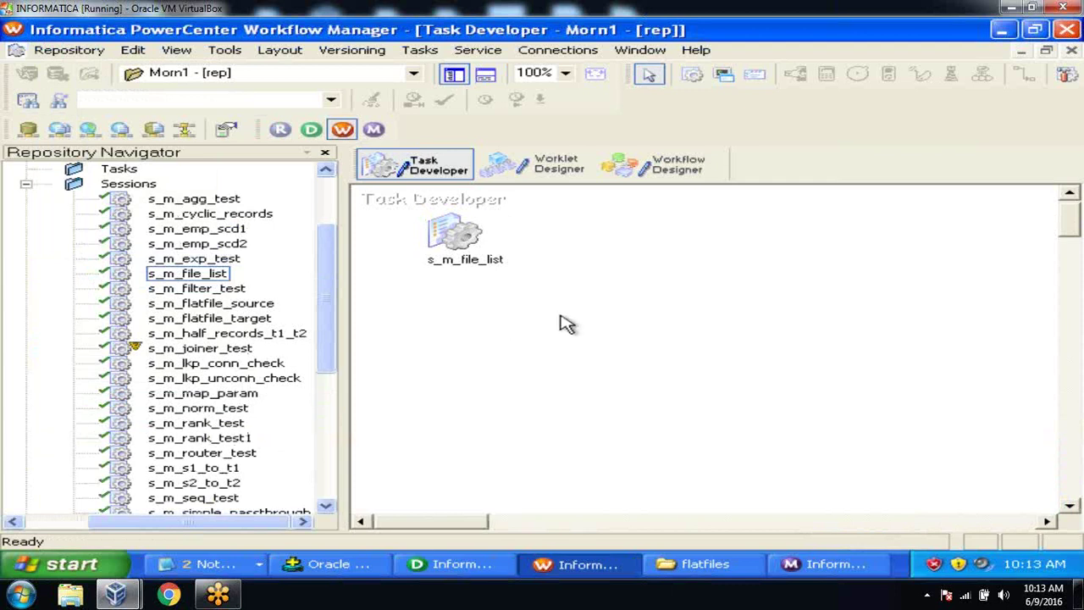
# Step: Start s_m_file_list within wf_test2 and switch to the Workflow Monitor
pyautogui.click(658, 167)
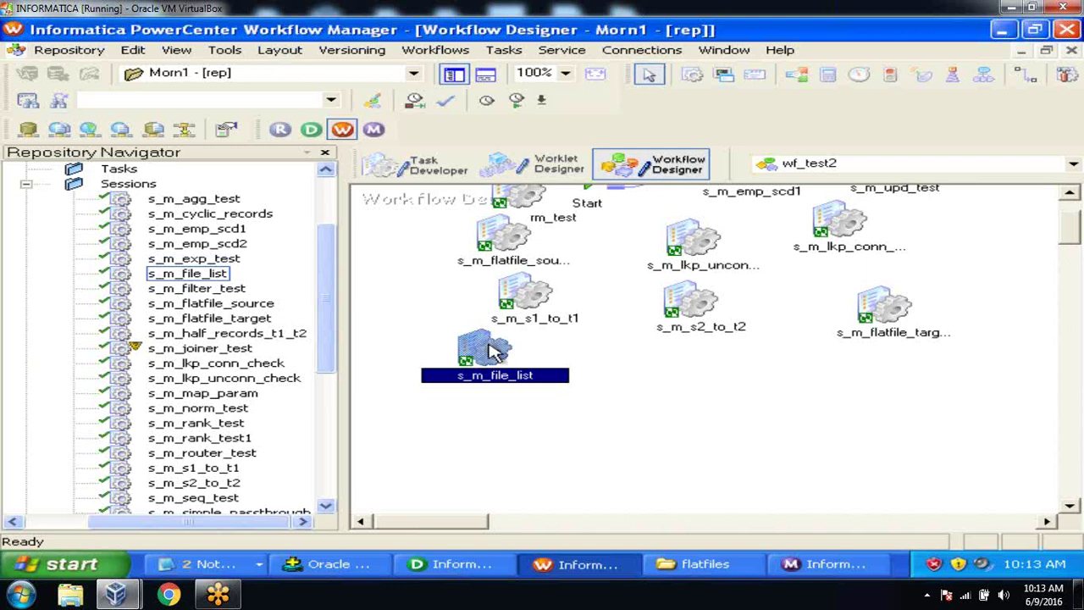
pyautogui.rightClick(493, 351)
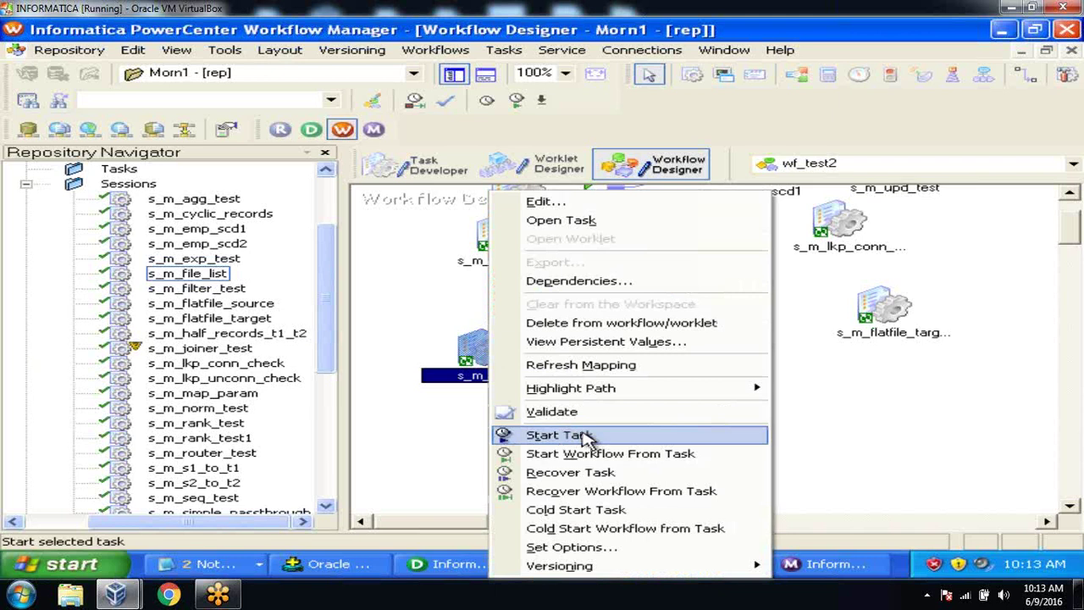
pyautogui.click(586, 435)
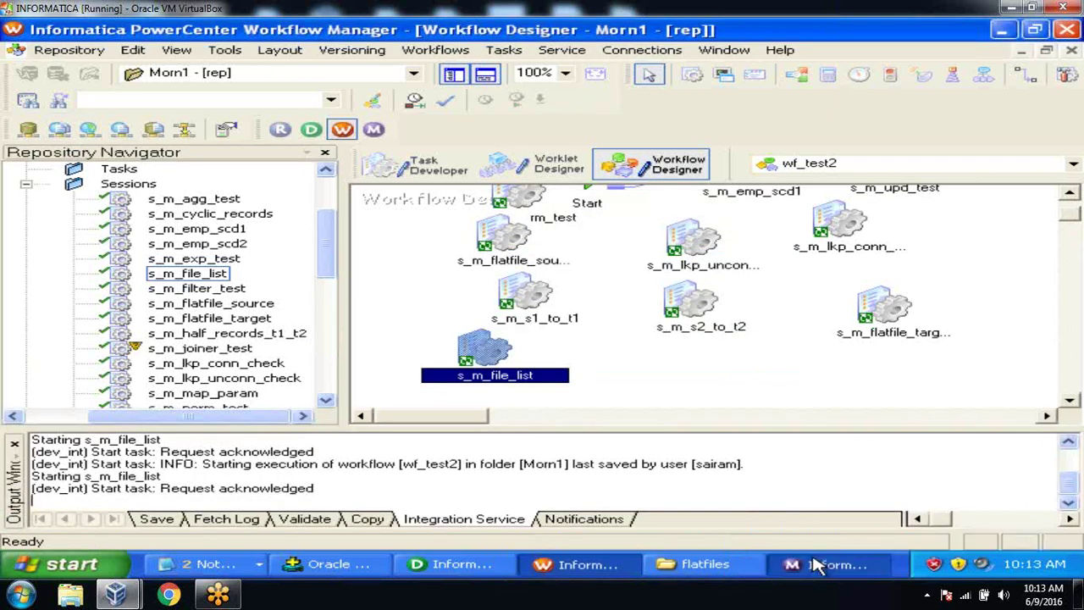
pyautogui.click(816, 564)
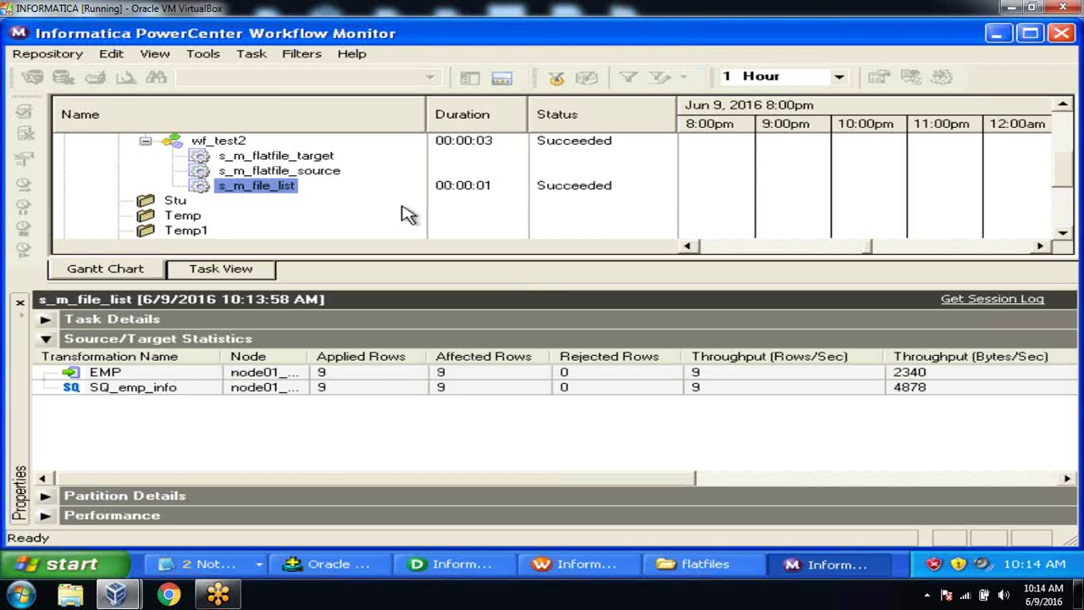
# Step: Check the s_m_file_list run's SQ_emp_info and EMP row counts (9 loaded), then switch to SQL*Plus
pyautogui.click(222, 141)
pyautogui.click(232, 187)
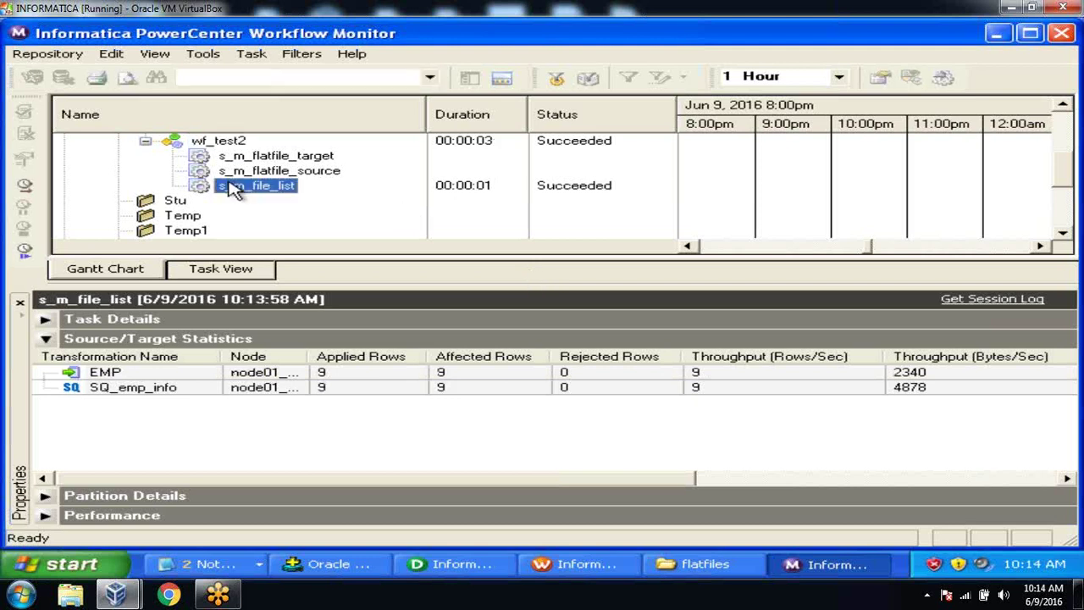
pyautogui.click(347, 392)
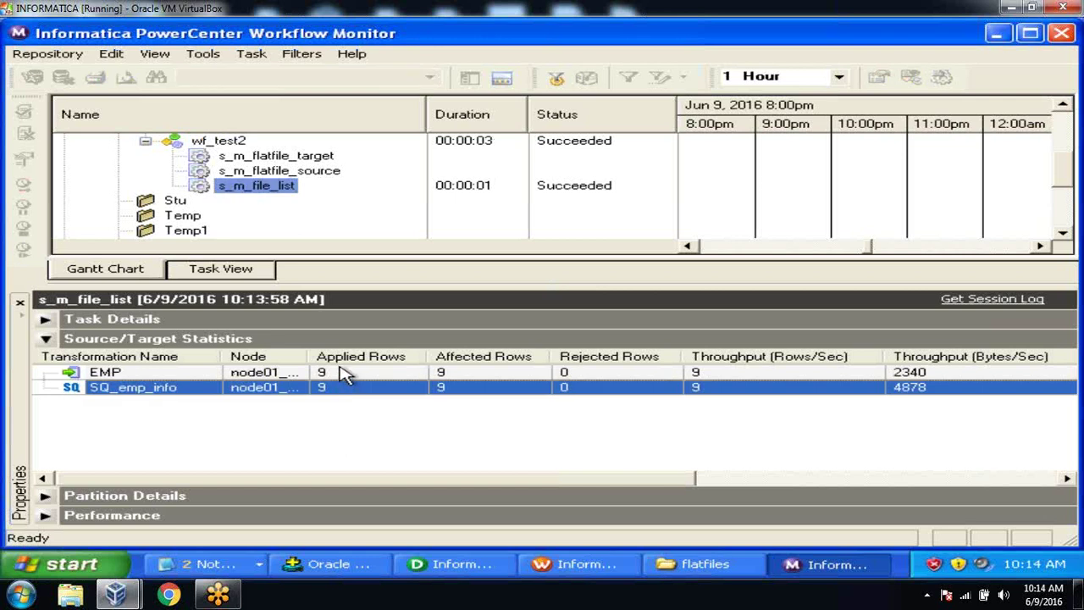
pyautogui.click(347, 375)
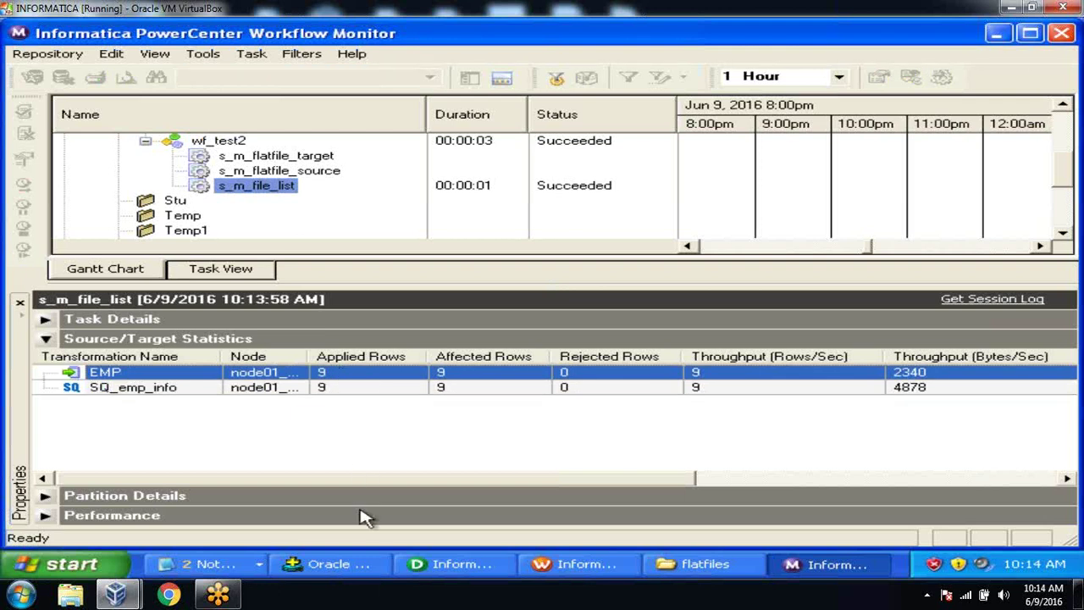
pyautogui.click(351, 566)
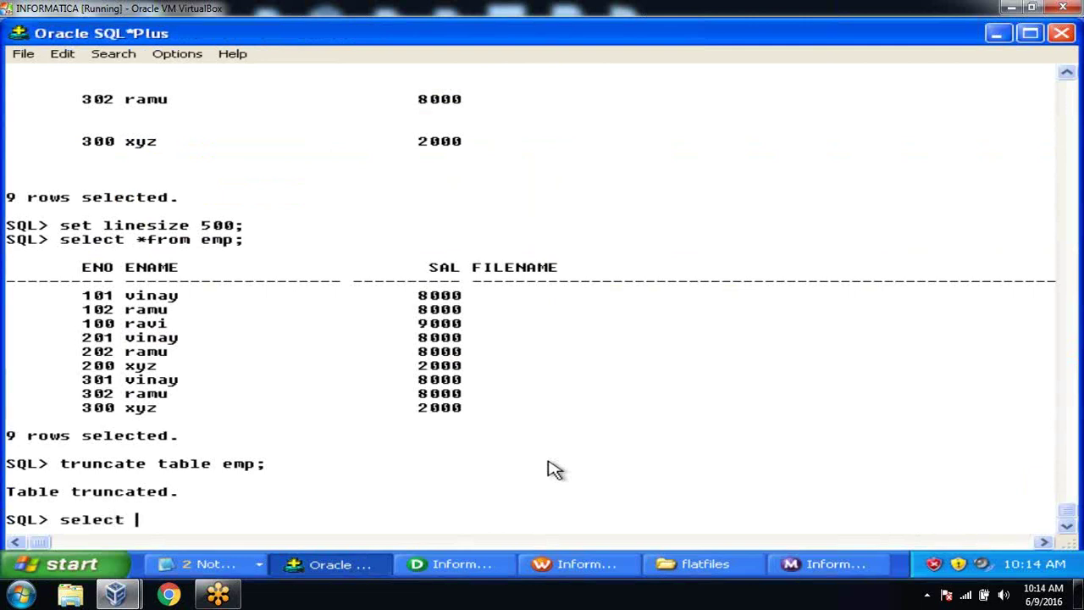
# Step: Query emp and highlight the emp_info.txt, emp_info1.txt and emp_info2.txt FILENAME groups, then return to Designer
pyautogui.write('emp;')
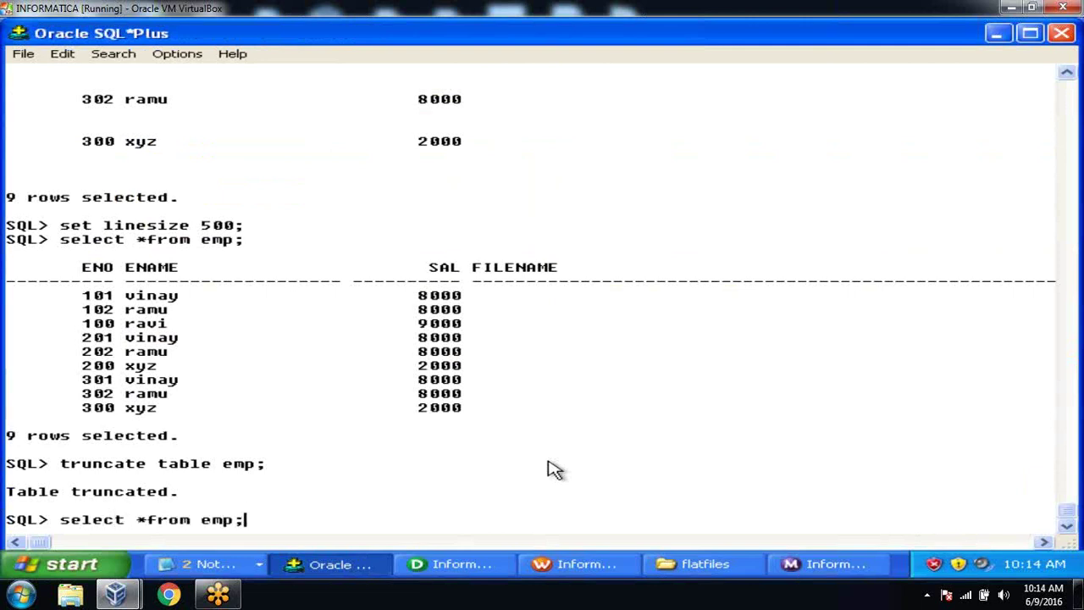
pyautogui.press('Return')
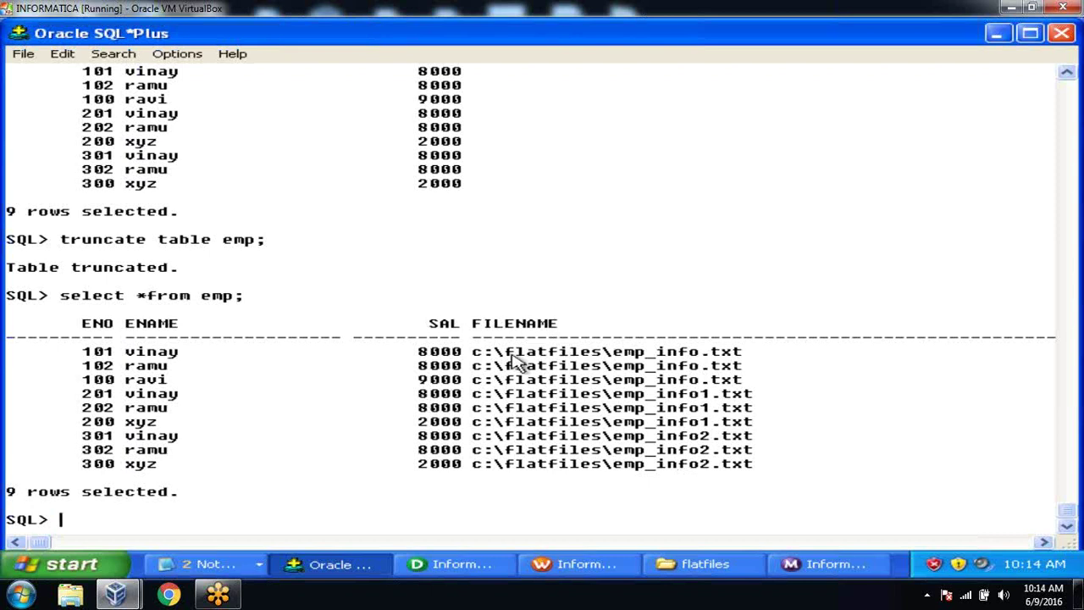
pyautogui.moveTo(472, 347); pyautogui.dragTo(764, 382)
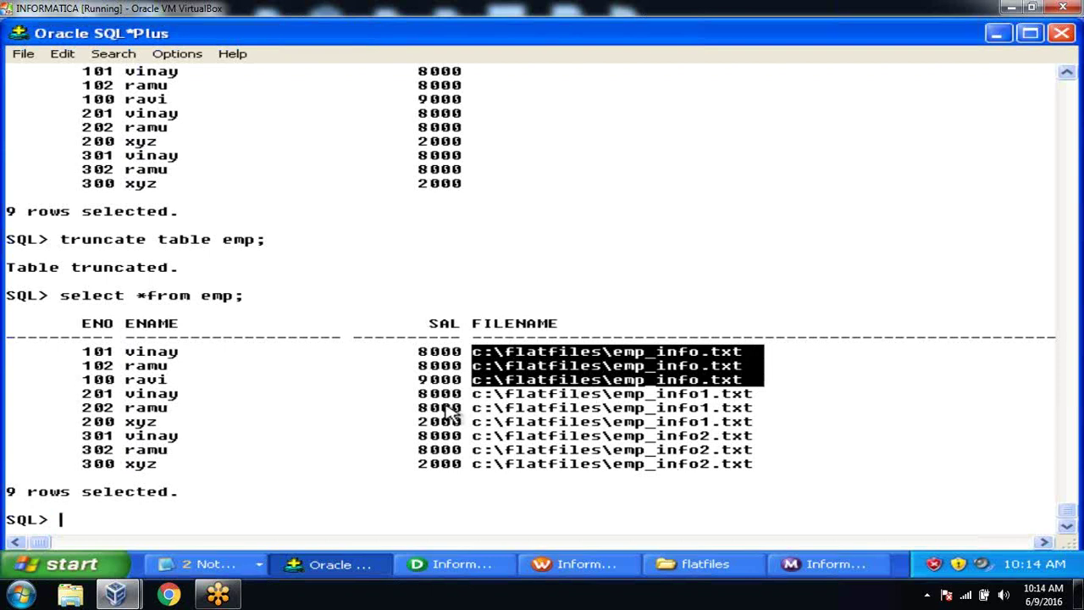
pyautogui.moveTo(464, 393); pyautogui.dragTo(756, 434)
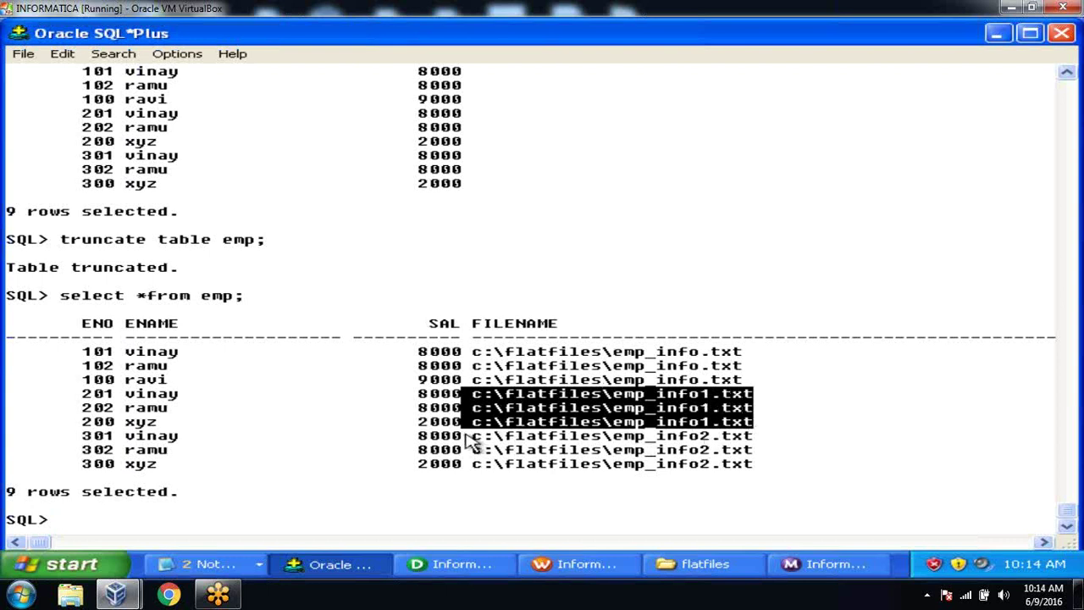
pyautogui.moveTo(475, 436); pyautogui.dragTo(768, 472)
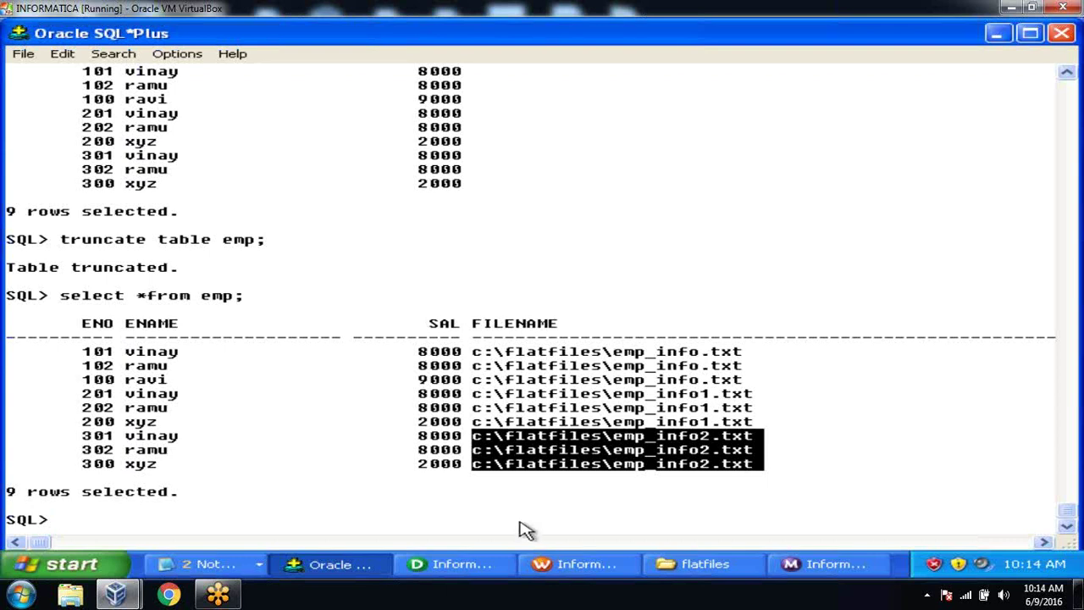
pyautogui.click(436, 565)
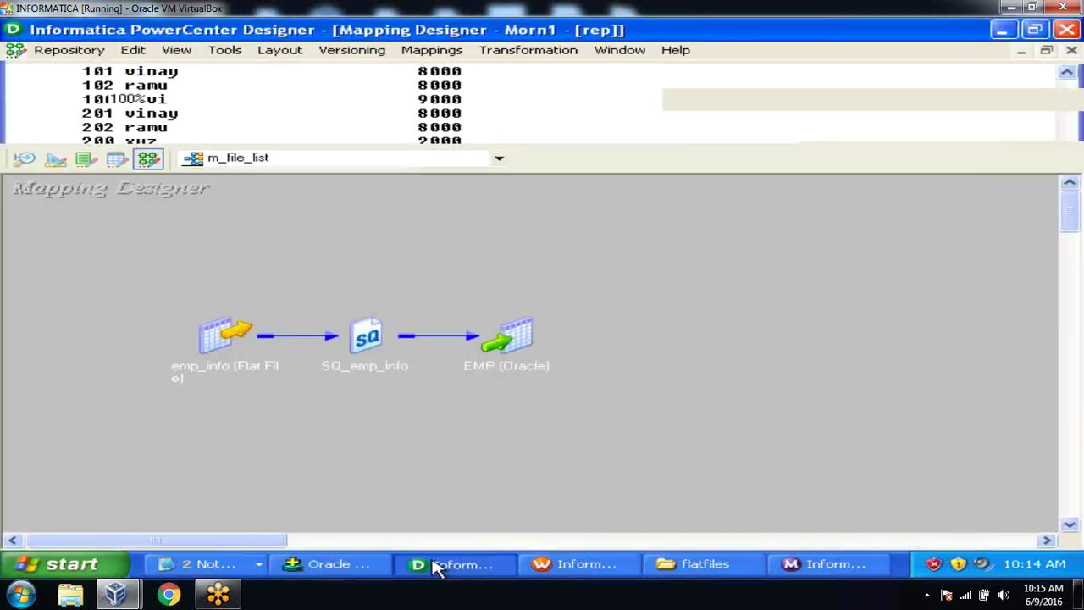
pyautogui.click(345, 563)
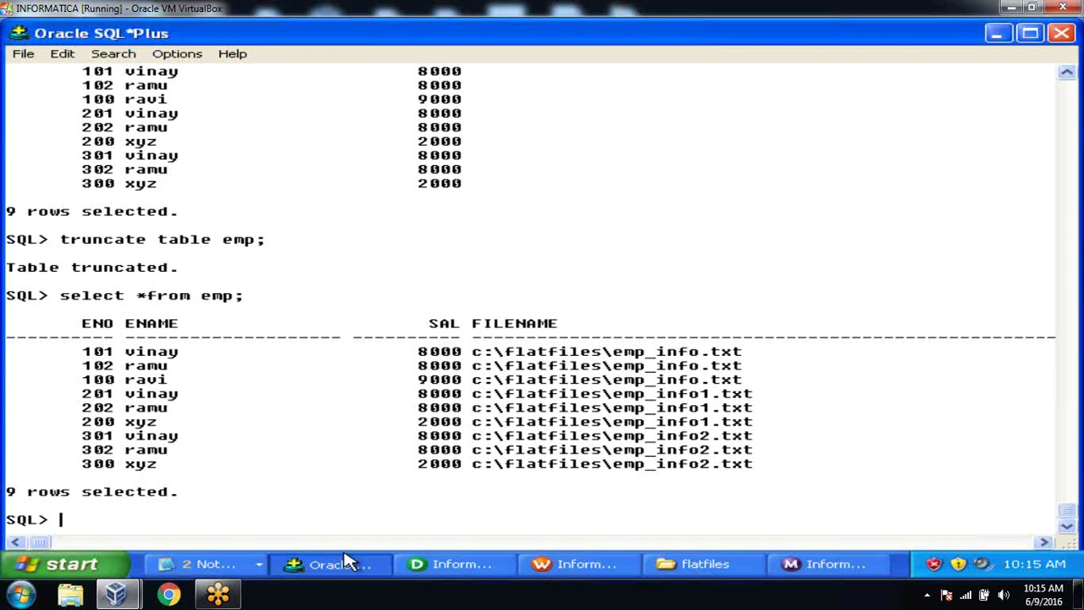
pyautogui.click(416, 564)
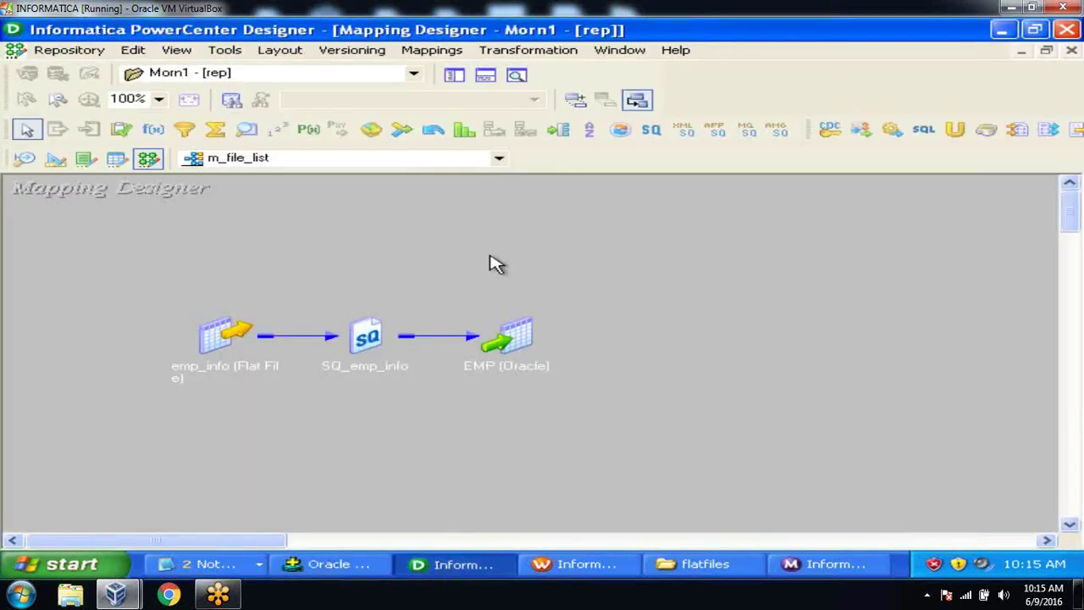
# Step: Open the Source Analyzer and clear everything from its workspace
pyautogui.click(454, 75)
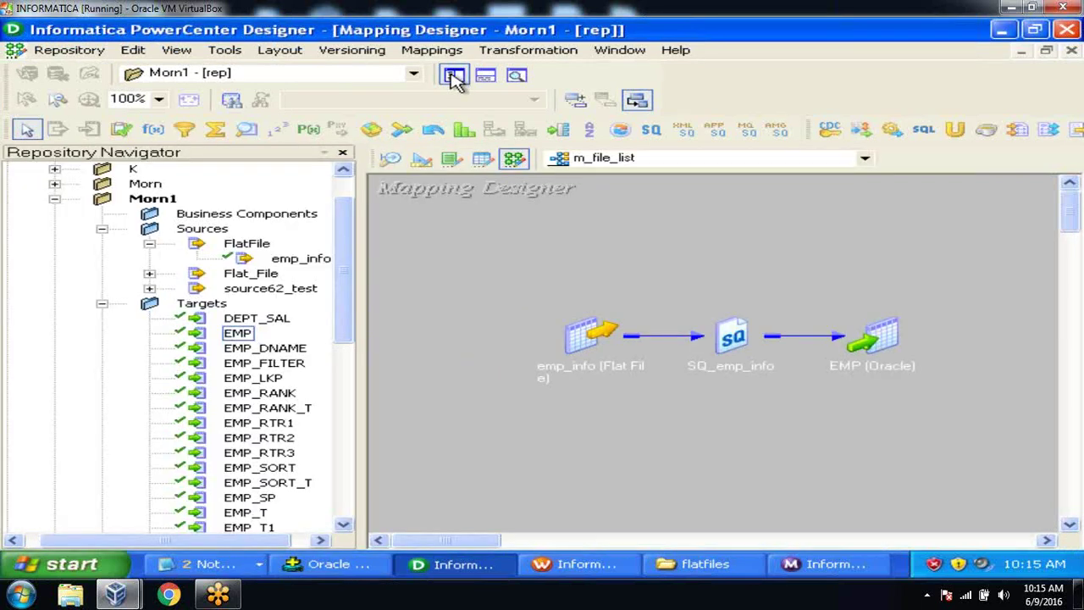
pyautogui.click(389, 159)
pyautogui.rightClick(682, 176)
pyautogui.click(721, 208)
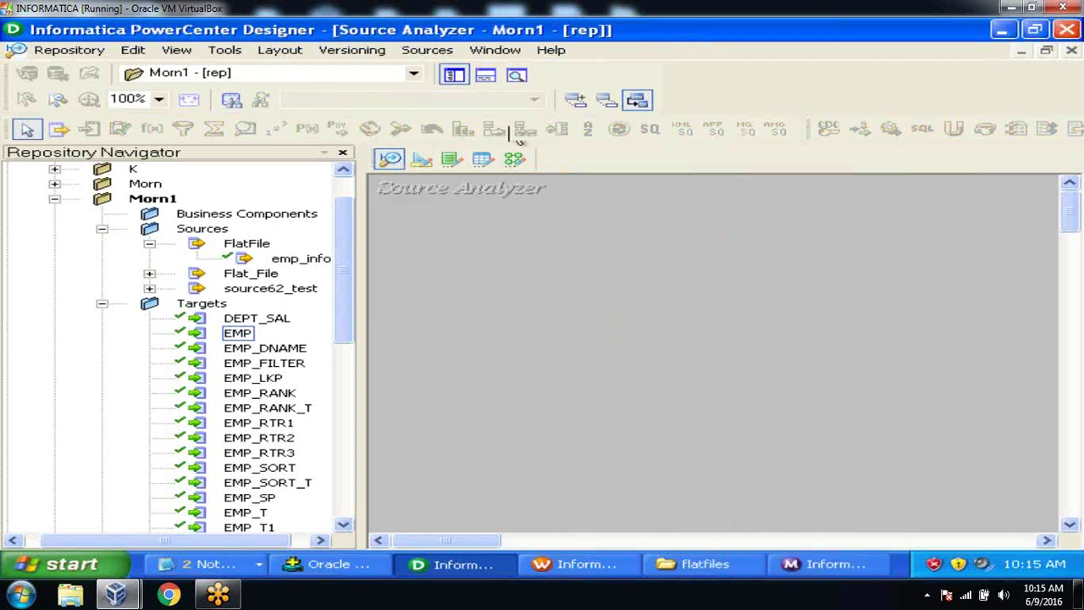
# Step: Create a new Flat File source named FF_FIX
pyautogui.click(426, 53)
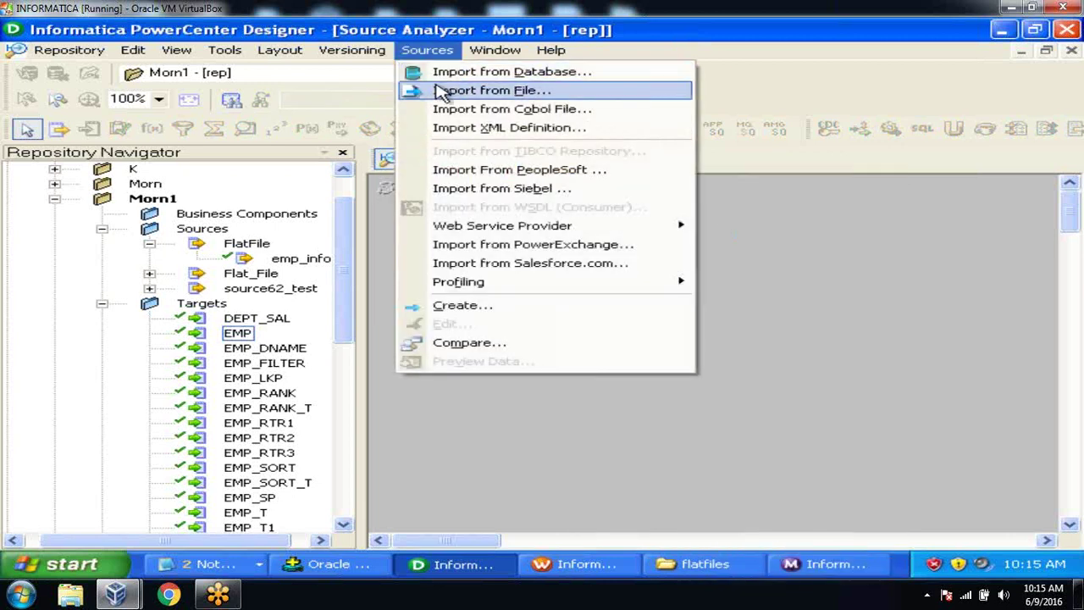
pyautogui.click(455, 306)
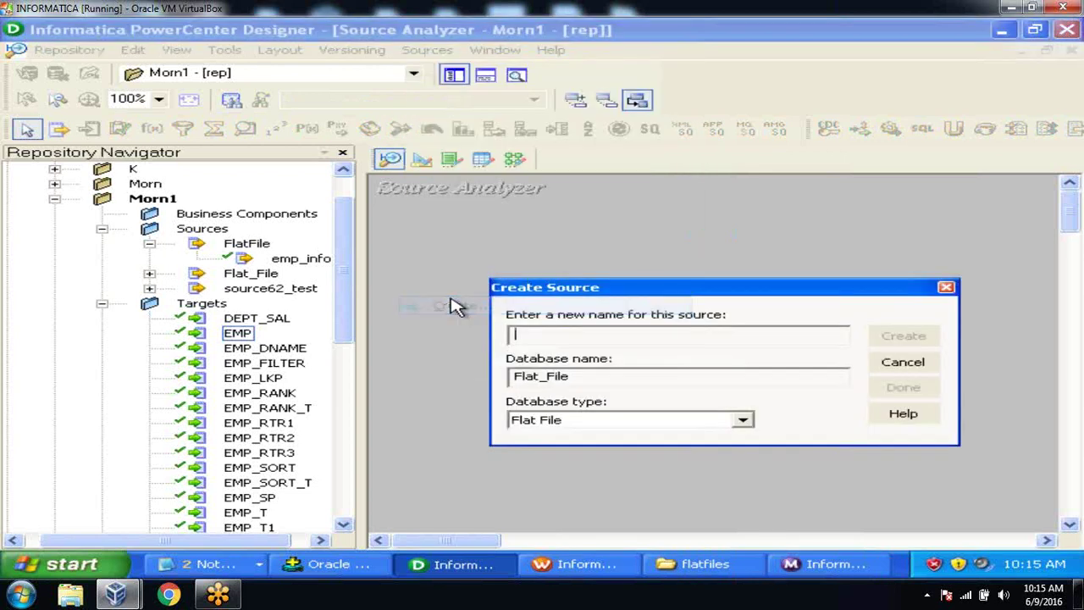
pyautogui.click(742, 422)
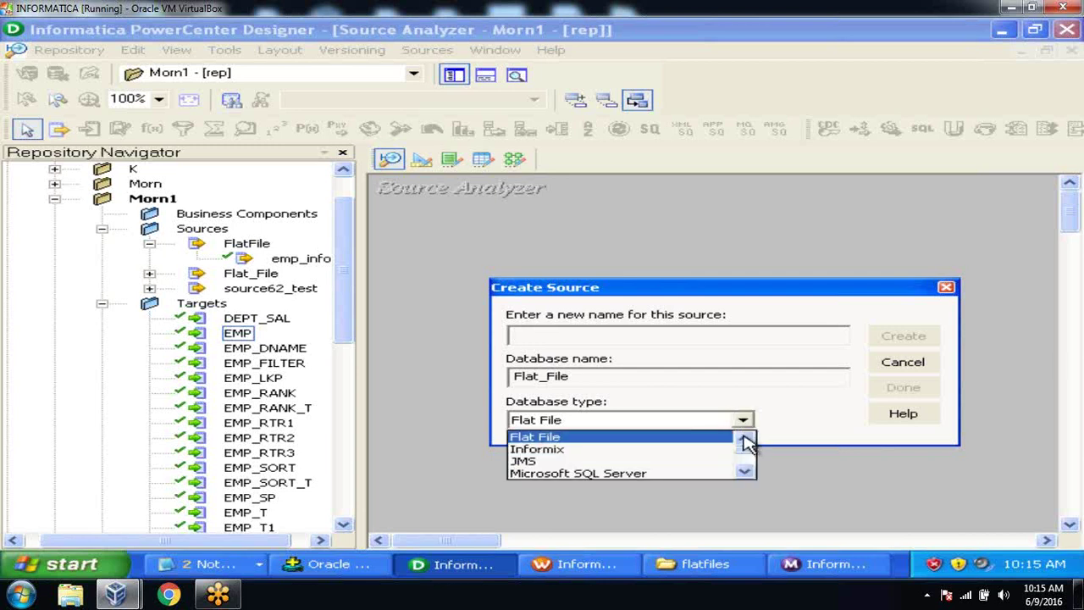
pyautogui.click(745, 442)
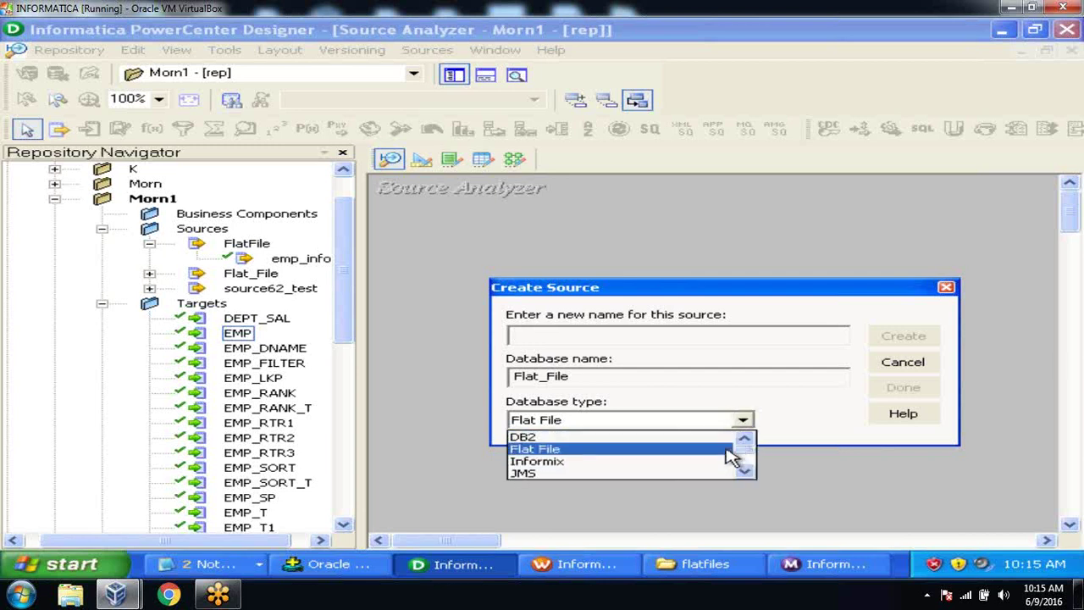
pyautogui.click(730, 451)
pyautogui.click(684, 334)
pyautogui.write('ff')
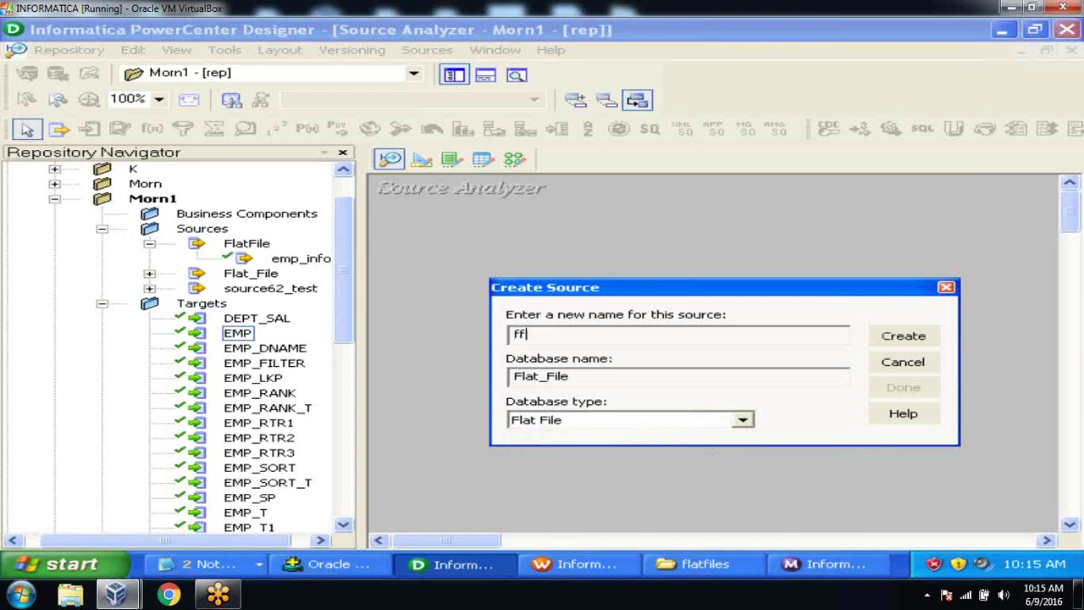
pyautogui.press('BackSpace')
pyautogui.press('BackSpace')
pyautogui.write('FF_XI')
pyautogui.press('BackSpace')
pyautogui.press('BackSpace')
pyautogui.write('FIX')
pyautogui.press('Return')
pyautogui.click(902, 389)
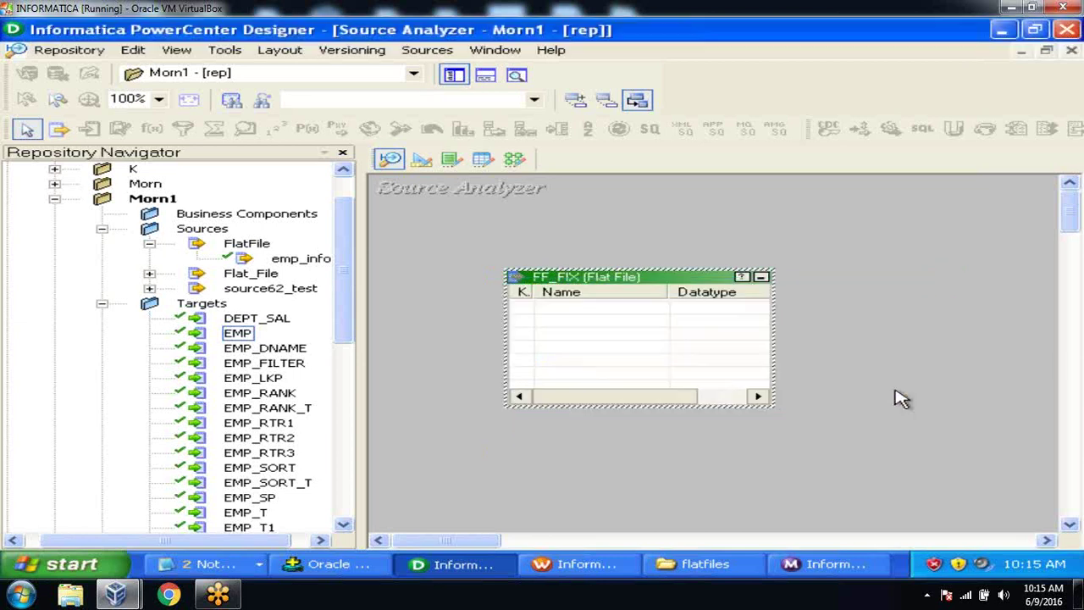
# Step: Make the FF_FIX source fixed width instead of delimited
pyautogui.doubleClick(646, 278)
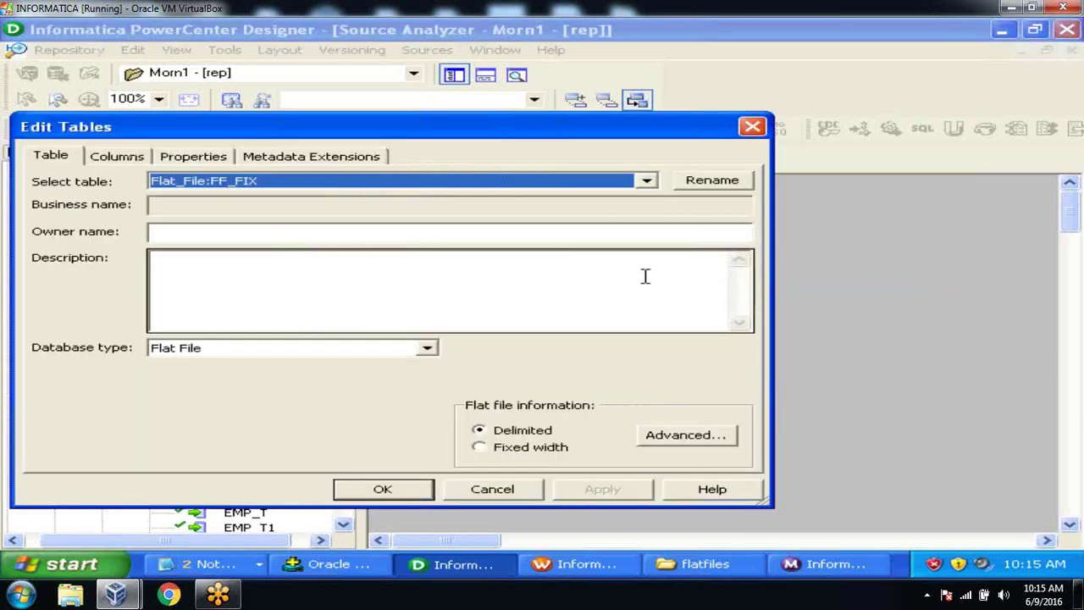
pyautogui.click(489, 455)
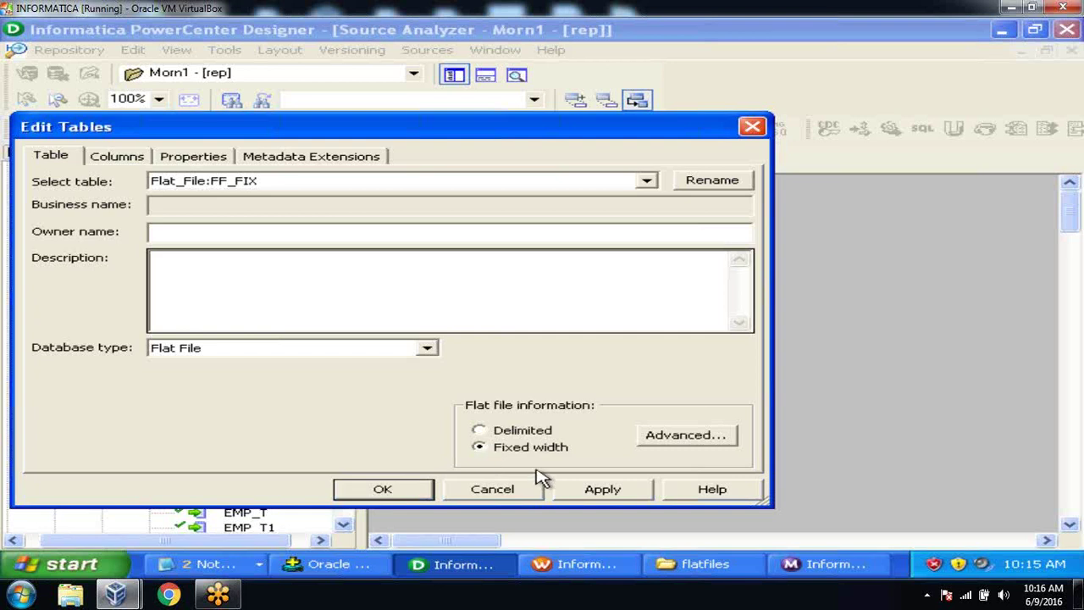
pyautogui.click(600, 491)
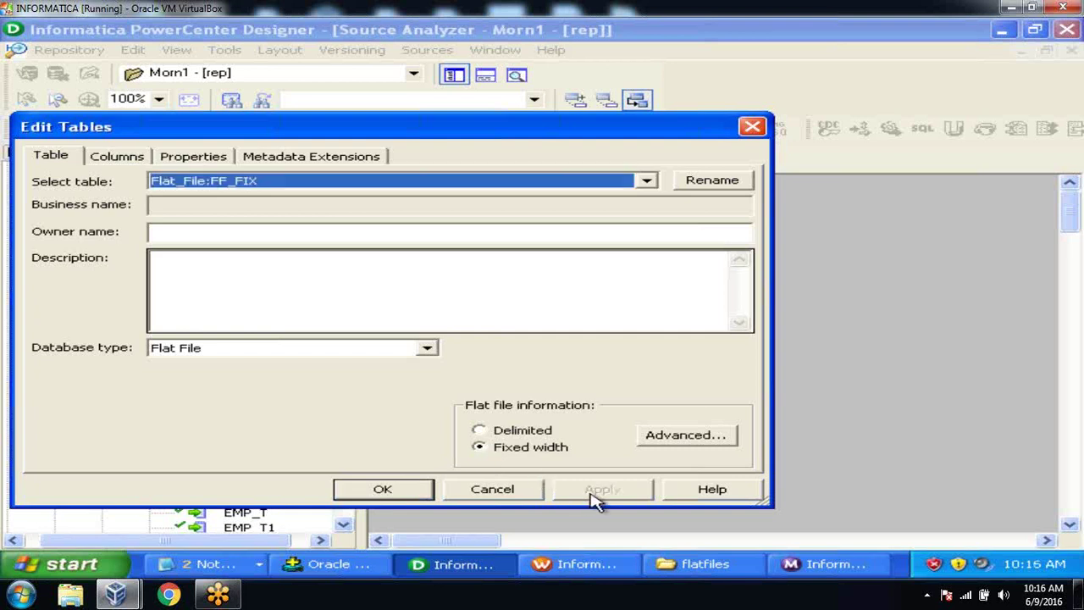
# Step: Add three columns named ENO, ENAME and ESAL to FF_FIX
pyautogui.click(121, 160)
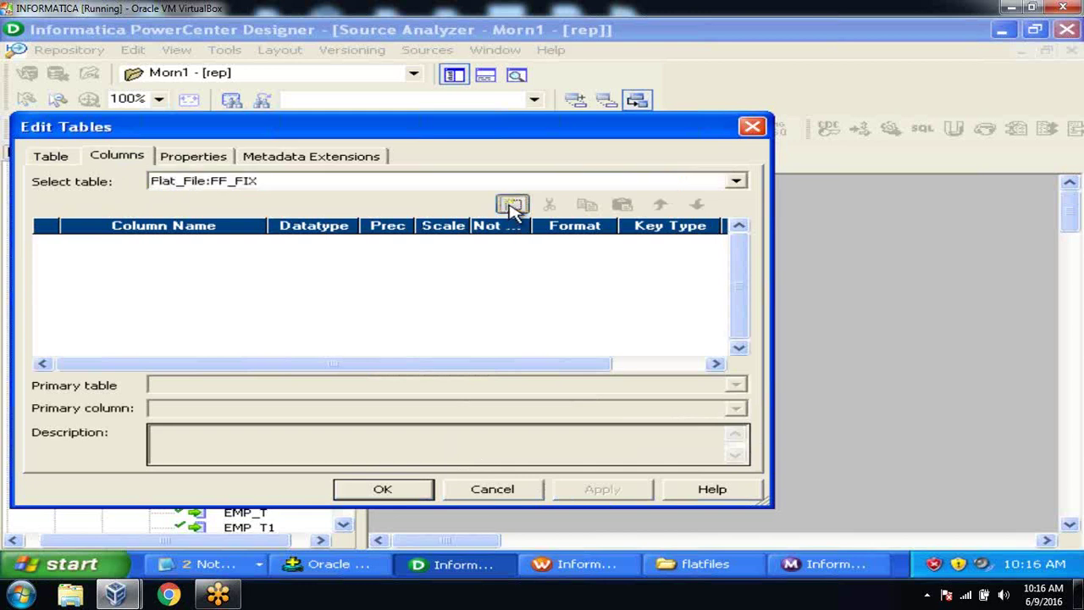
pyautogui.click(512, 206)
pyautogui.click(512, 206)
pyautogui.click(512, 206)
pyautogui.click(259, 239)
pyautogui.write('en')
pyautogui.press('BackSpace')
pyautogui.press('BackSpace')
pyautogui.write('ENO')
pyautogui.click(254, 259)
pyautogui.write('ENAM')
pyautogui.write('E')
pyautogui.press('BackSpace')
pyautogui.write('ME')
pyautogui.click(243, 275)
pyautogui.write('ESAL')
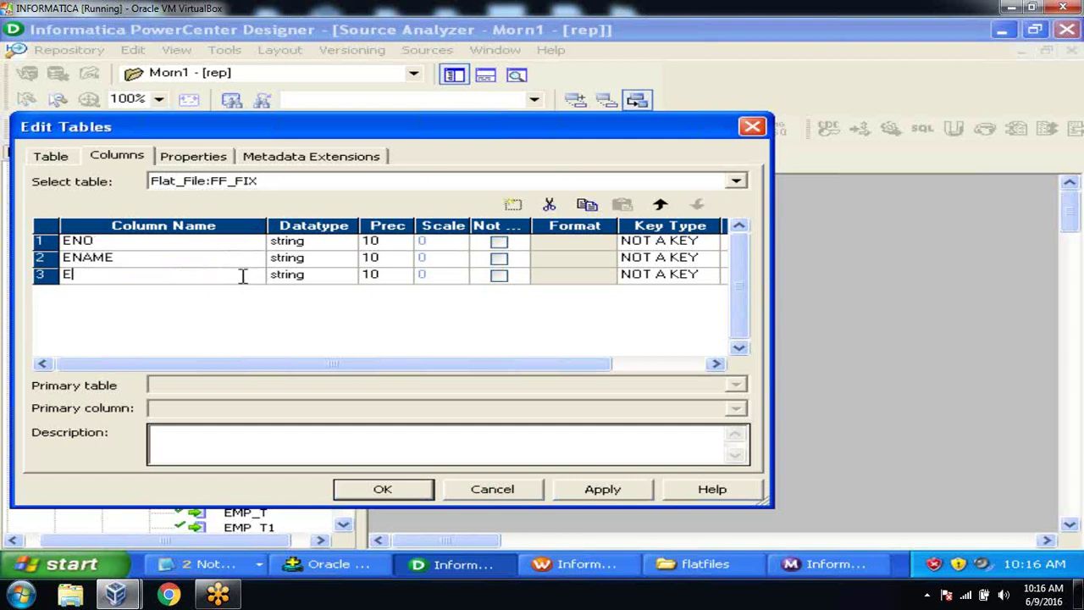
# Step: Make ENO double with precision 5 and ESAL double with precision 4, then confirm
pyautogui.click(343, 243)
pyautogui.click(344, 243)
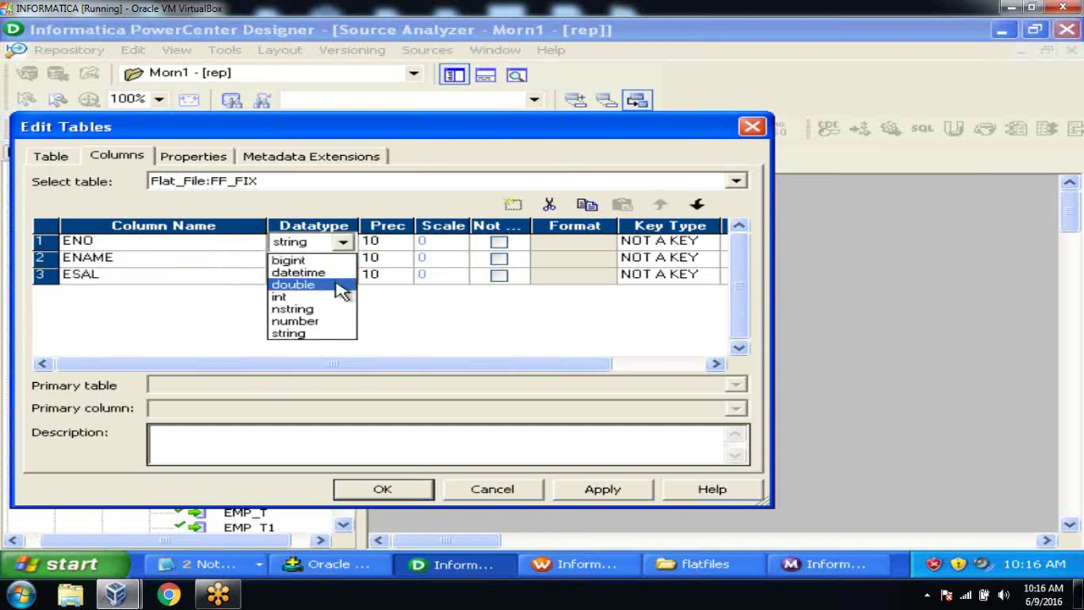
pyautogui.click(341, 287)
pyautogui.click(383, 243)
pyautogui.press('BackSpace')
pyautogui.press('BackSpace')
pyautogui.write('5')
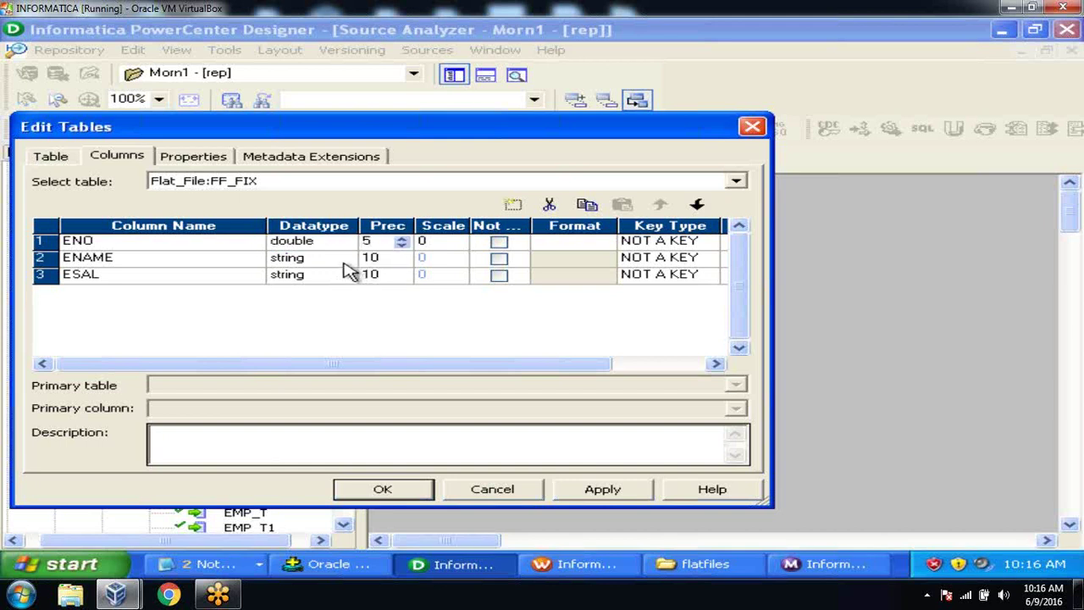
pyautogui.click(342, 276)
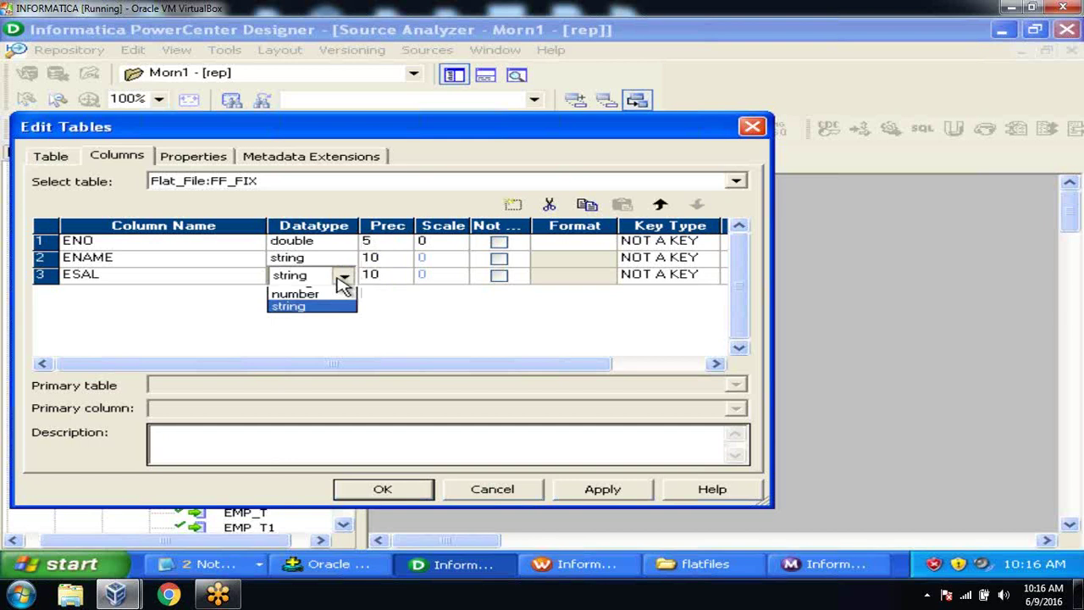
pyautogui.click(336, 317)
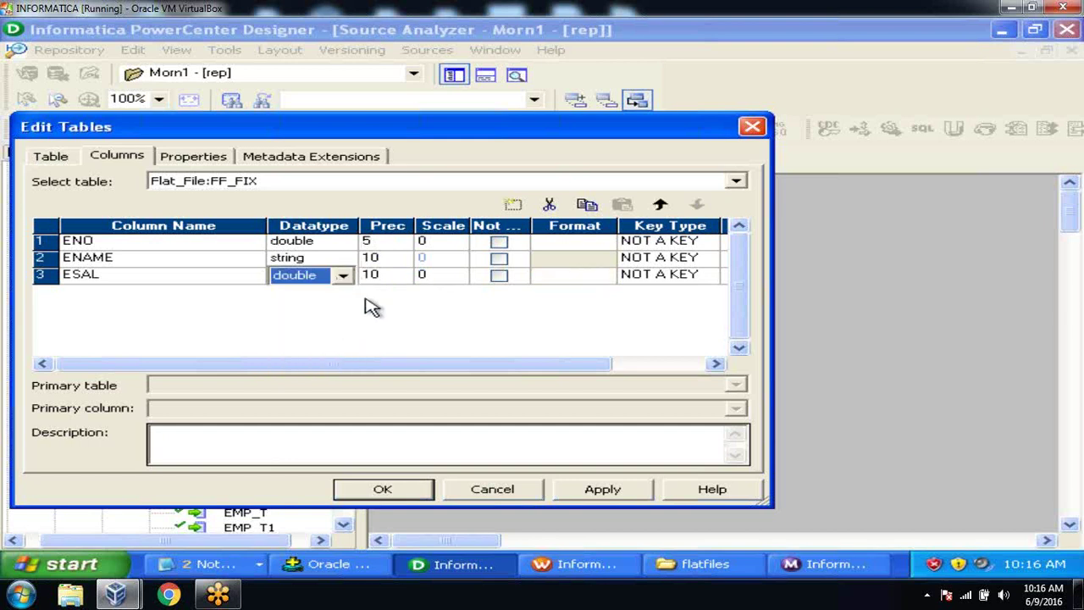
pyautogui.click(401, 282)
pyautogui.write('4')
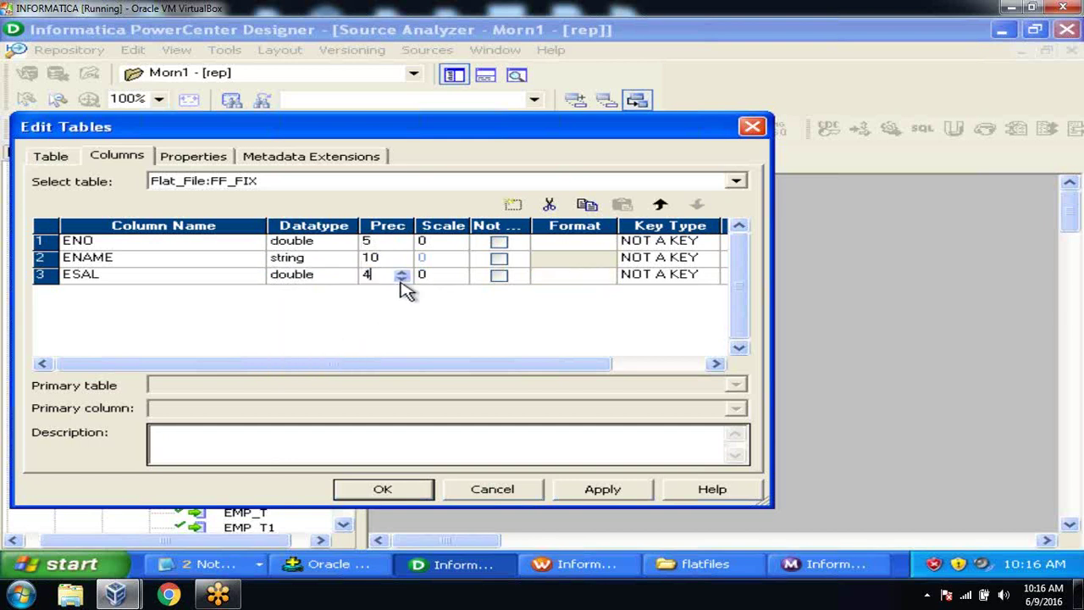
pyautogui.click(600, 490)
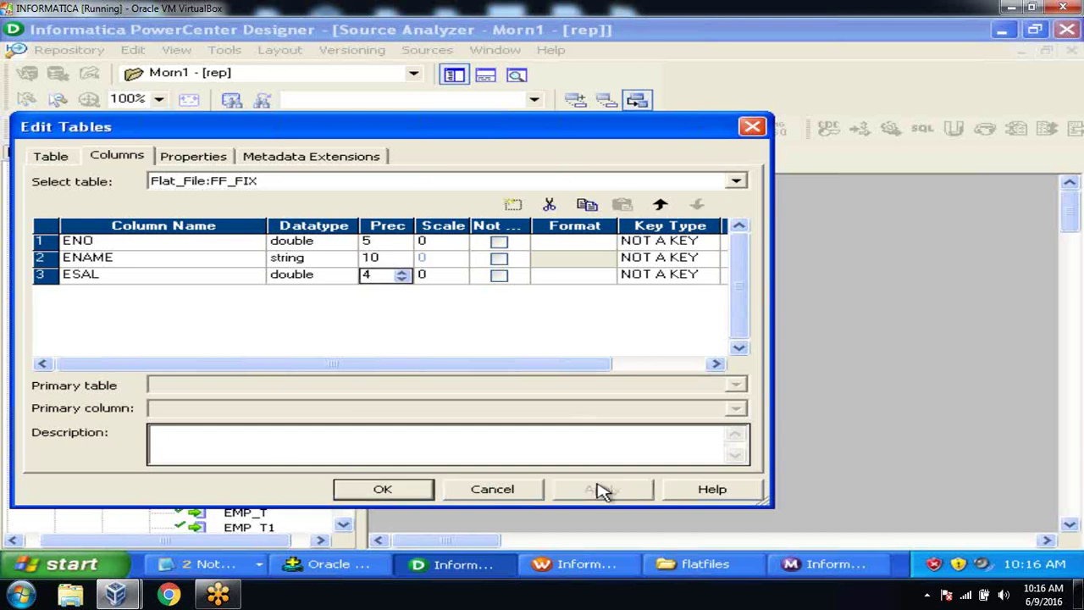
pyautogui.click(388, 490)
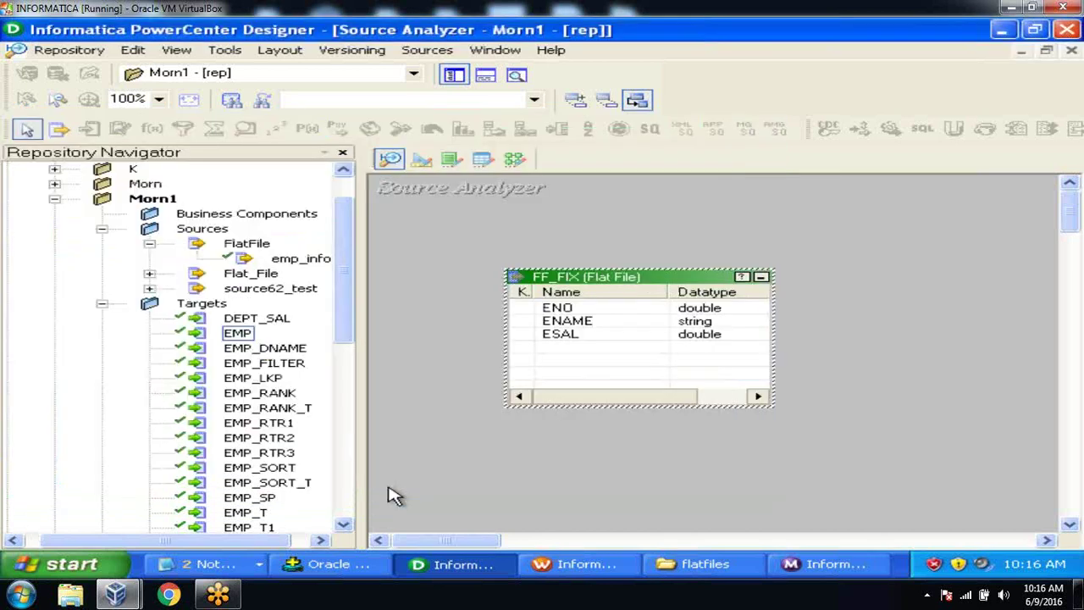
# Step: Save FF_FIX to the repository and verify in its properties that it is fixed width
pyautogui.hotkey('ctrl', 's')
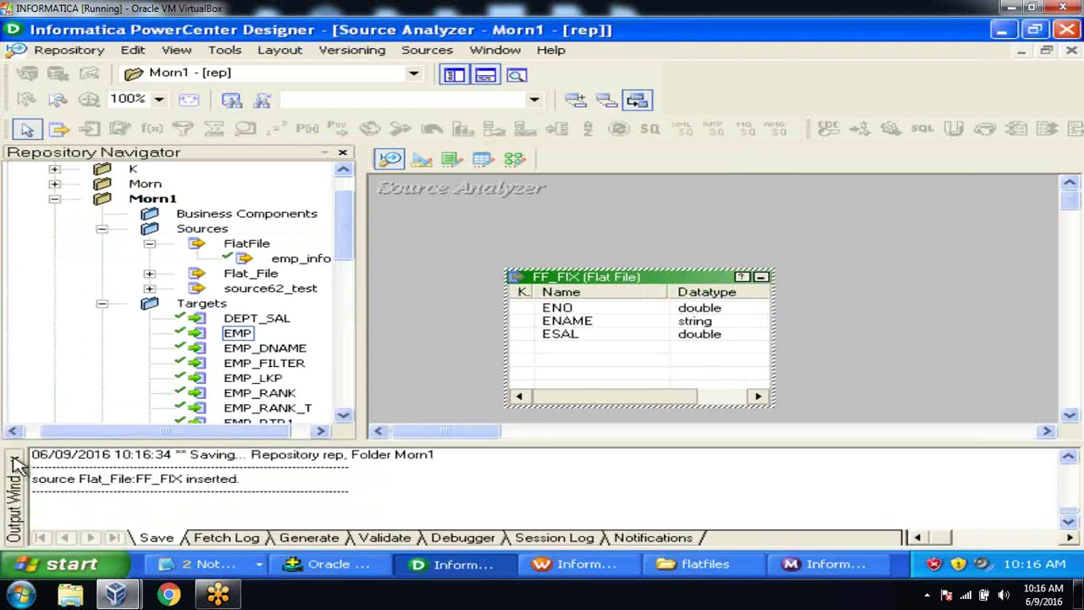
pyautogui.click(15, 461)
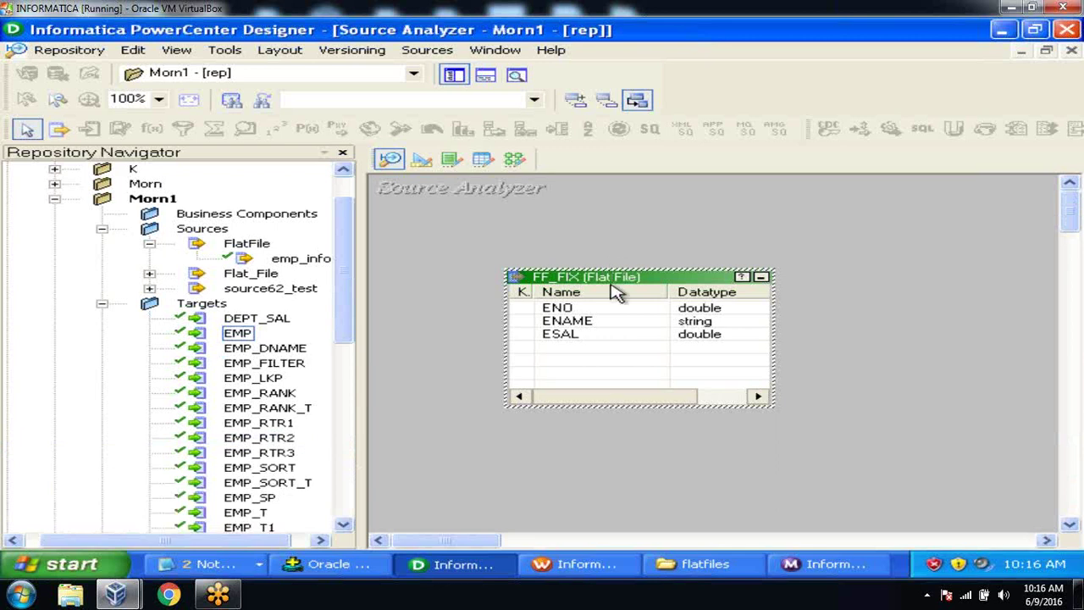
pyautogui.doubleClick(603, 277)
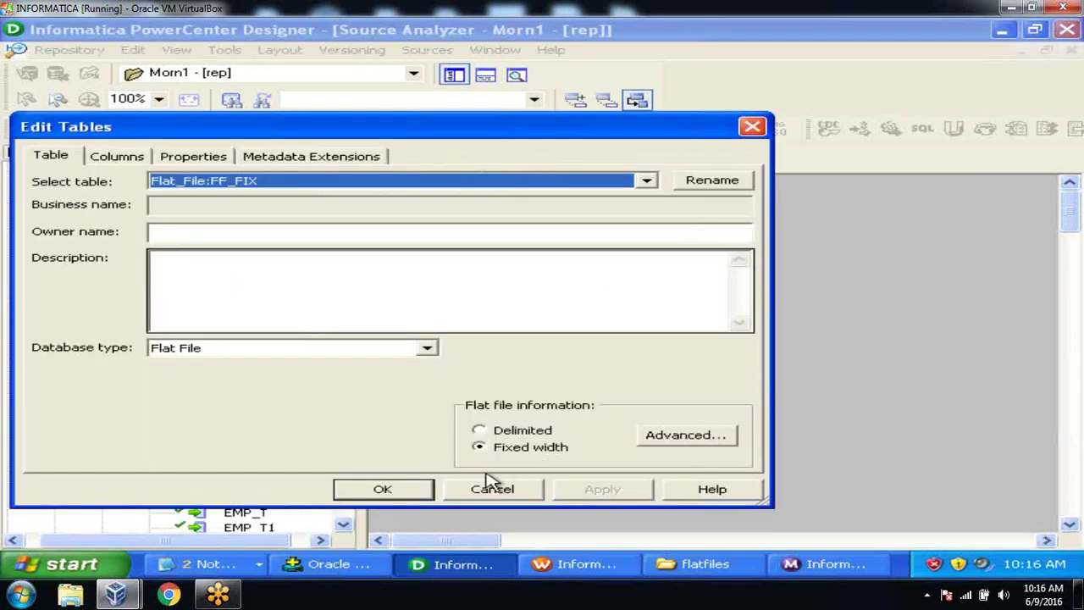
pyautogui.click(395, 491)
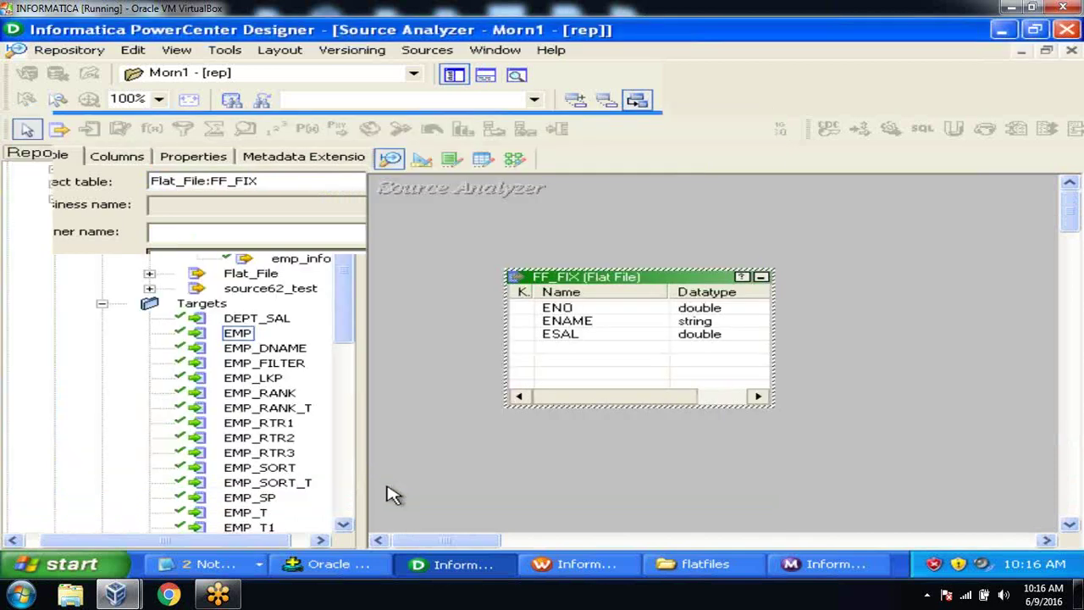
pyautogui.click(514, 160)
# Step: Browse the emp_info source's Ports, Properties and Metadata Extensions tabs without changing anything
pyautogui.doubleClick(590, 337)
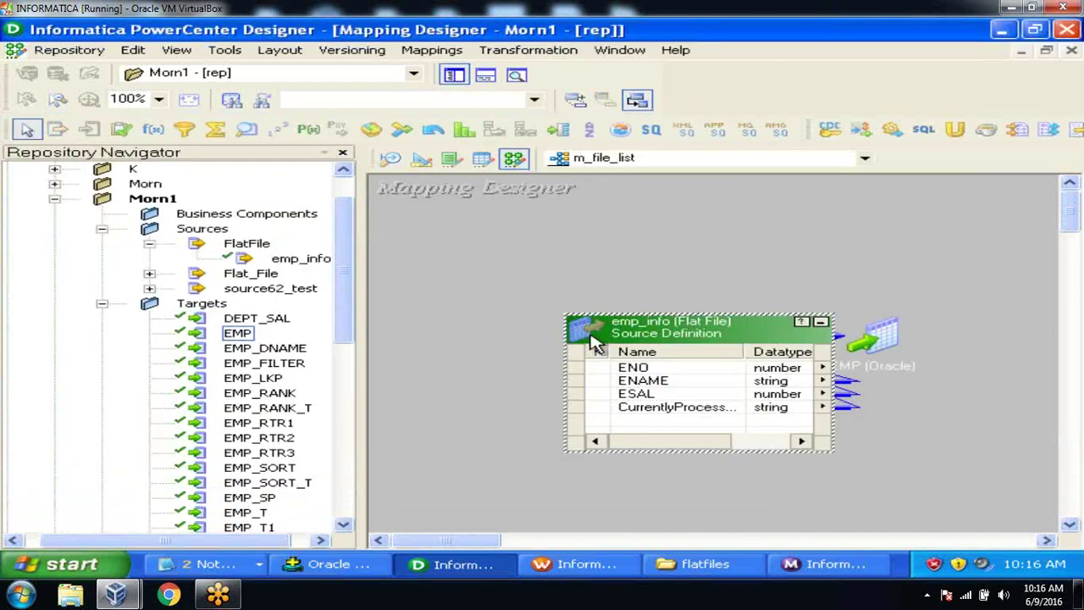
pyautogui.doubleClick(630, 332)
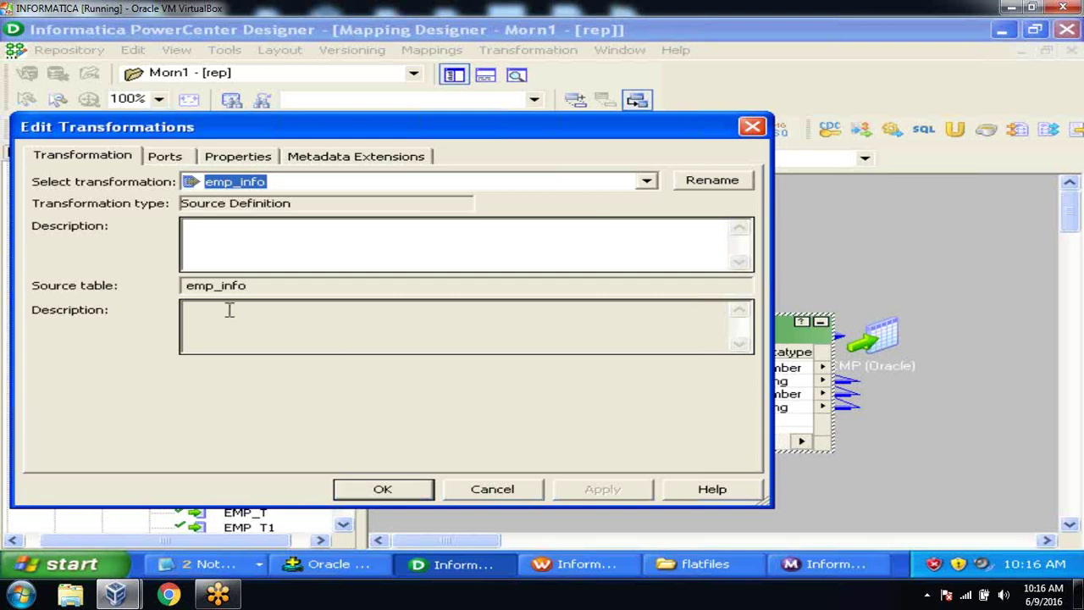
pyautogui.click(178, 159)
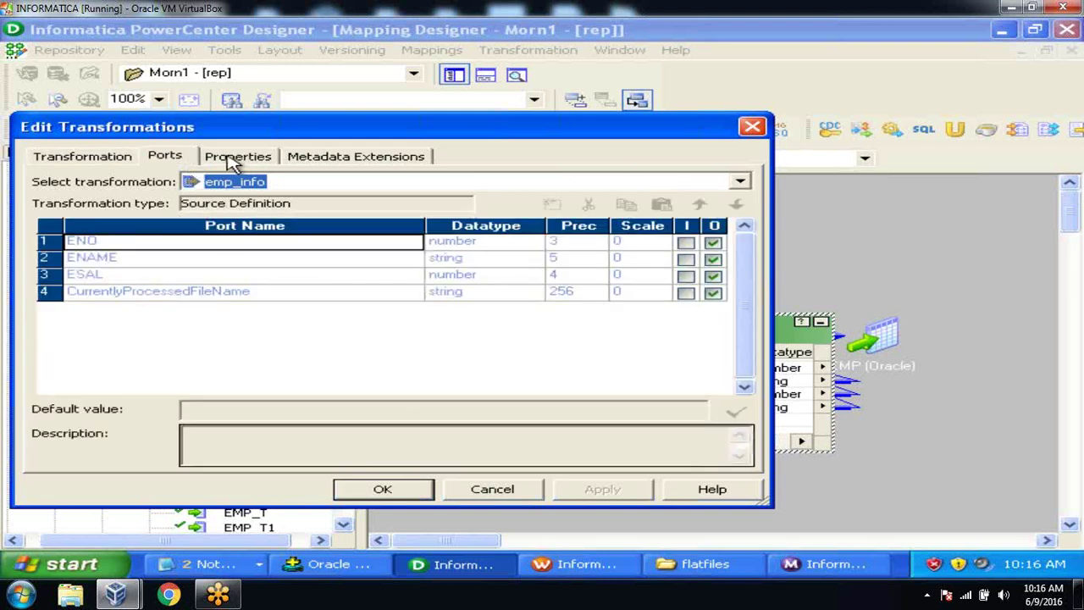
pyautogui.click(233, 161)
pyautogui.click(297, 162)
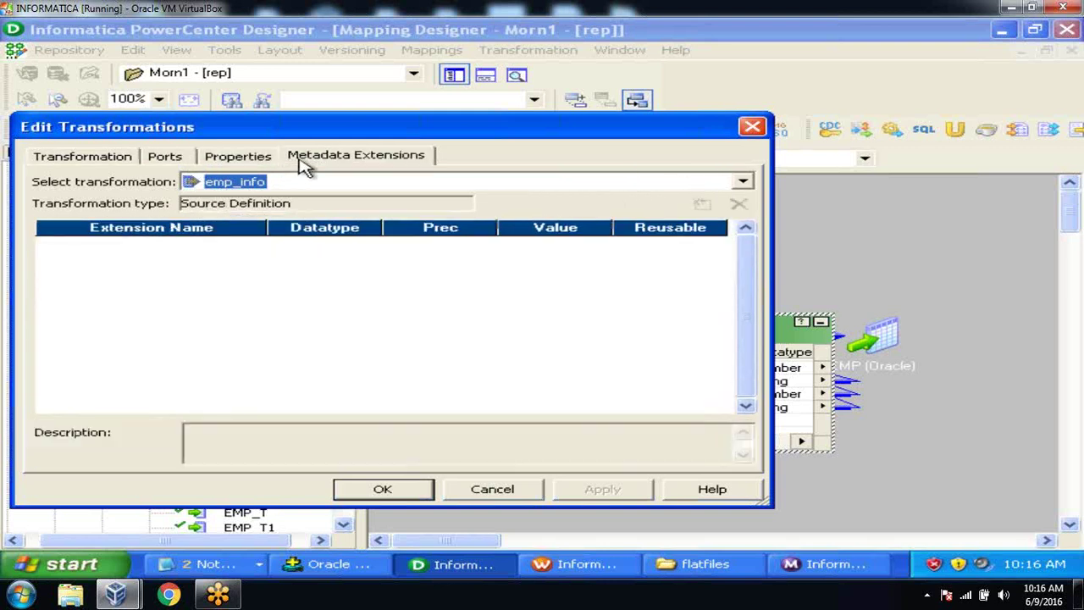
pyautogui.click(118, 159)
pyautogui.click(470, 495)
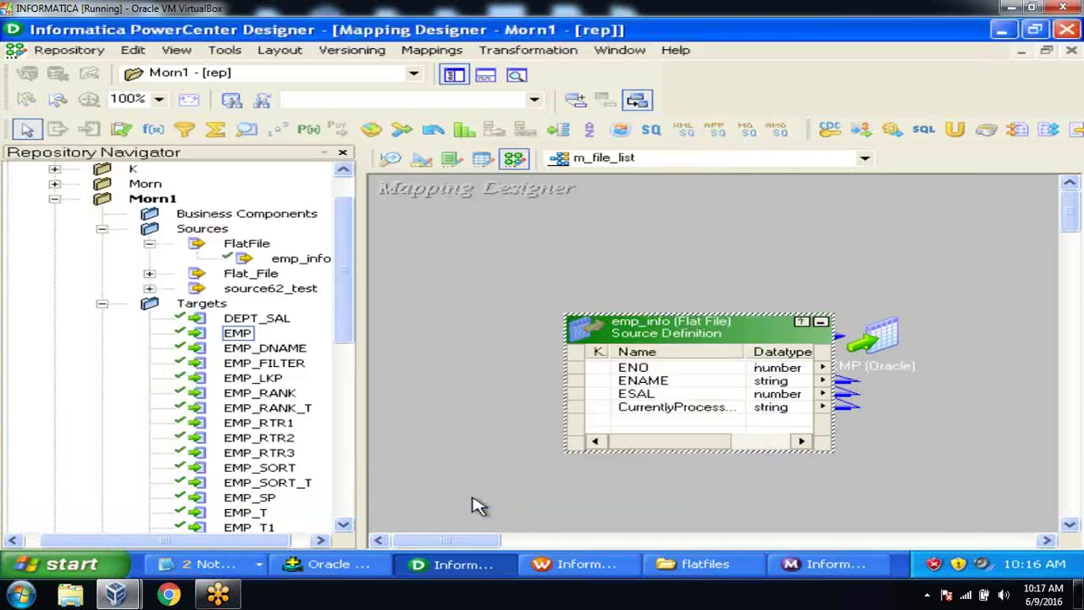
pyautogui.click(819, 322)
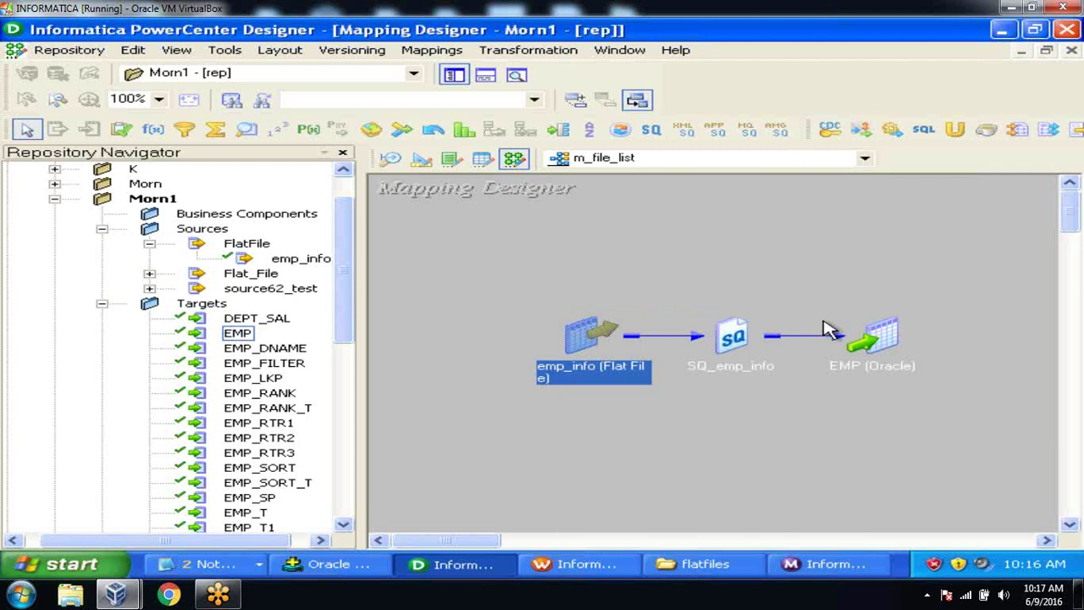
# Step: Inspect SQ_emp_info's ports and Sql Query properties, then arrange all mapping objects iconic
pyautogui.doubleClick(726, 339)
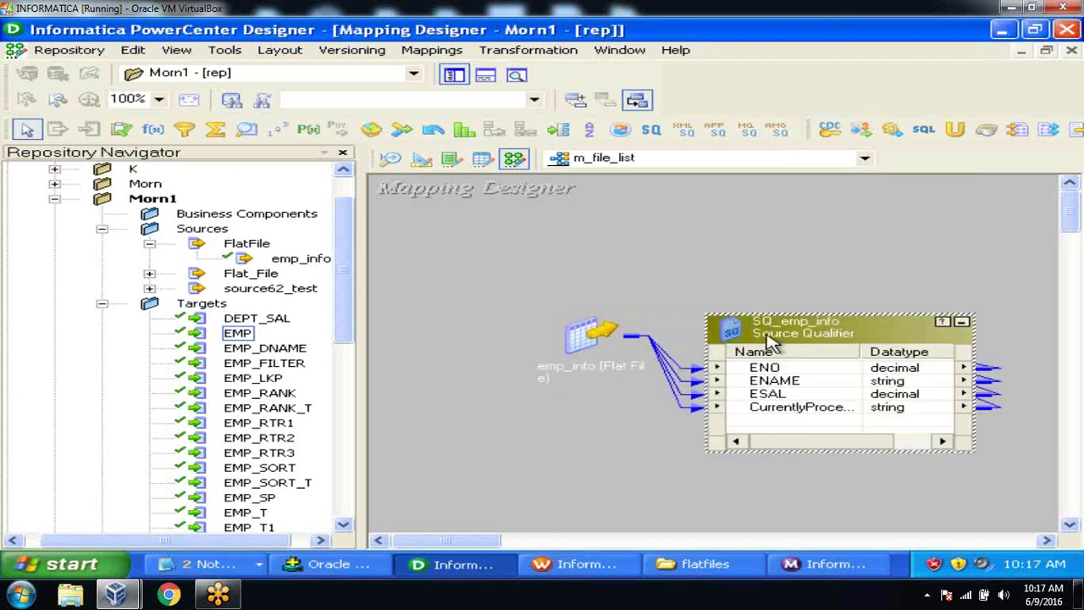
pyautogui.doubleClick(771, 343)
pyautogui.click(183, 157)
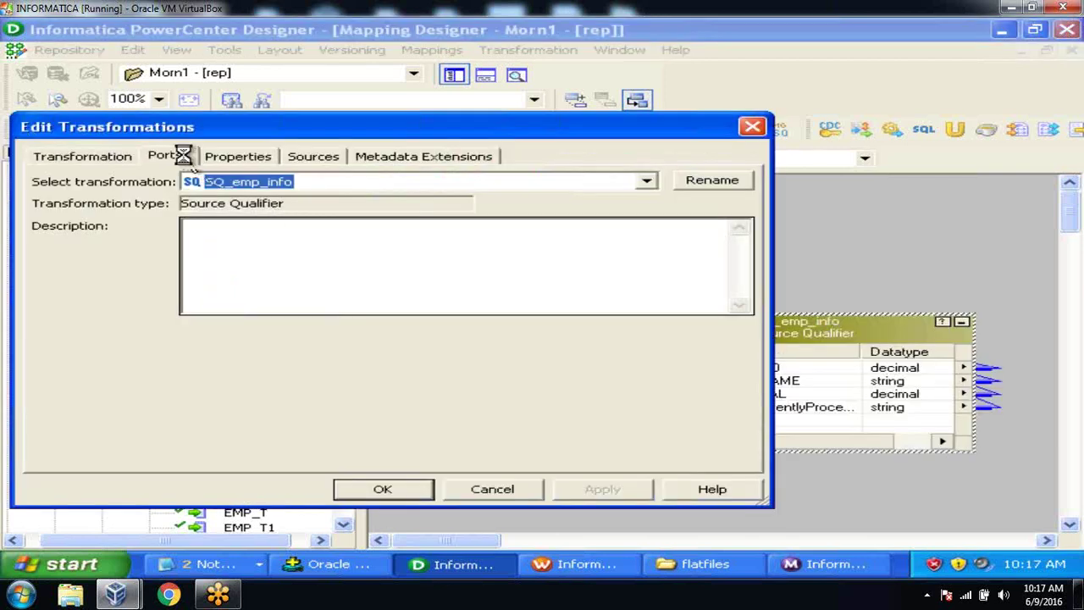
pyautogui.click(243, 155)
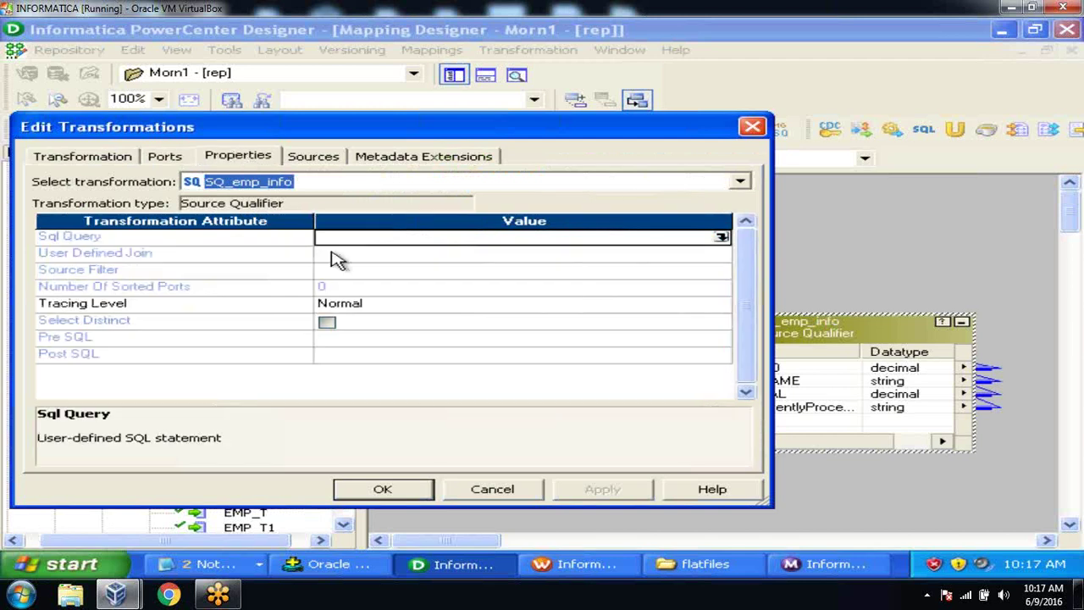
pyautogui.click(477, 494)
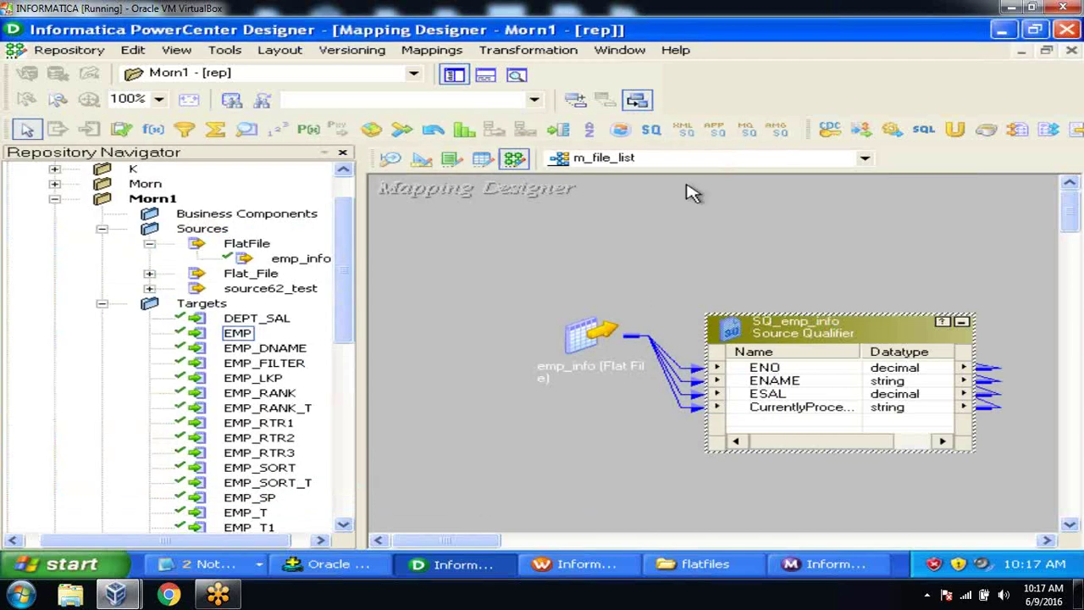
pyautogui.rightClick(678, 230)
pyautogui.click(741, 290)
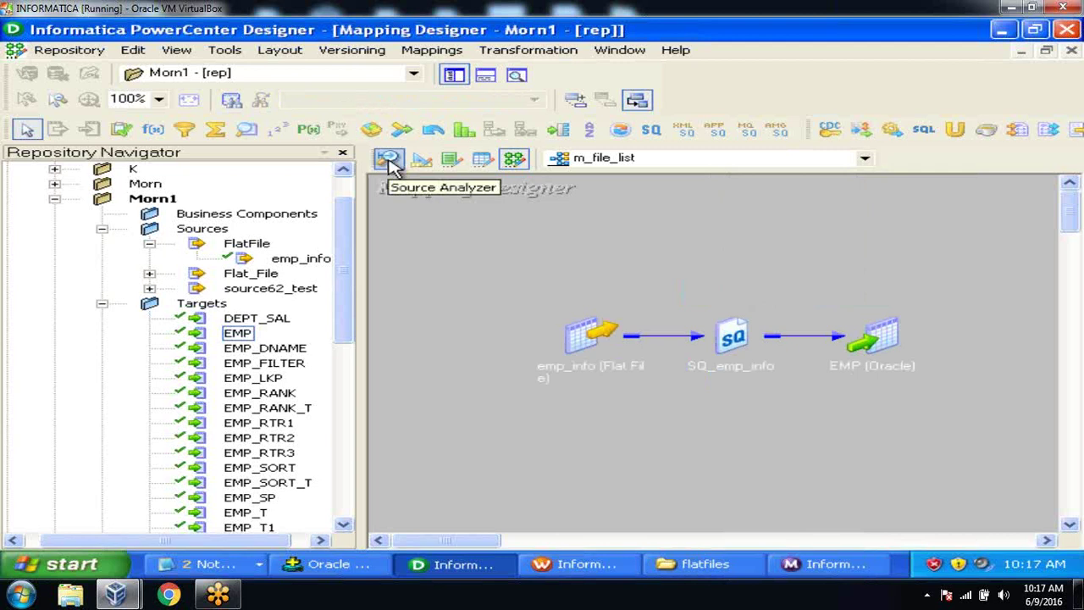
# Step: Collapse Morn1's Targets folder in the Repository Navigator tree
pyautogui.click(101, 303)
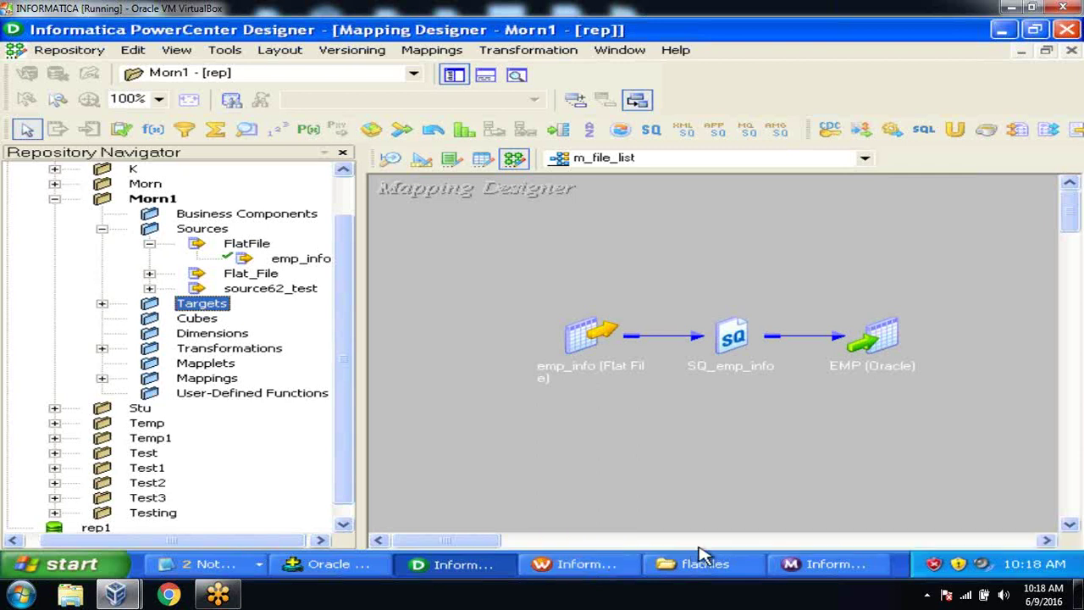
# Step: Check s_m_file_list's 9 loaded rows in Workflow Monitor, then bring up the Untitled Notepad notes
pyautogui.click(796, 564)
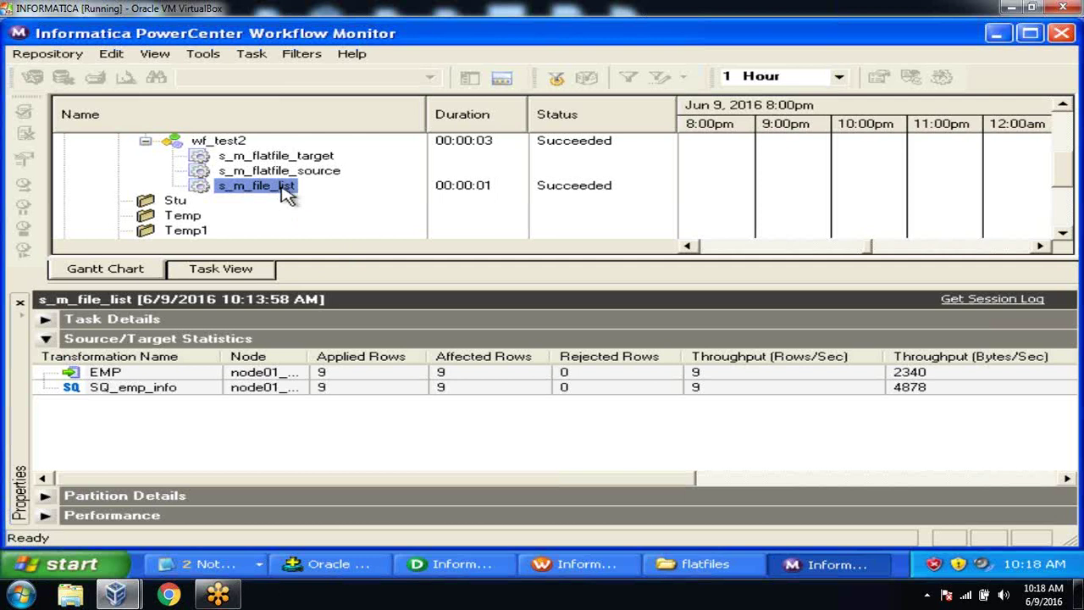
pyautogui.click(195, 563)
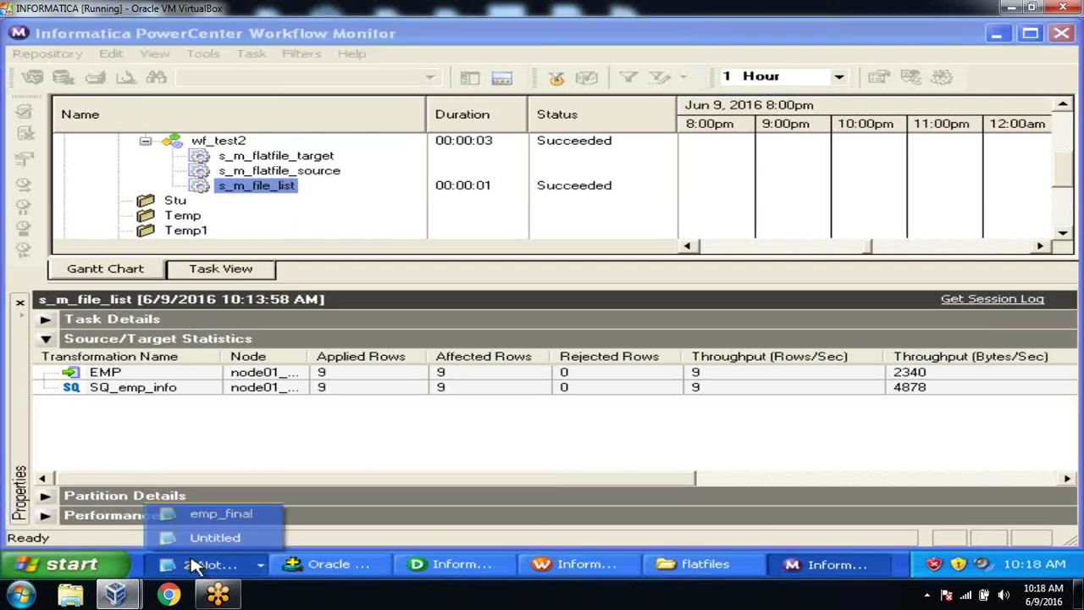
pyautogui.click(207, 537)
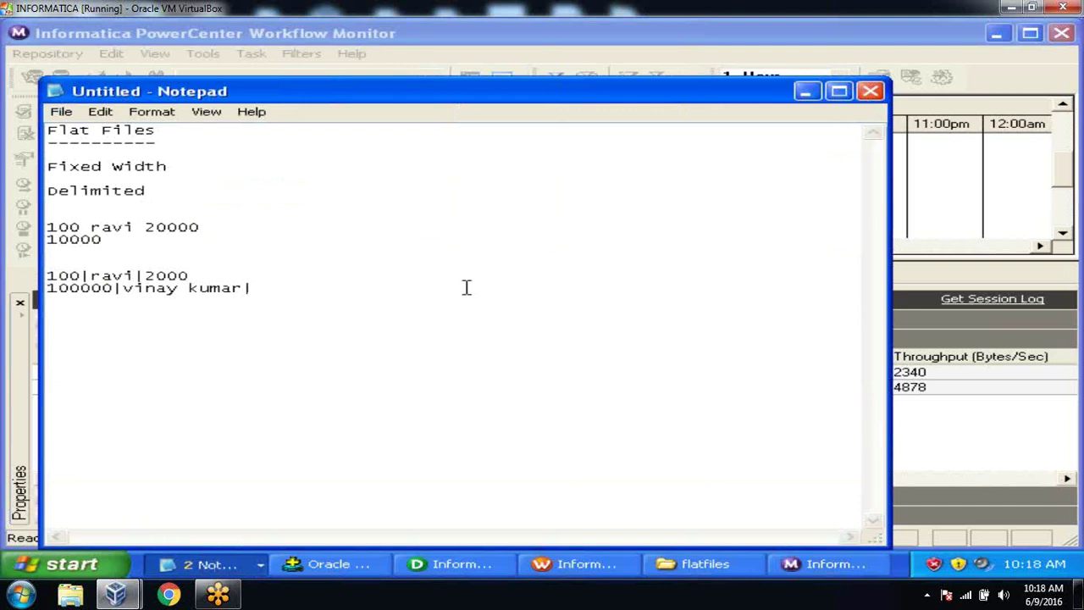
# Step: Replace the Notepad notes with 'pmcmd -i integration -f folde -wf wofk -startworkflow' and minimise Notepad
pyautogui.hotkey('ctrl', 'a')
pyautogui.press('Delete')
pyautogui.write('pmcmd ')
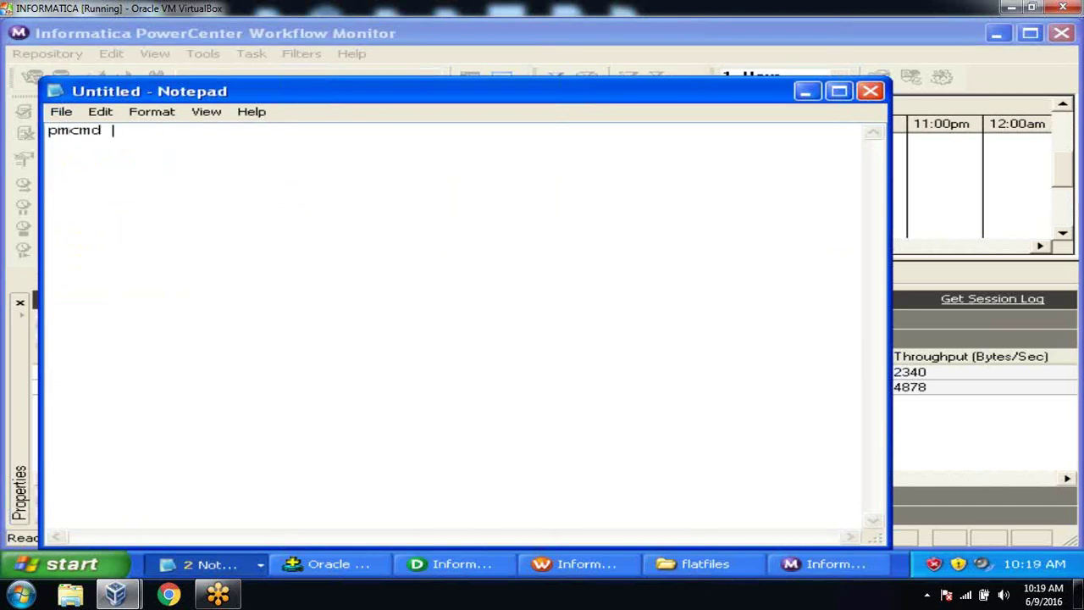
pyautogui.write('-i integratio')
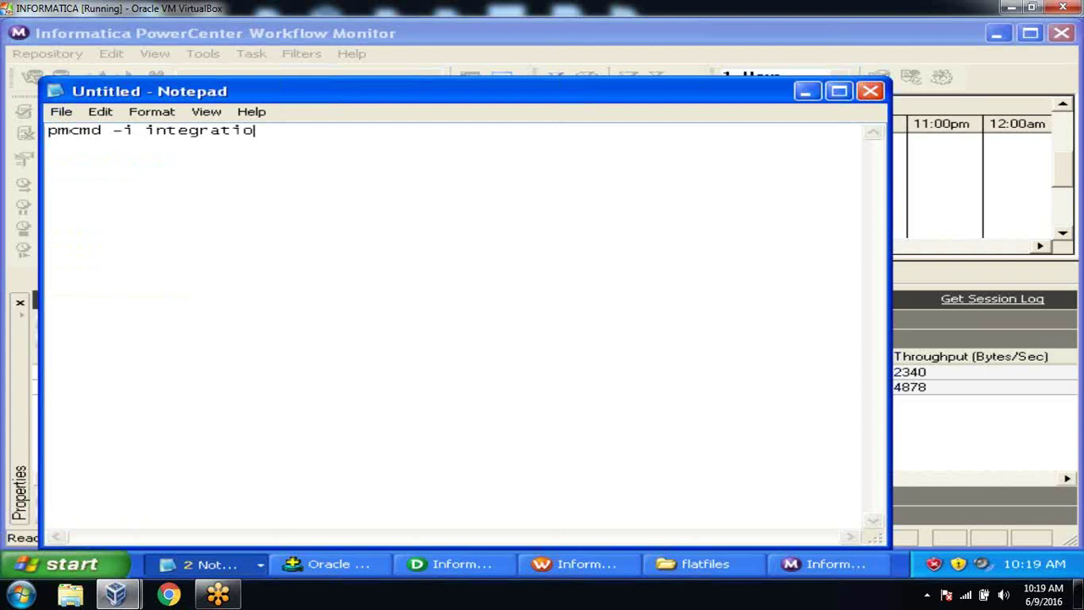
pyautogui.write('n -')
pyautogui.write('f fol')
pyautogui.write('de -wf ')
pyautogui.write('fw')
pyautogui.press('BackSpace')
pyautogui.press('BackSpace')
pyautogui.write('wofk')
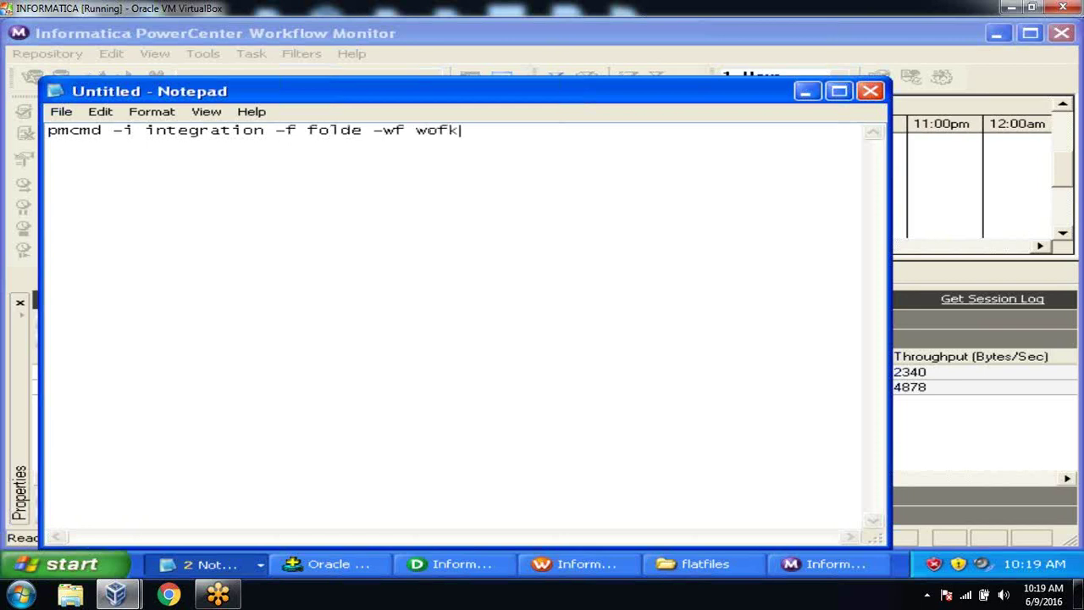
pyautogui.write(' -startworkflow')
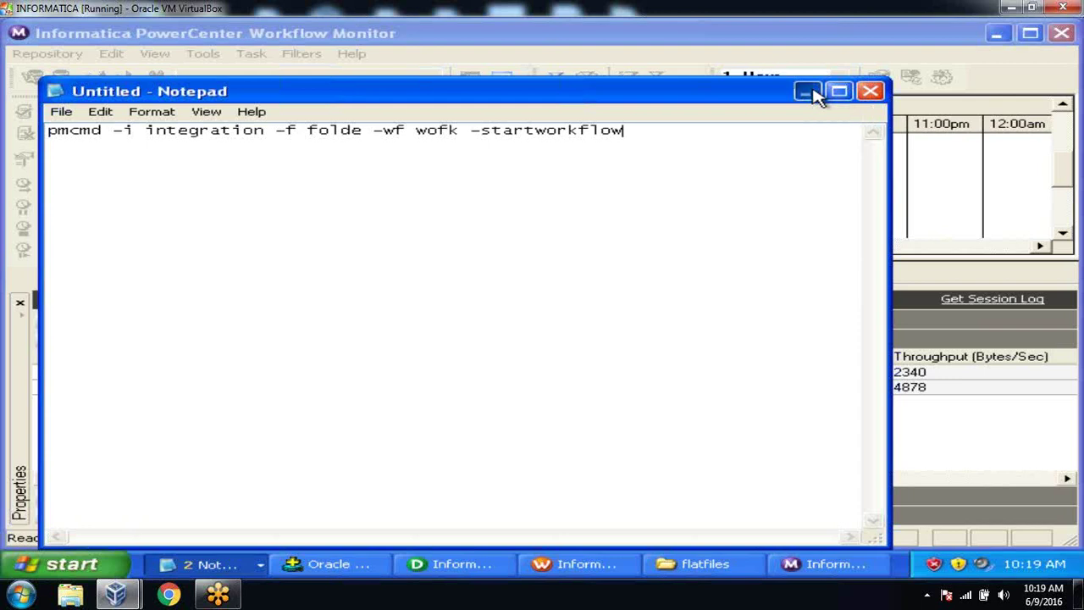
pyautogui.click(811, 93)
# Step: Look up pmcmd command line mode in Help and highlight the startworkflow example for wf_SalesAvg
pyautogui.click(359, 58)
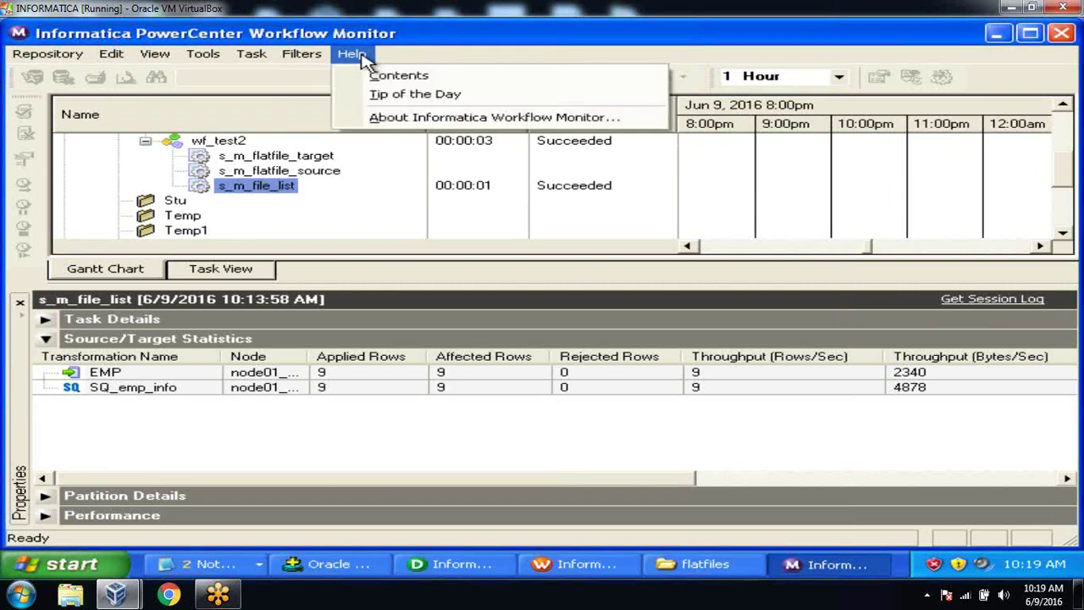
pyautogui.click(370, 78)
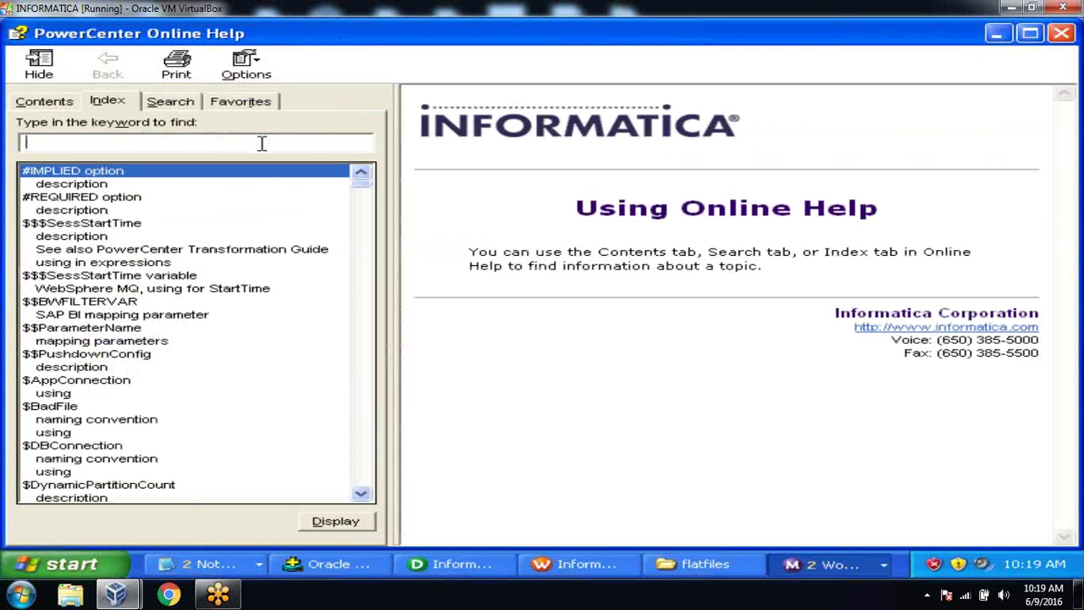
pyautogui.write('pmcmd')
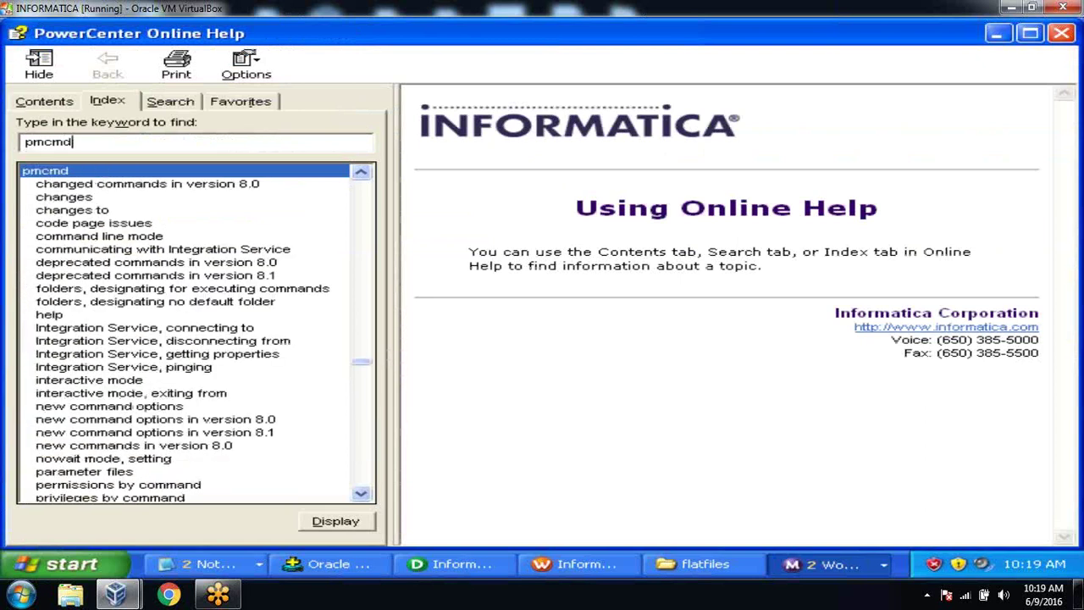
pyautogui.doubleClick(88, 239)
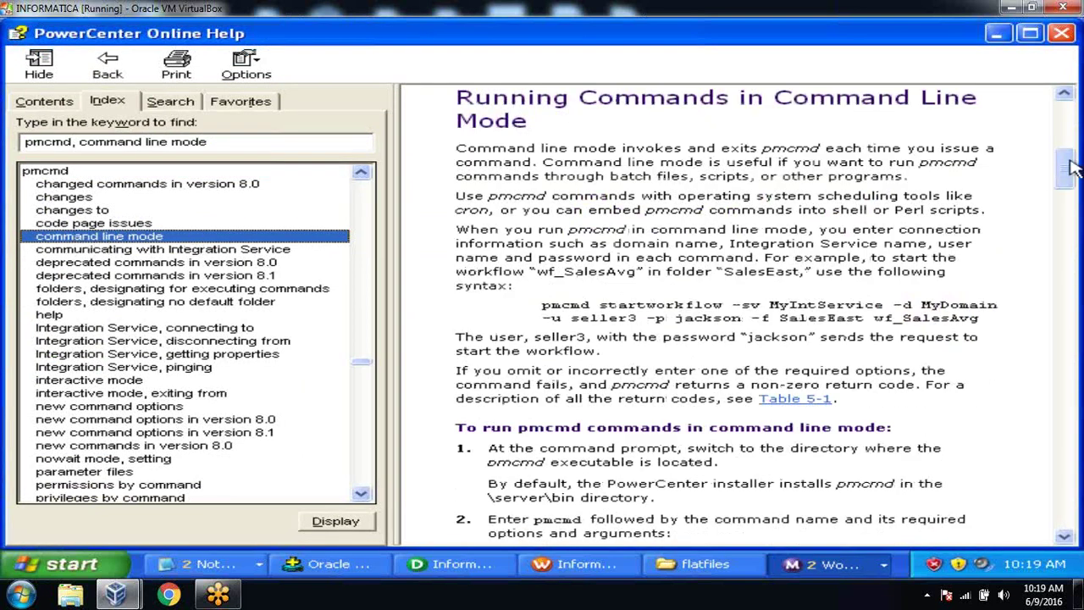
pyautogui.moveTo(1067, 164)
pyautogui.mouseDown()
pyautogui.moveTo(1064, 109)
pyautogui.moveTo(1062, 179)
pyautogui.mouseUp()
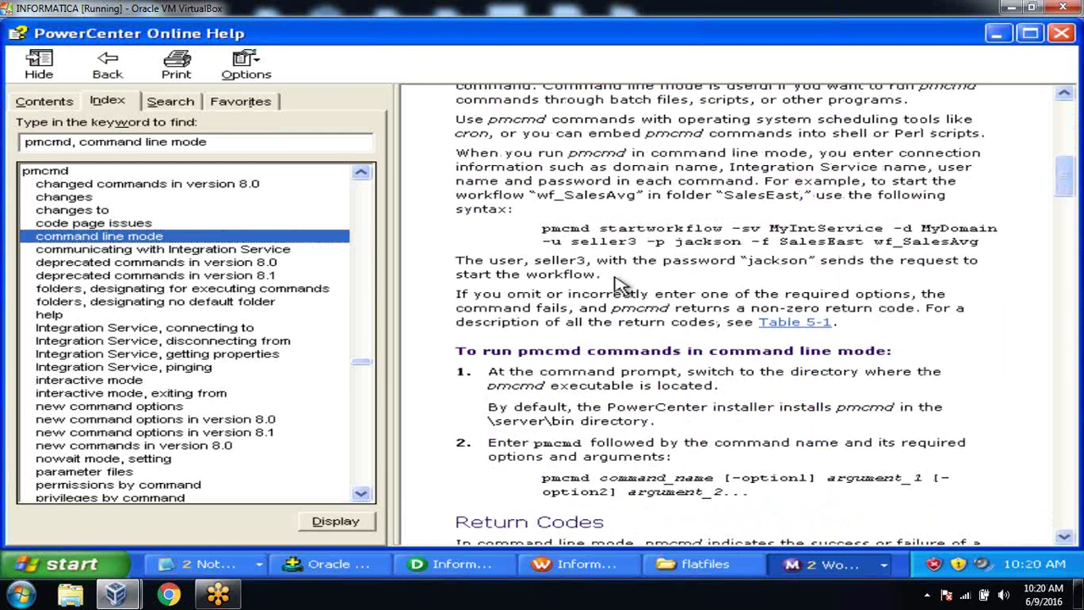
pyautogui.moveTo(603, 228); pyautogui.dragTo(722, 228)
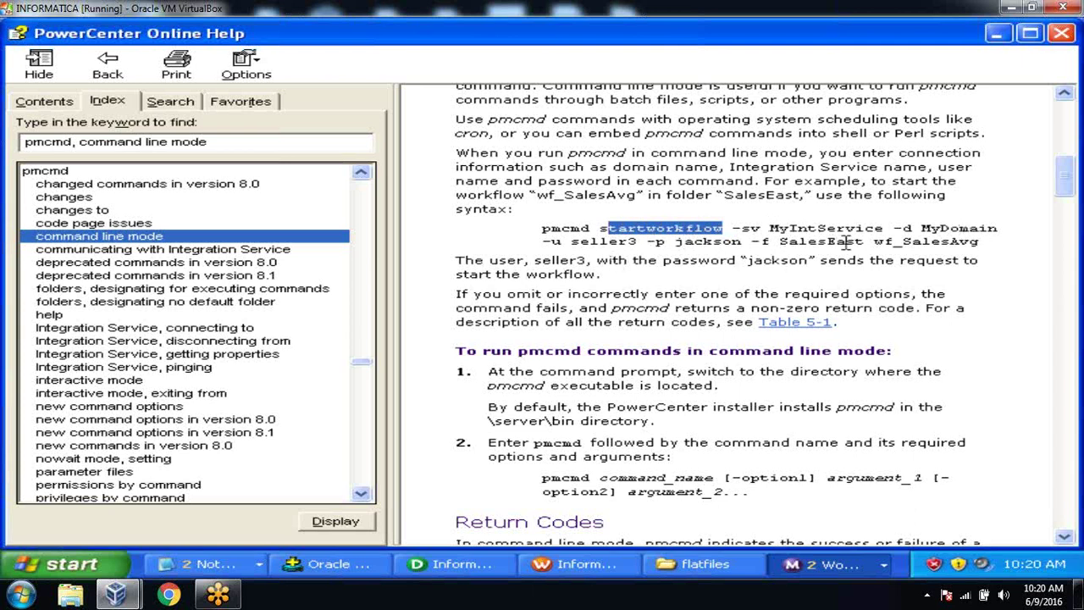
pyautogui.moveTo(873, 242); pyautogui.dragTo(960, 242)
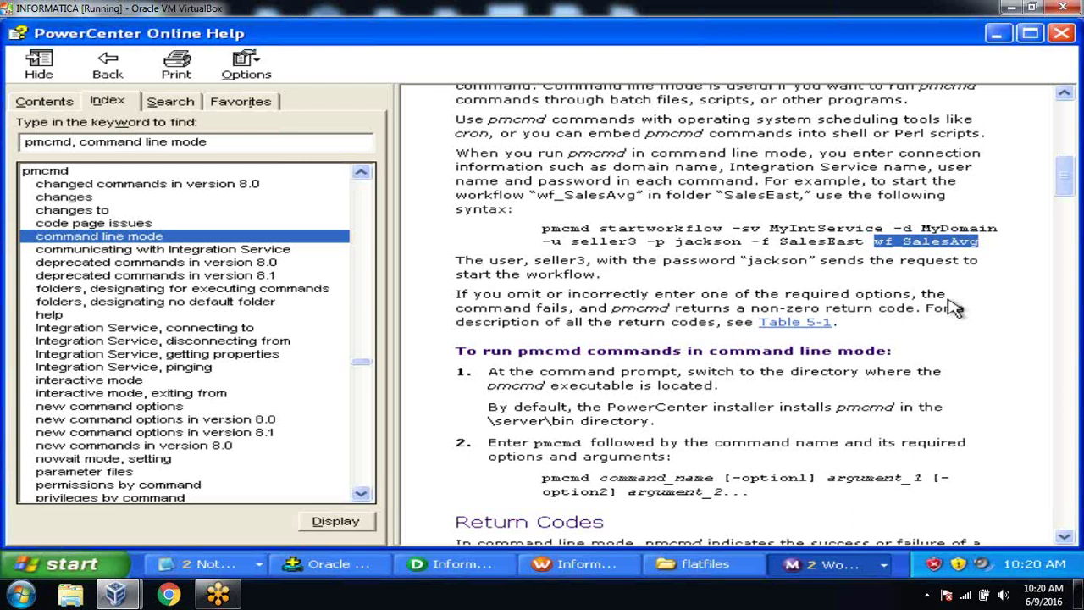
pyautogui.click(825, 569)
# Step: Close the PowerCenter Online Help window and select the s_m_flatfile_source session in Workflow Monitor
pyautogui.click(829, 535)
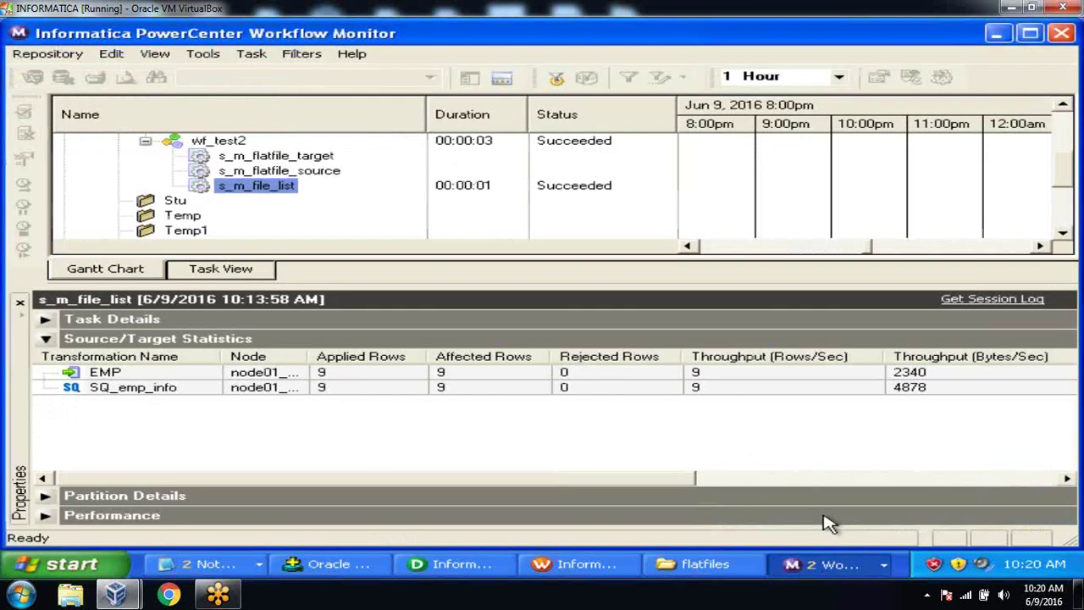
pyautogui.click(833, 565)
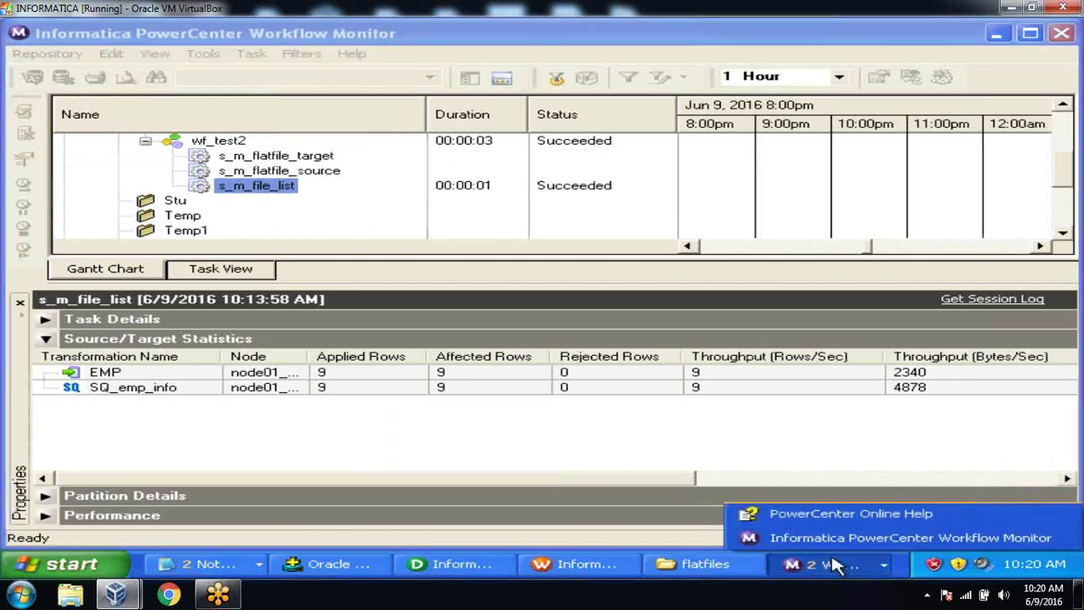
pyautogui.click(833, 517)
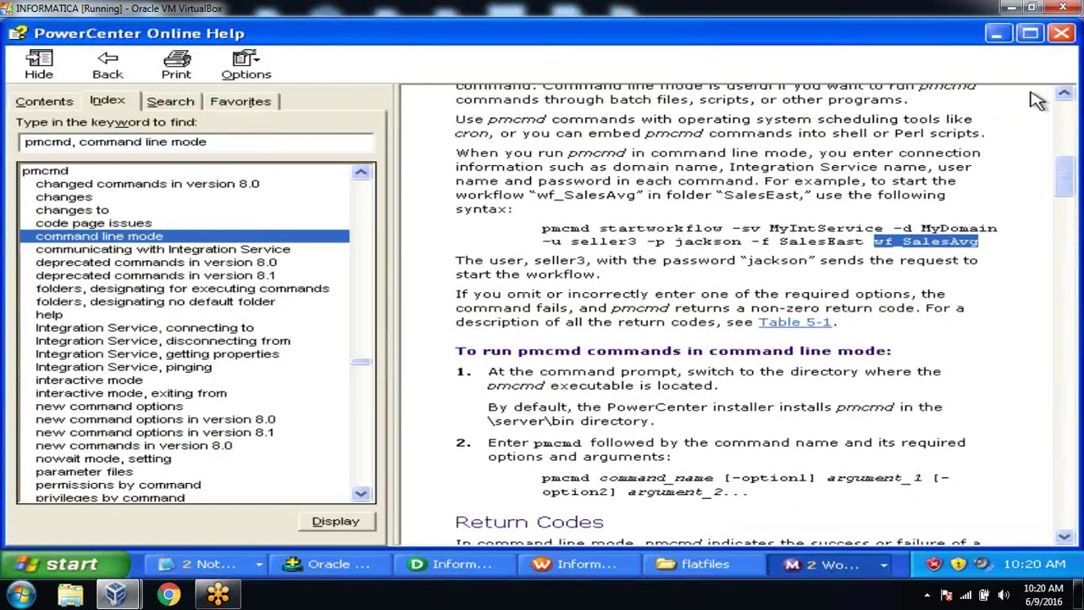
pyautogui.click(1060, 35)
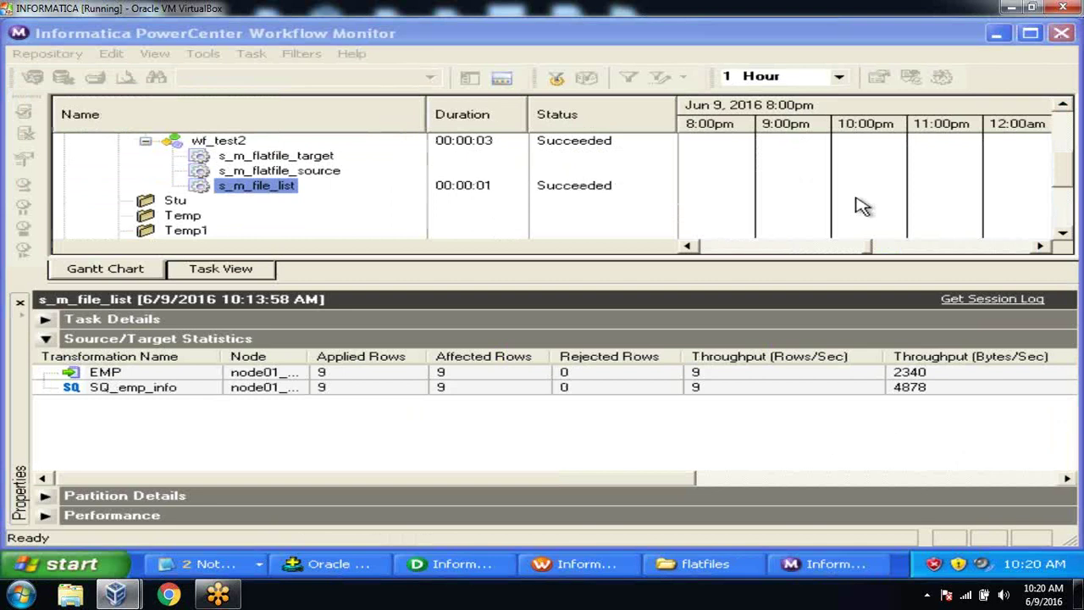
pyautogui.click(330, 173)
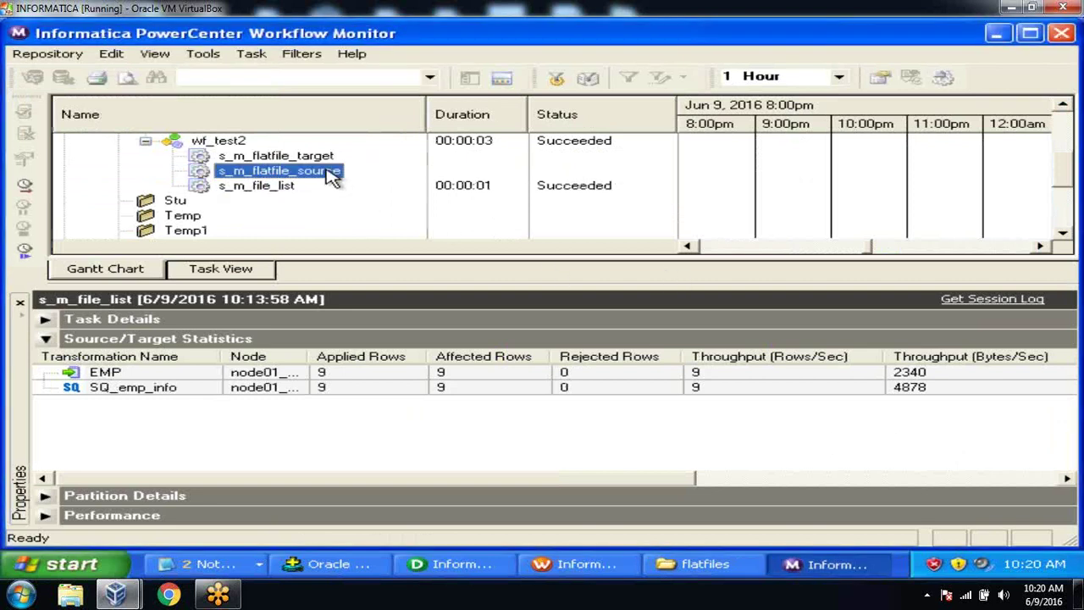